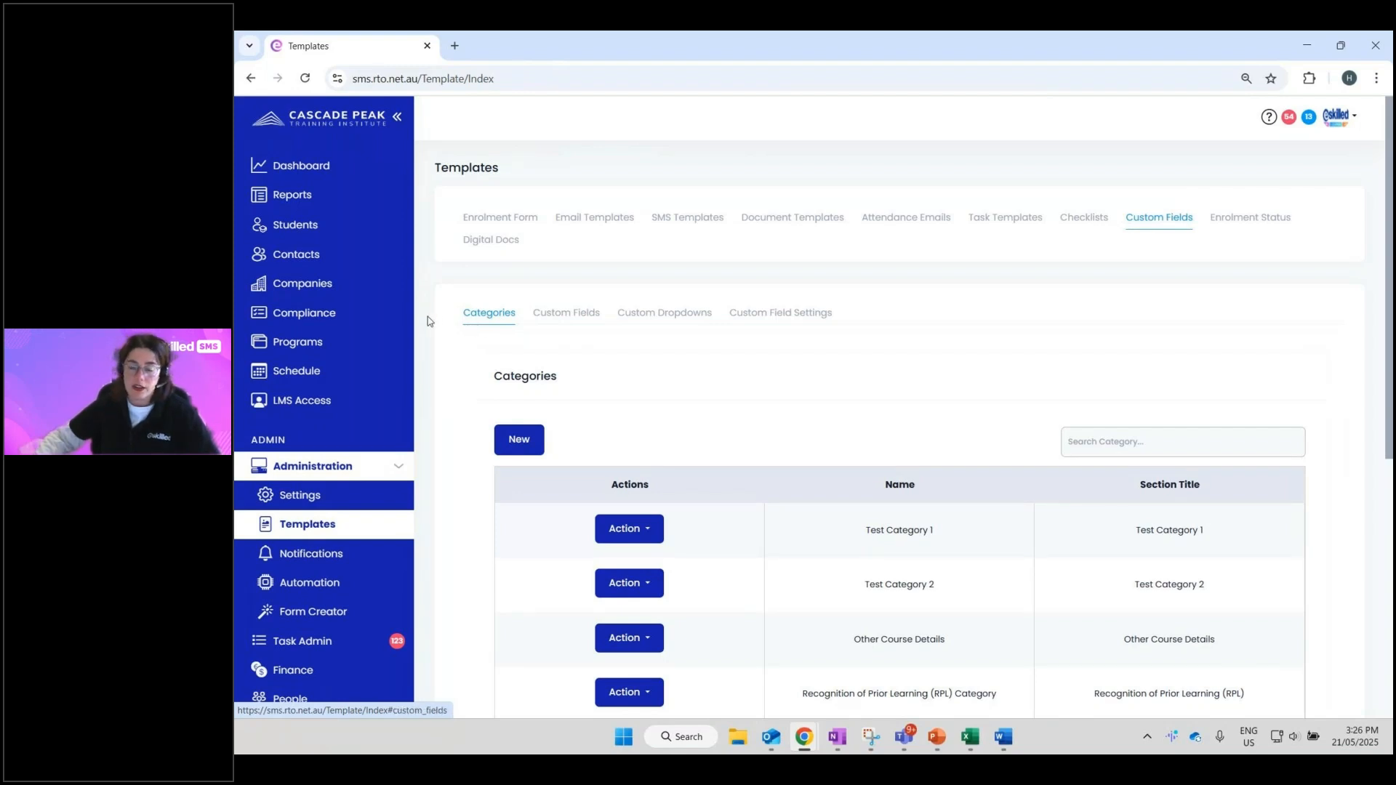
click(578, 323)
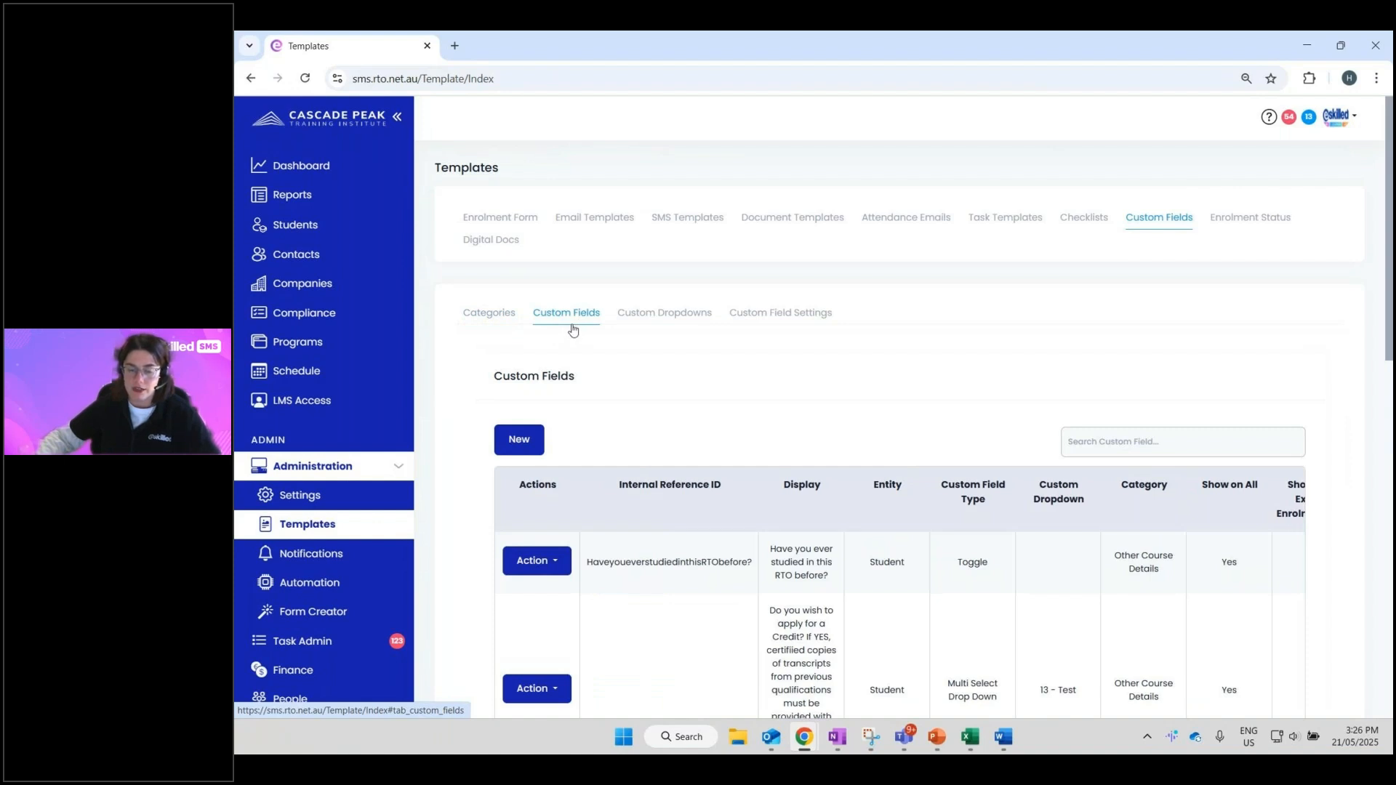
click(474, 314)
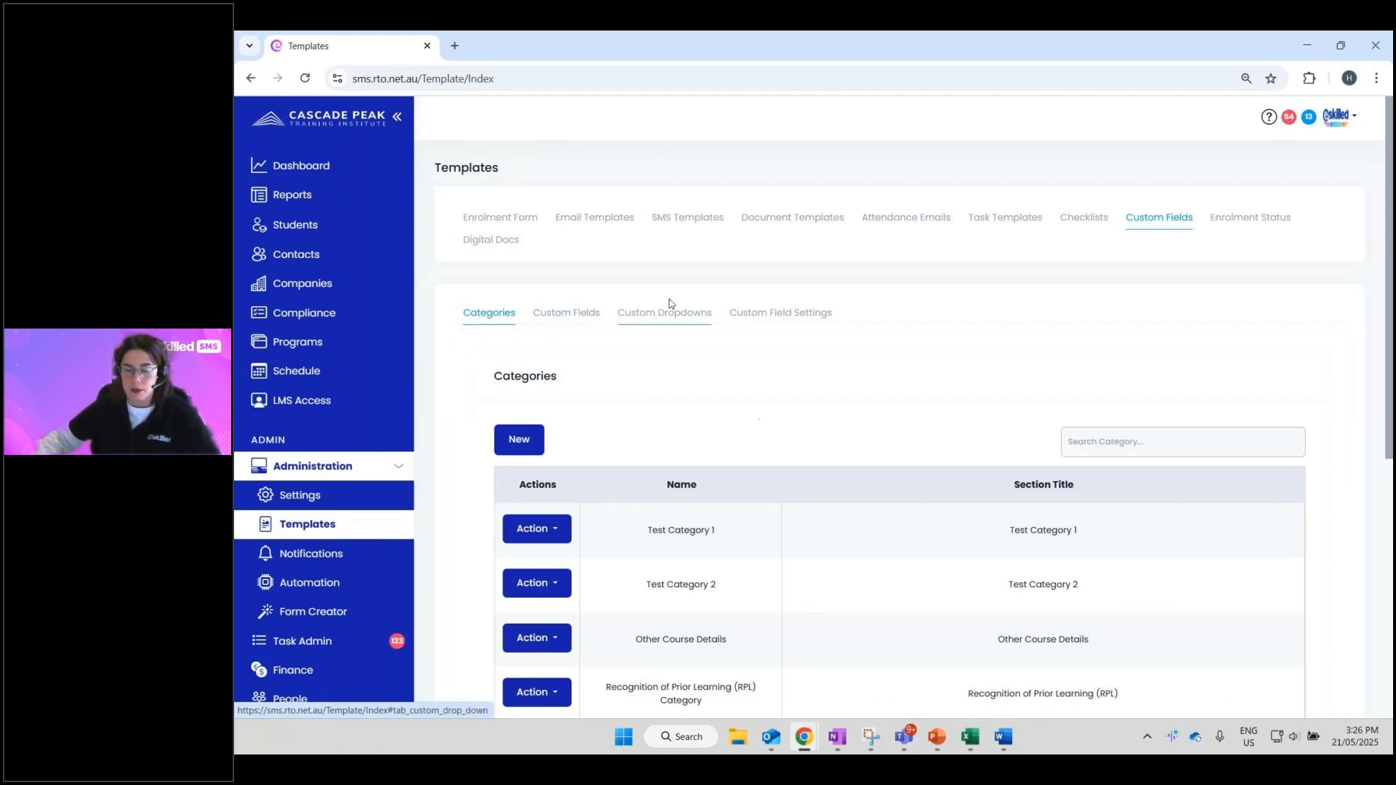
scroll(773, 405, down, 3)
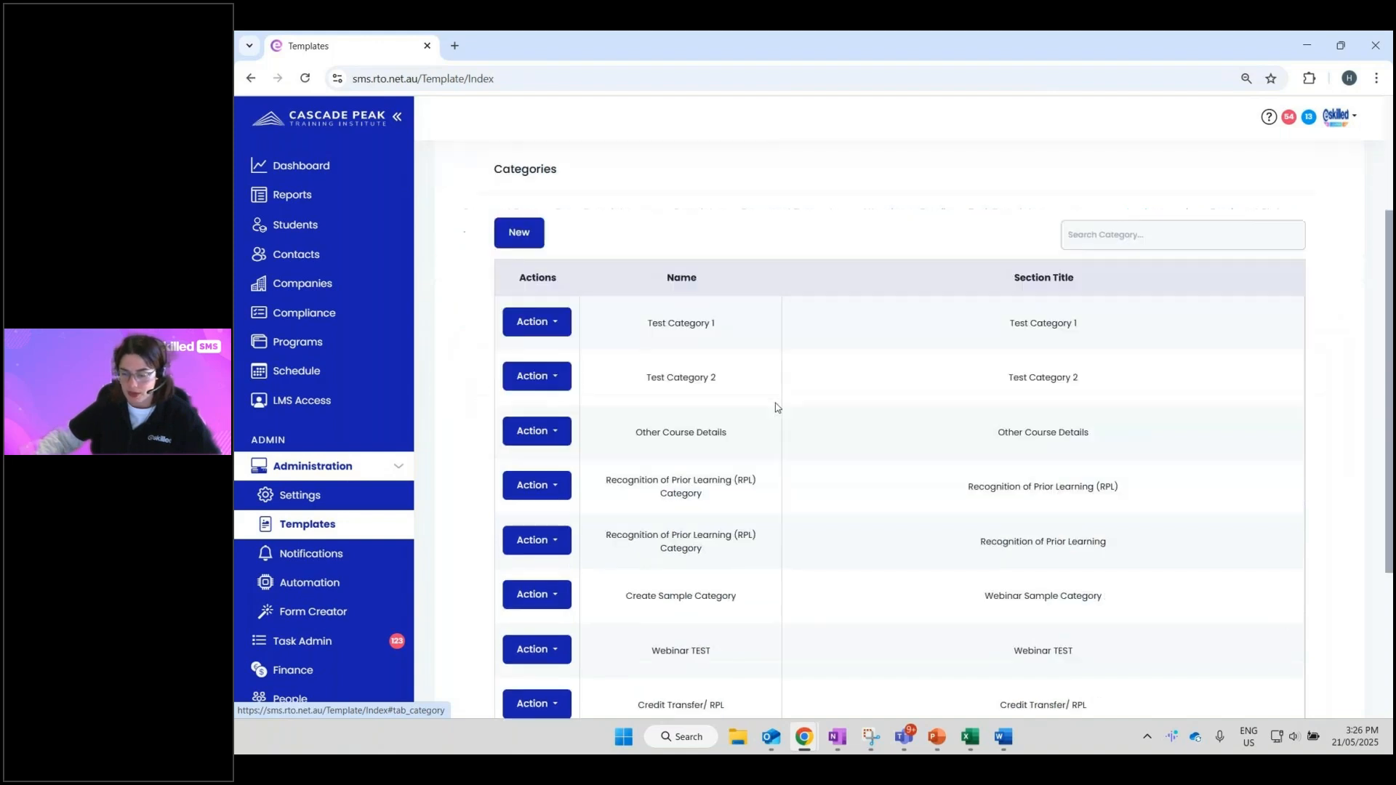
scroll(1169, 469, down, 3)
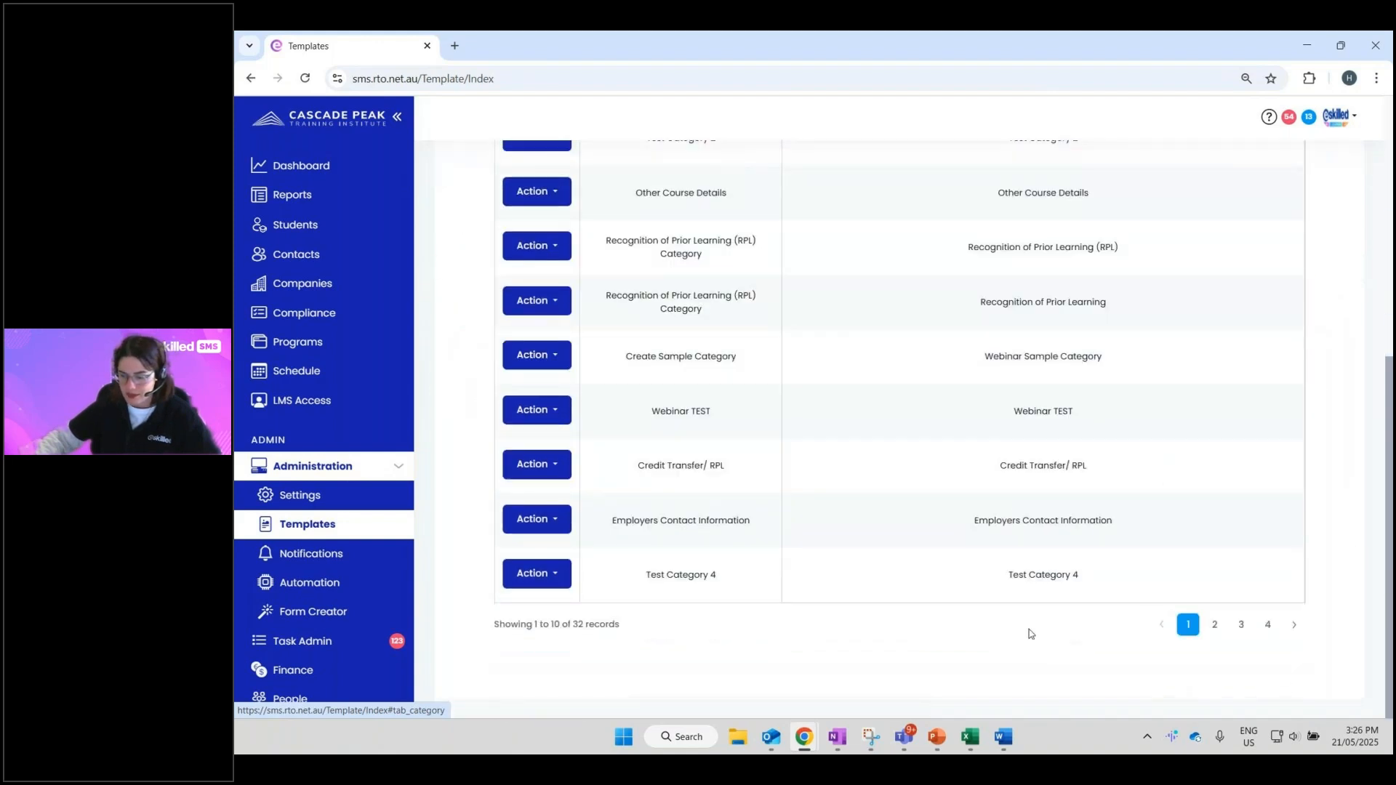
scroll(1027, 667, up, 1)
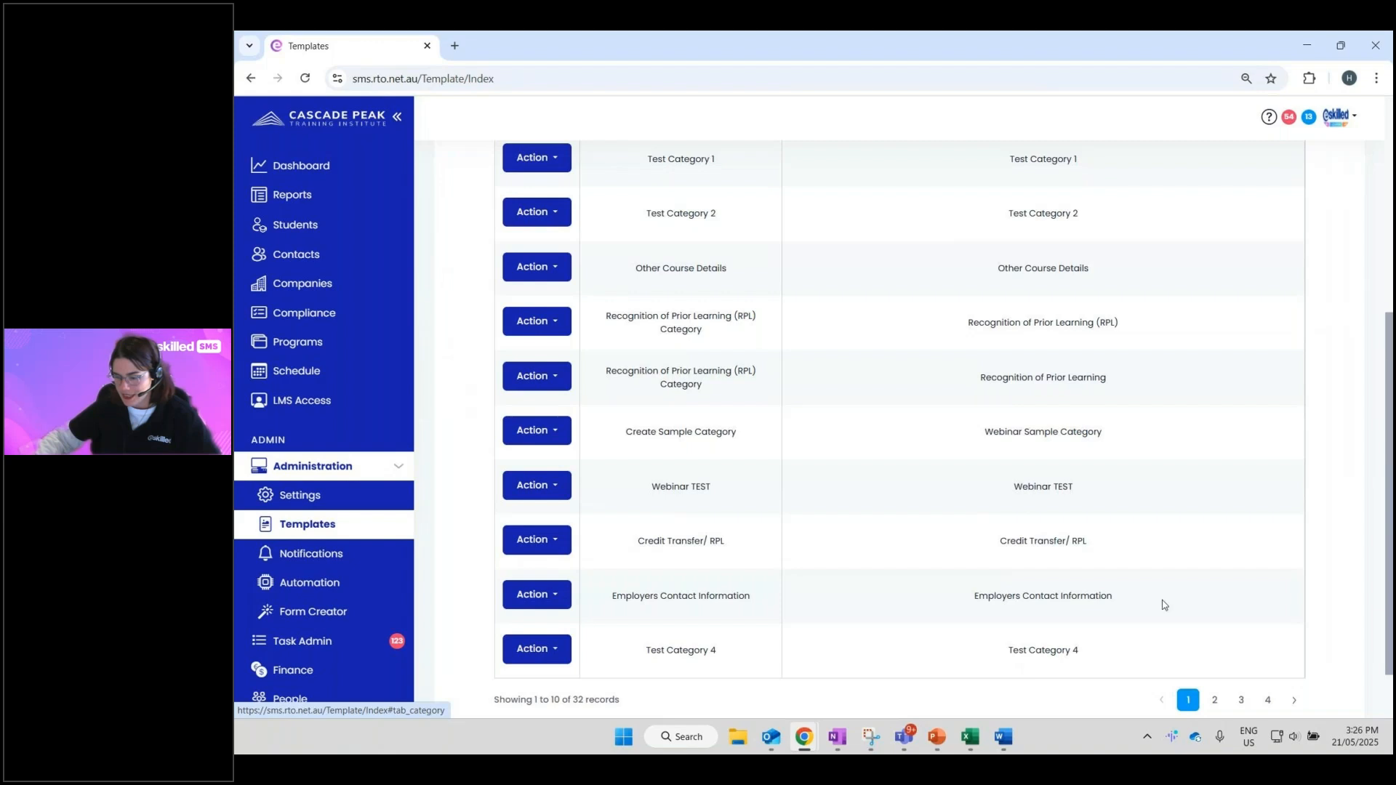
scroll(1164, 604, up, 3)
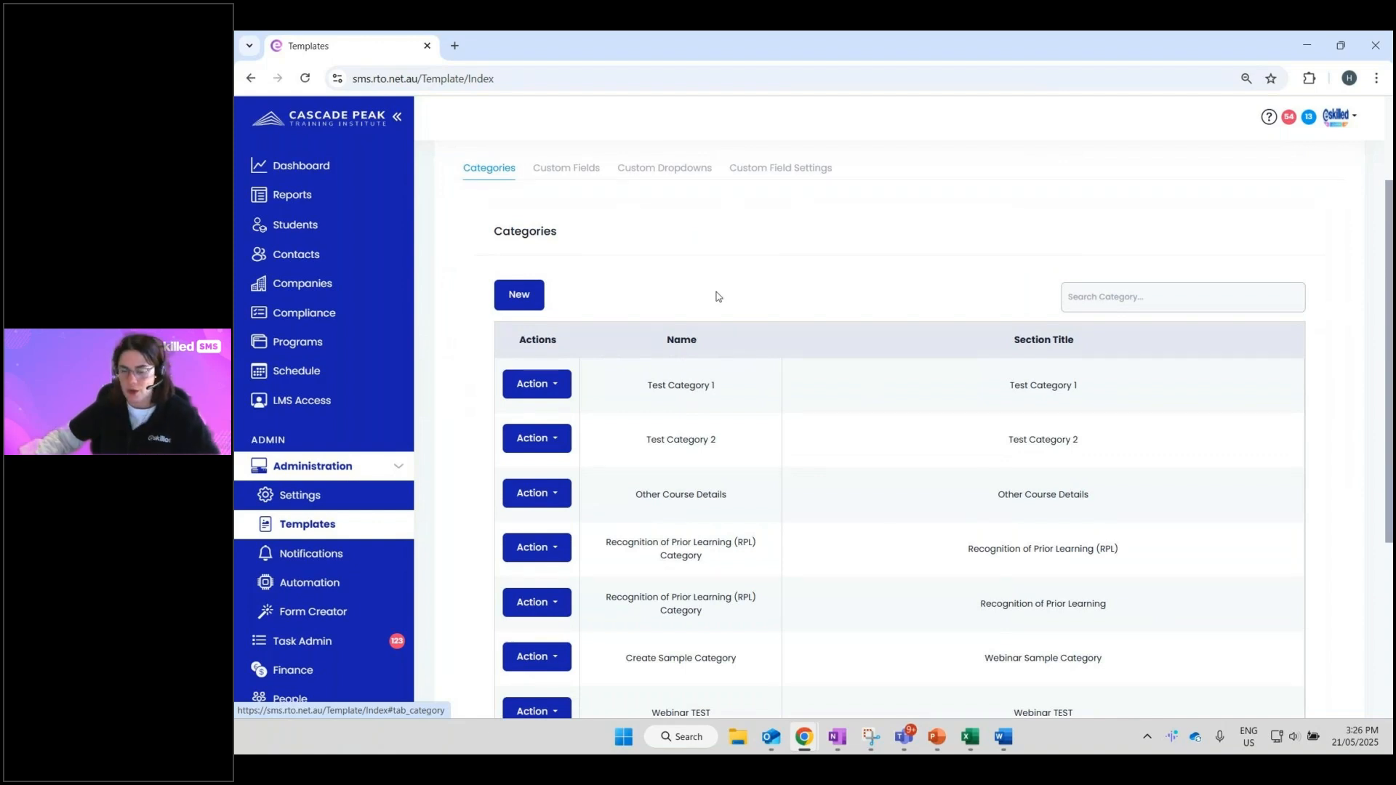
scroll(716, 296, down, 2)
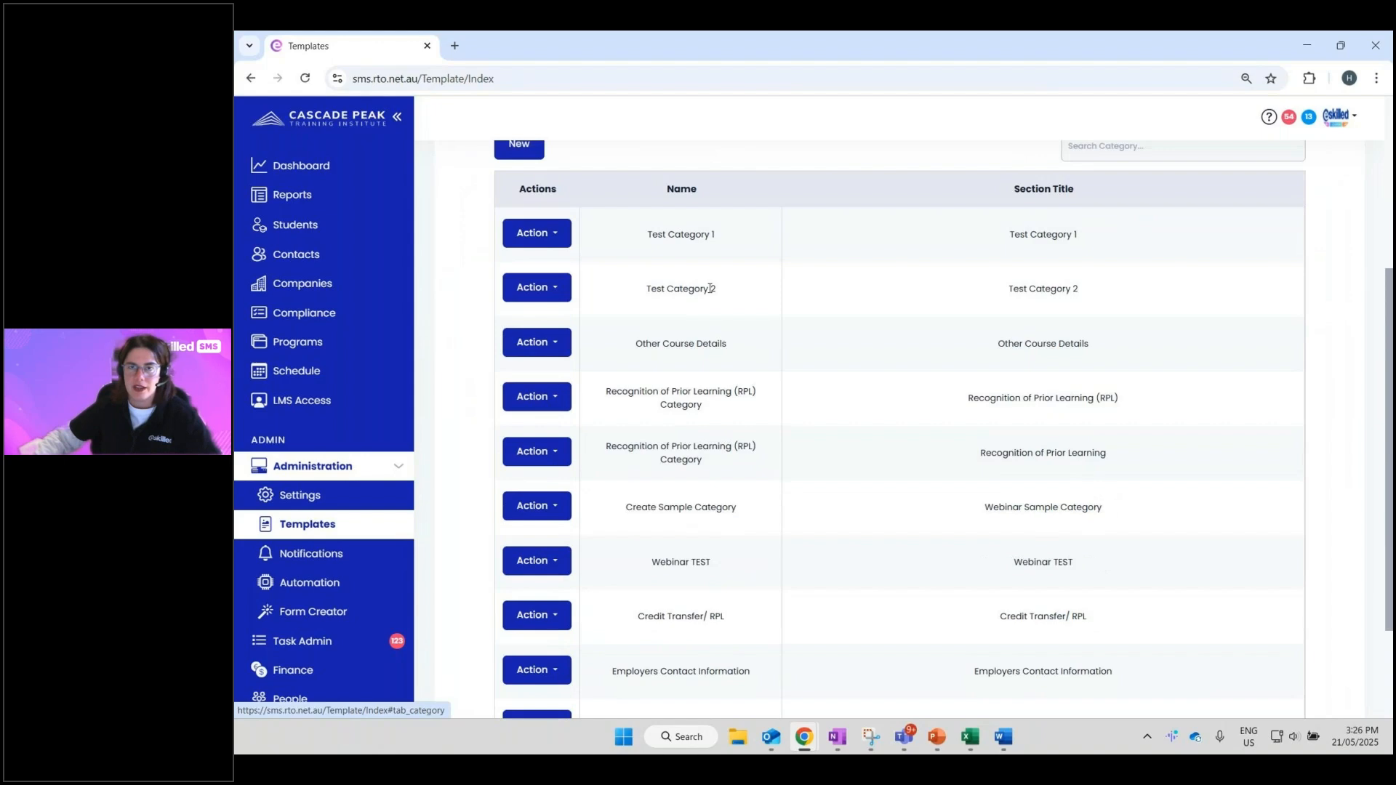
scroll(709, 288, up, 2)
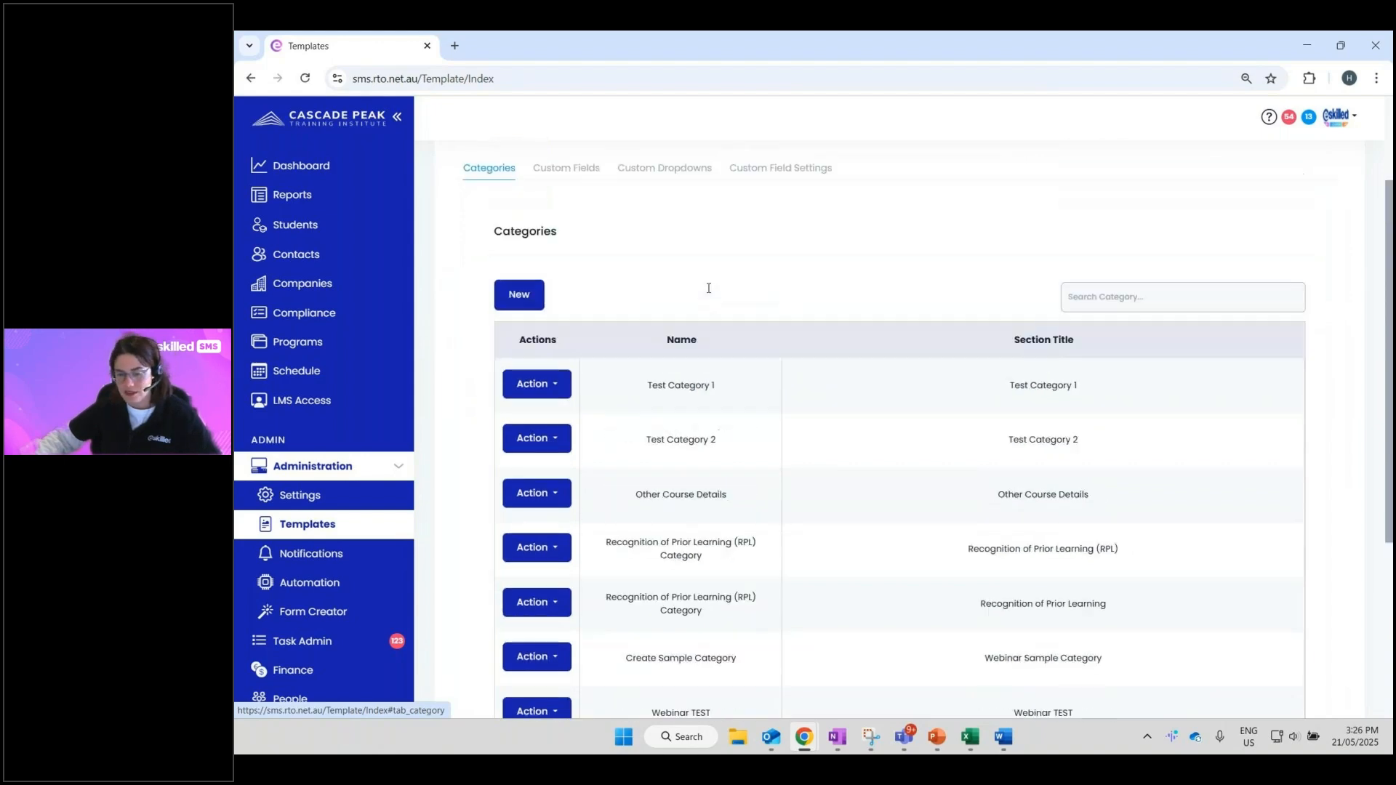
scroll(469, 293, up, 2)
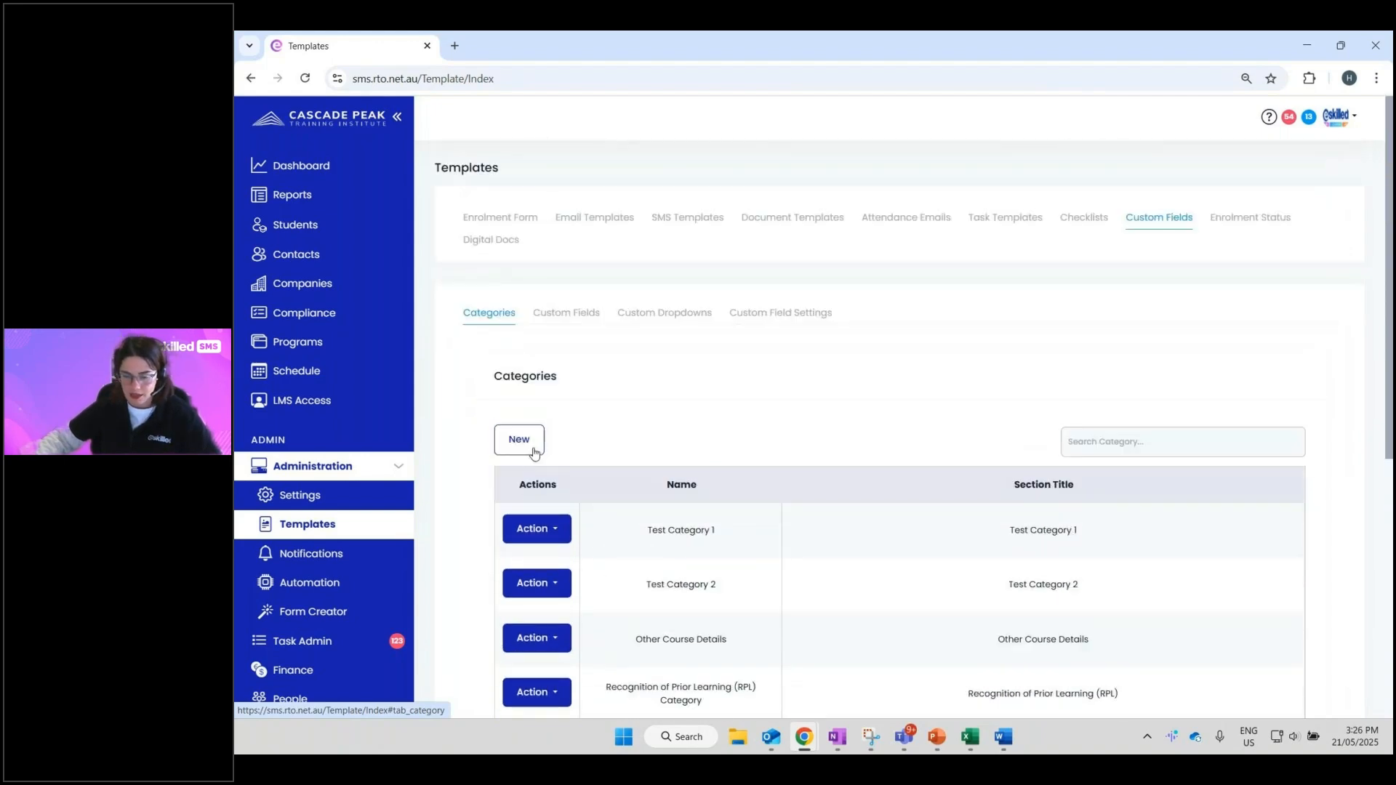
- Open a New category form, review its Name and Section Title fields, then close it unsaved
click(534, 452)
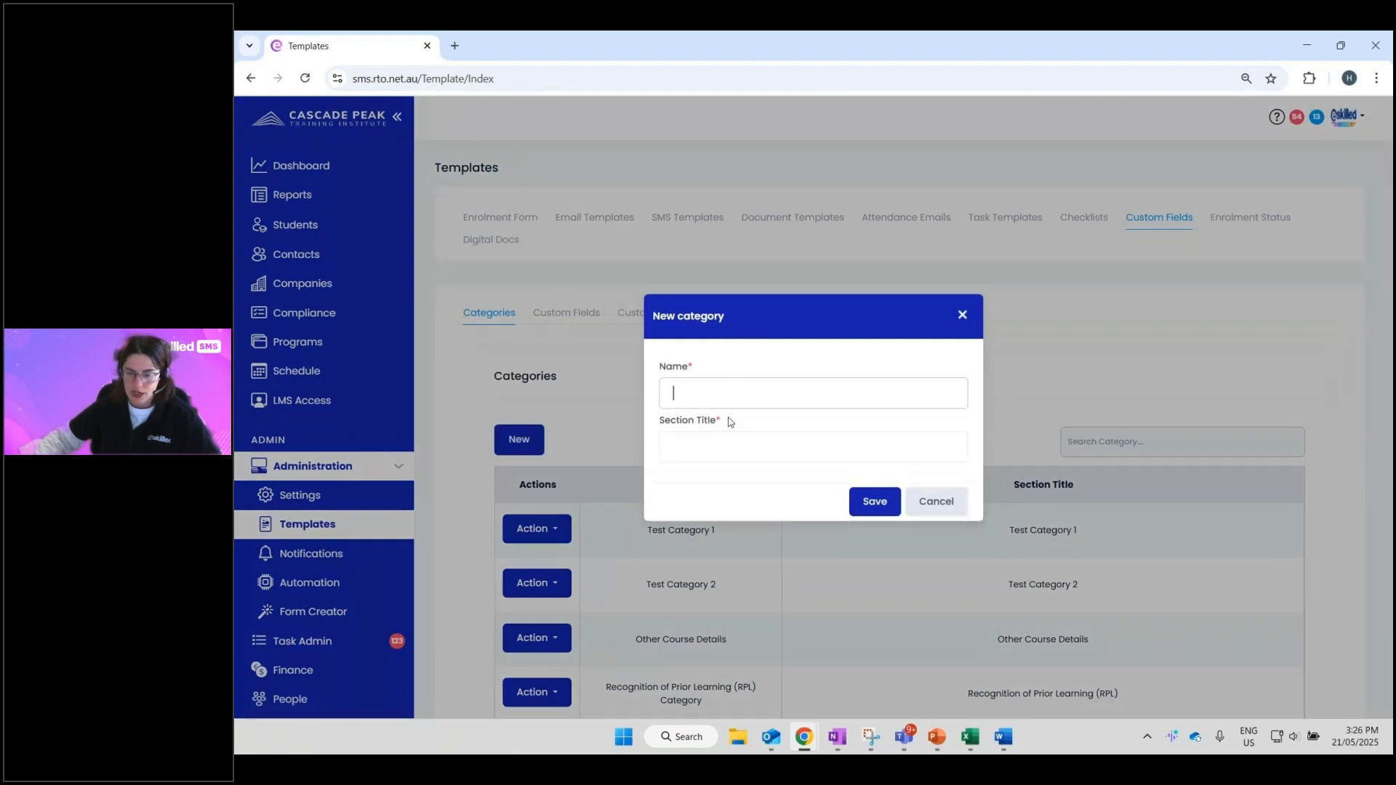
click(733, 447)
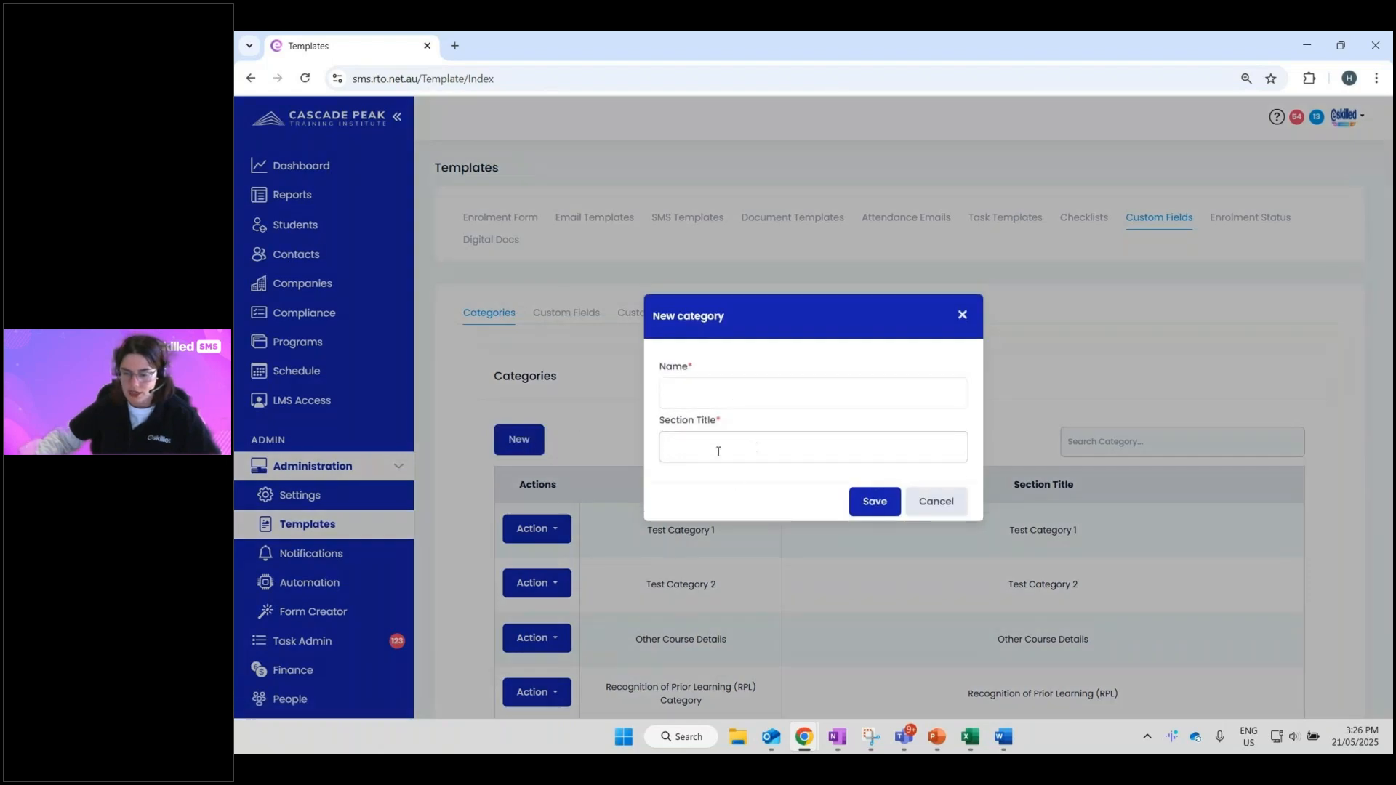
click(671, 391)
click(674, 424)
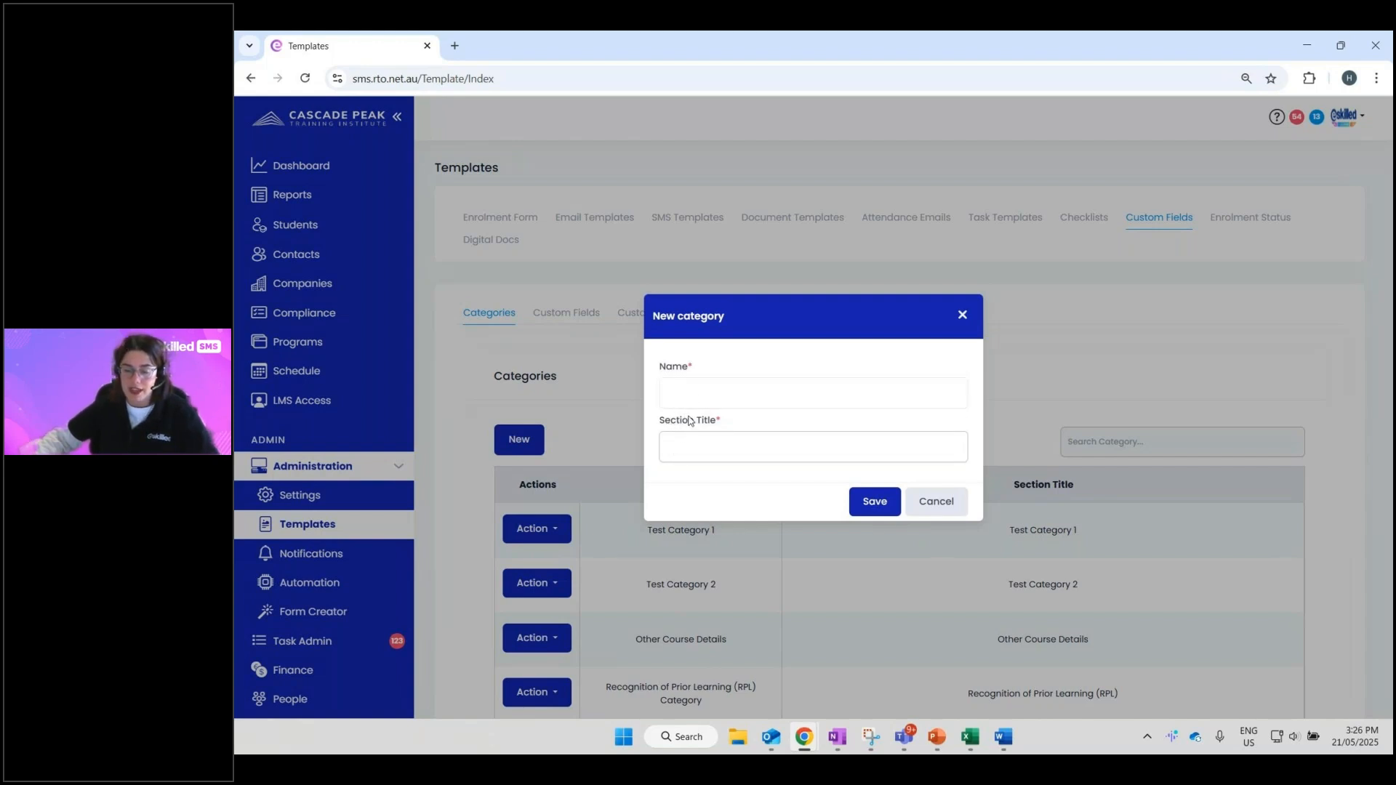
drag(735, 421, 656, 424)
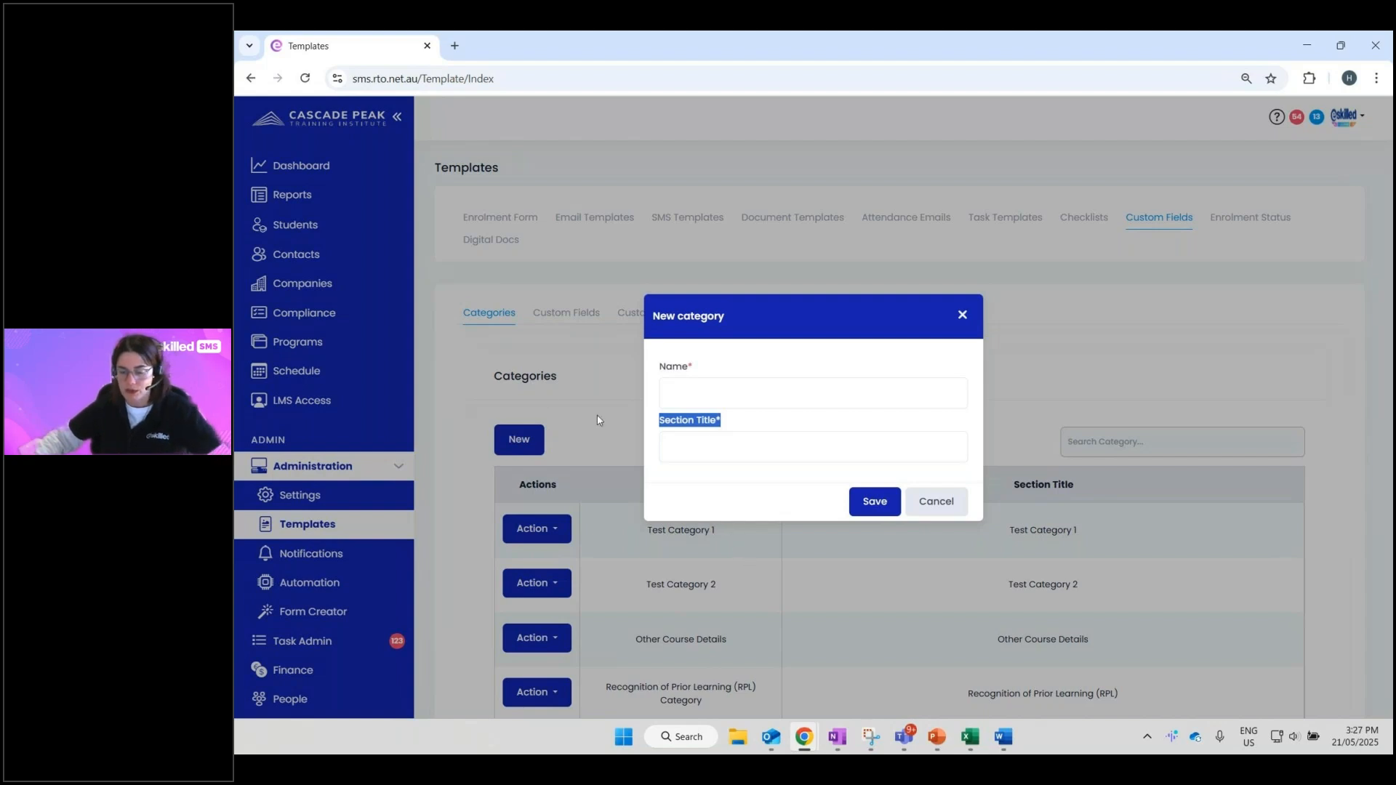
click(765, 435)
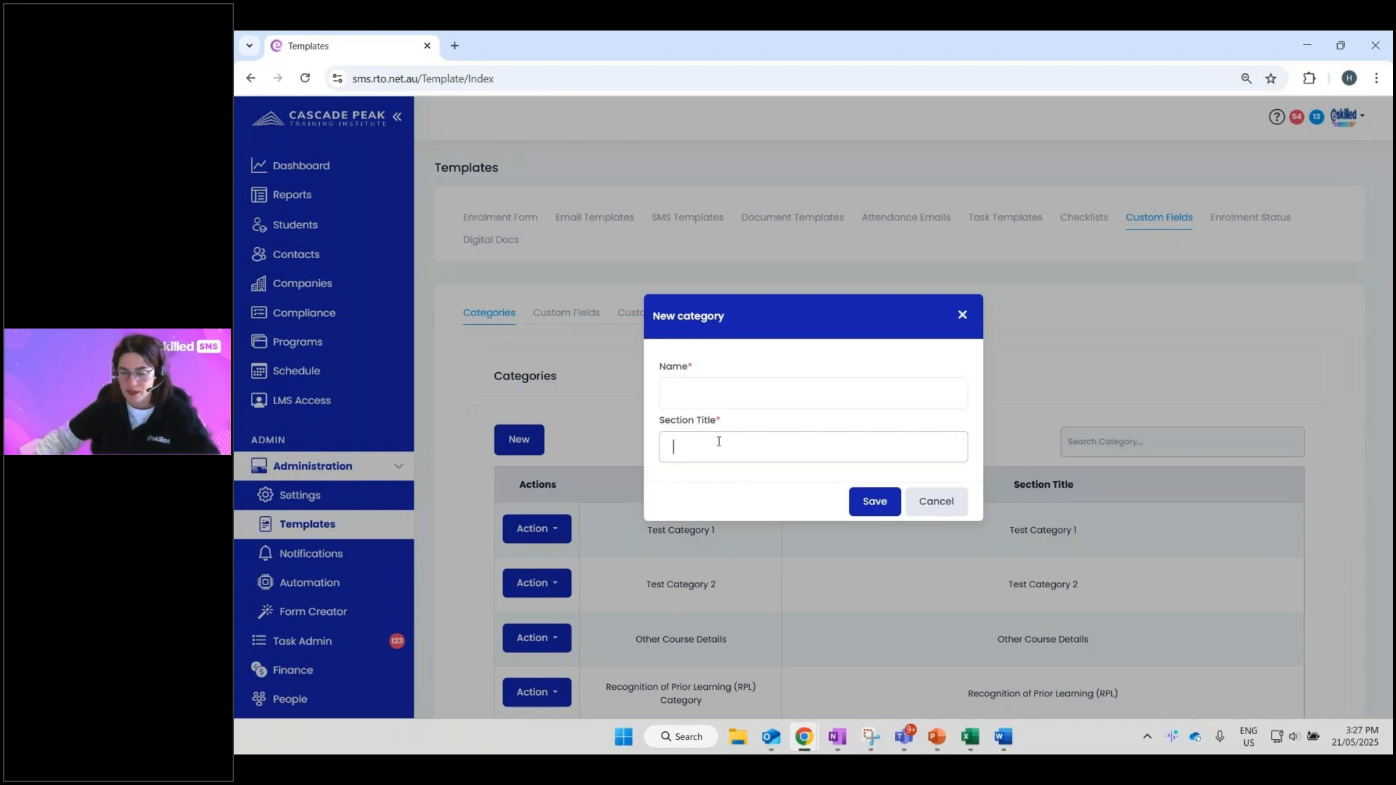
click(738, 385)
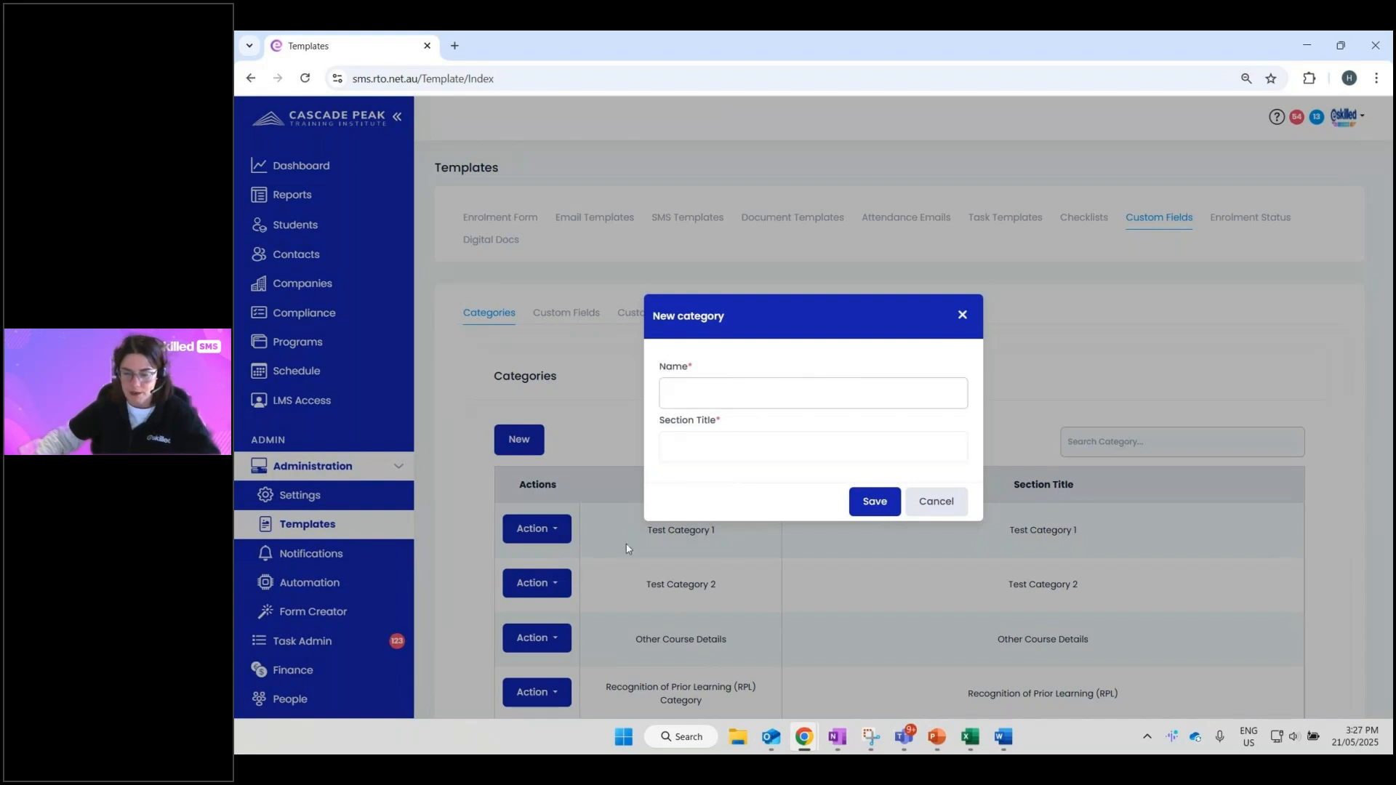
click(712, 474)
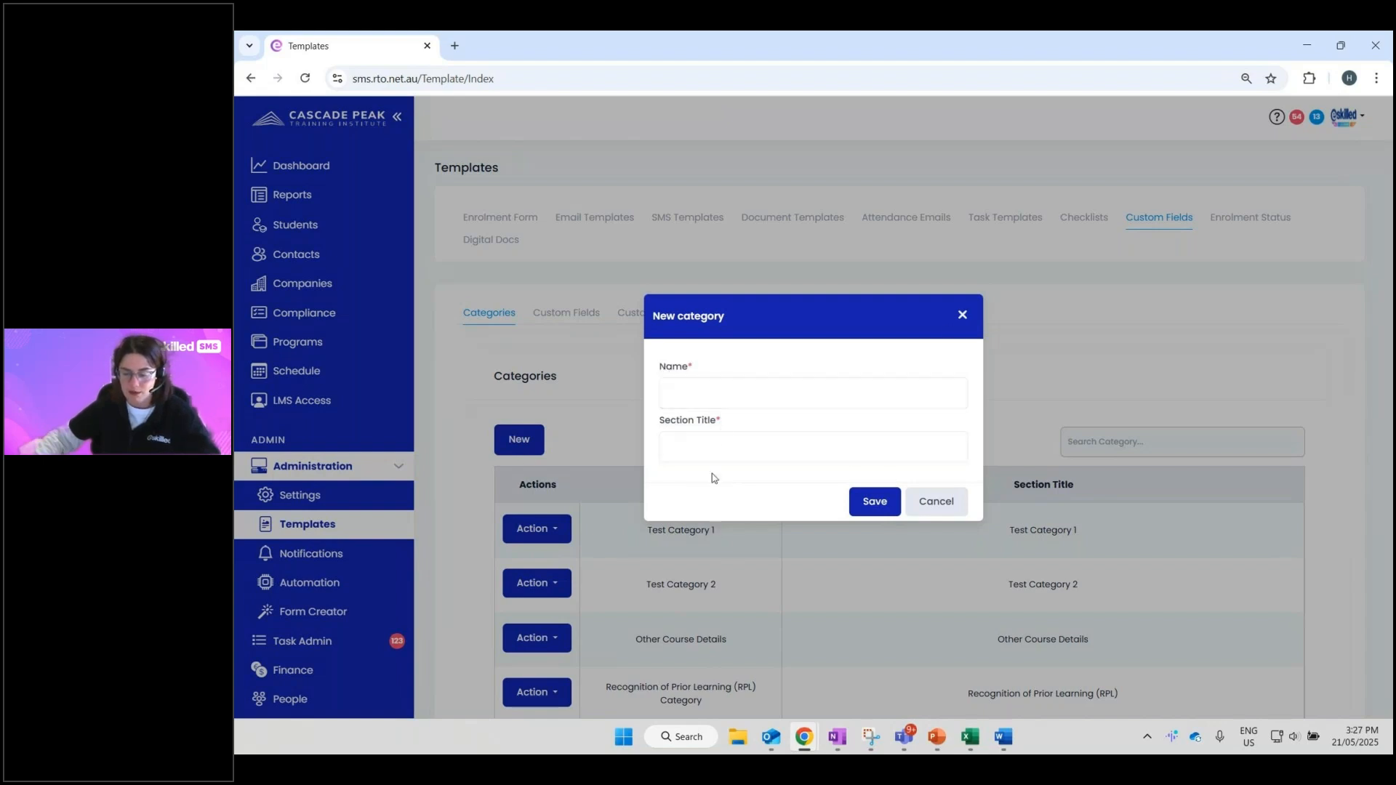
click(961, 315)
click(573, 318)
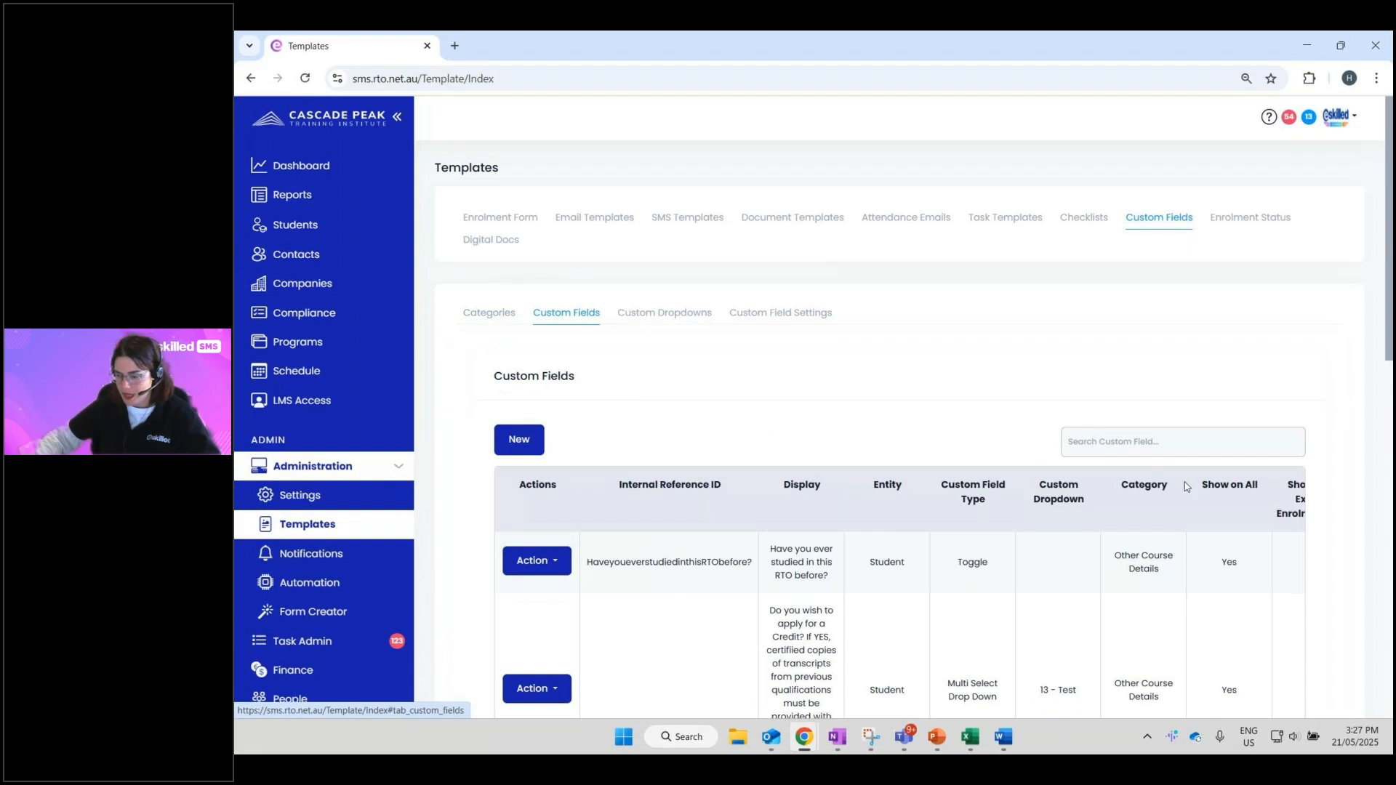
- Start a new custom field and change its Internal Reference ID from 0001 to 002
click(519, 442)
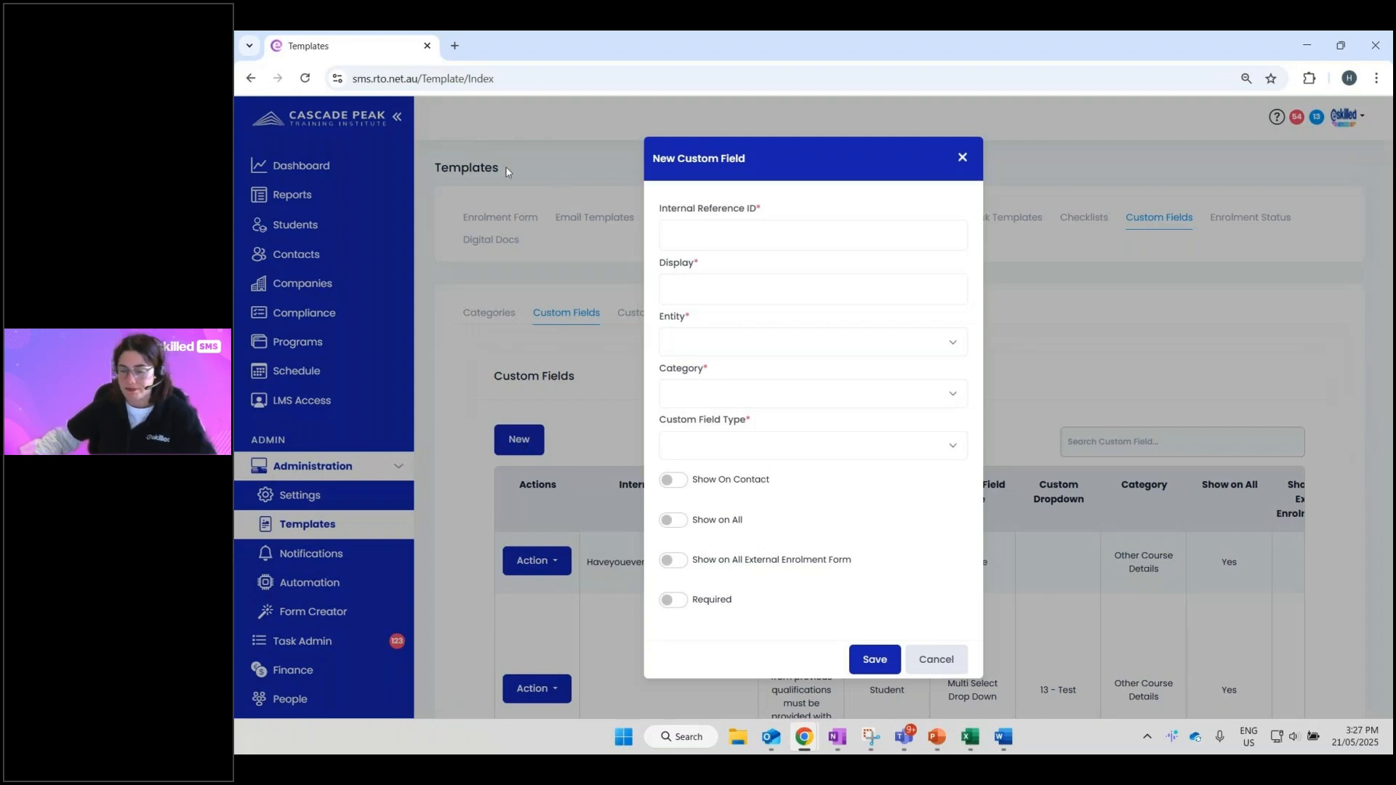
click(736, 245)
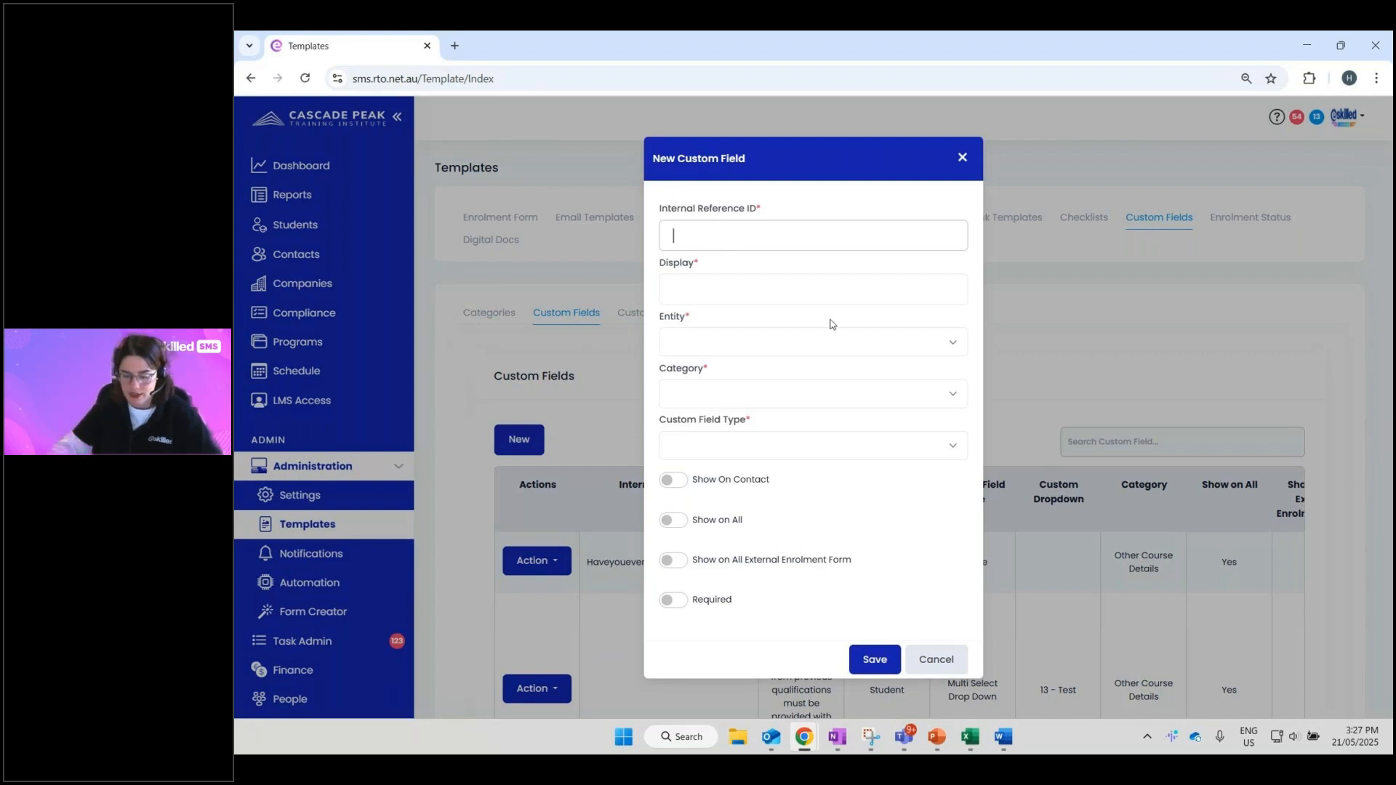
text(Q1)
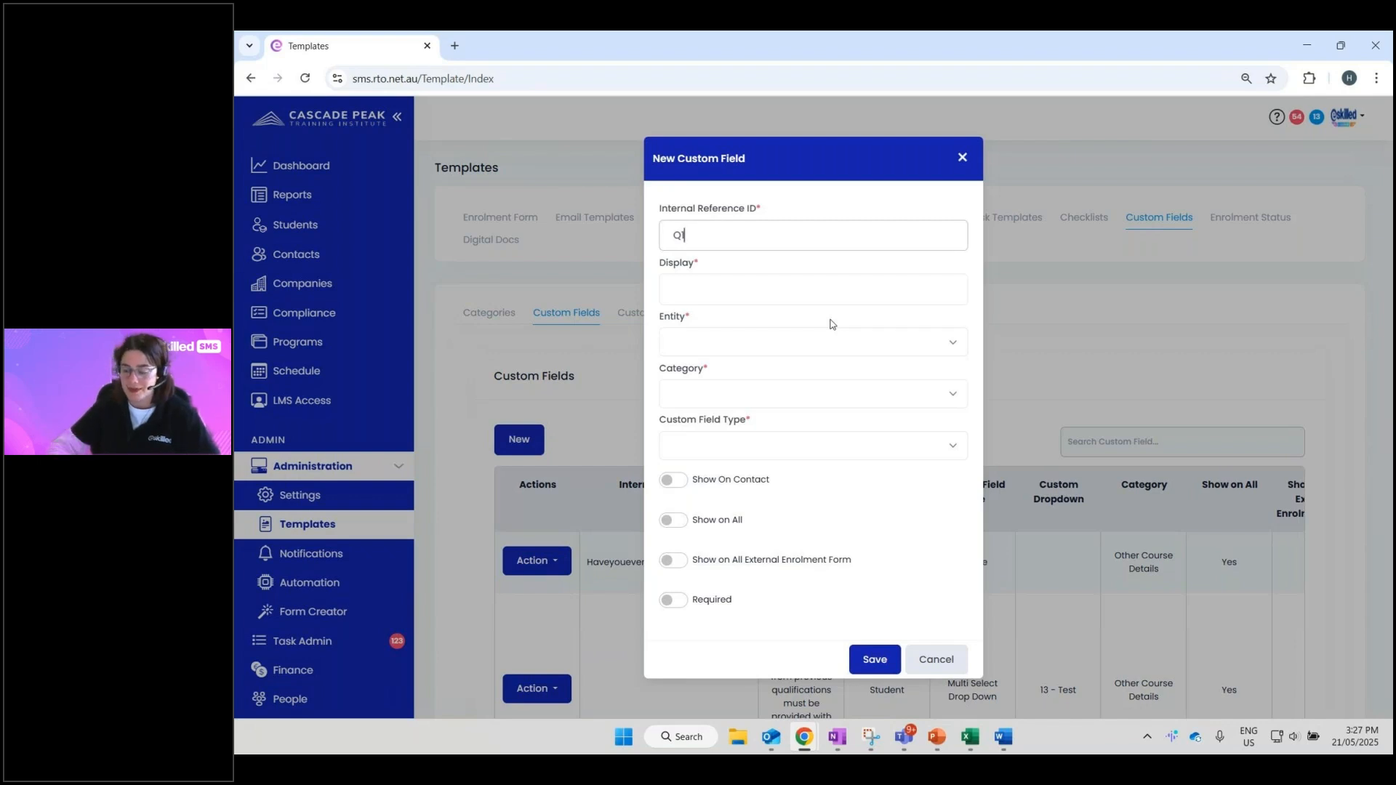
key(BackSpace)
key(BackSpace)
text(0001)
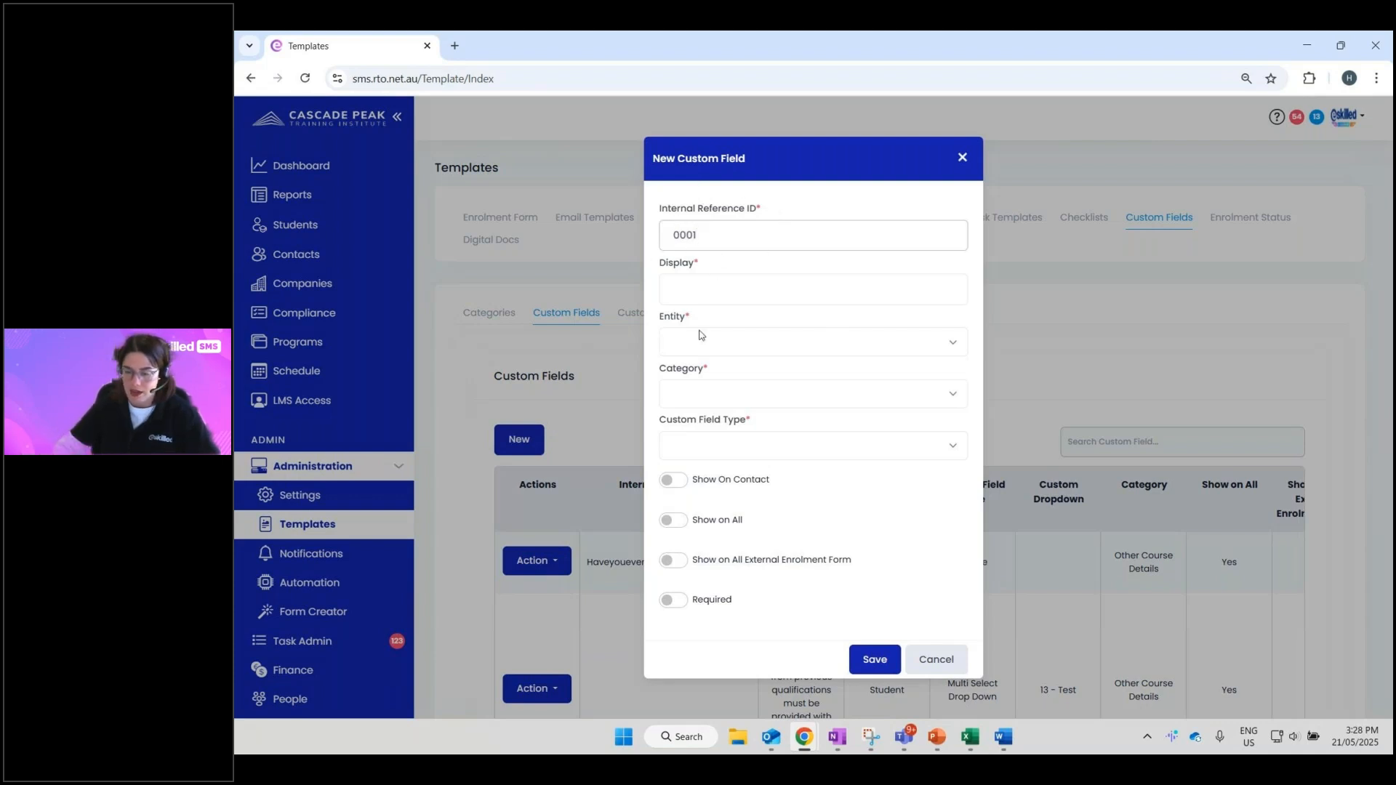
click(773, 199)
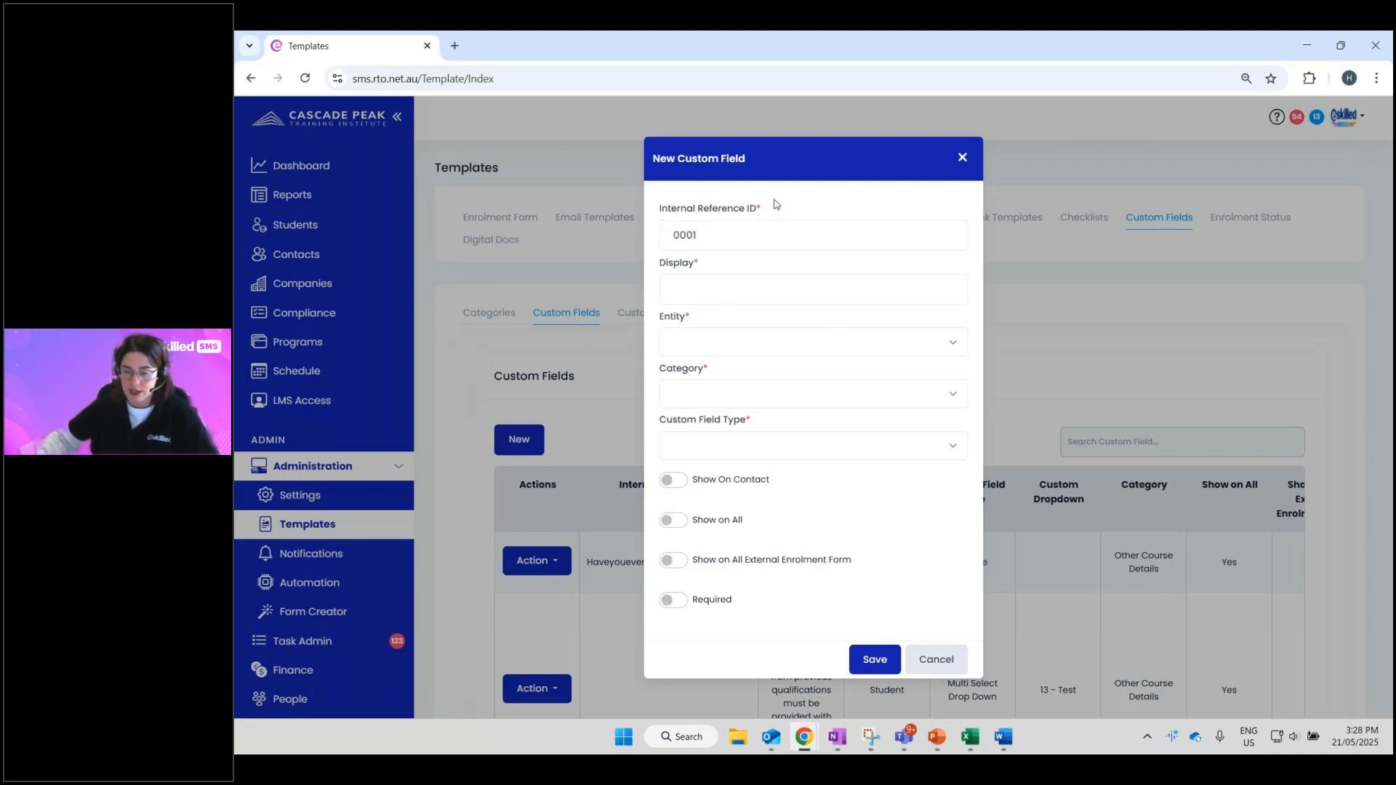
triple_click(760, 202)
click(713, 235)
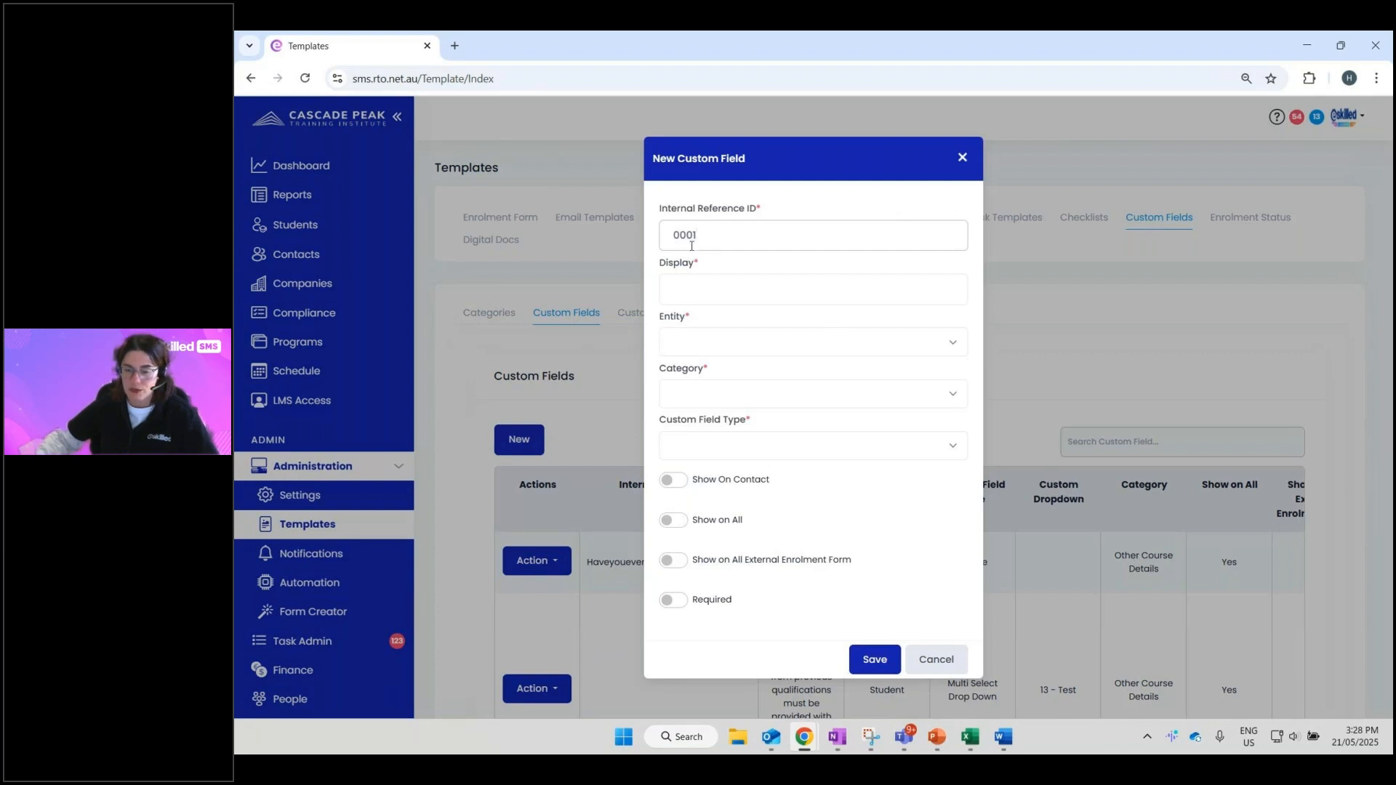
double_click(692, 246)
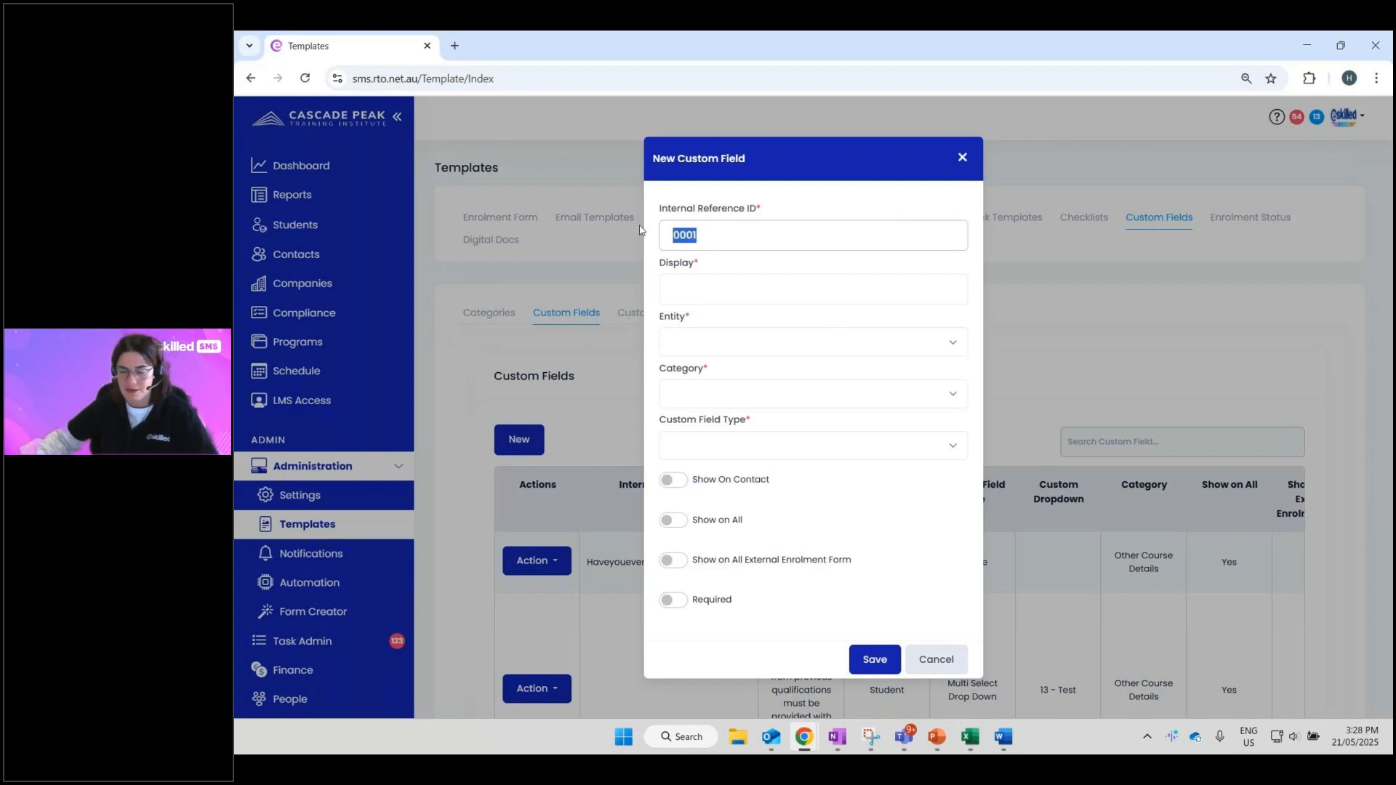
key(BackSpace)
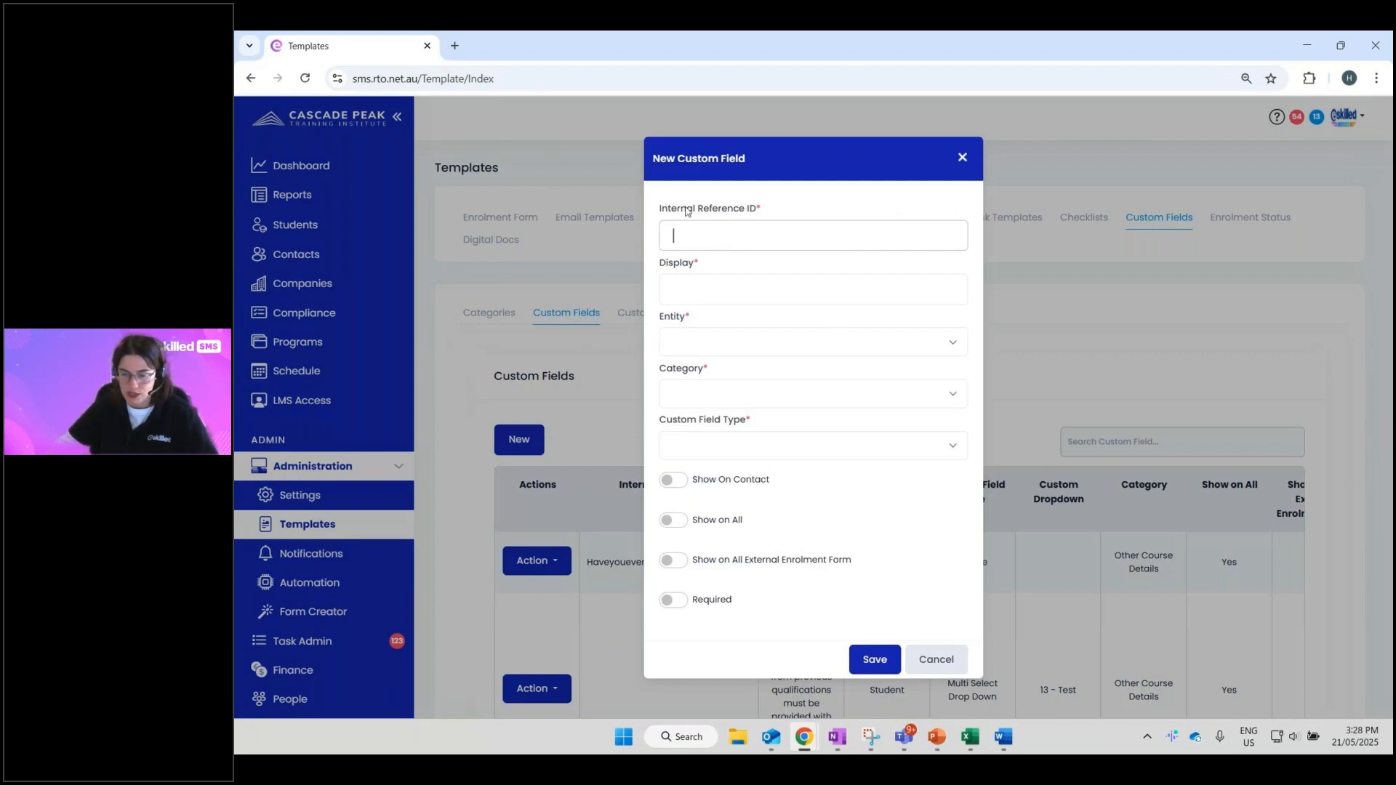
text(002)
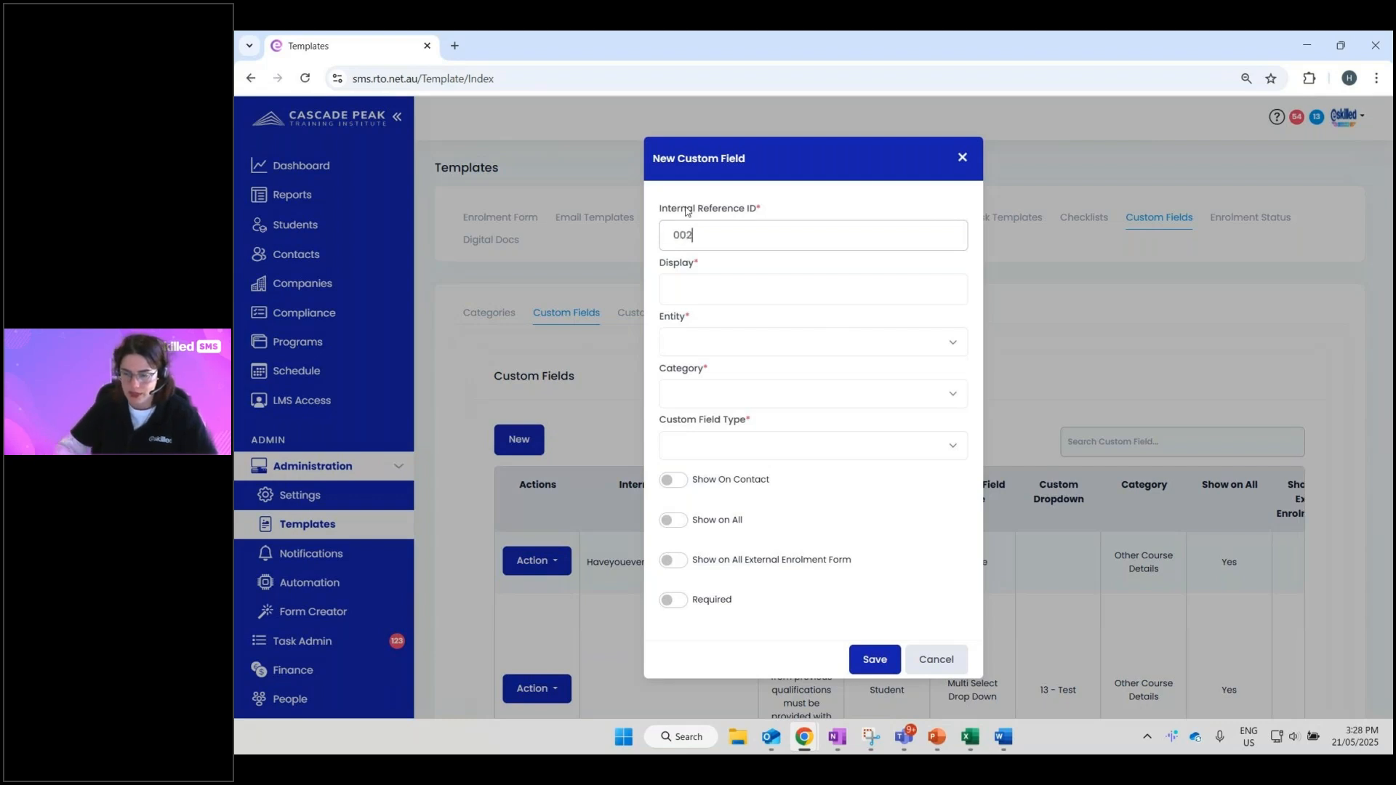
- Enter 'What is name?' as the new field's display text
click(667, 295)
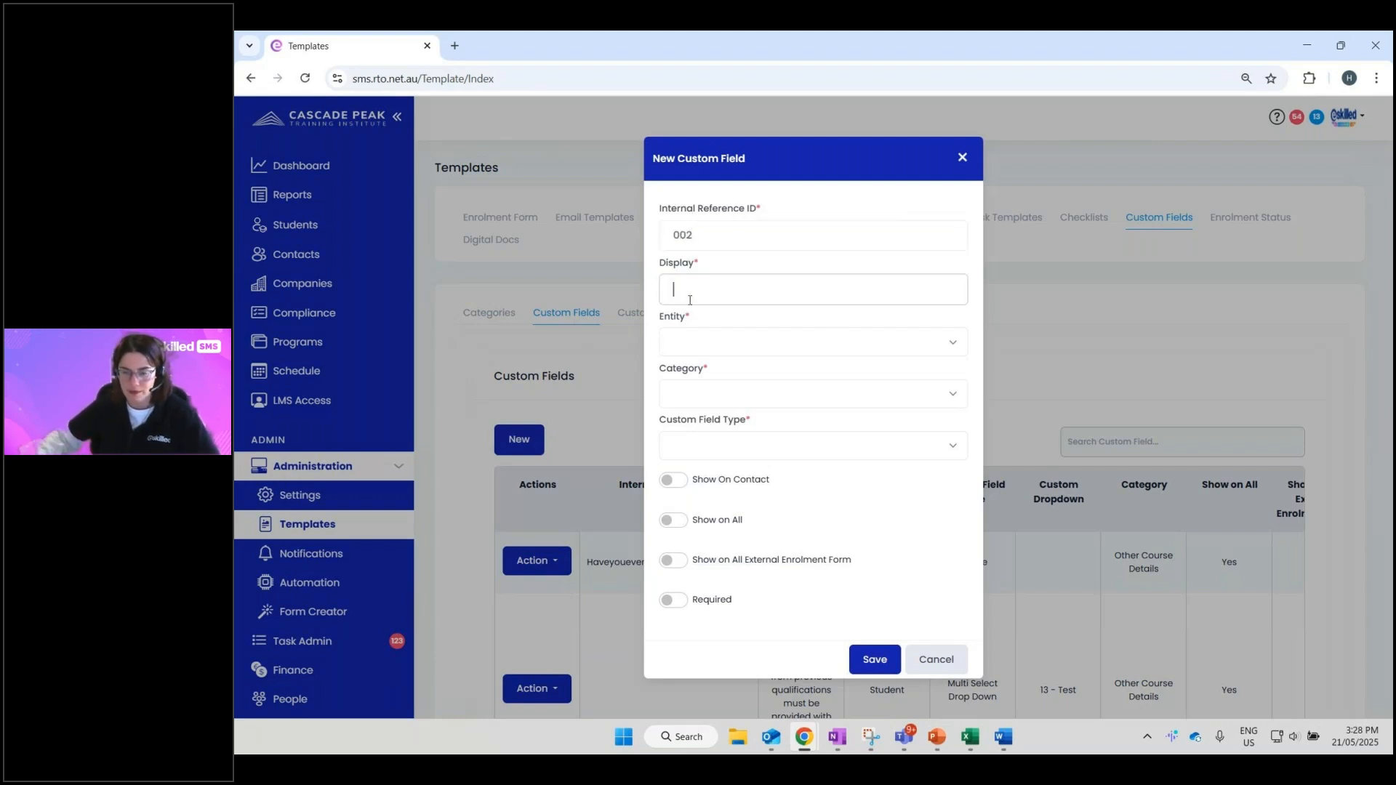
drag(700, 273, 652, 273)
click(701, 287)
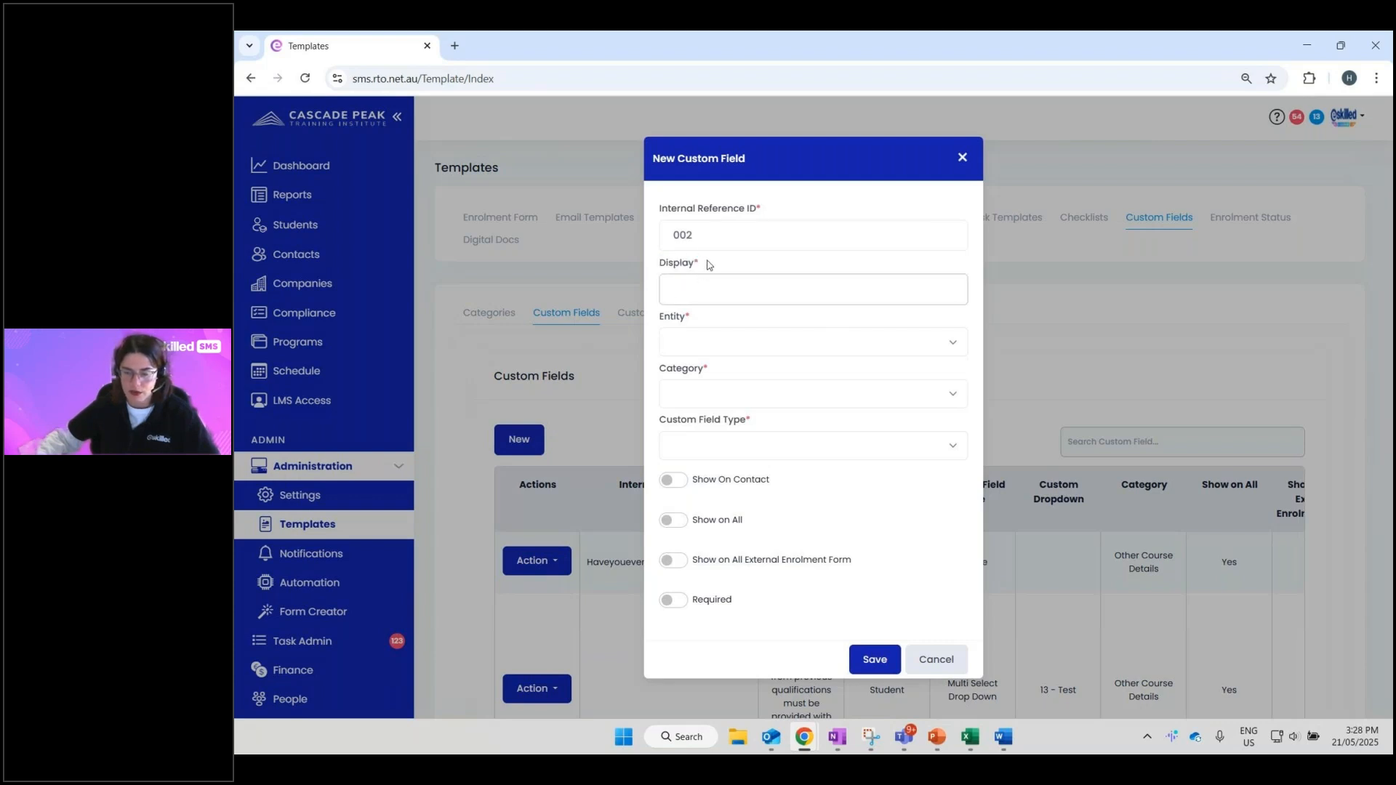
text(What)
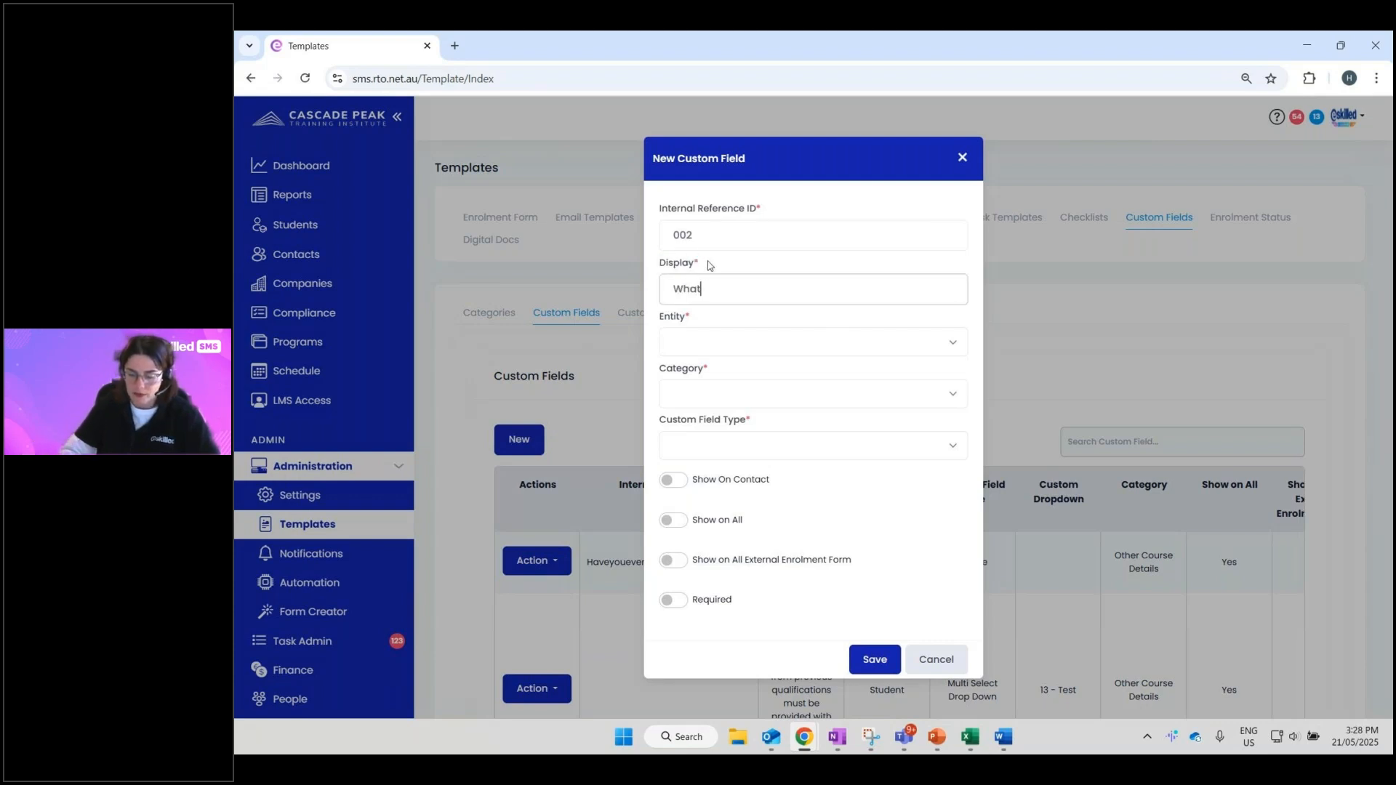
text( is name?)
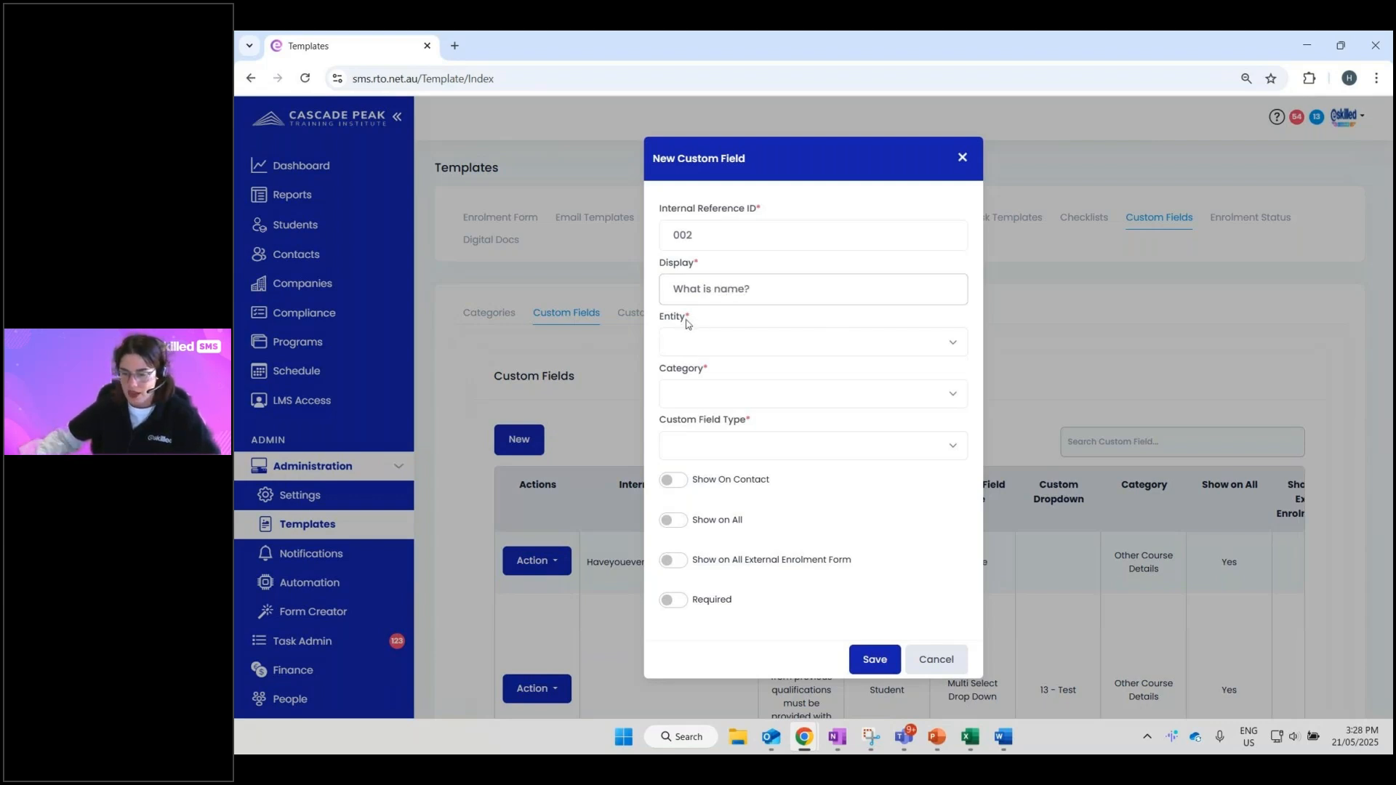
- Set the field's entity to Student and its category to Test Category 1
drag(689, 322, 661, 321)
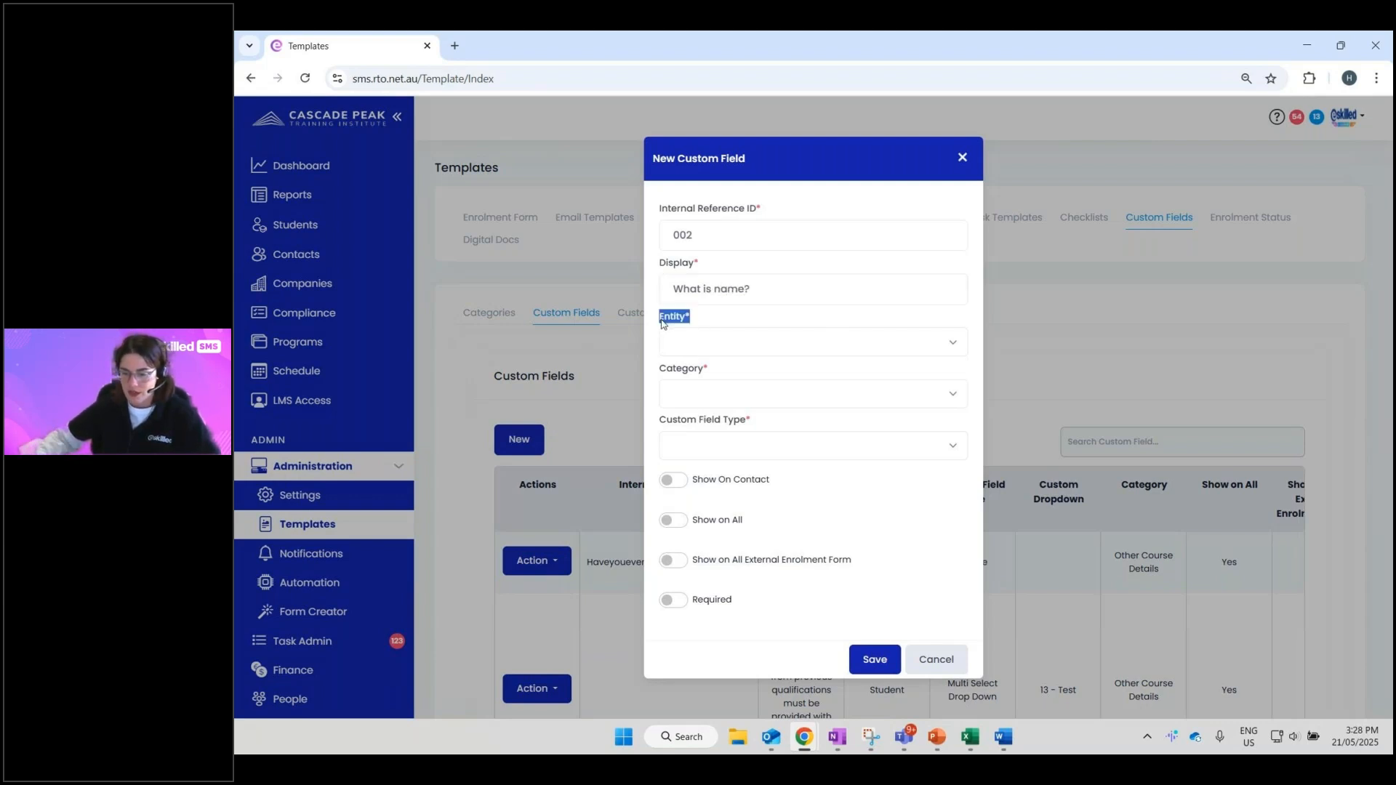
click(835, 342)
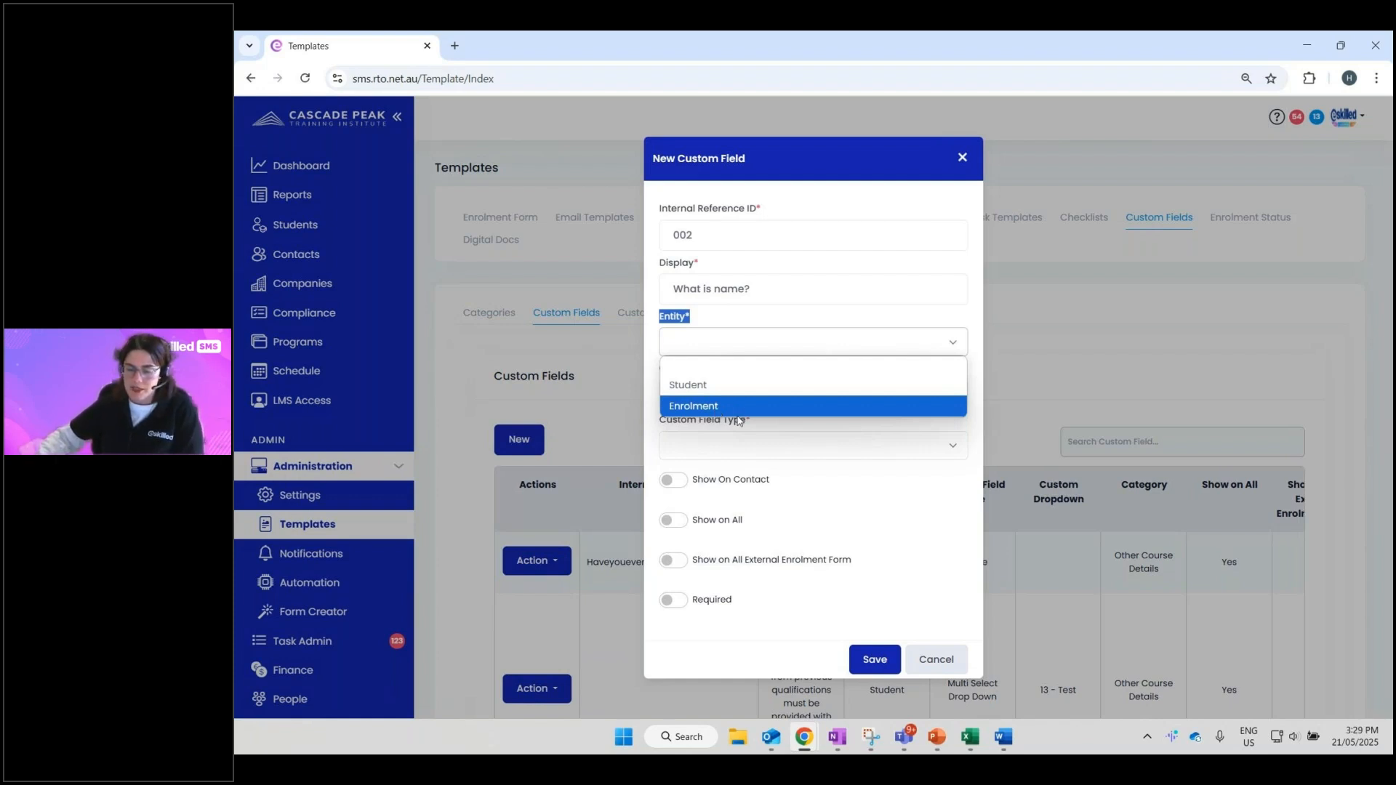
click(778, 391)
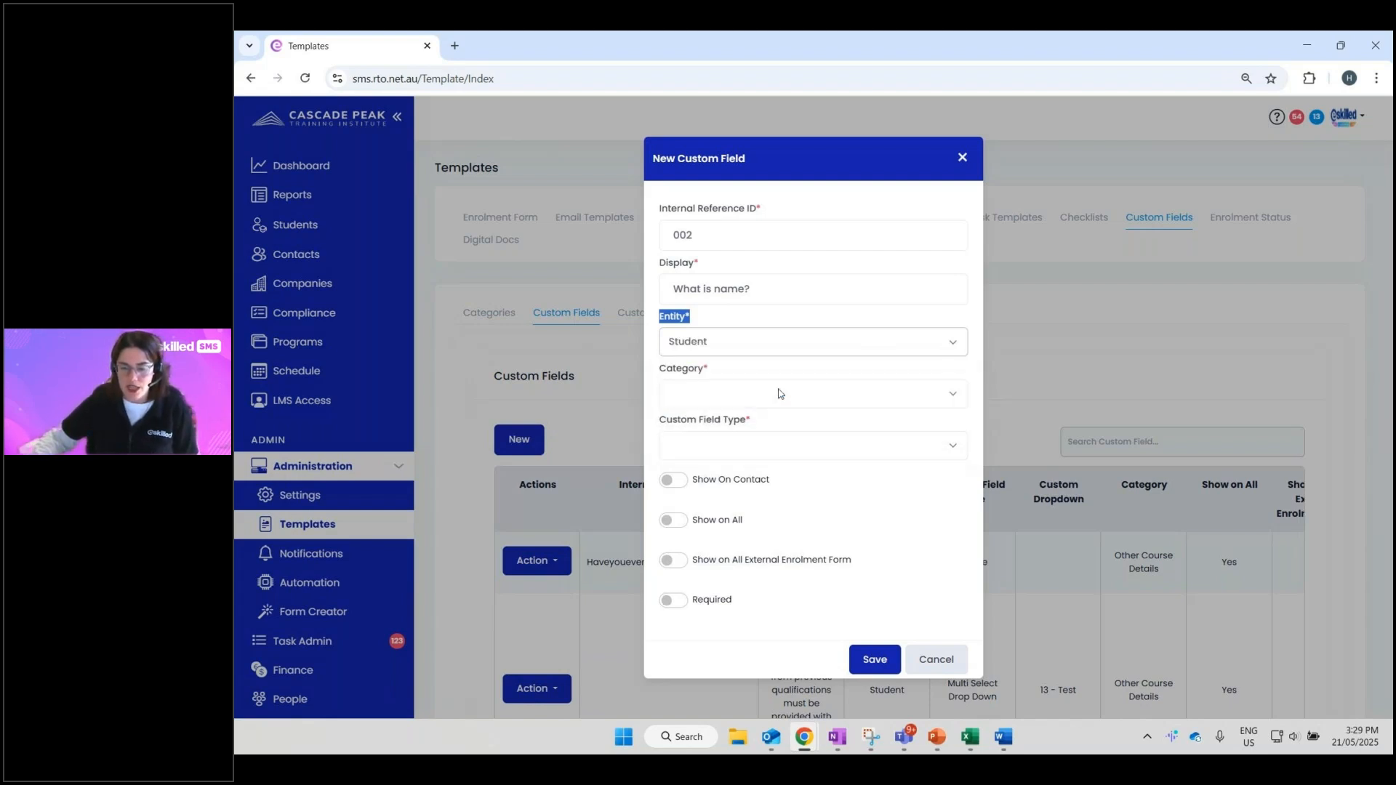
click(777, 317)
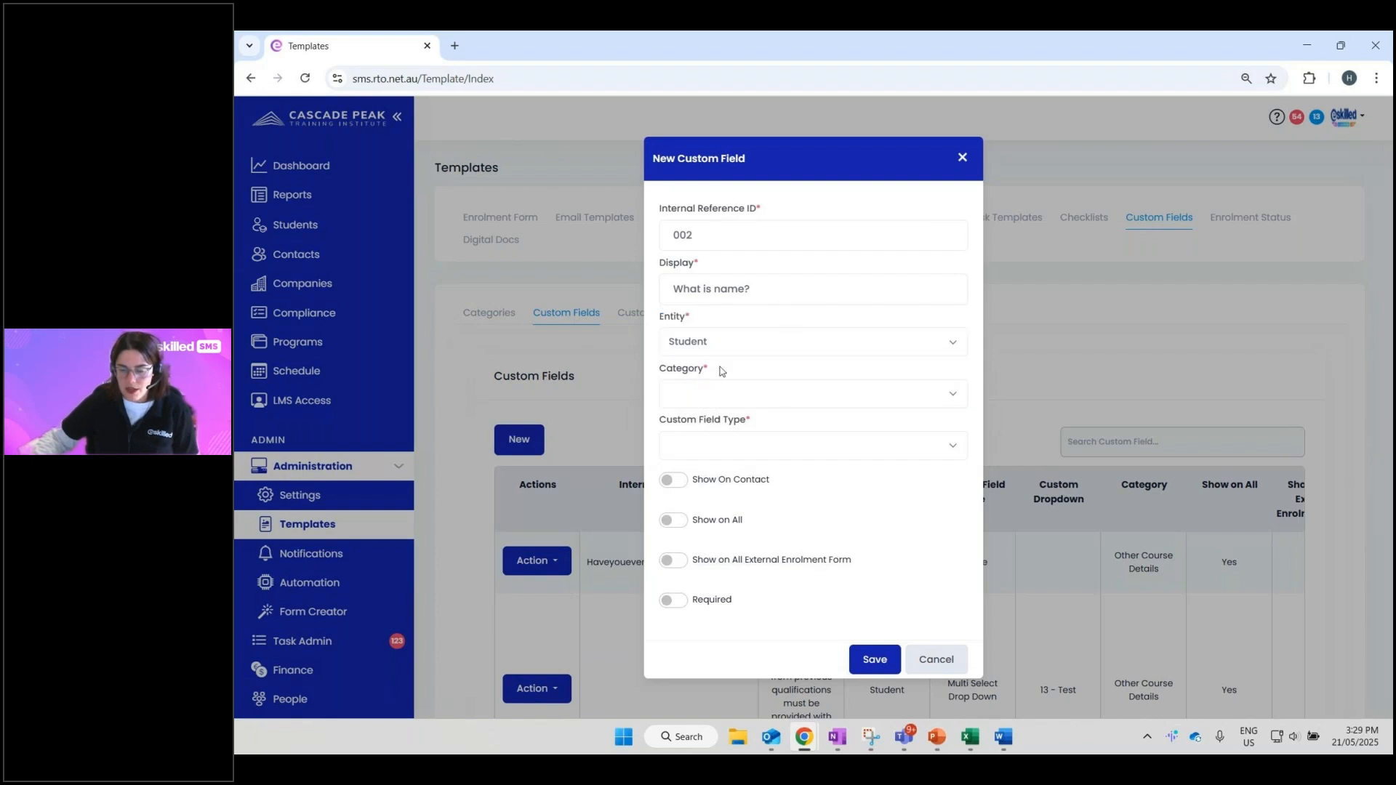
drag(722, 371, 650, 377)
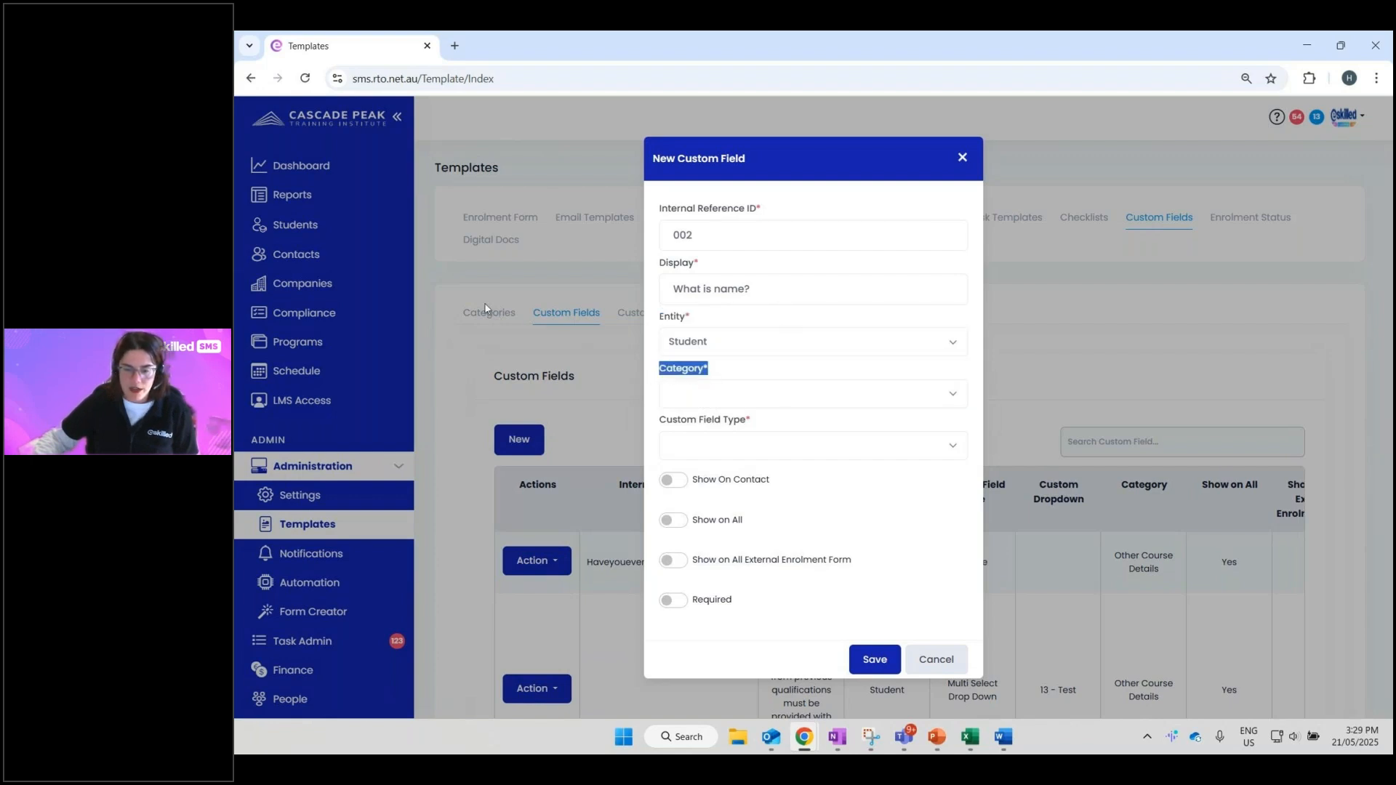
click(698, 399)
click(712, 53)
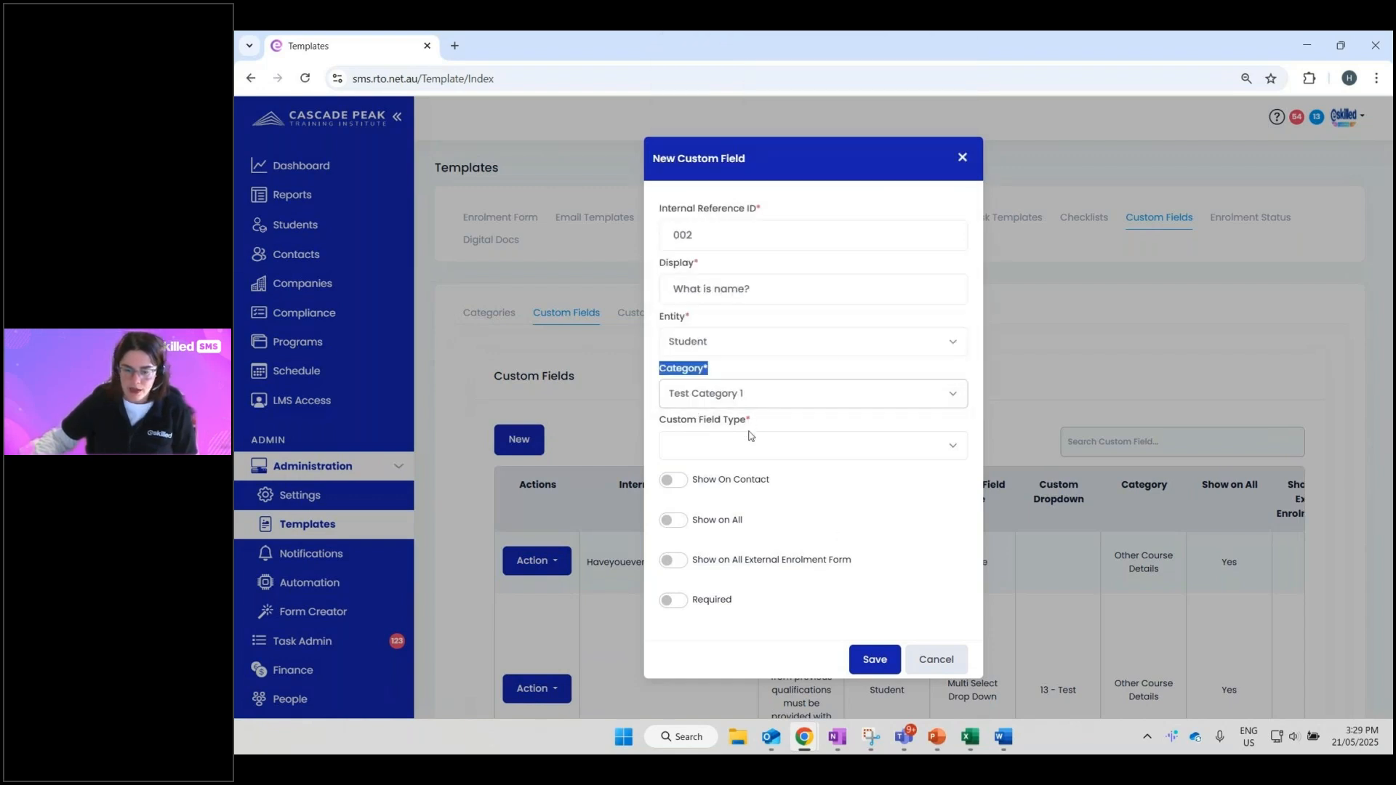
drag(659, 420, 759, 425)
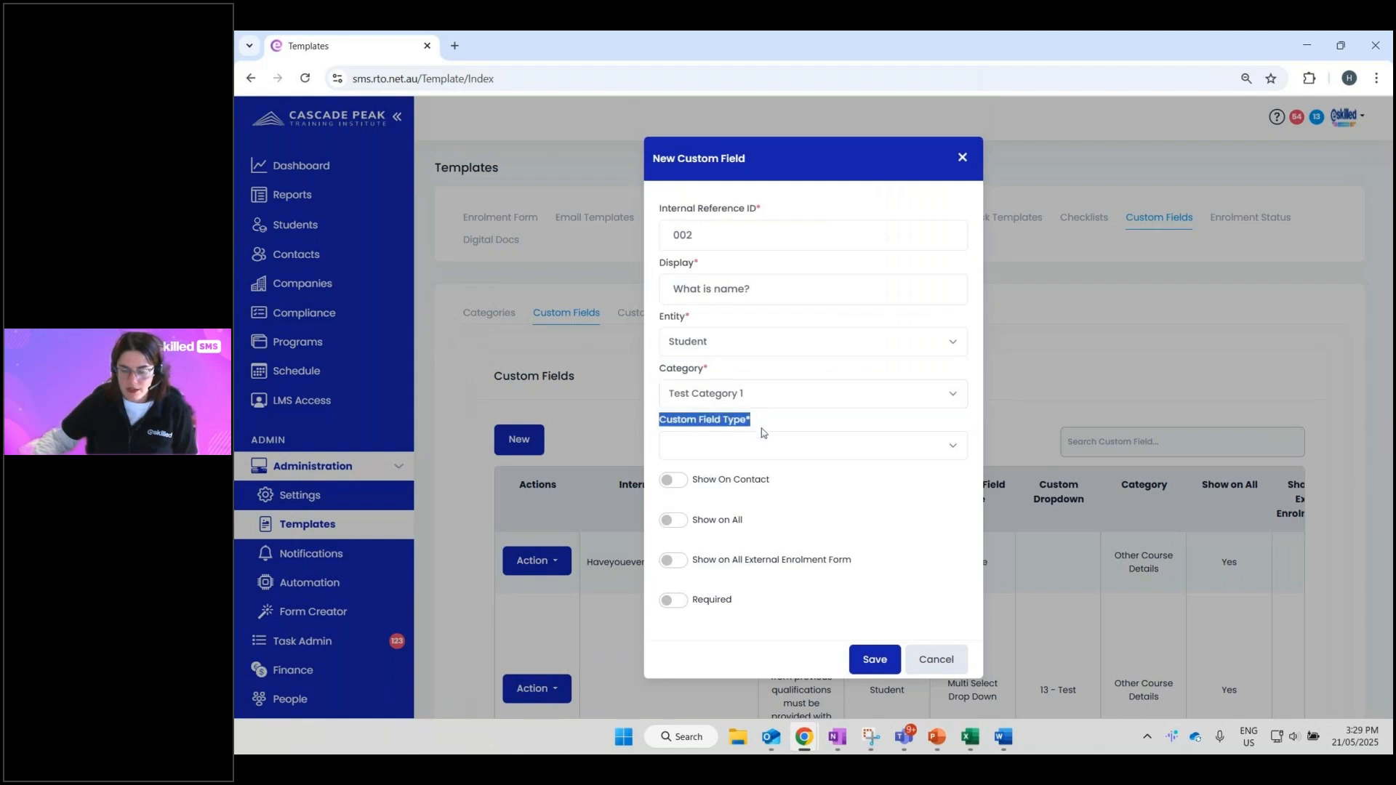
- Make field 002 a required Alphanumeric field shown on all and external enrolment forms, then save
click(763, 447)
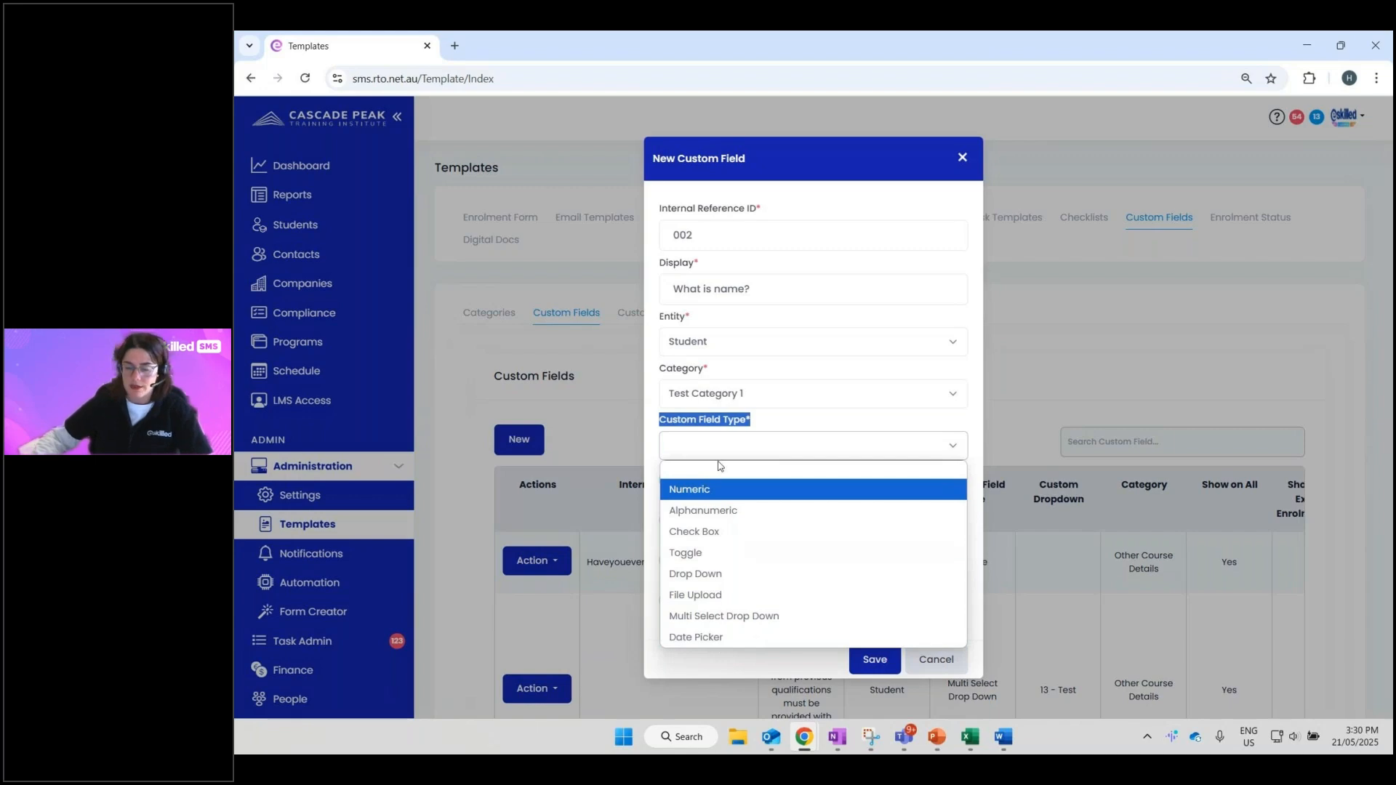
click(736, 511)
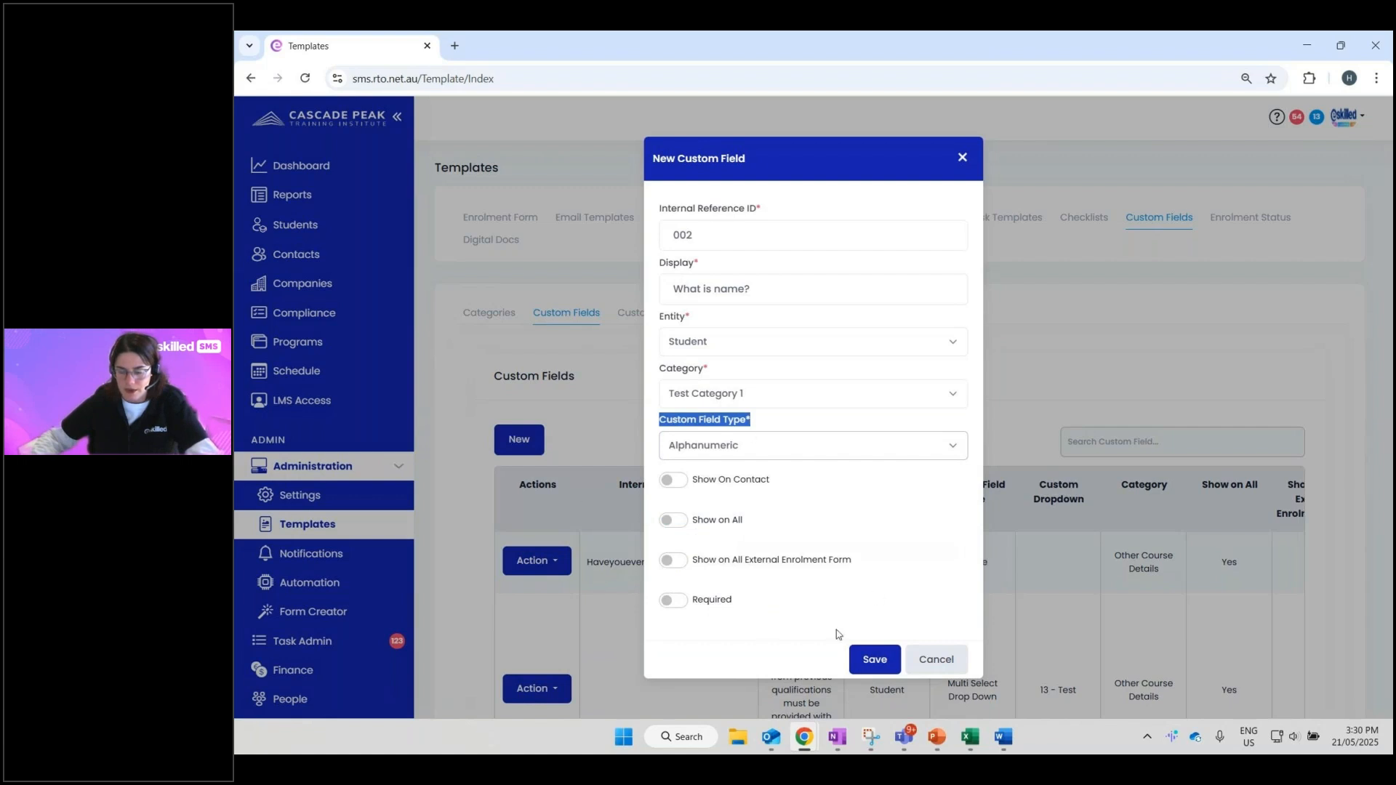
click(733, 612)
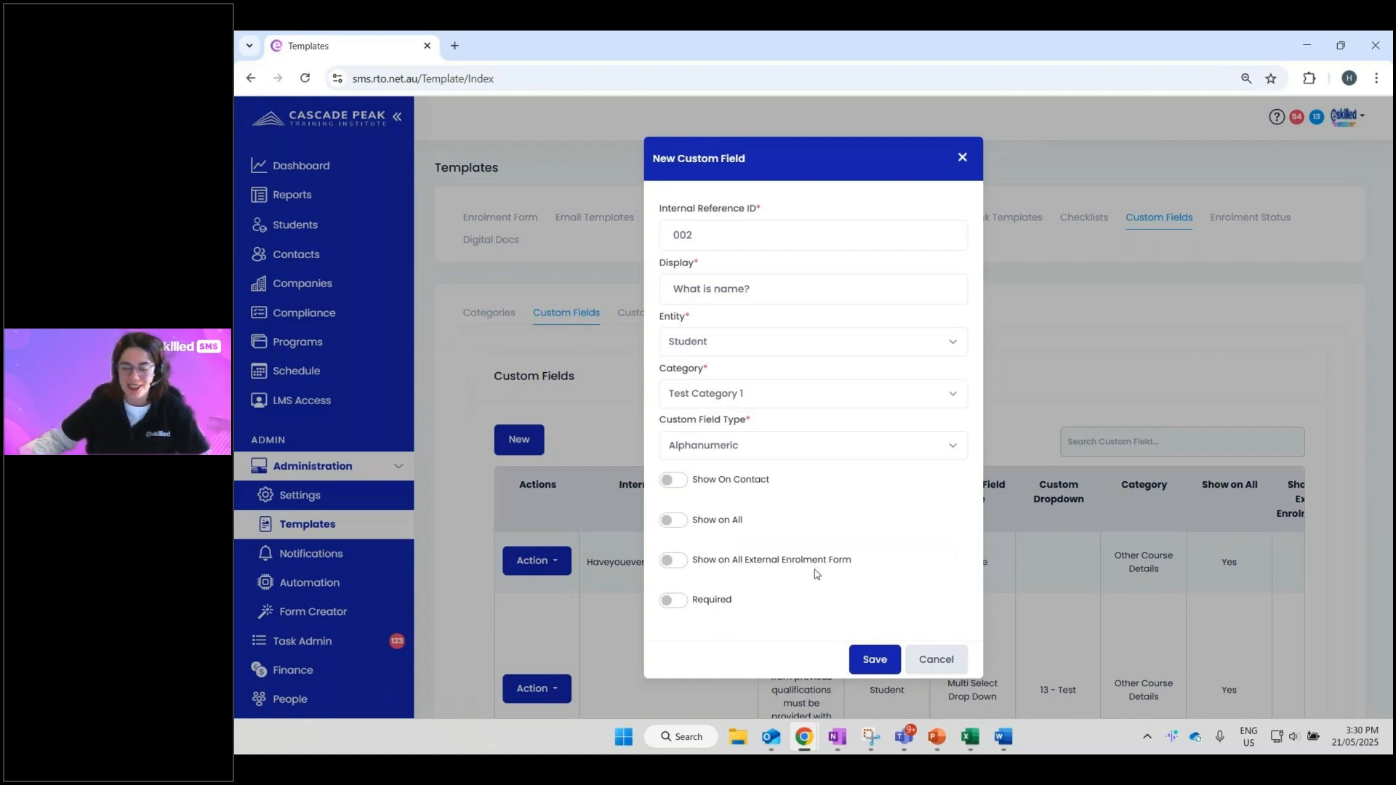
click(673, 520)
click(673, 561)
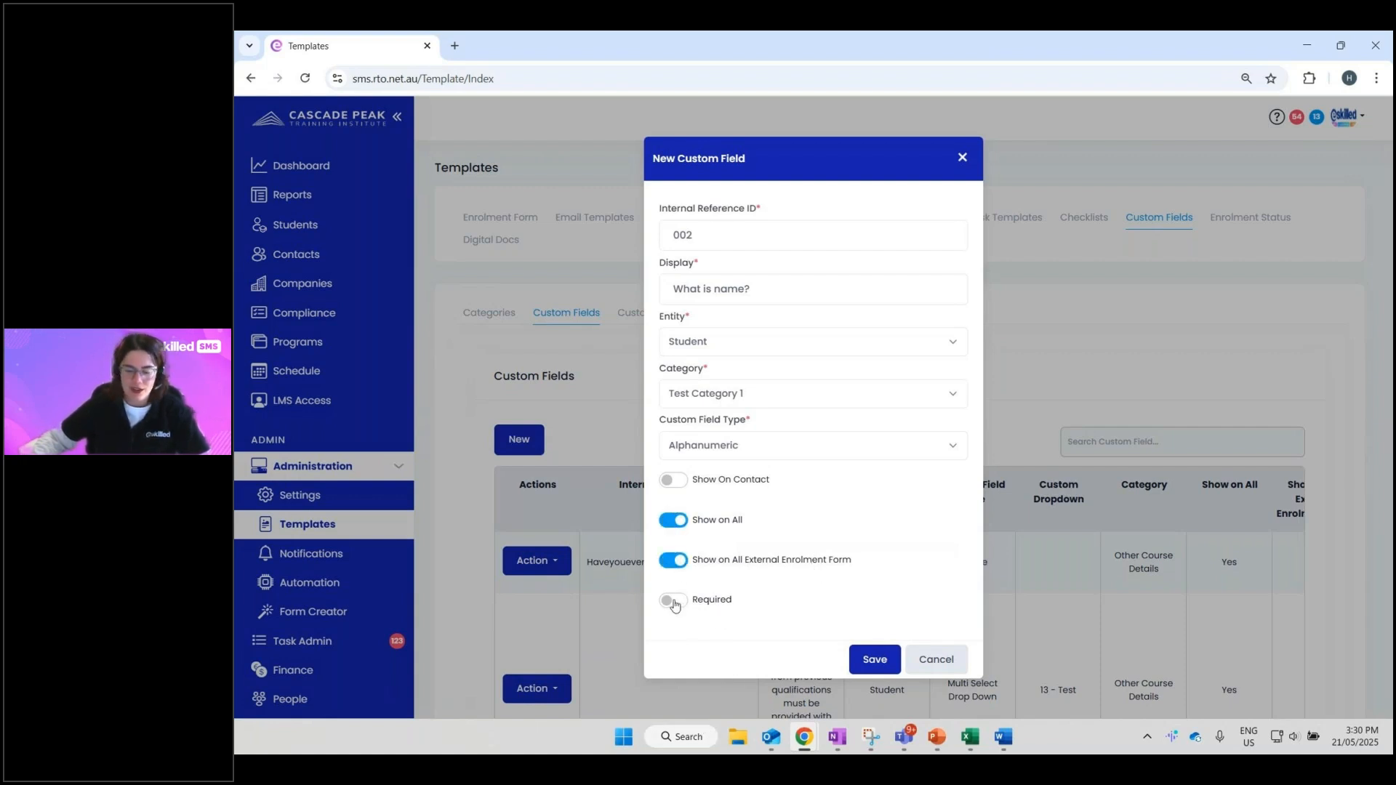
click(673, 602)
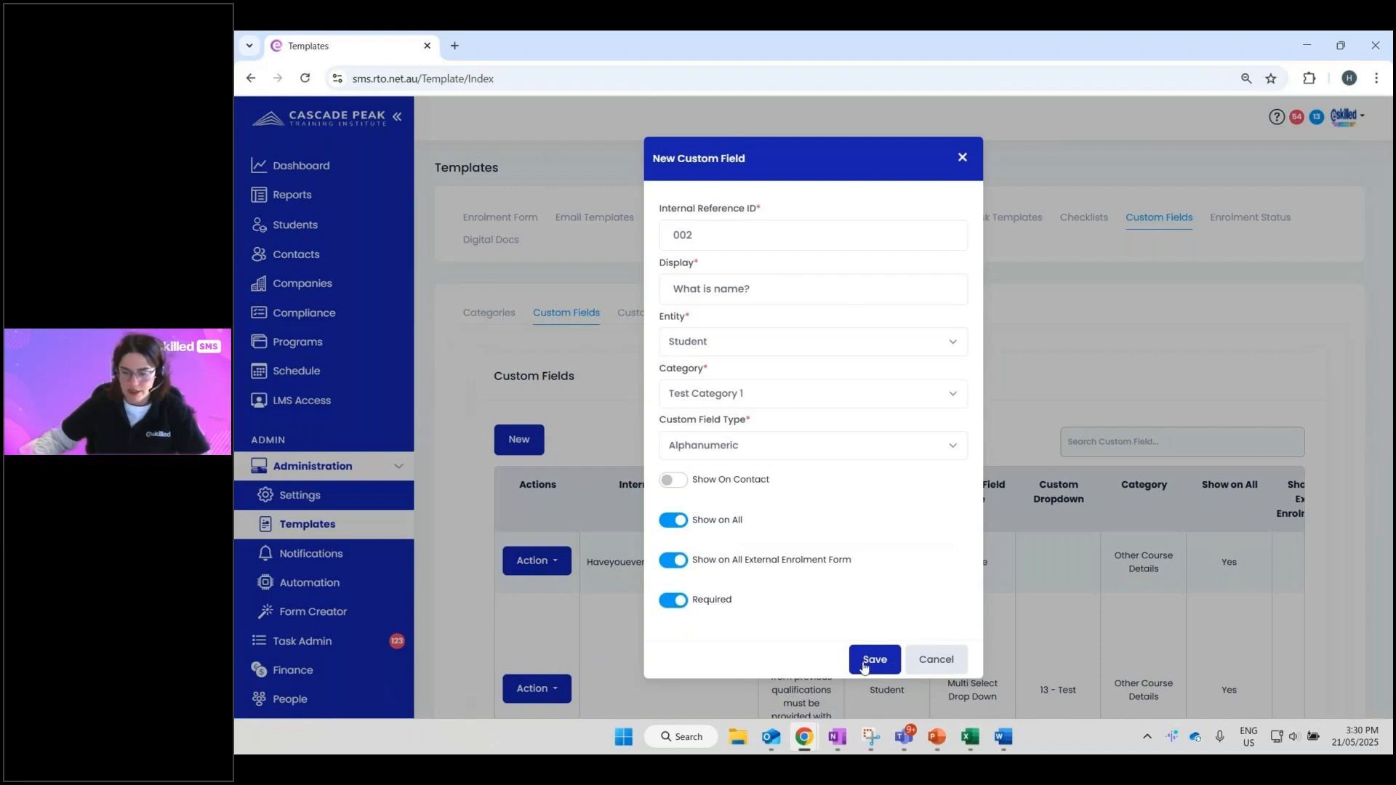
click(939, 663)
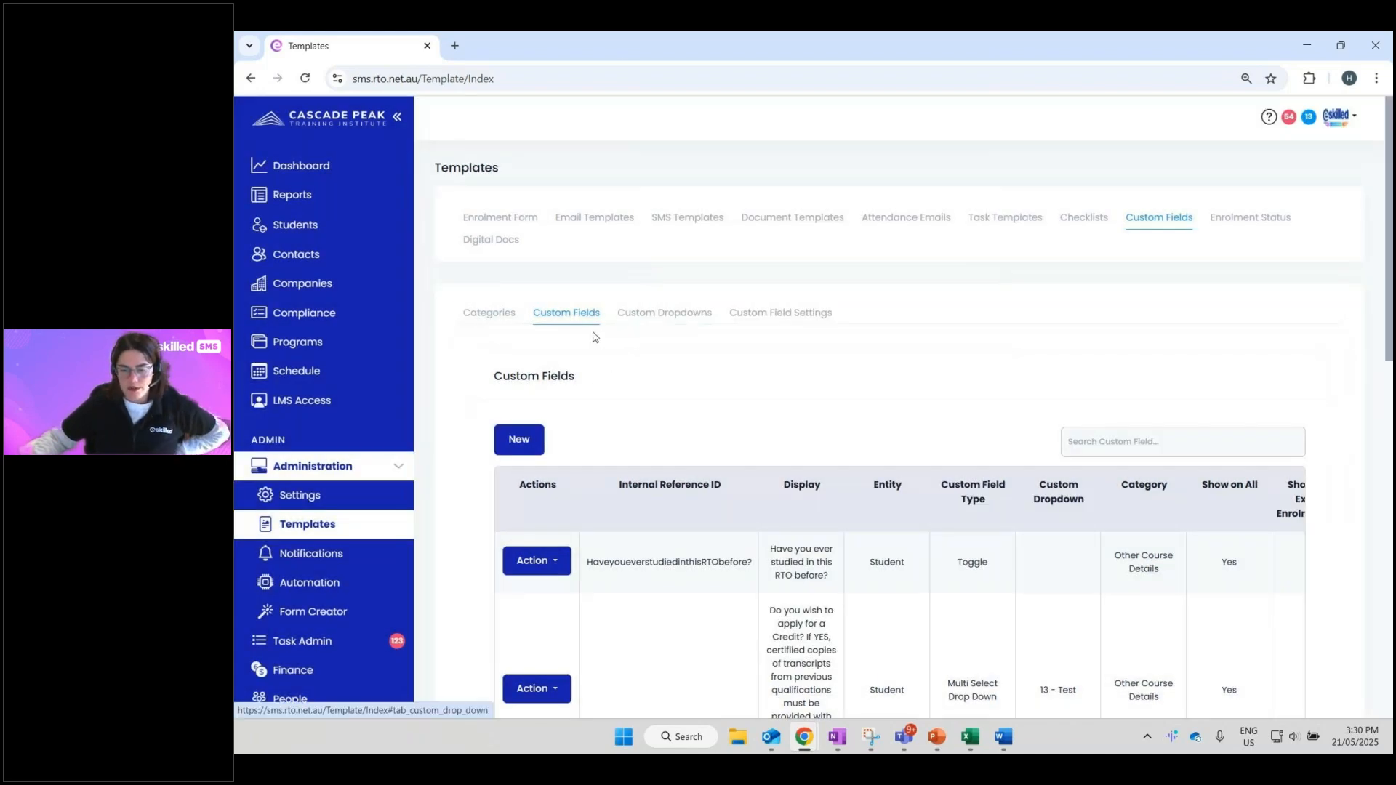
click(639, 321)
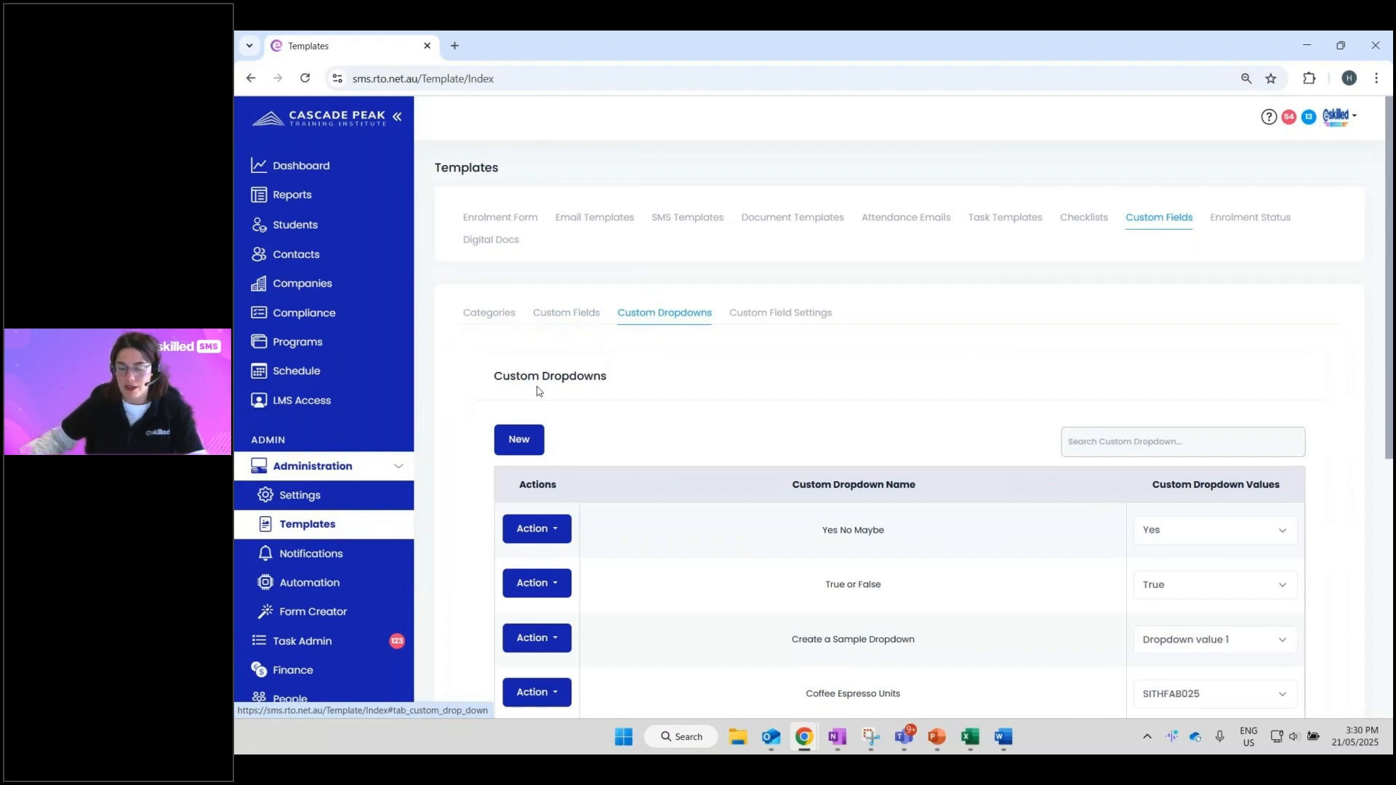
drag(820, 531, 887, 532)
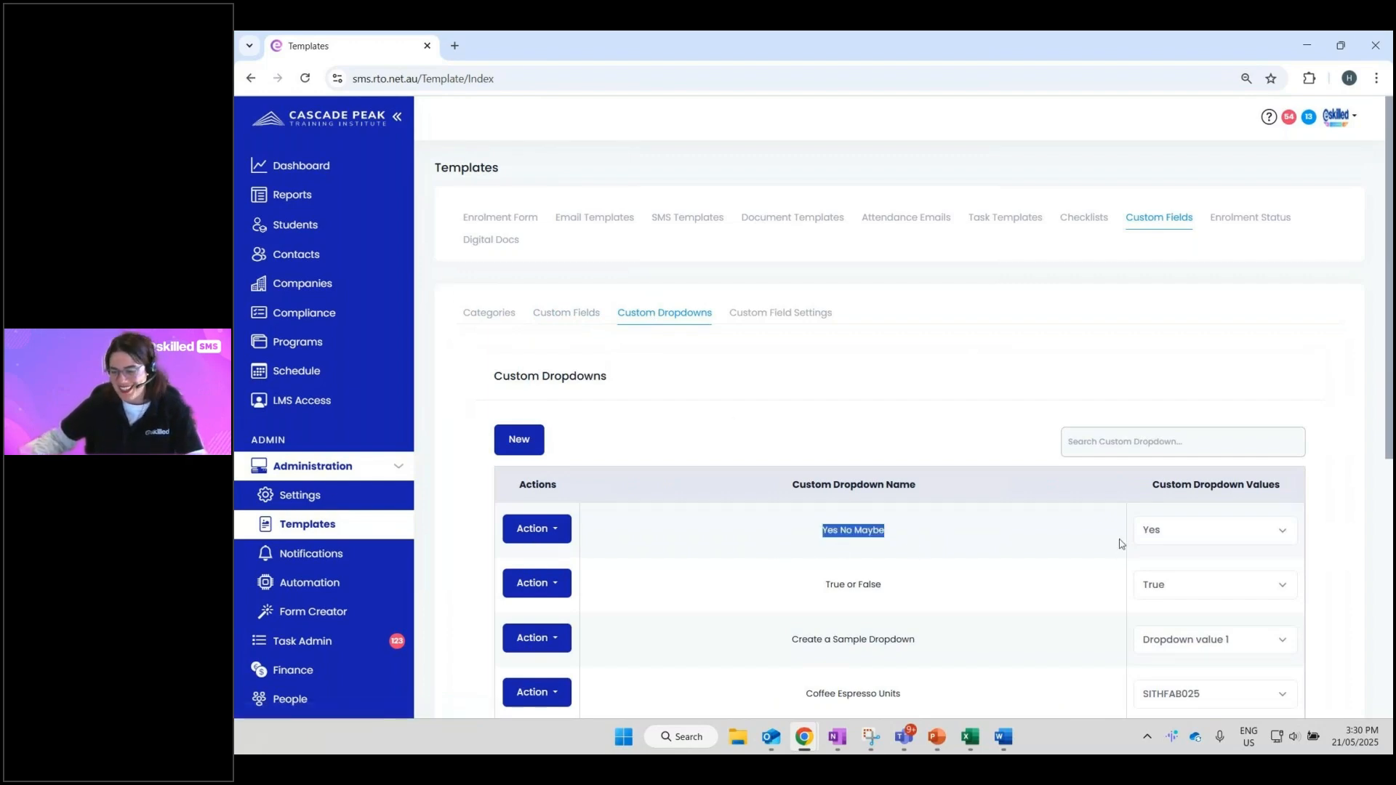
click(1177, 535)
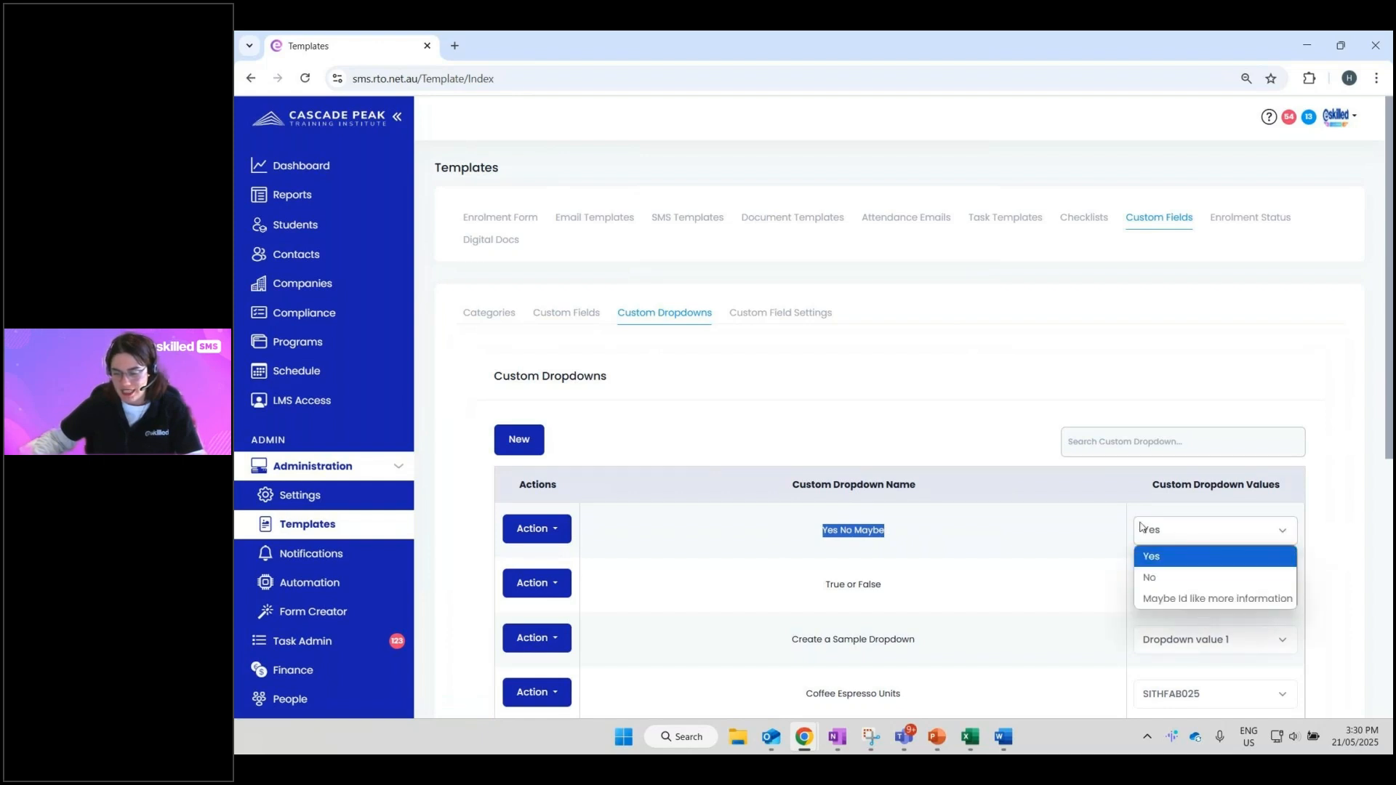
click(1107, 498)
scroll(1123, 473, down, 3)
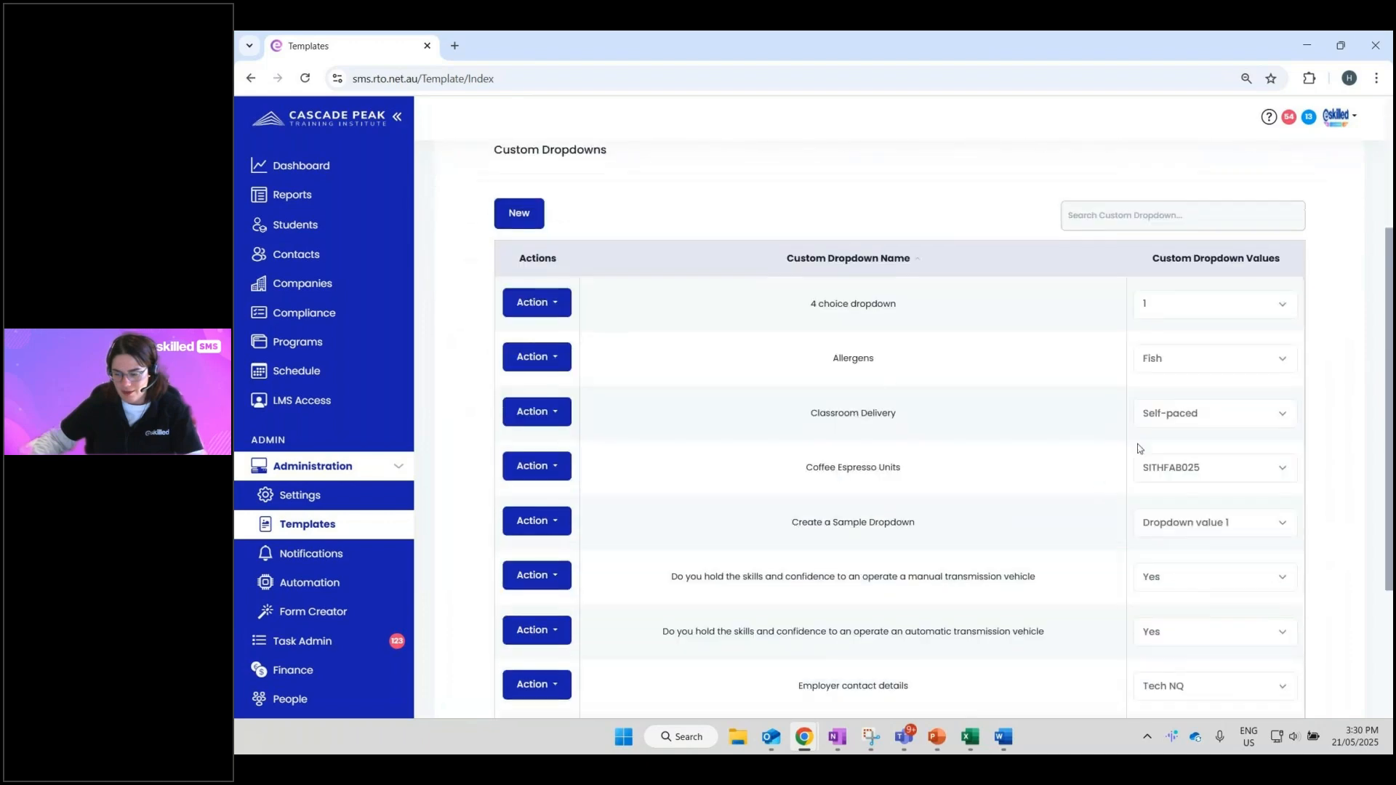
drag(885, 376, 824, 368)
click(1185, 357)
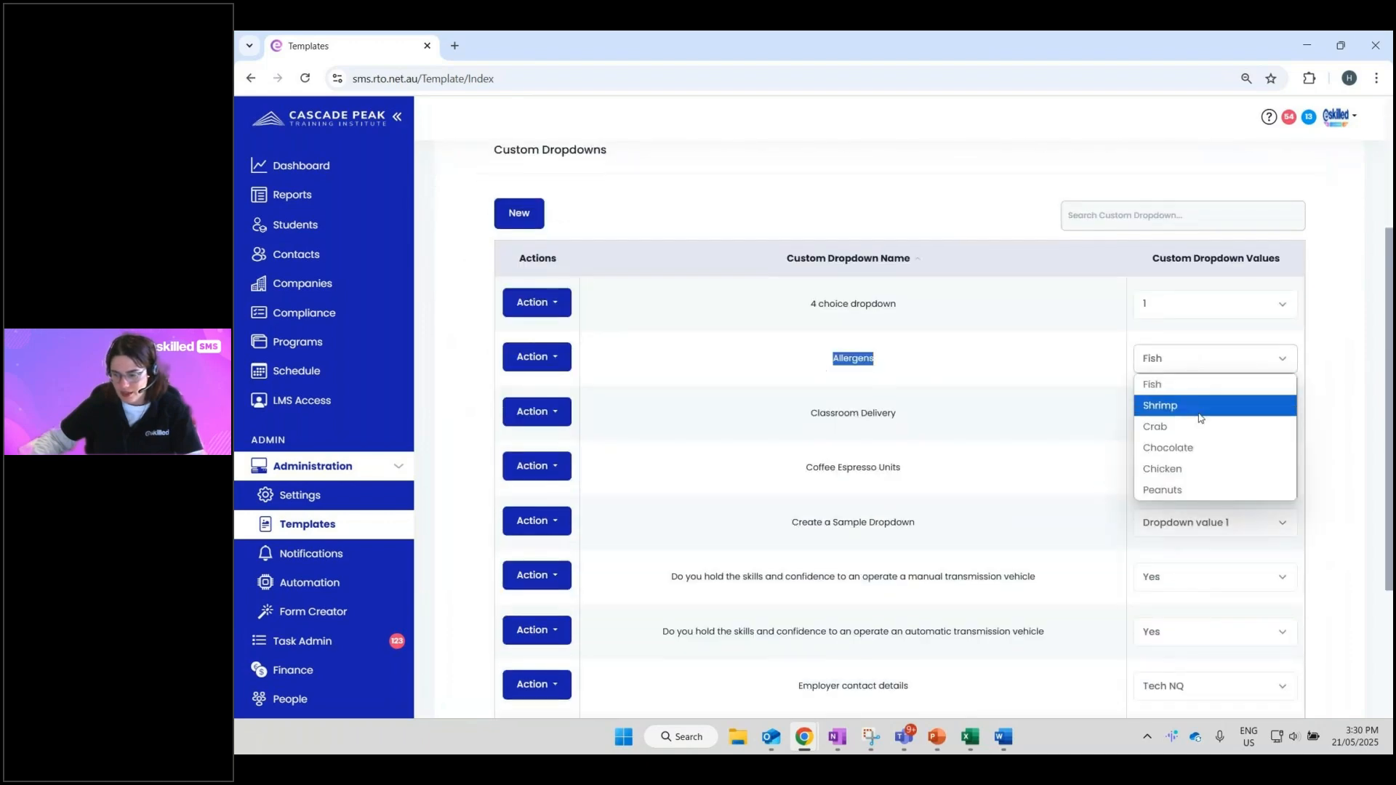
click(1028, 332)
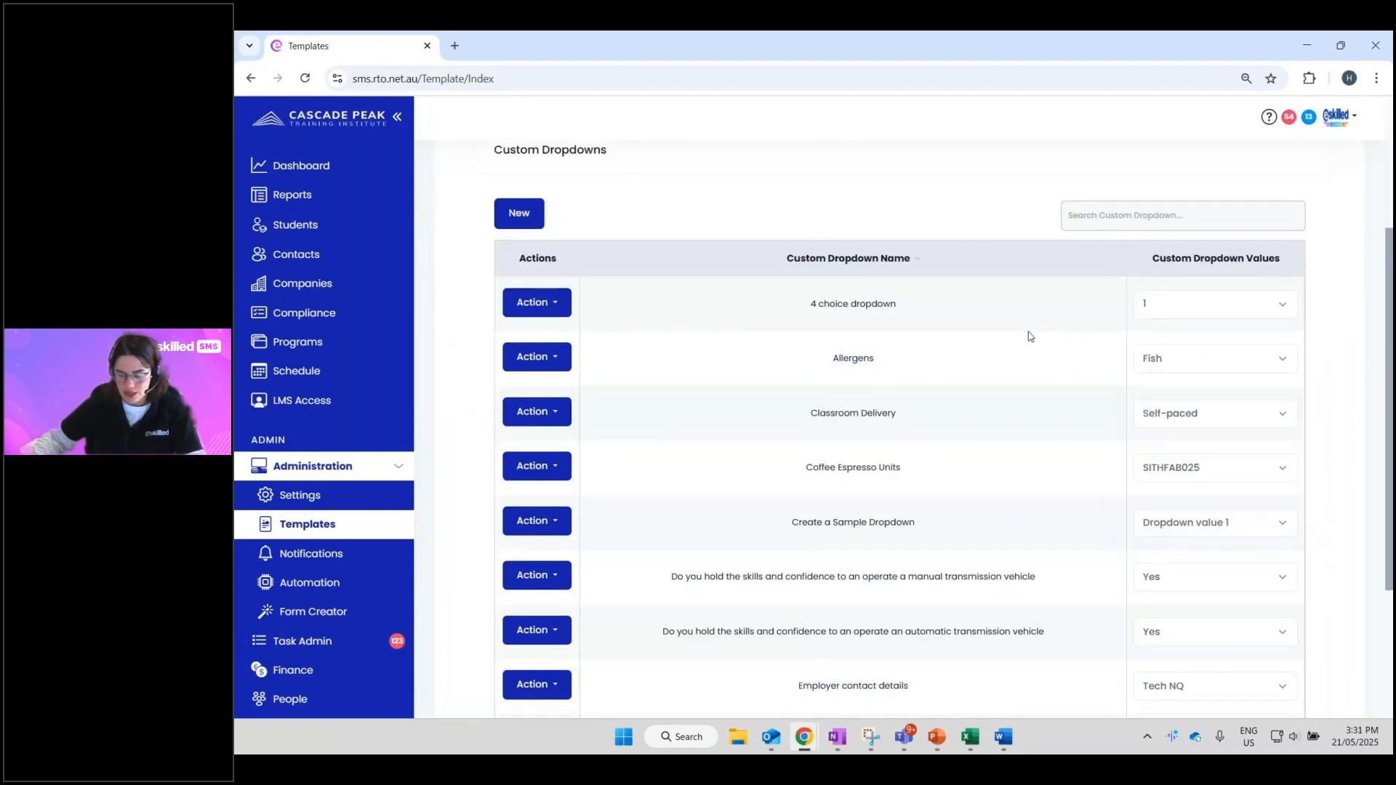
scroll(1027, 335, down, 1)
scroll(1027, 343, down, 3)
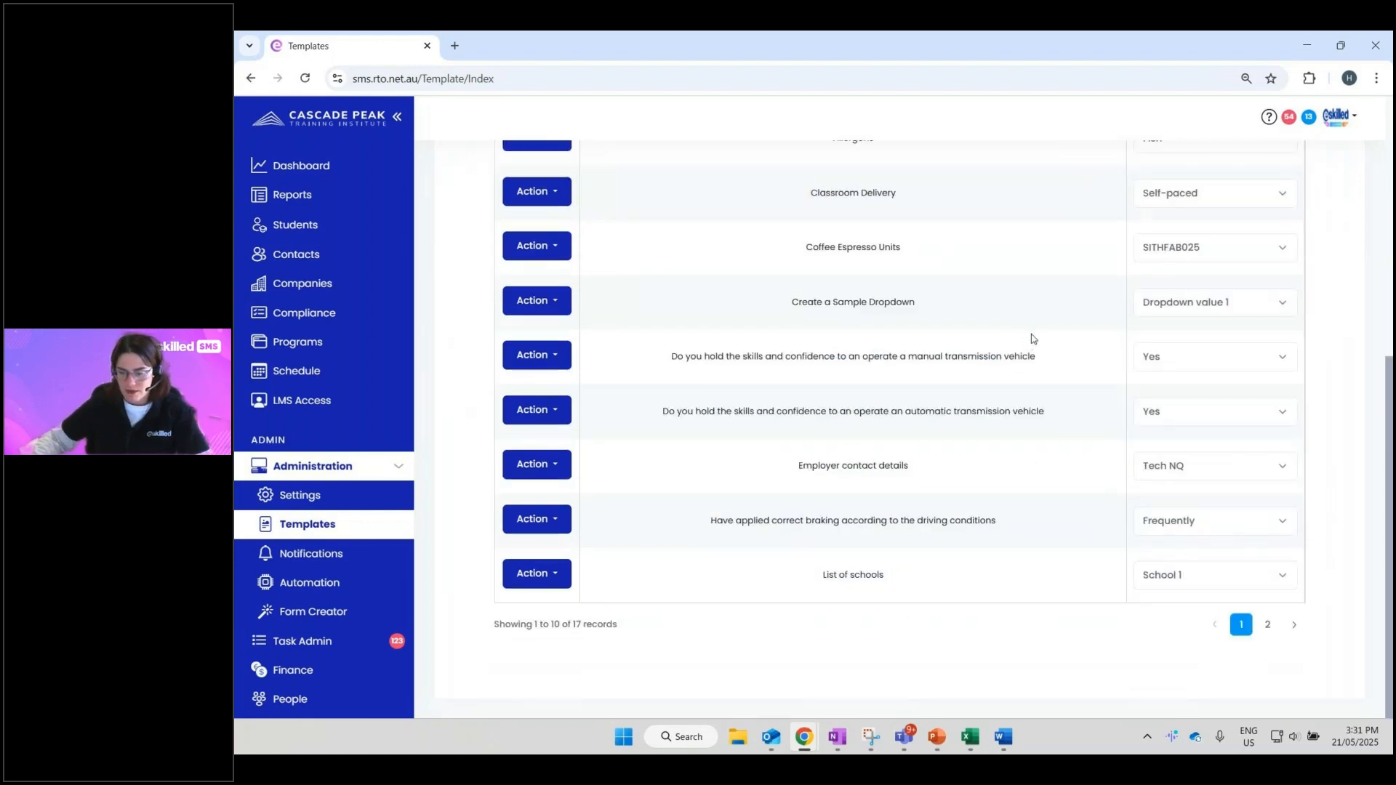
scroll(1036, 343, up, 7)
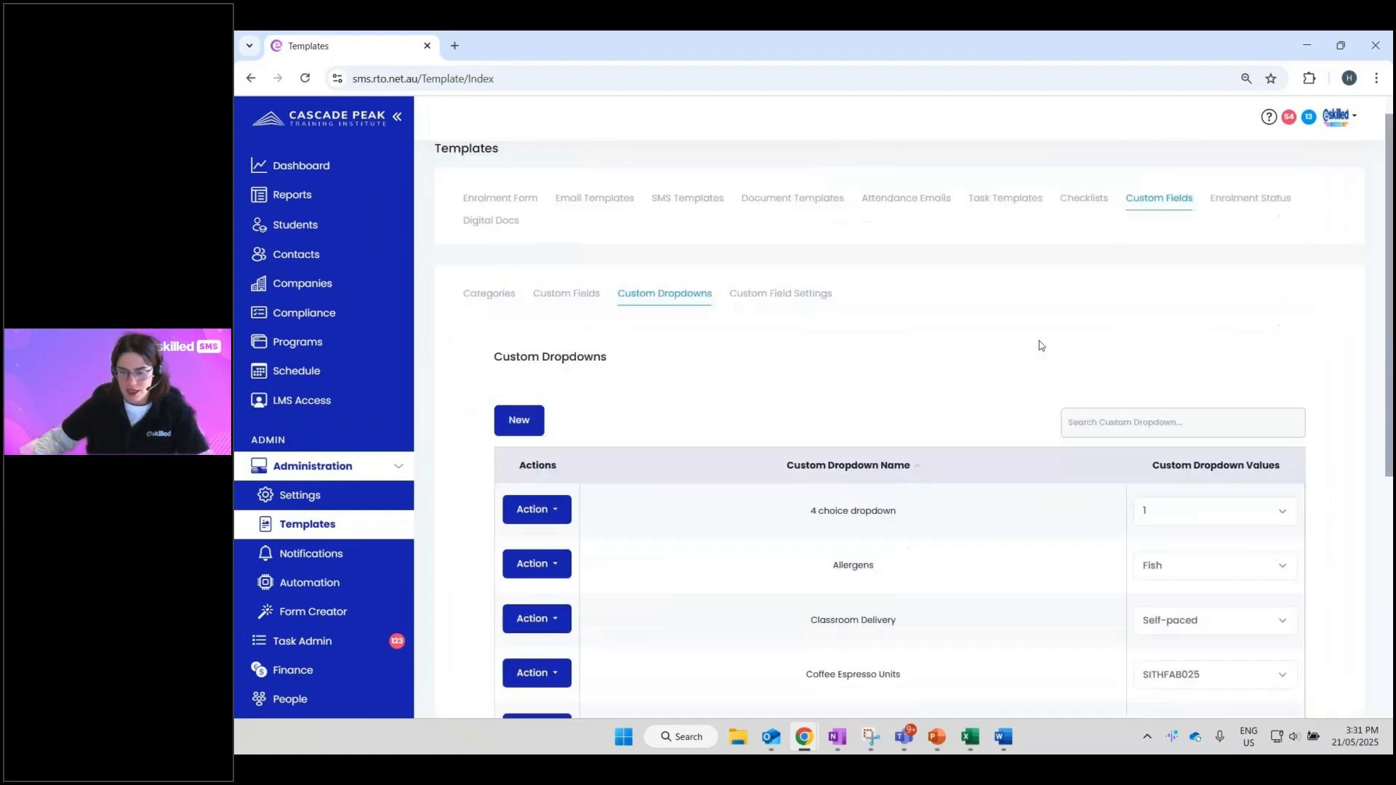
- Create a new dropdown list named 'List for Webinar' with values Yes, No and Maybe?
click(521, 441)
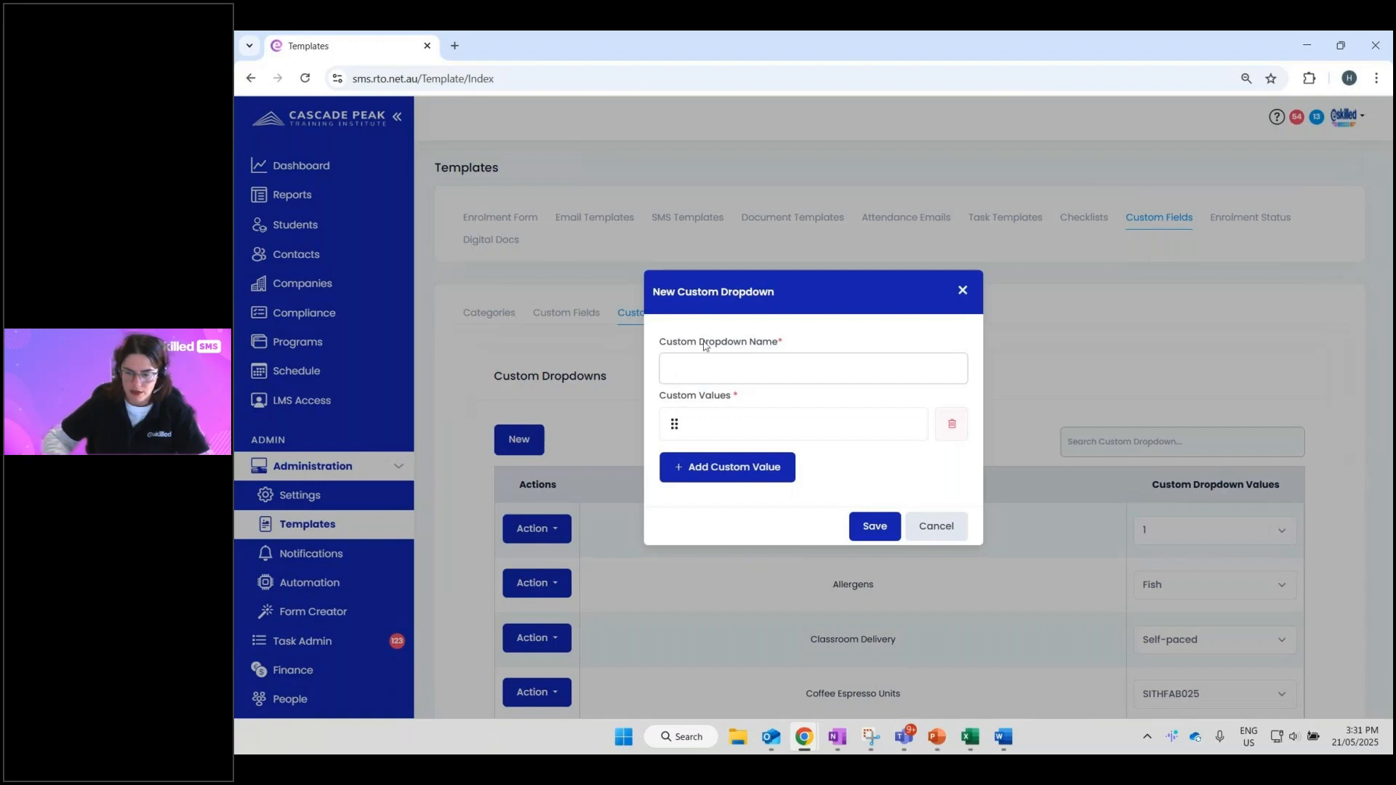
text(List )
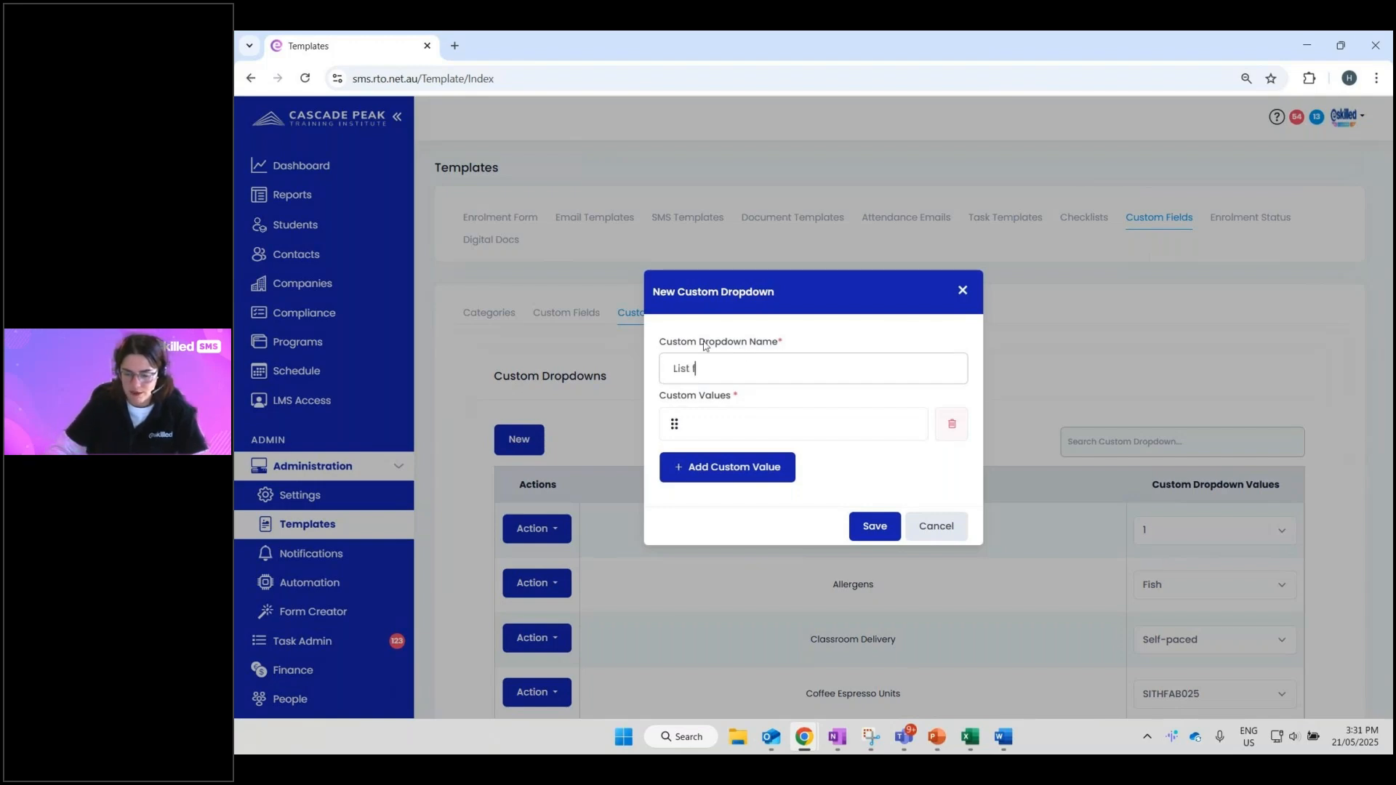
text(for Webina)
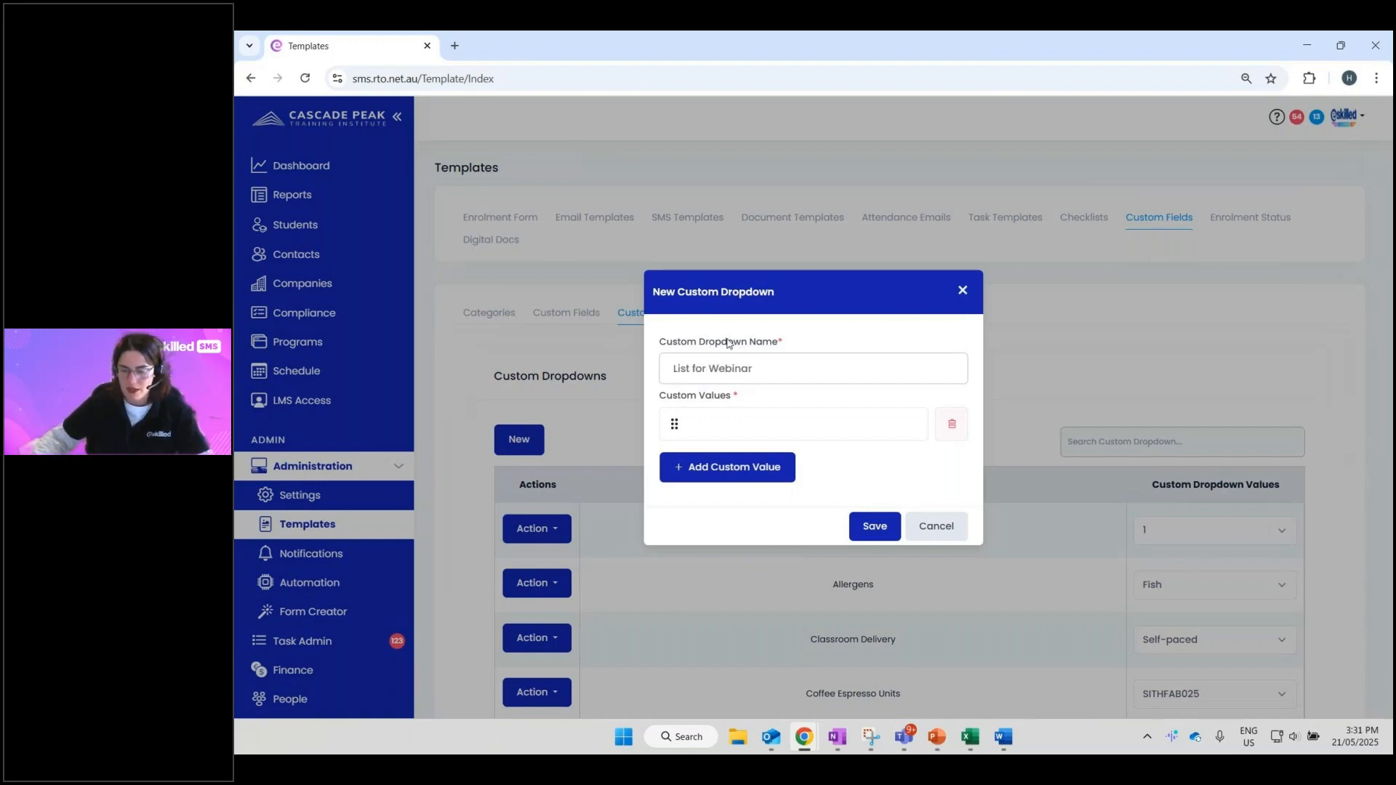
text(r)
click(760, 416)
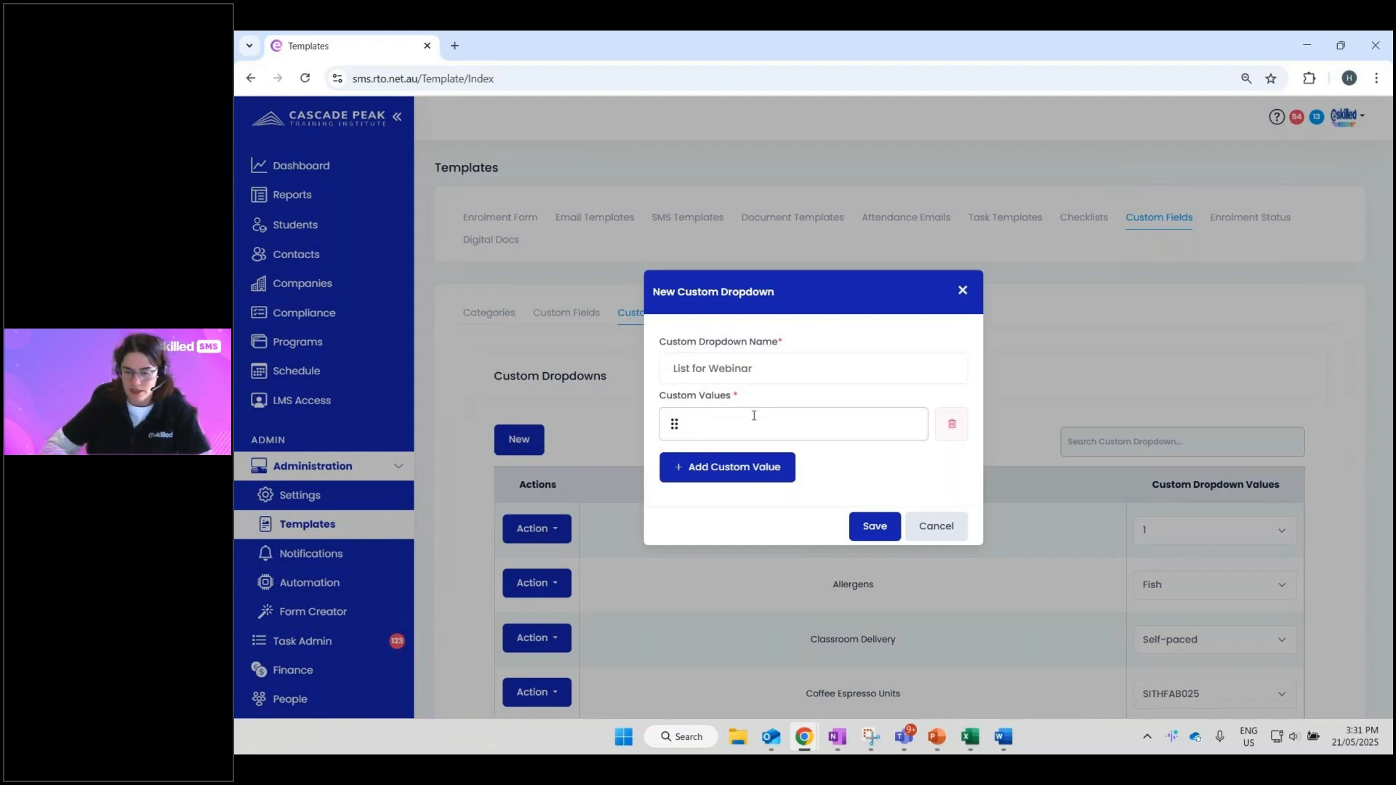
text(Ye)
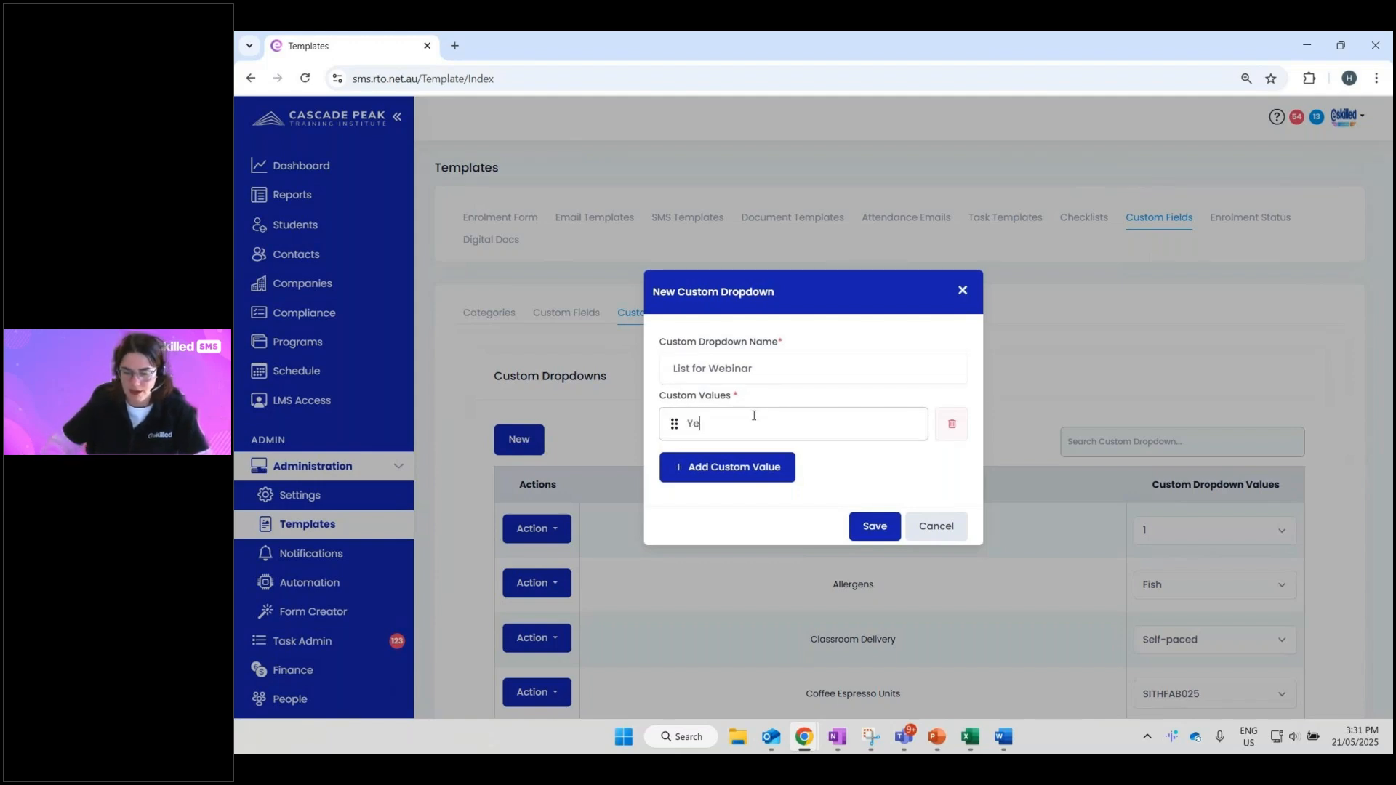
text(s)
click(729, 467)
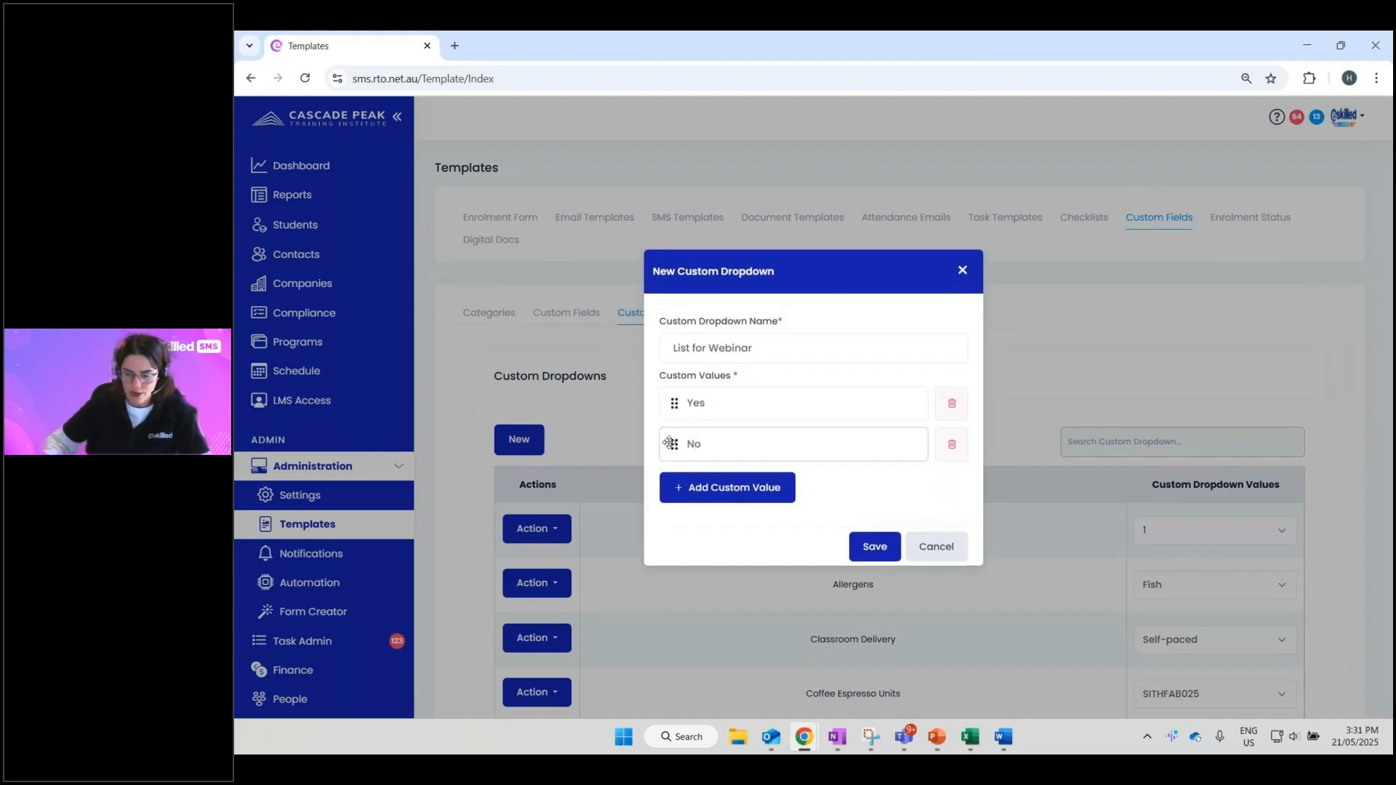
click(720, 487)
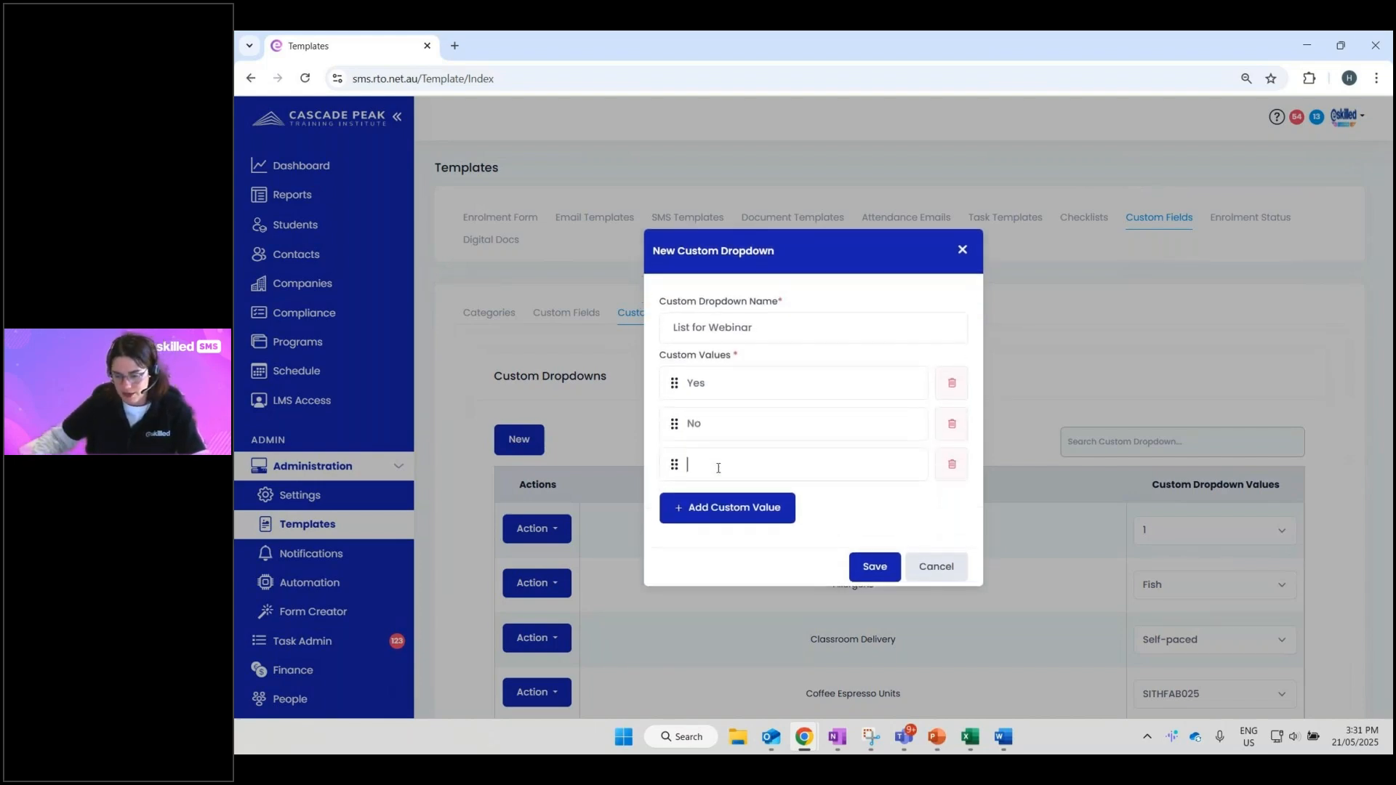
text(Maybe?)
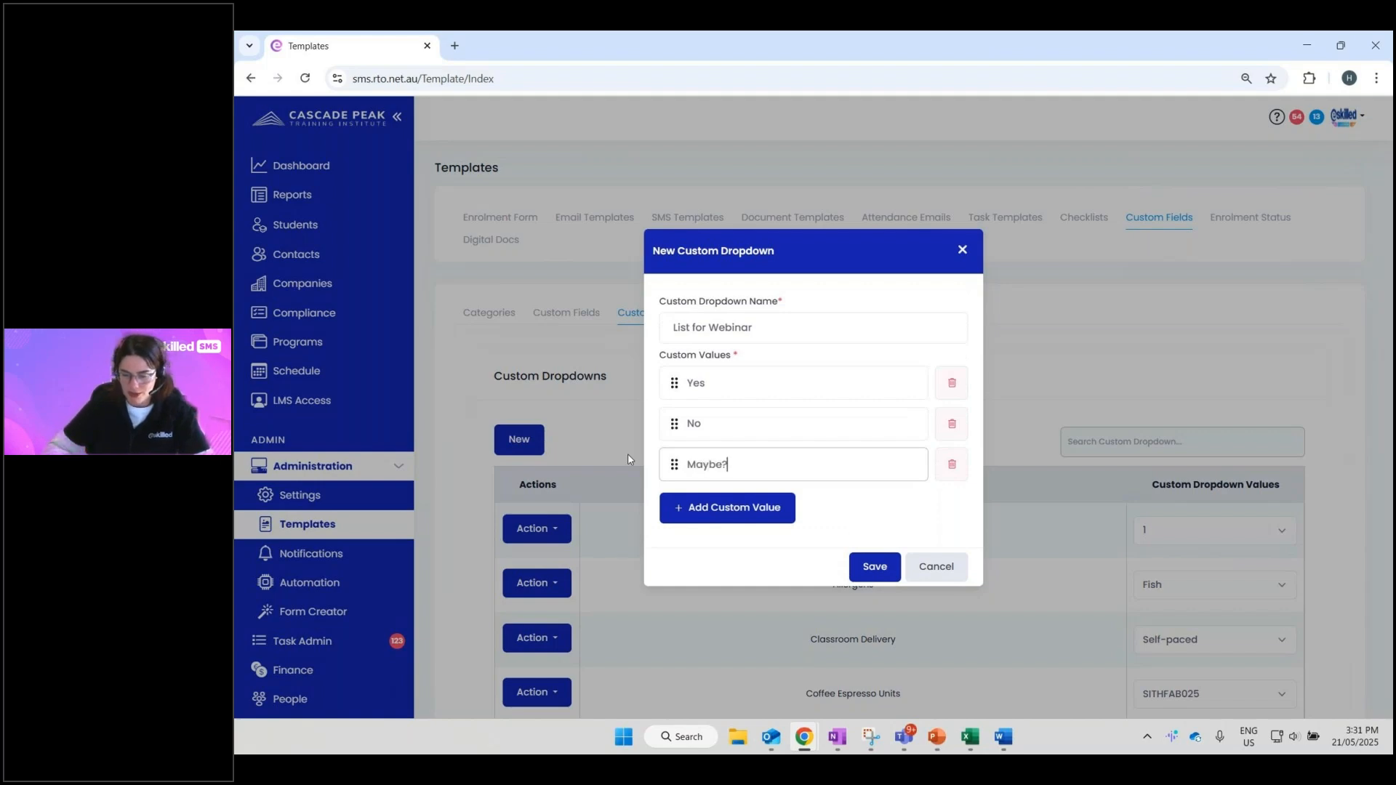
- Add and remove extra empty value rows, then cancel the dropdown without saving
click(688, 508)
click(686, 533)
click(687, 549)
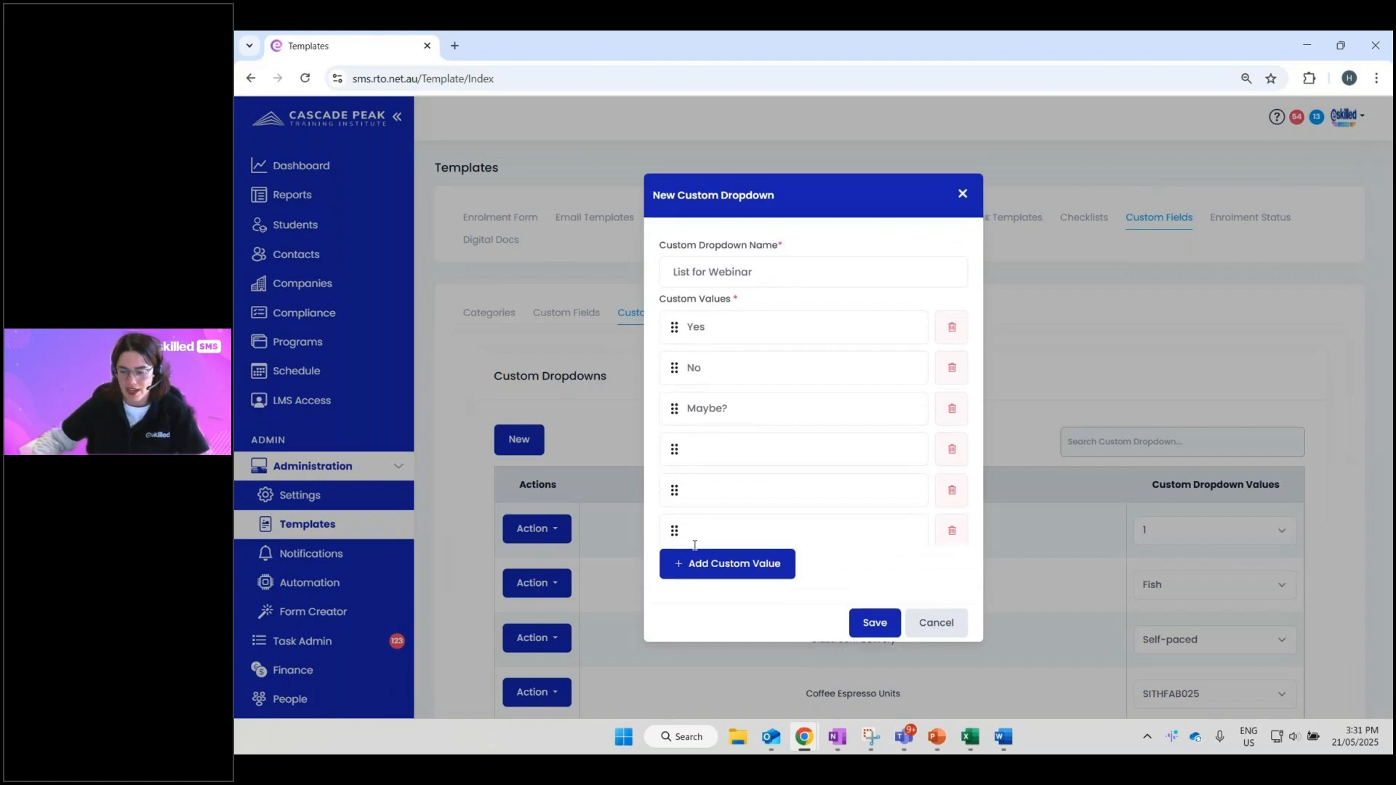
click(951, 525)
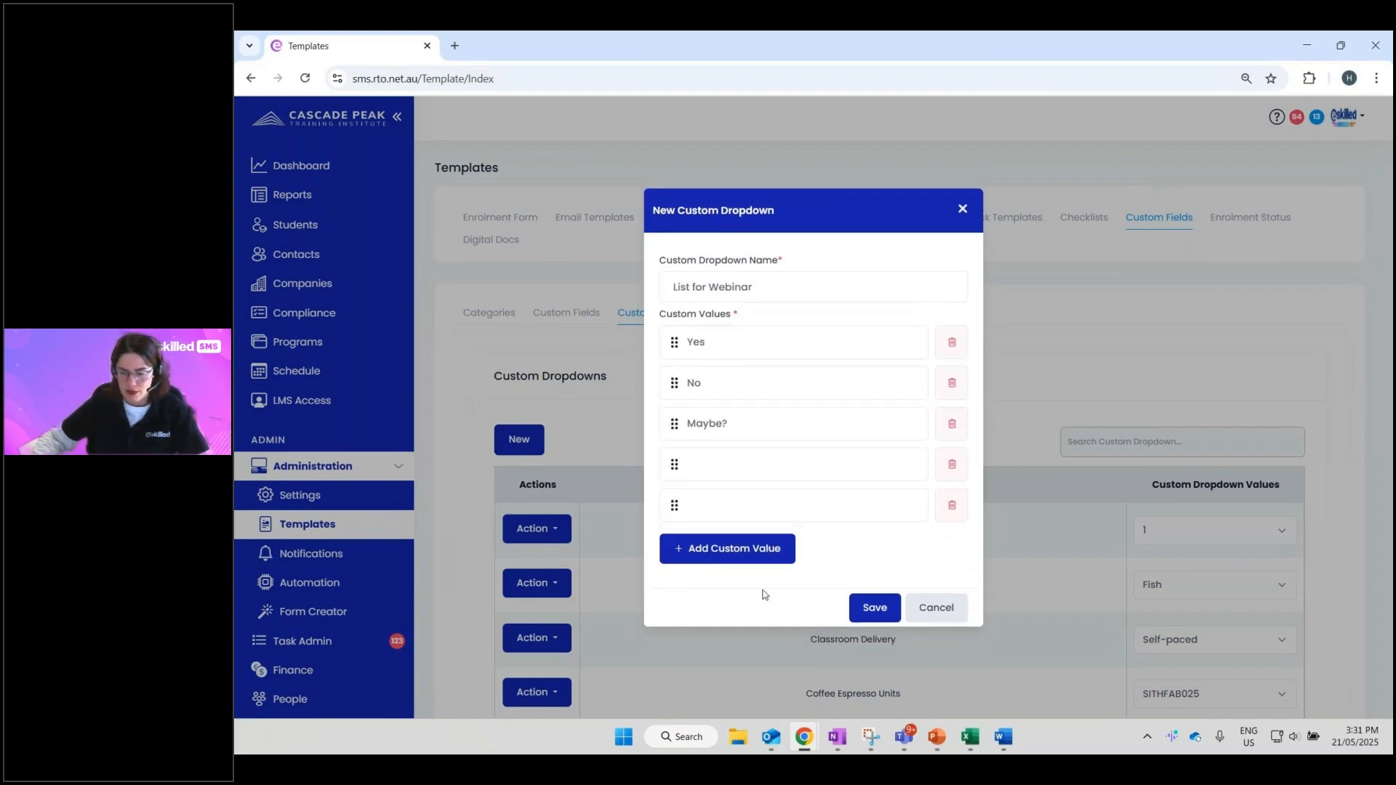
click(951, 505)
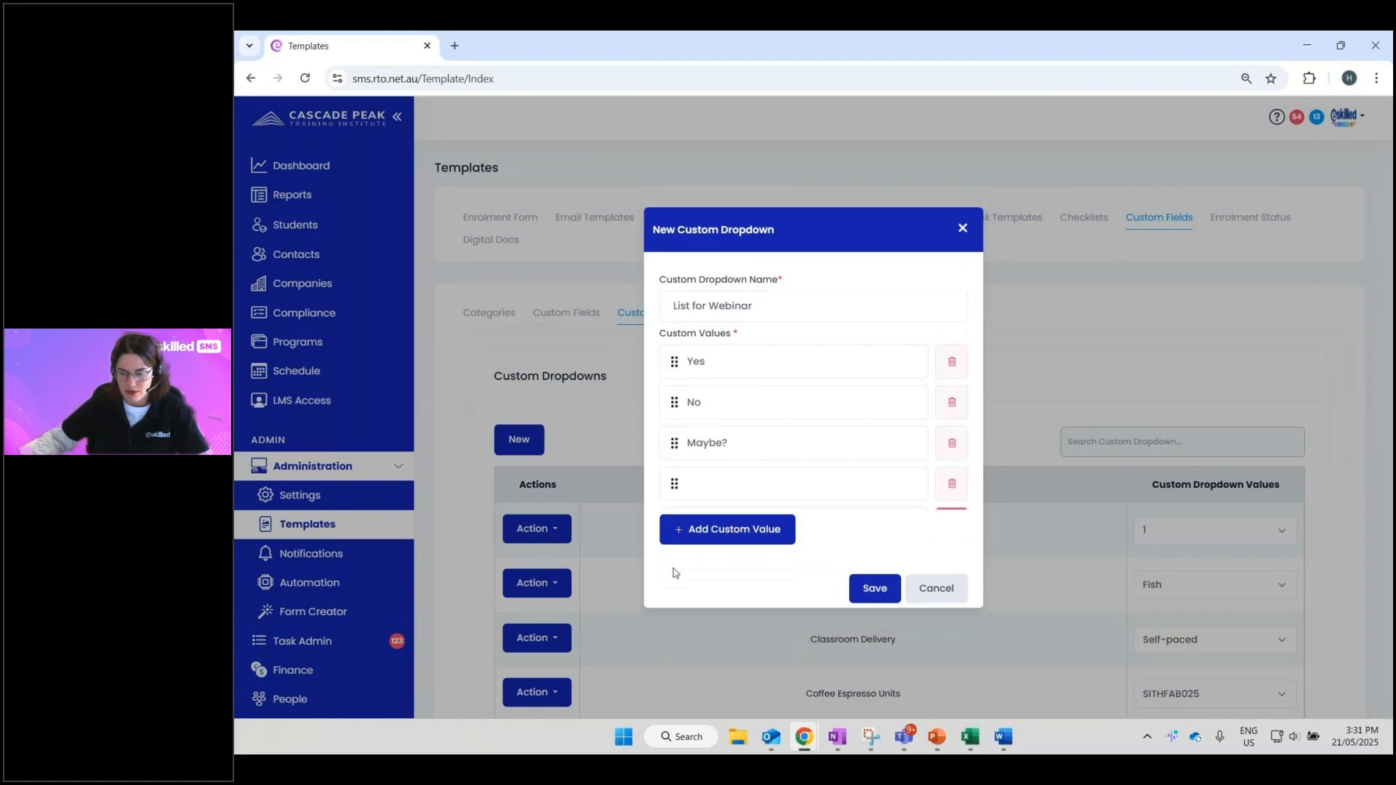
click(952, 484)
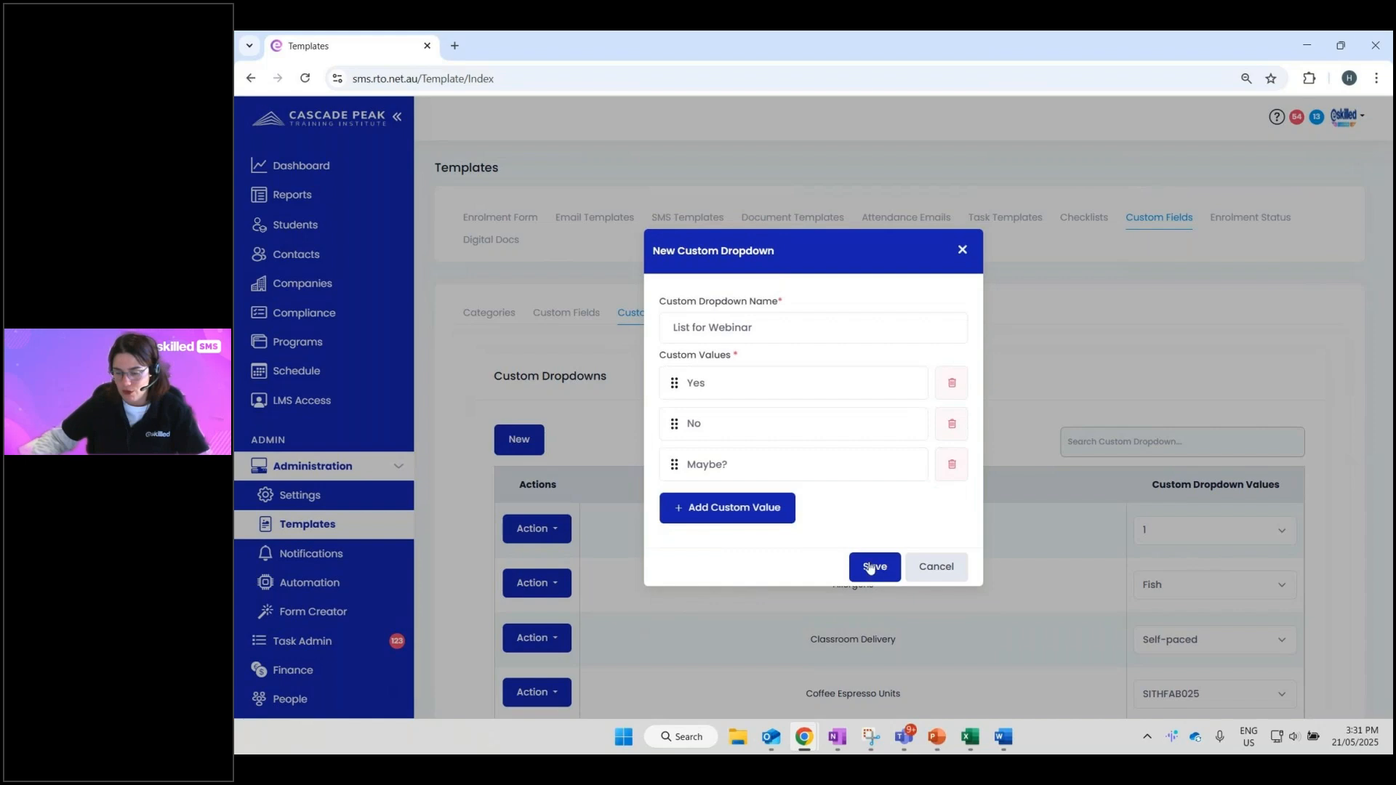
click(927, 578)
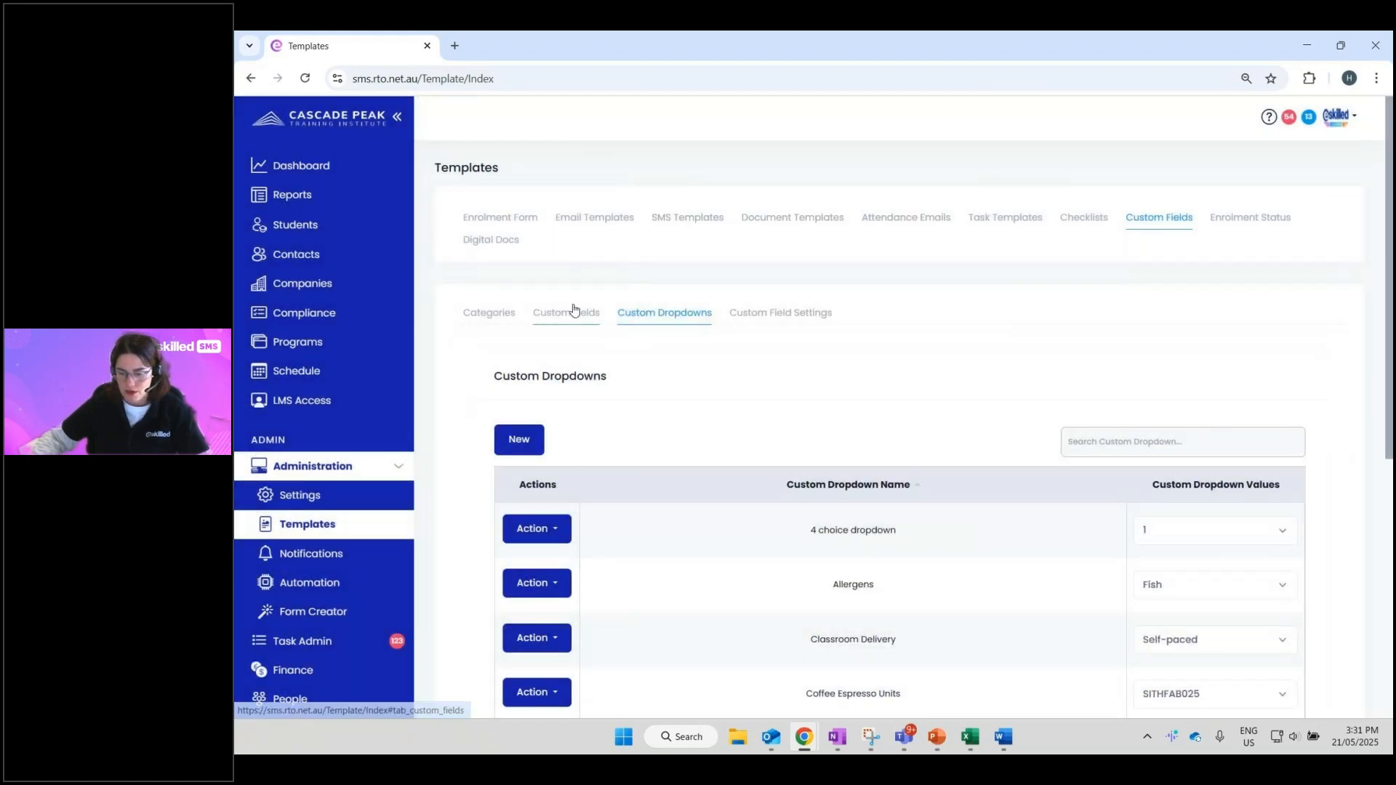
click(574, 311)
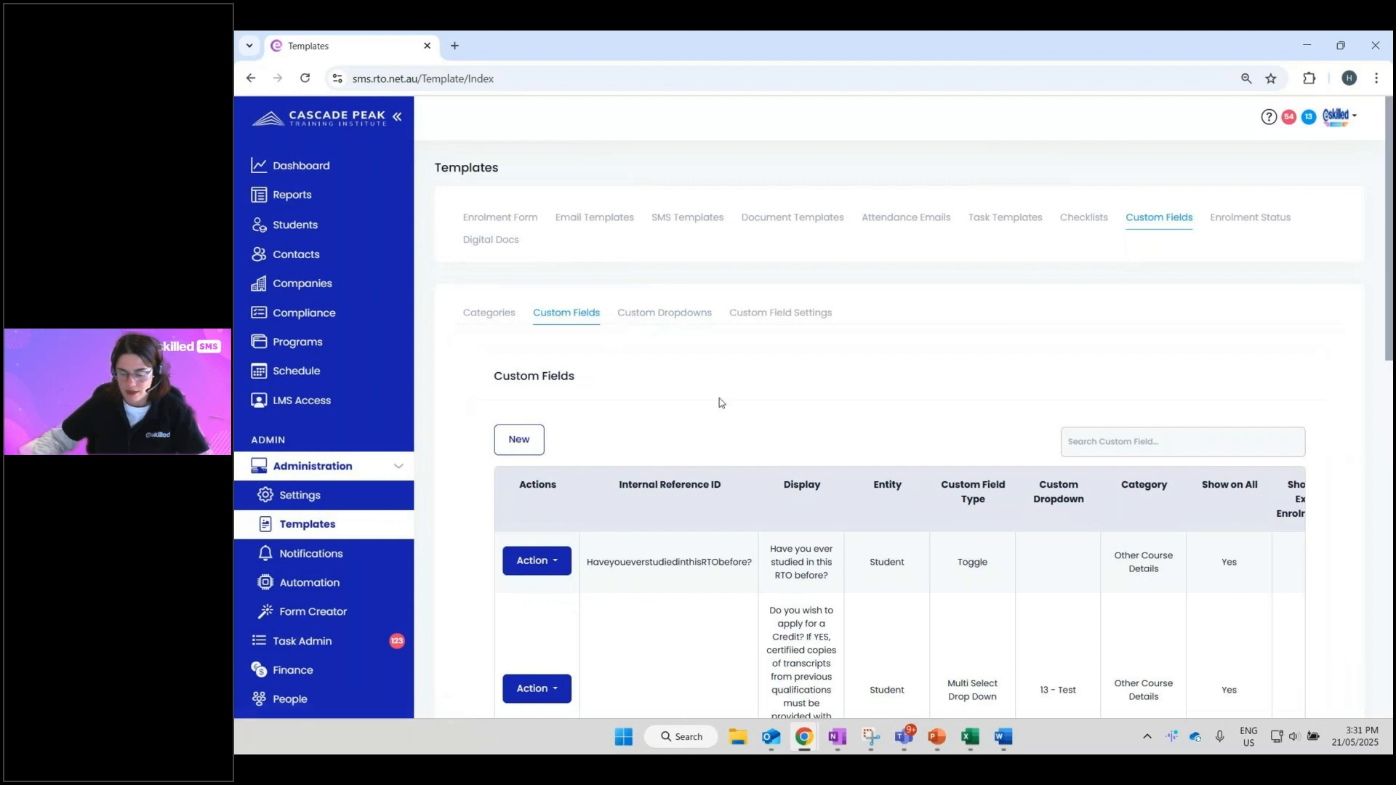
click(519, 440)
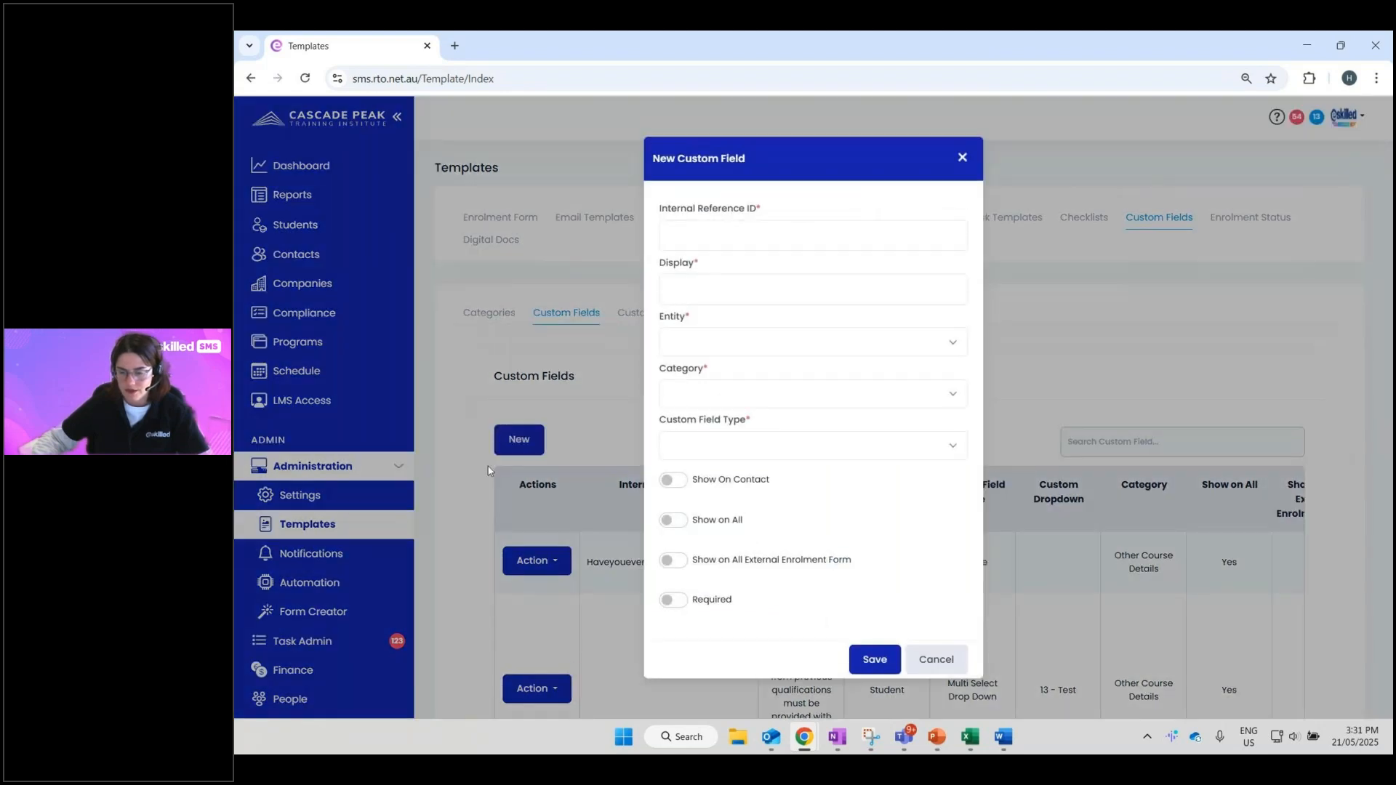
click(716, 445)
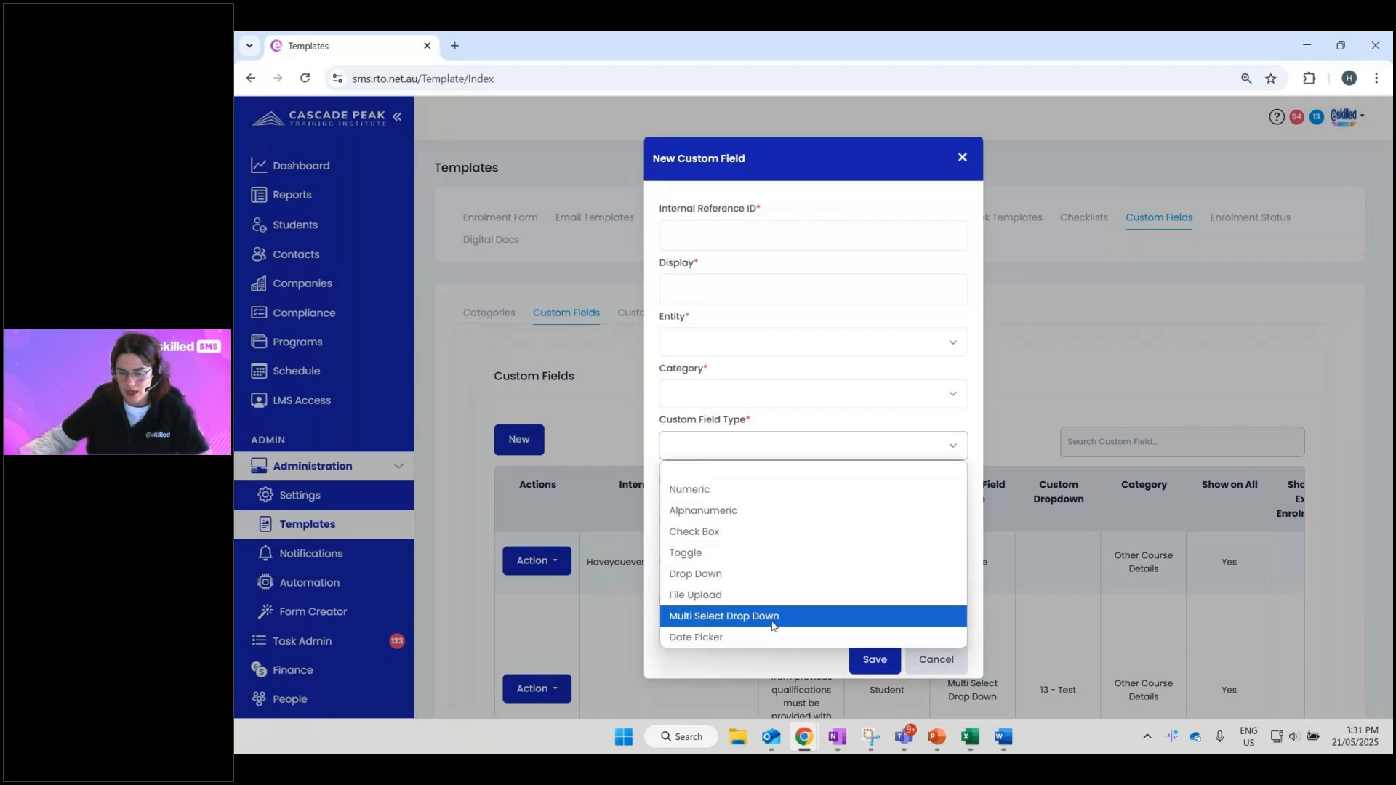
click(770, 575)
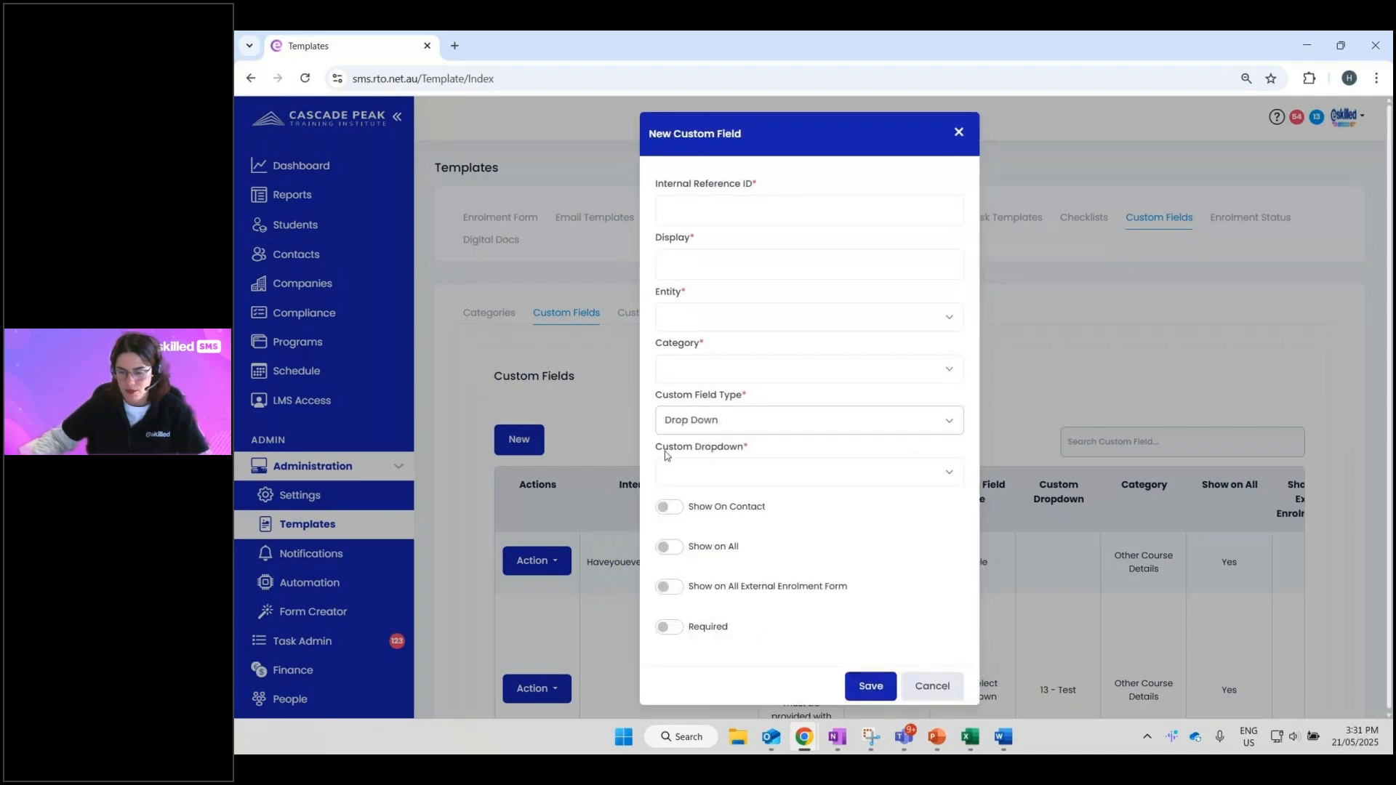
drag(662, 446, 679, 460)
click(756, 465)
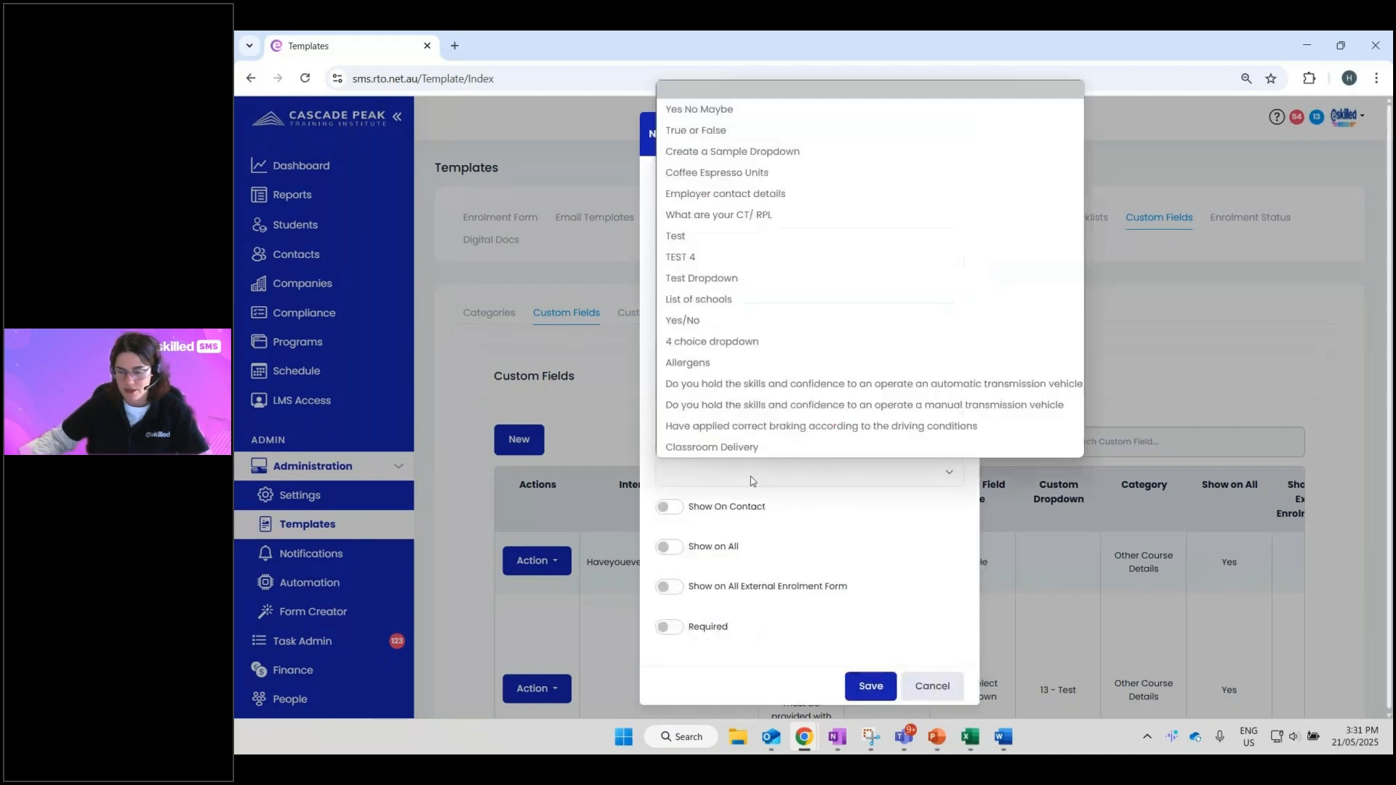
click(697, 109)
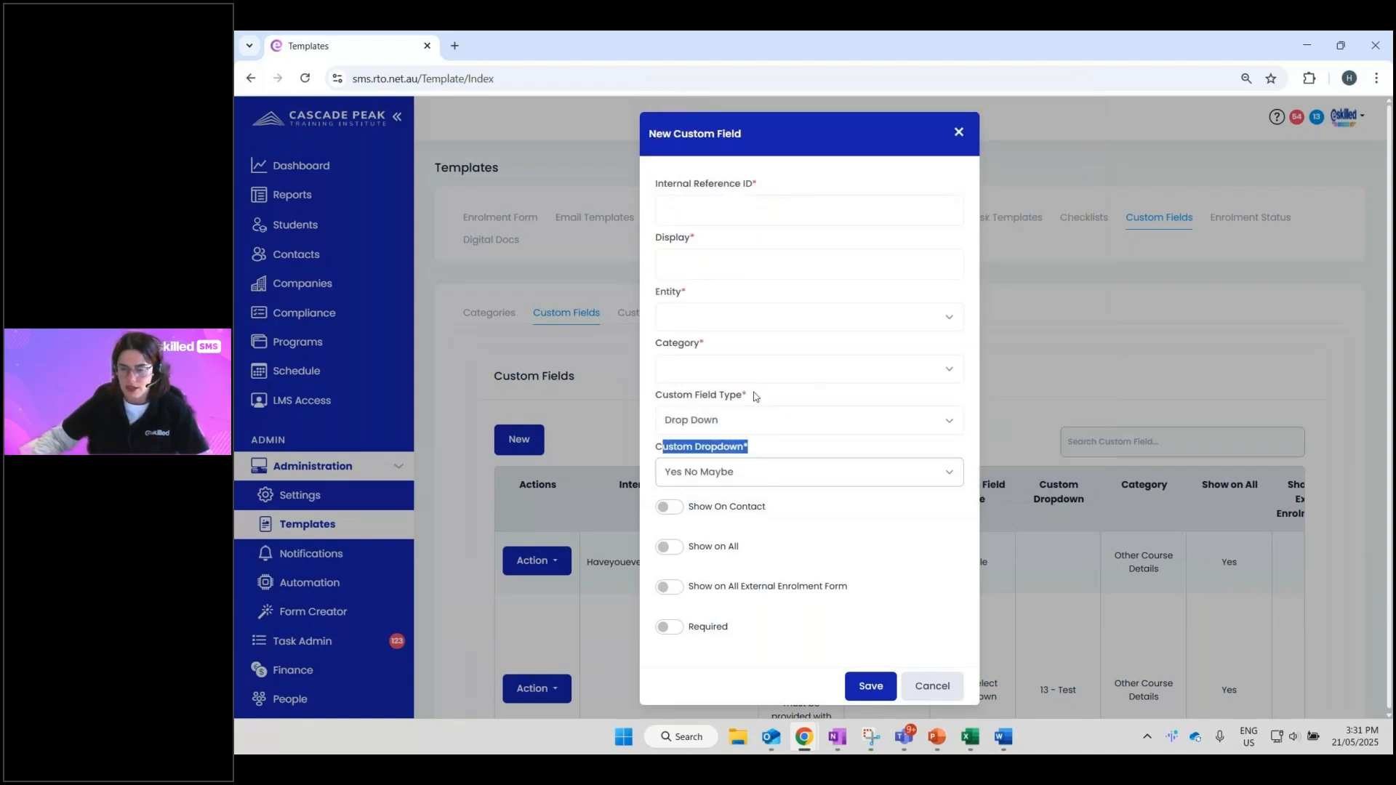
click(957, 134)
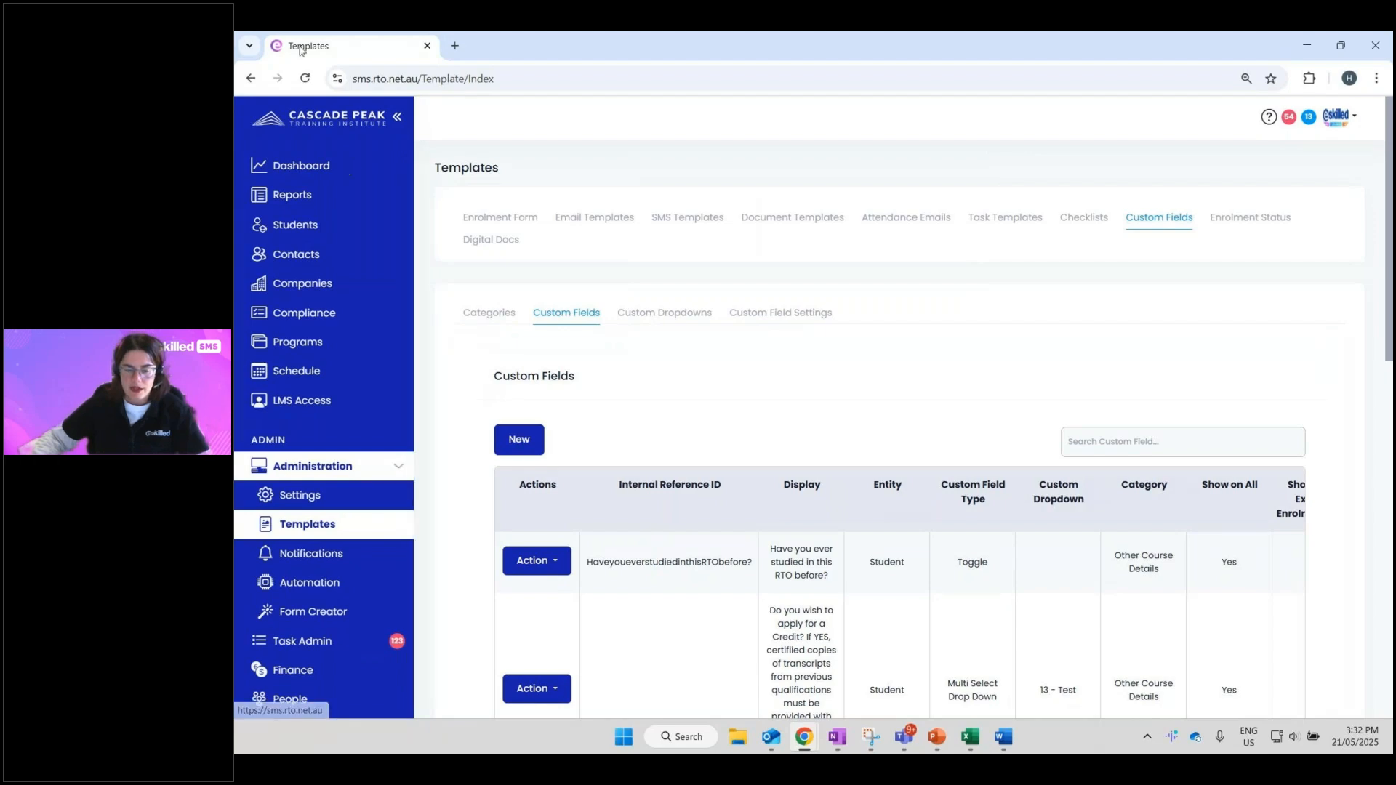
- Bring the PowerPoint slideshow into view and advance to the Custom Fields - Category slide
drag(301, 51, 236, 51)
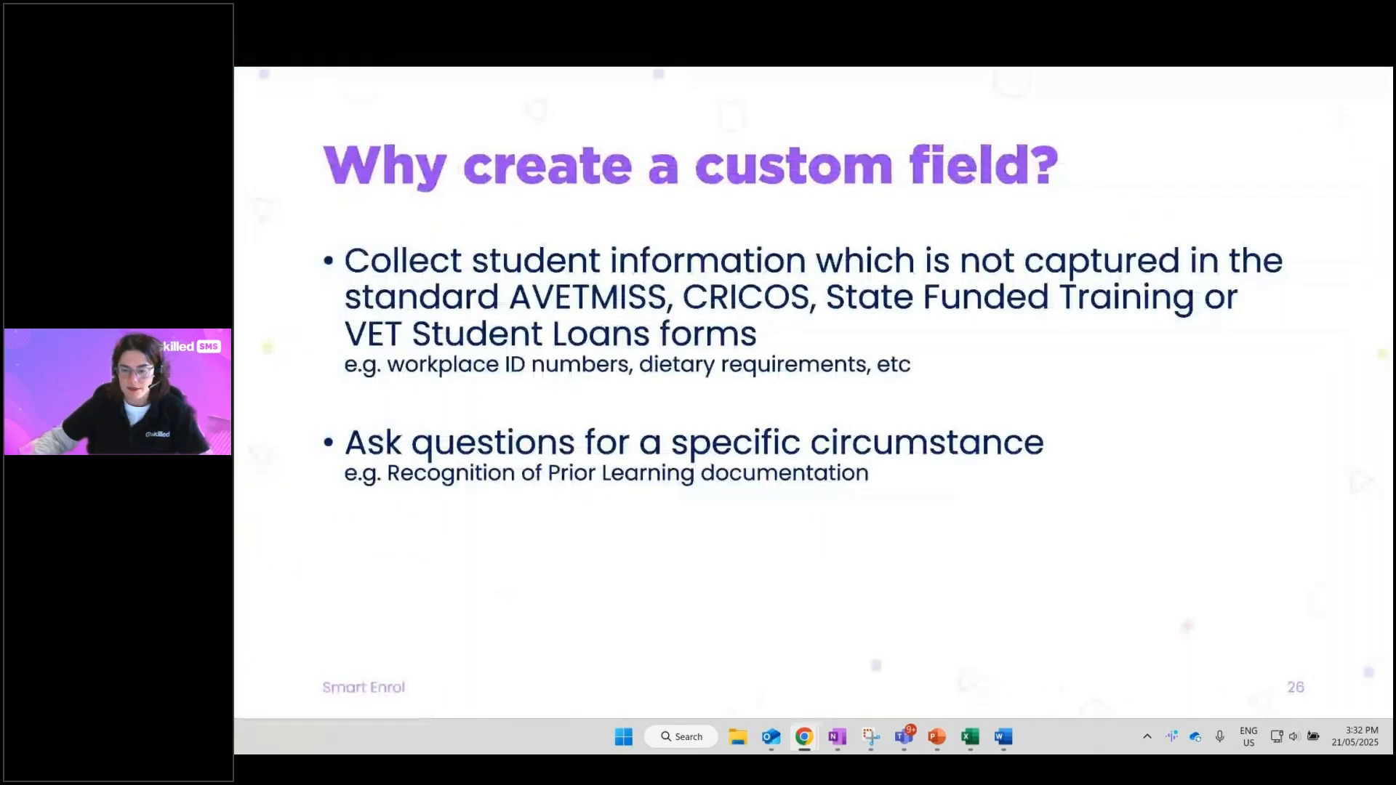
click(1363, 185)
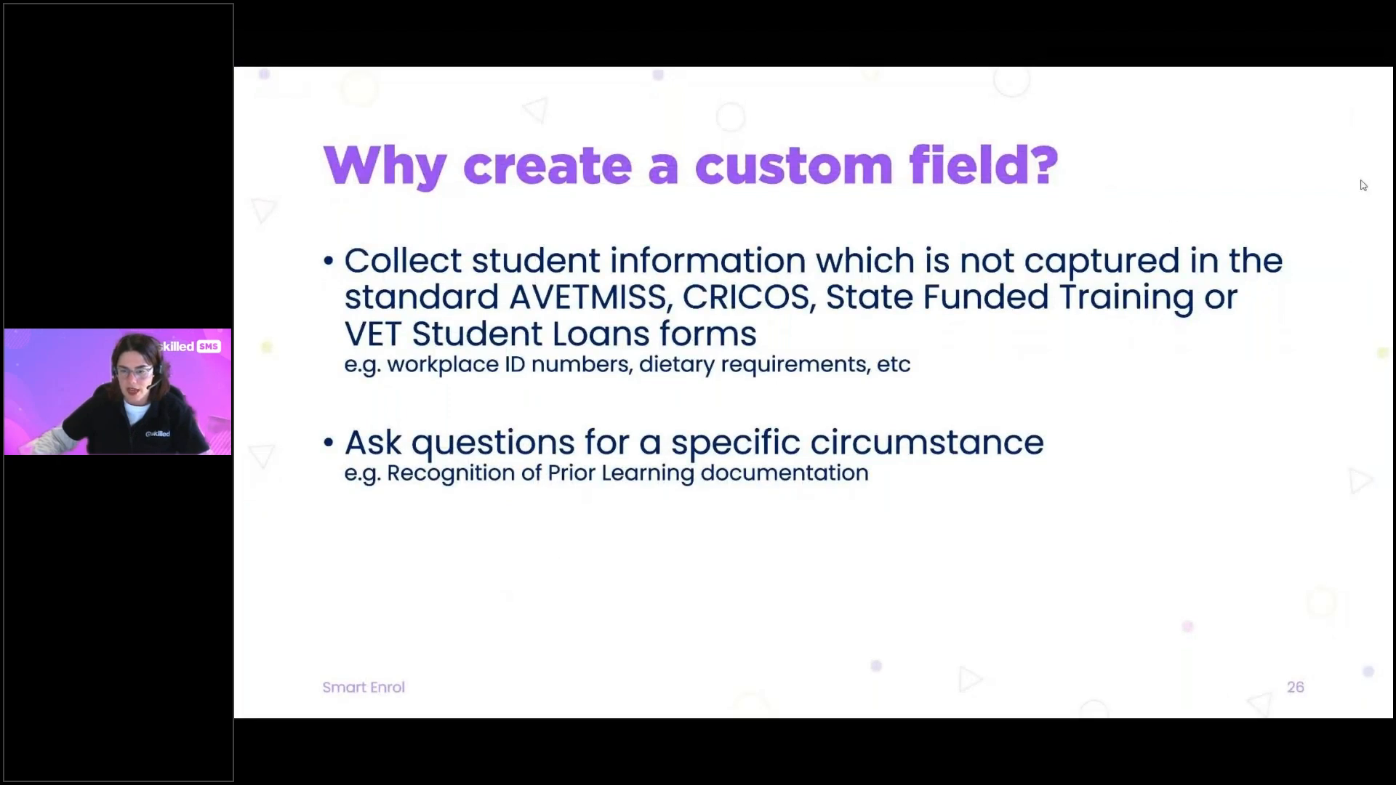
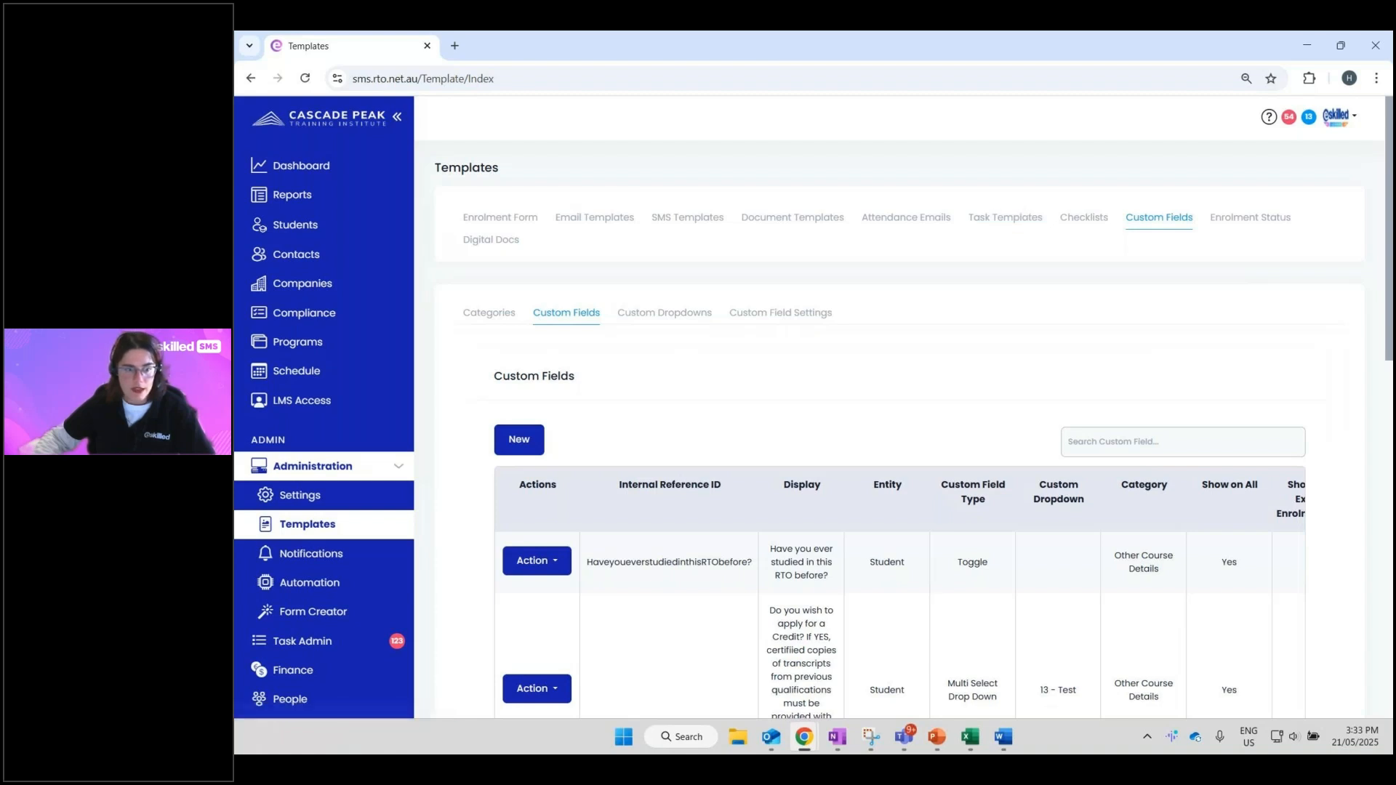
- Return to Skilled SMS and open Form Creator from the Administration menu
key(alt+Tab)
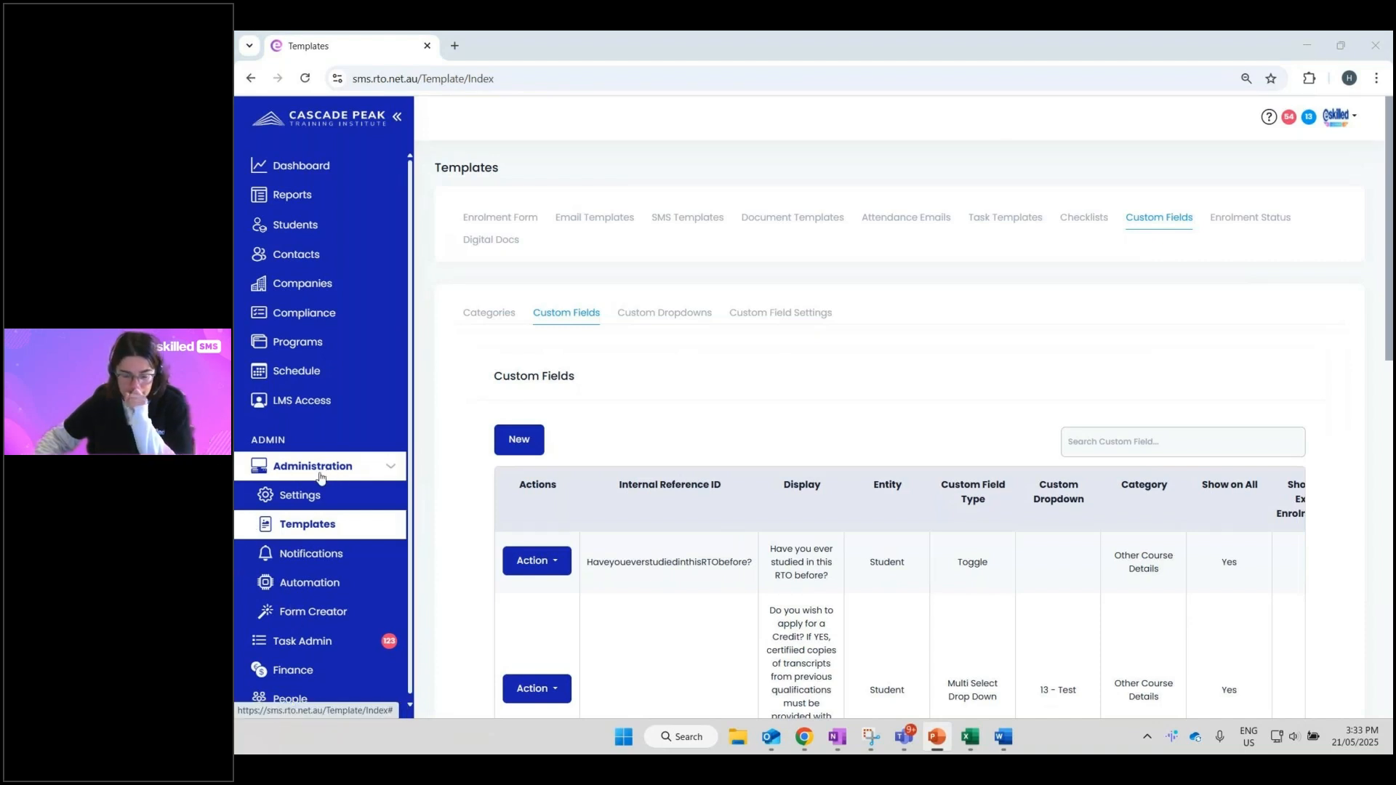
click(300, 615)
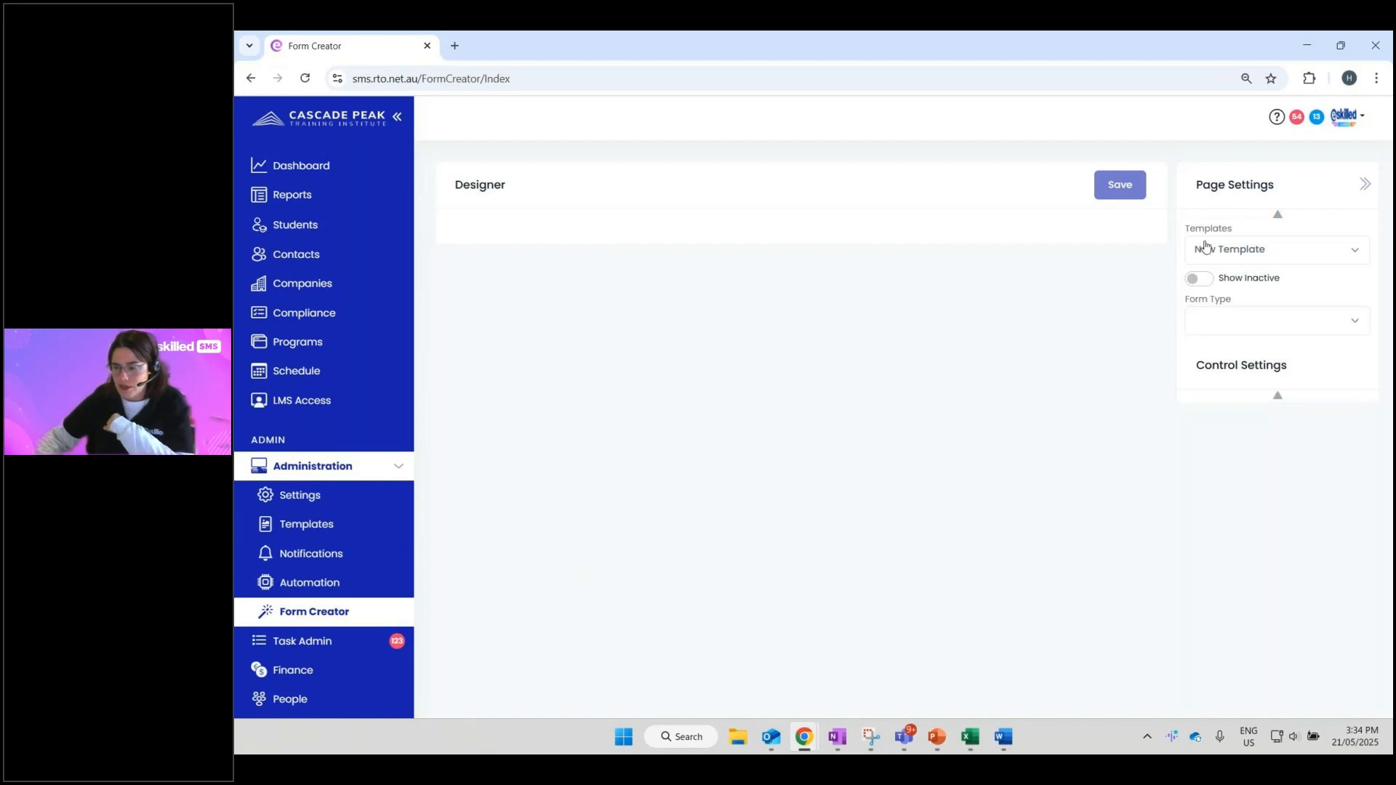
- Set the Form Type to Smart Enrol
drag(1239, 307, 1187, 304)
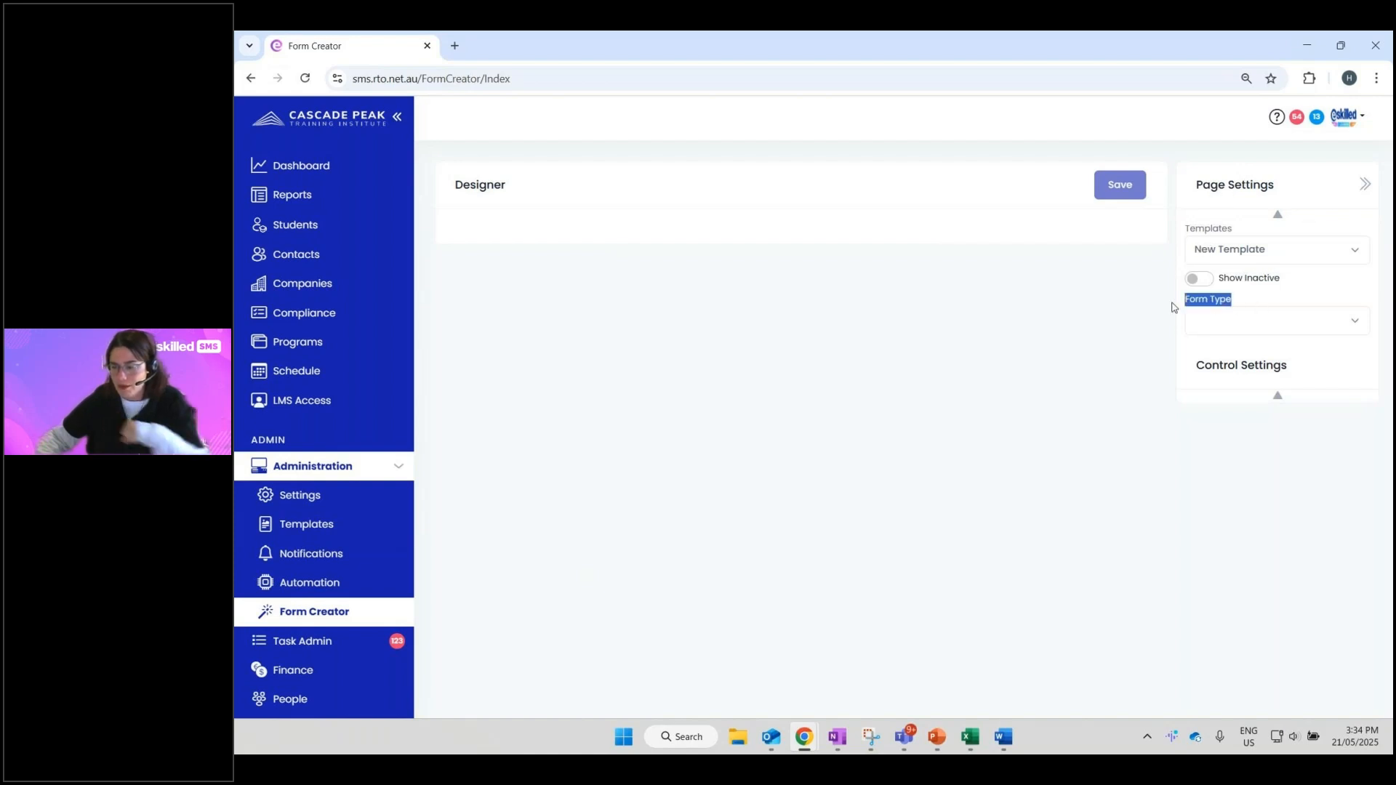
click(1220, 322)
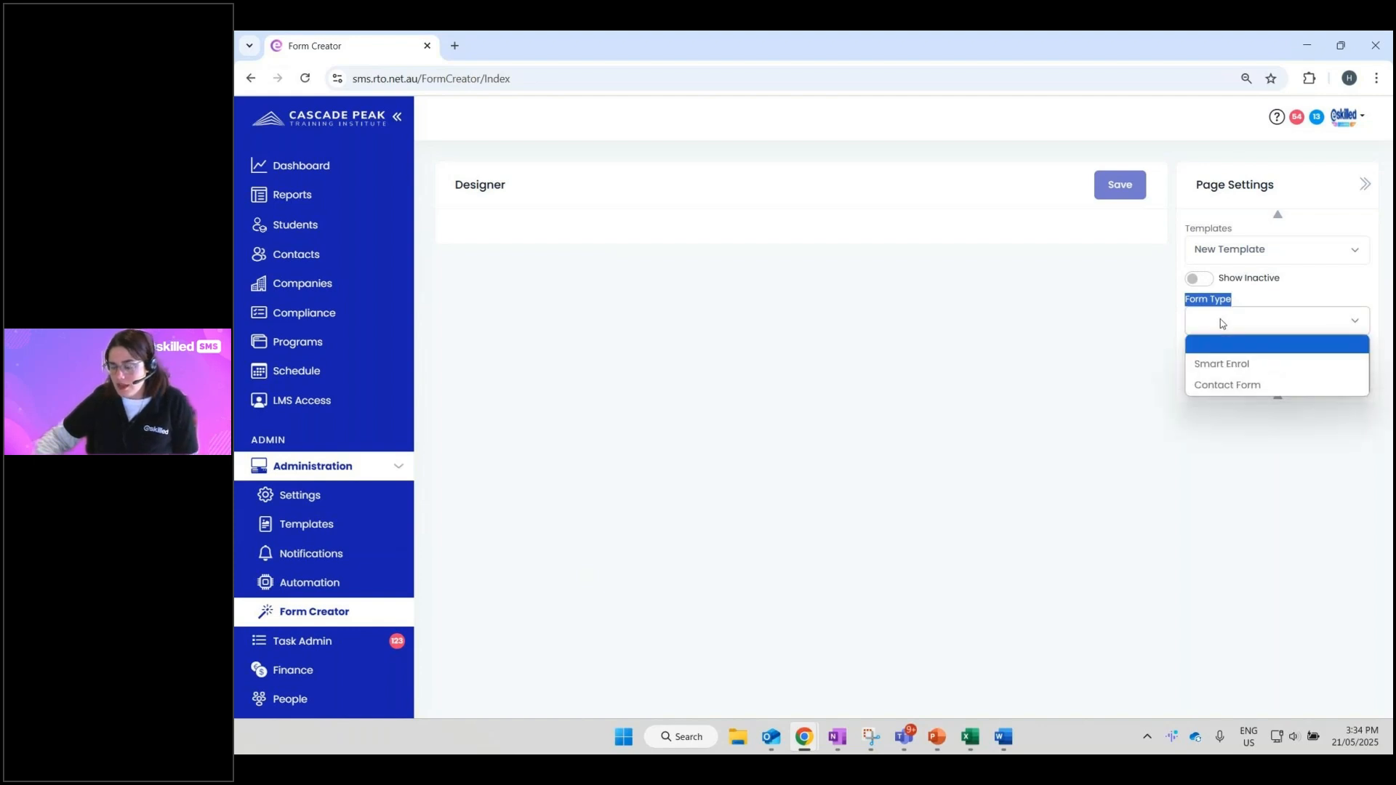
click(1224, 365)
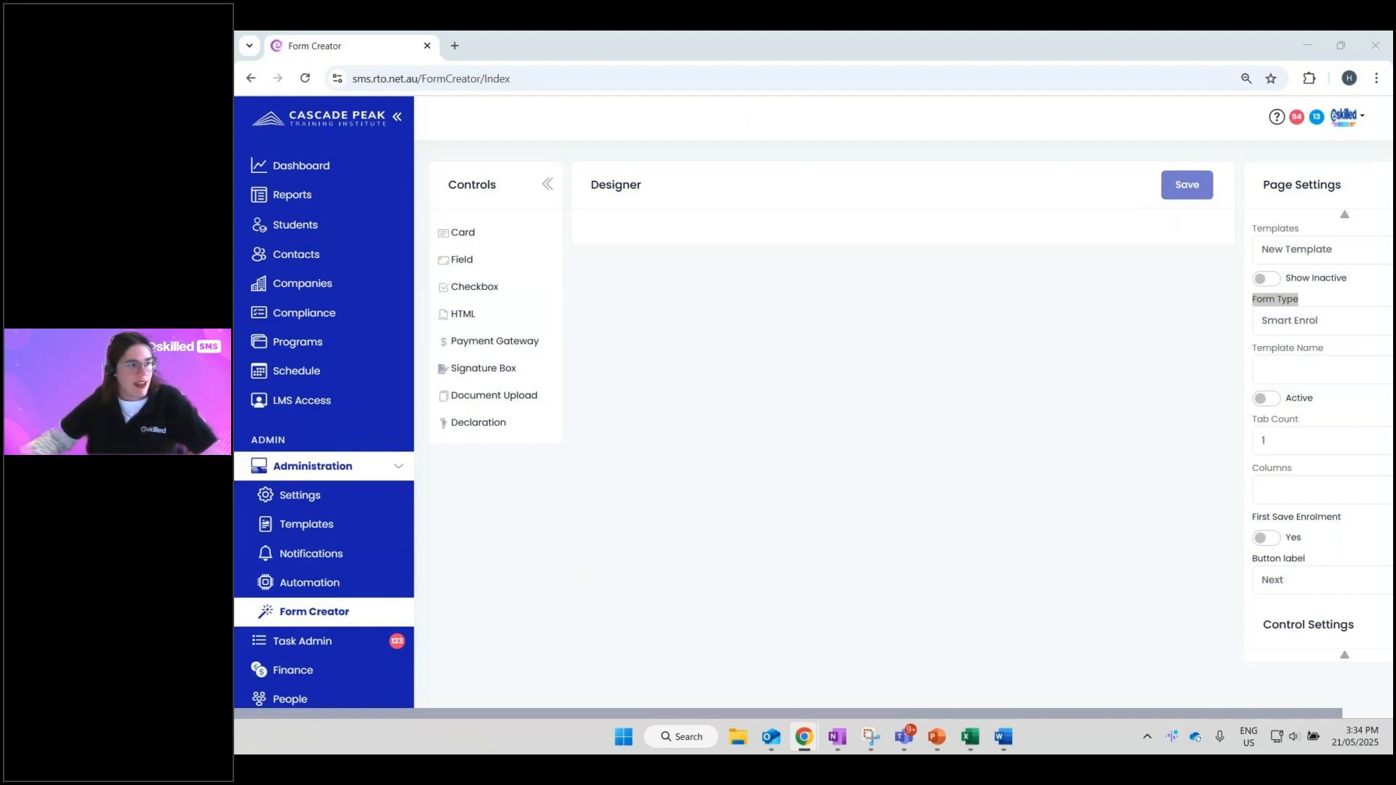
- Search the Templates list for 'avet' and load the AVETMISS (National) template
key(alt+Tab)
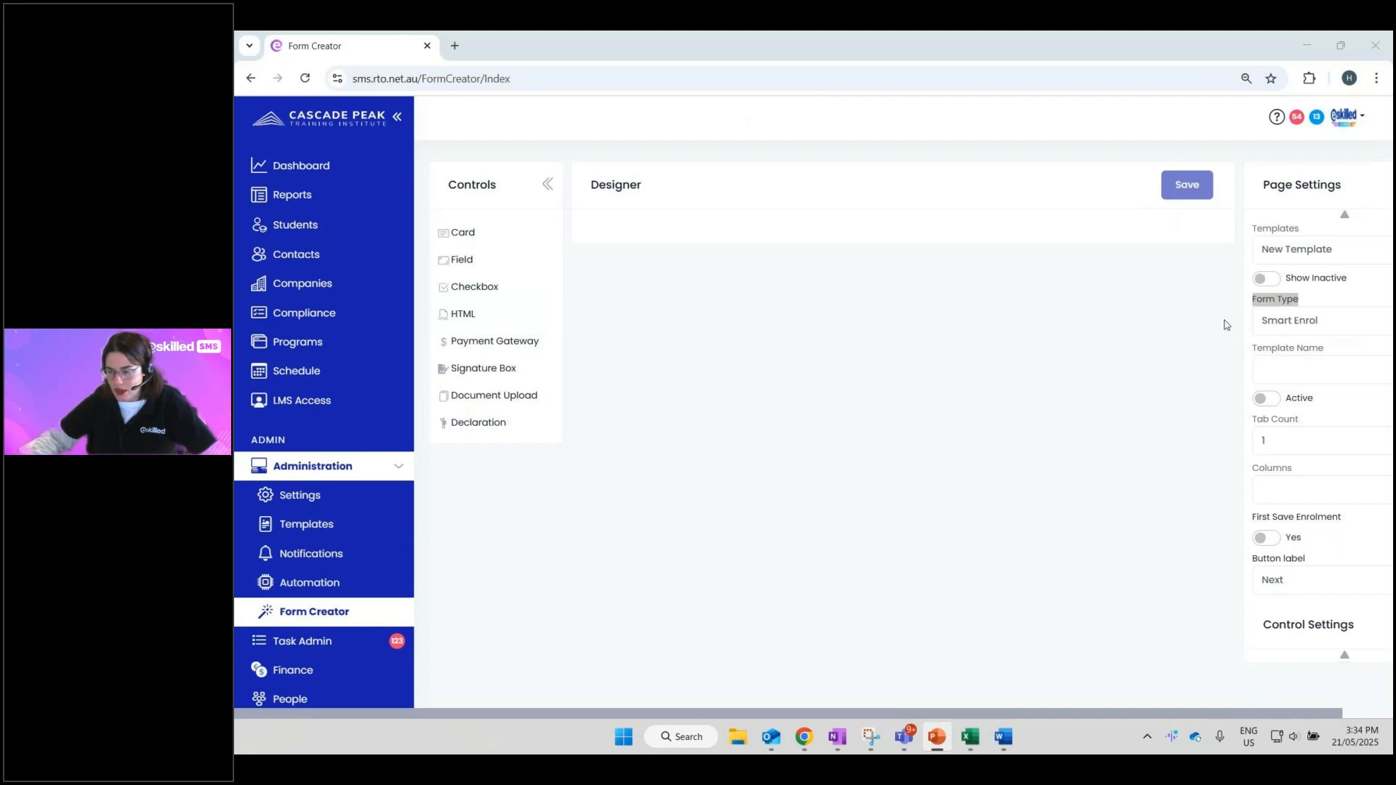
click(1270, 251)
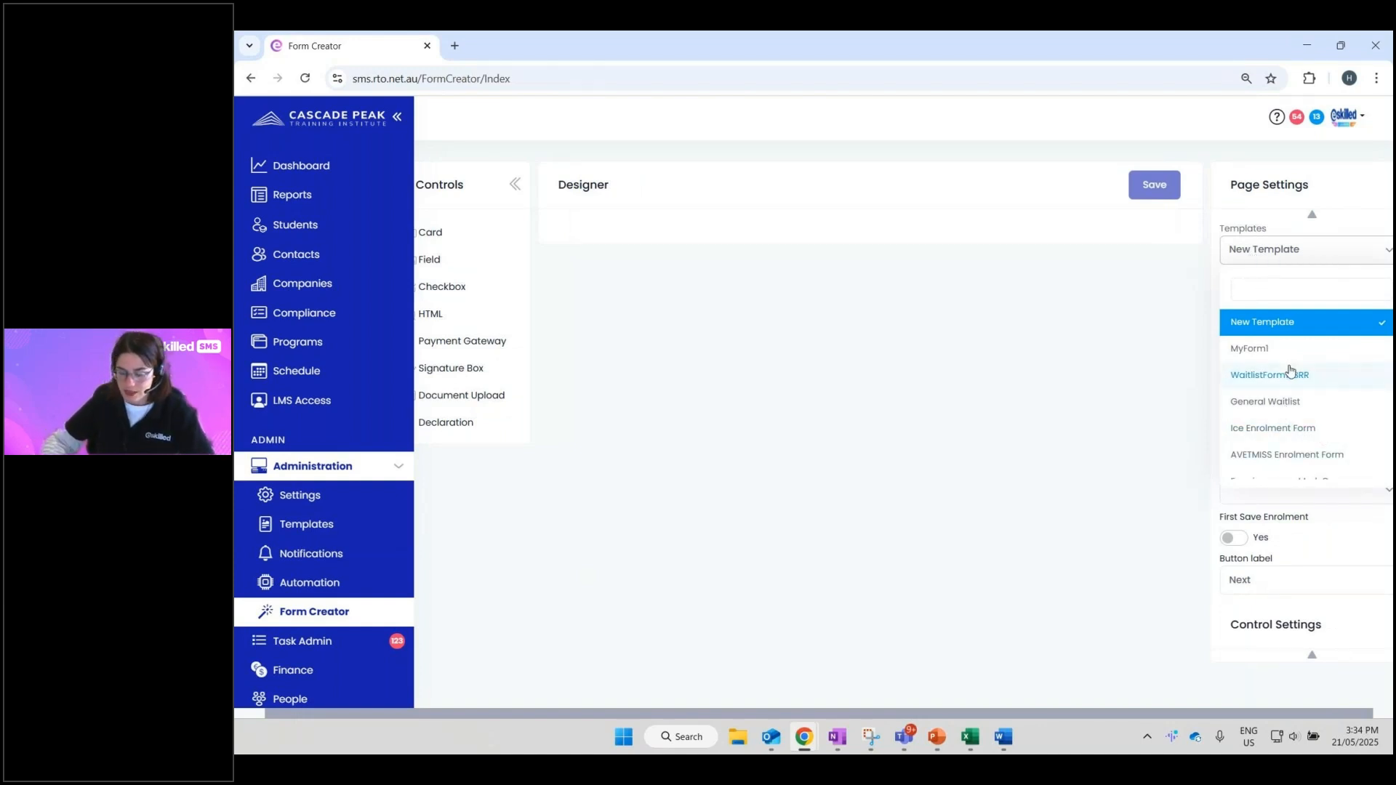
text(ave)
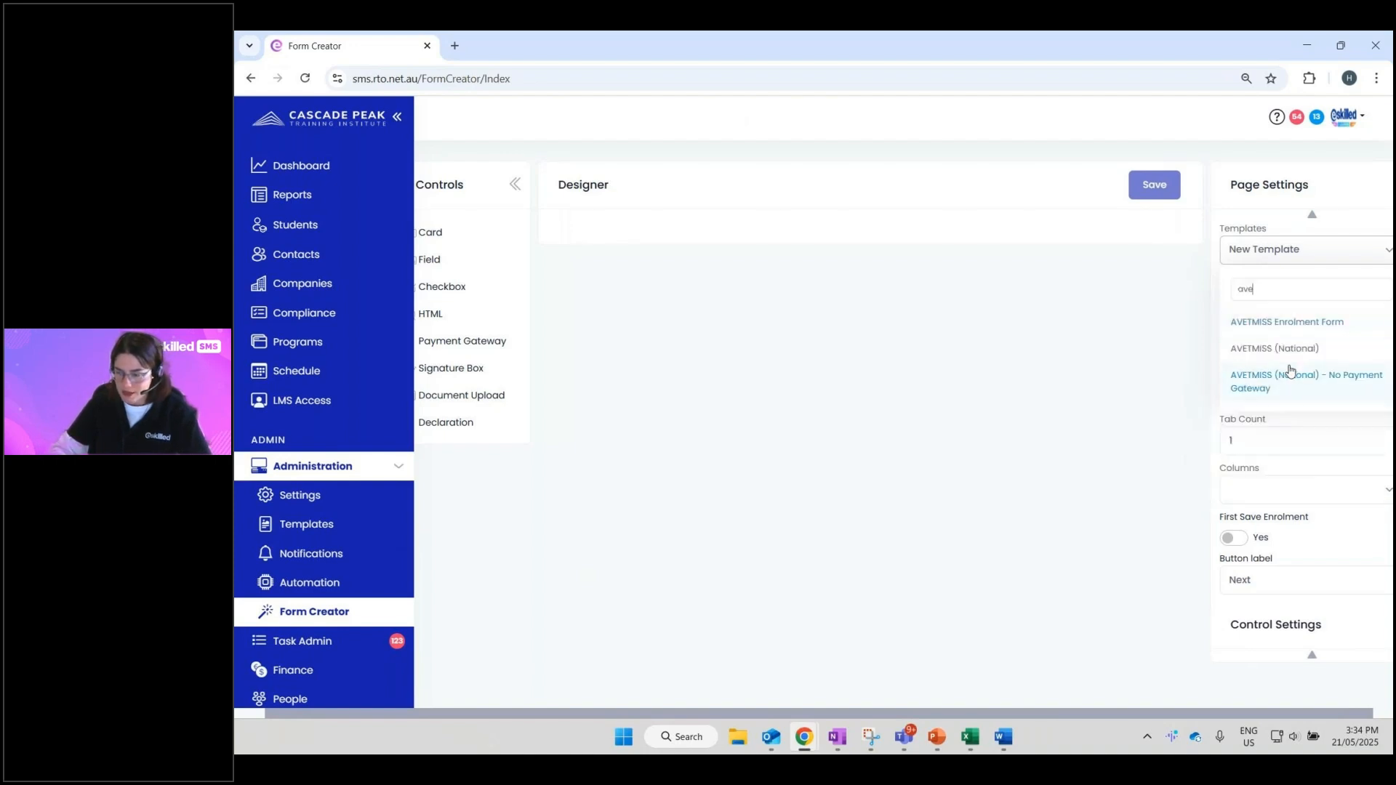
key(BackSpace)
key(BackSpace)
key(BackSpace)
text(bas)
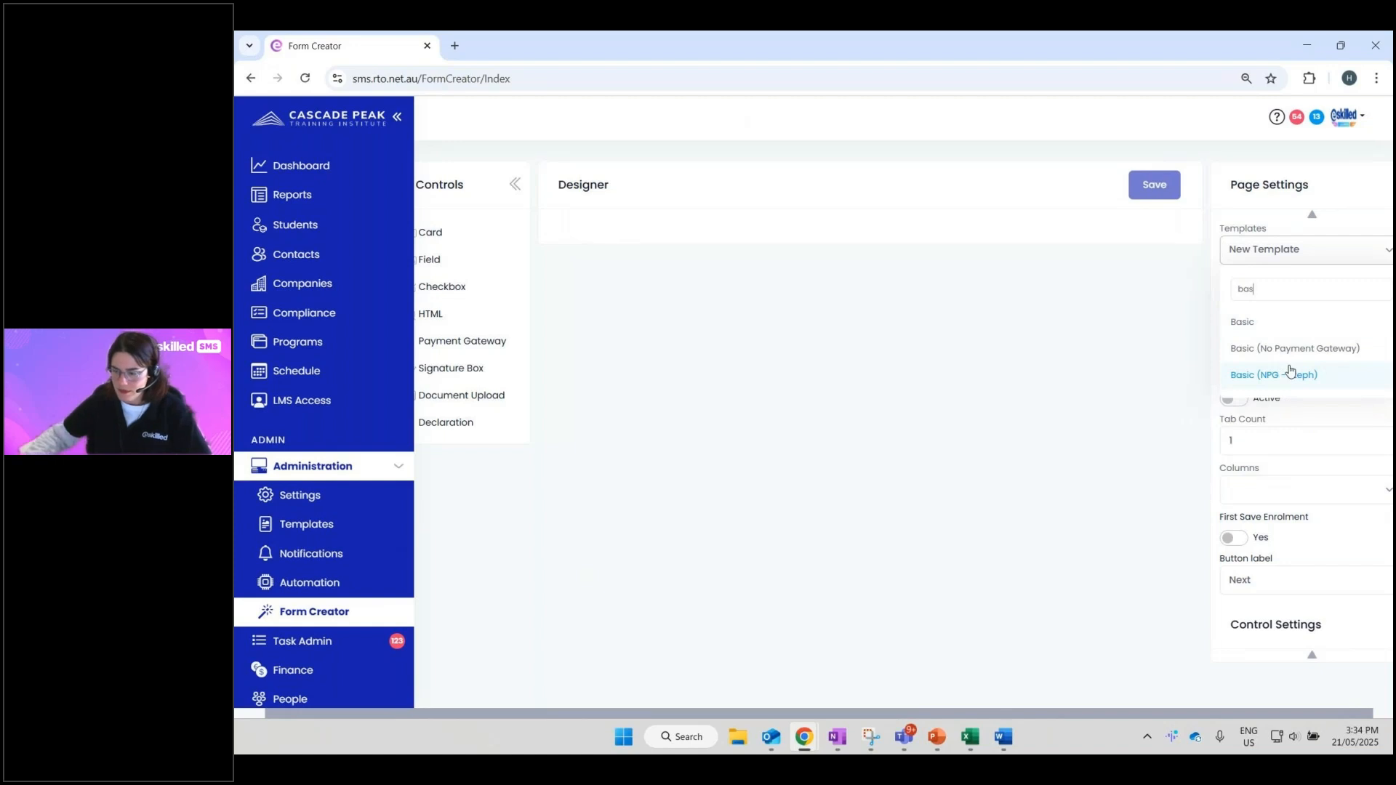
key(BackSpace)
key(BackSpace)
key(BackSpace)
text(avet)
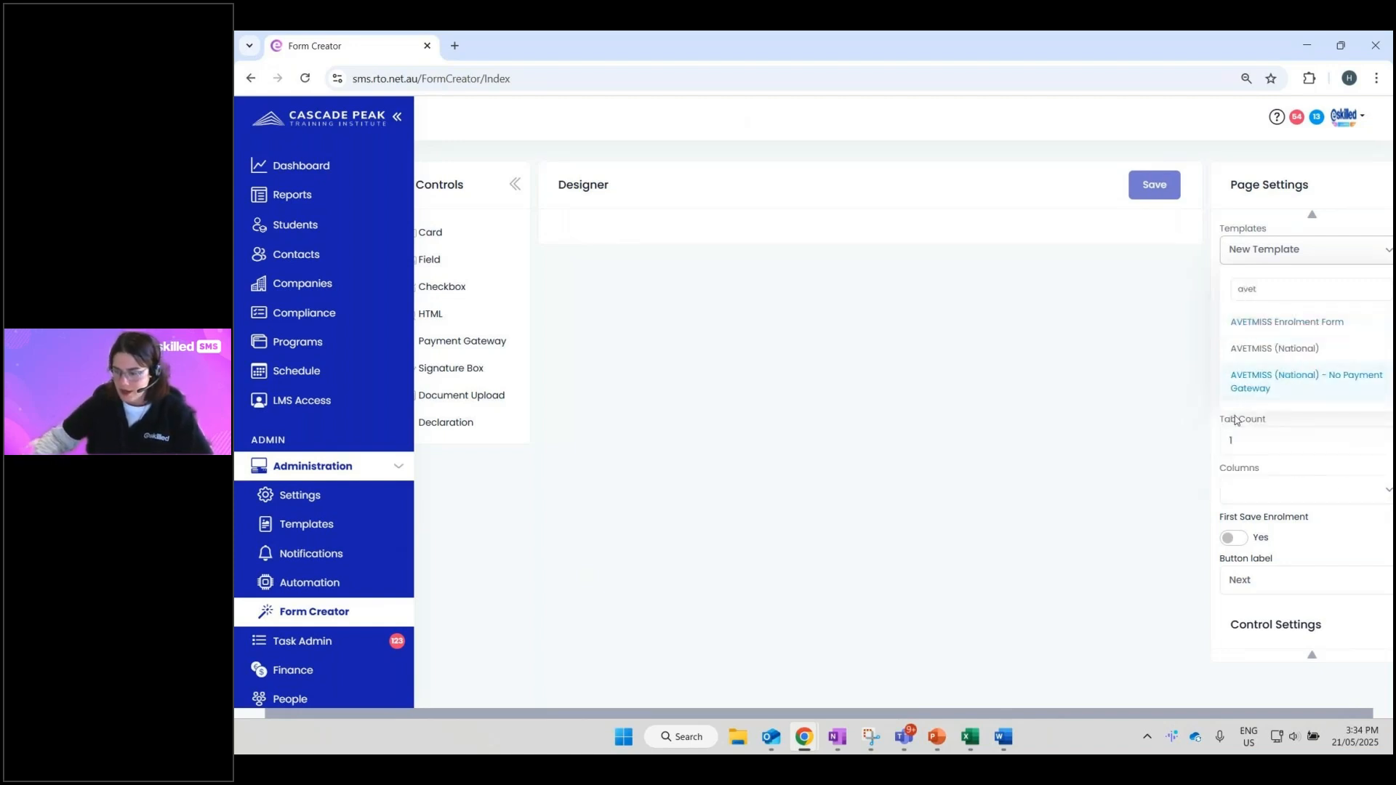
click(1298, 350)
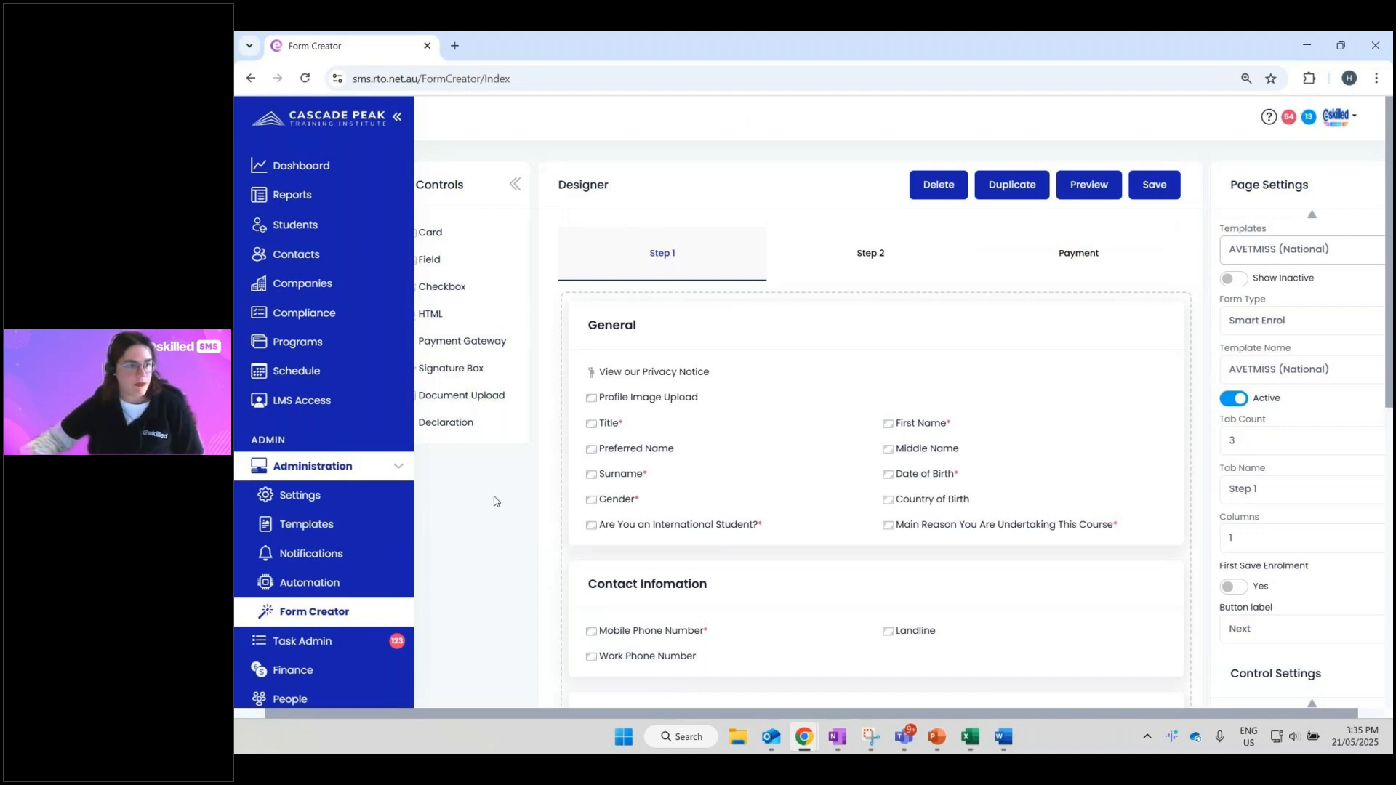
- Collapse the left main navigation sidebar to icons only
key(alt+Tab)
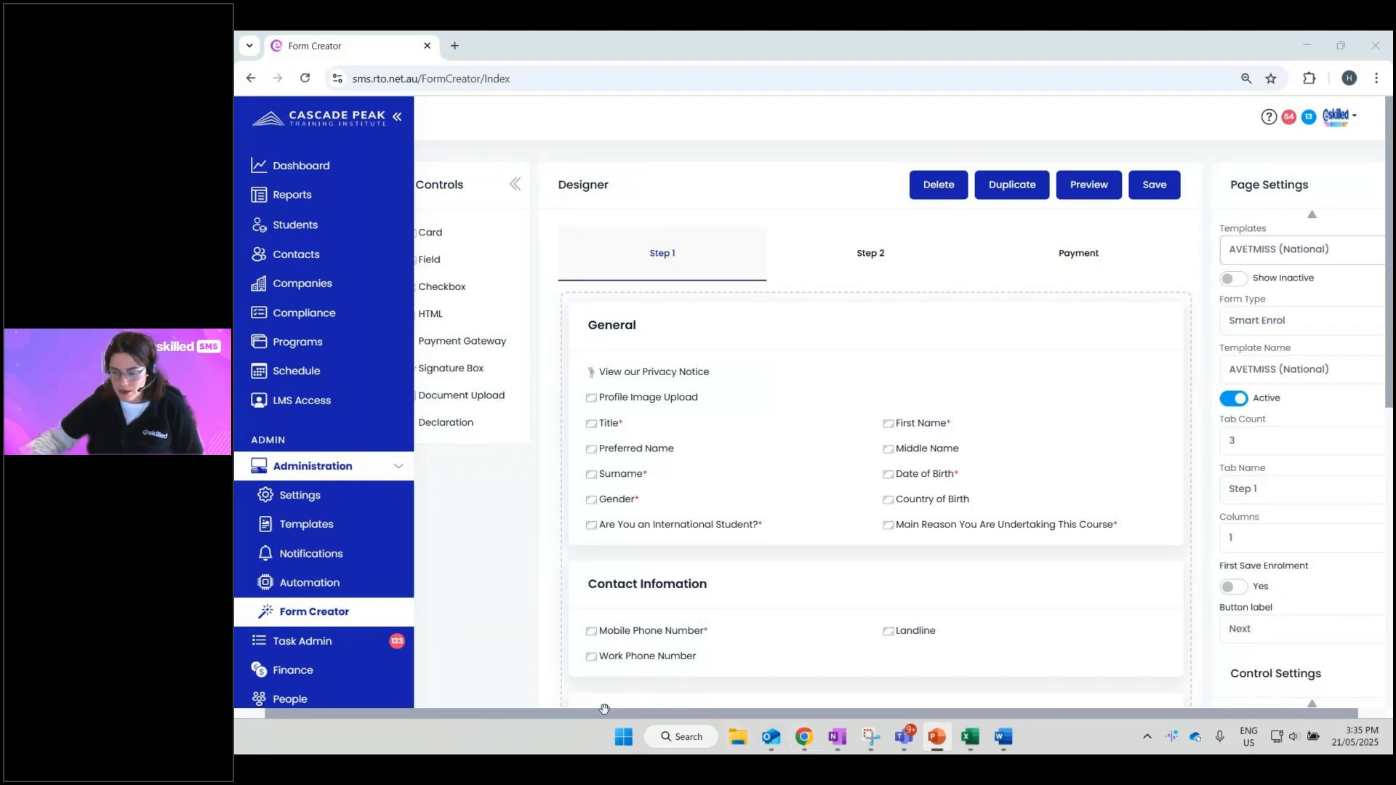
drag(604, 709, 572, 477)
click(397, 117)
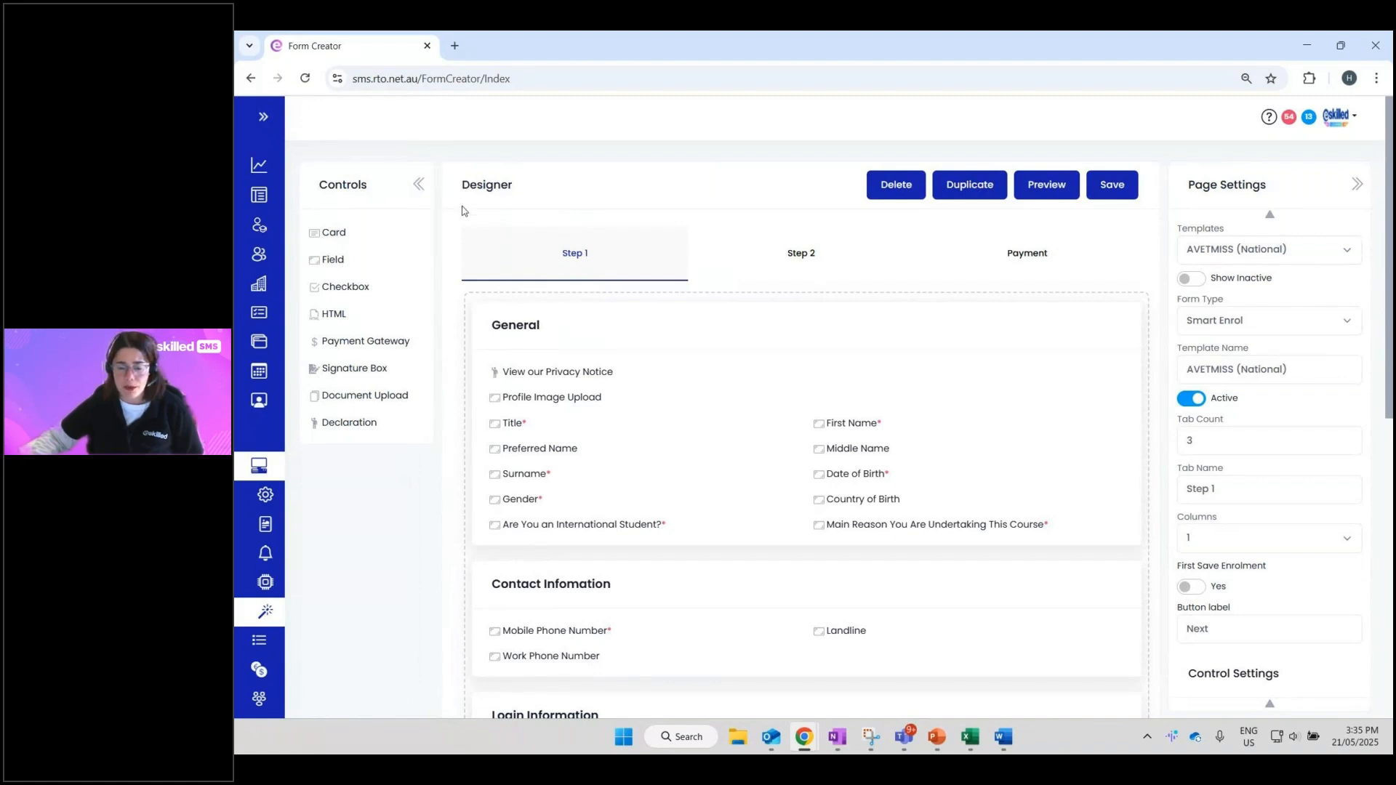
- Collapse and re-expand the Controls and Page Settings panels, then select the View our Privacy Notice item
click(418, 186)
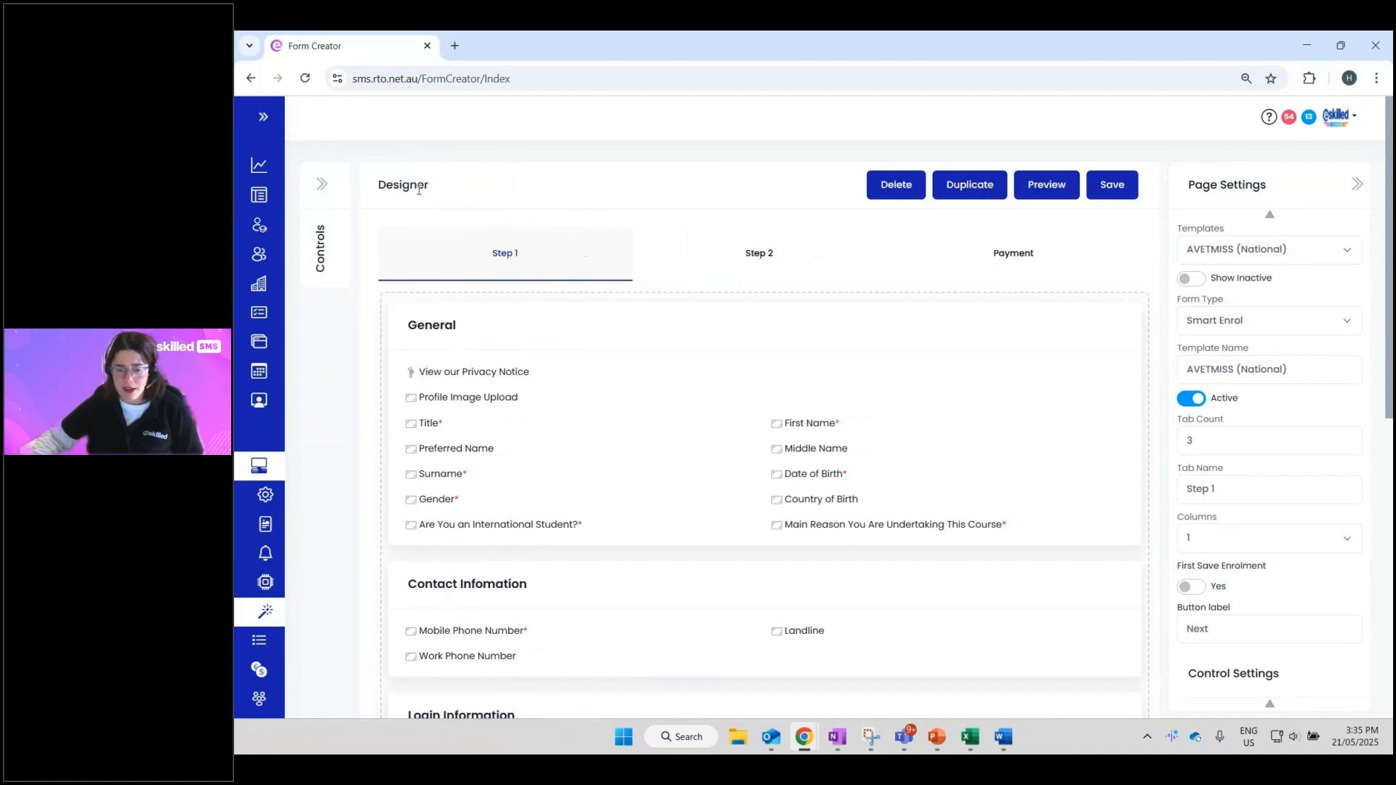
click(323, 188)
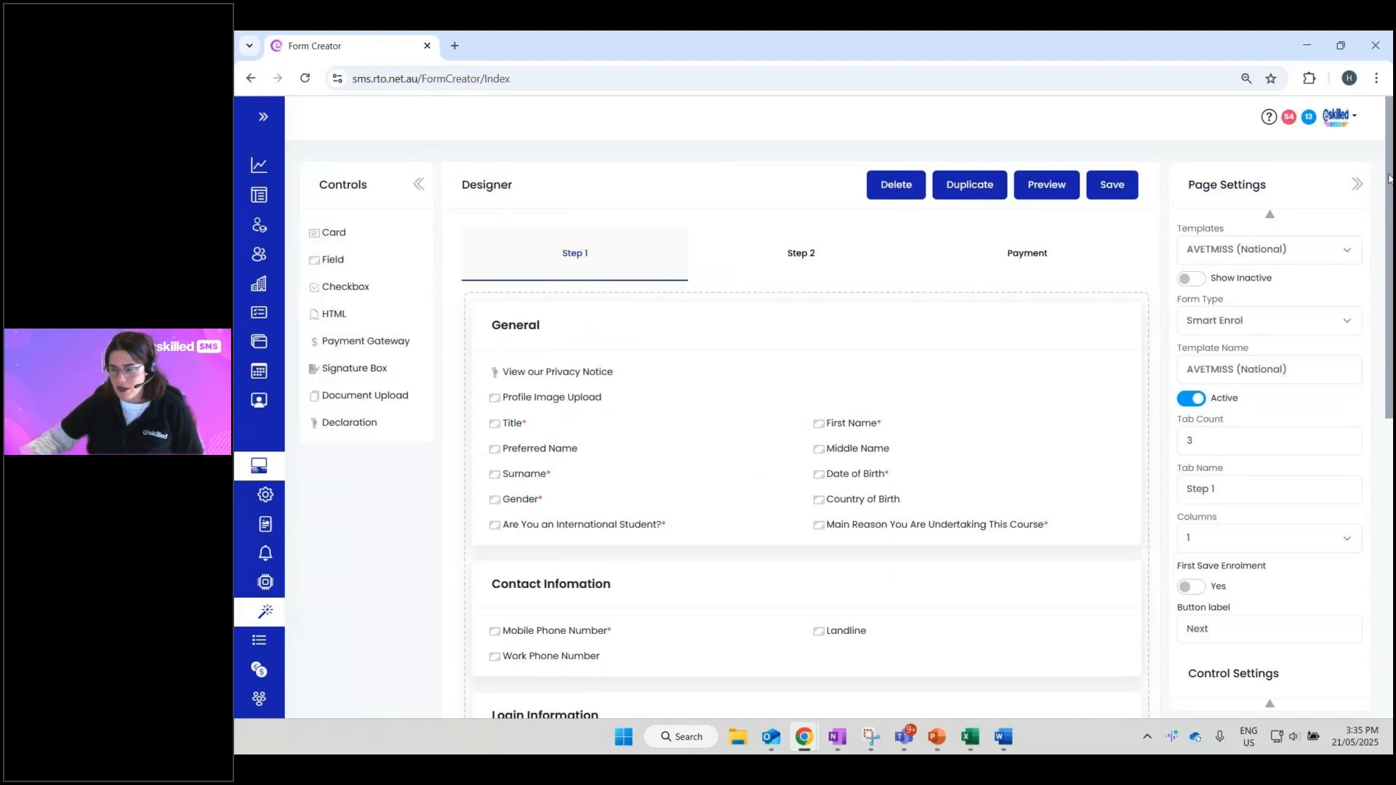
click(1358, 187)
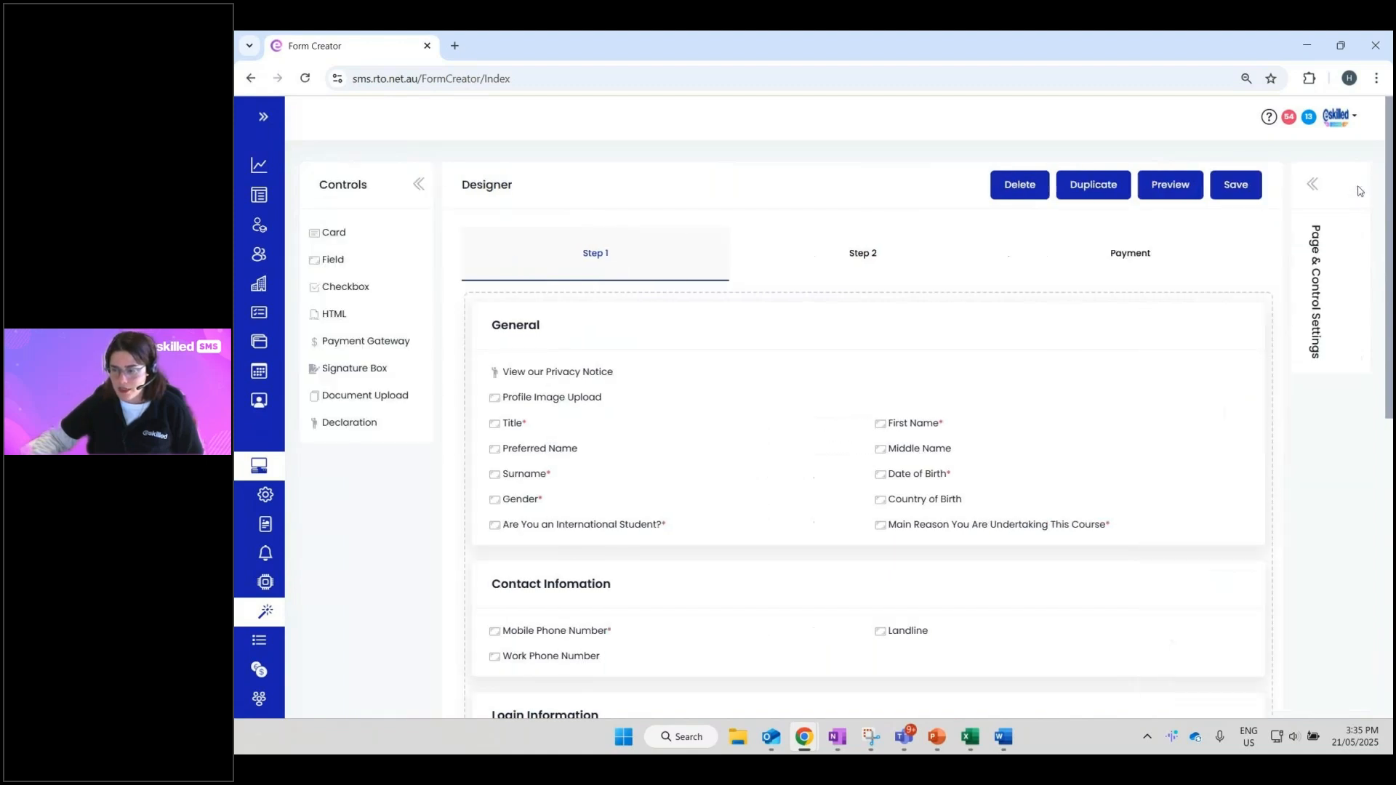
click(1345, 191)
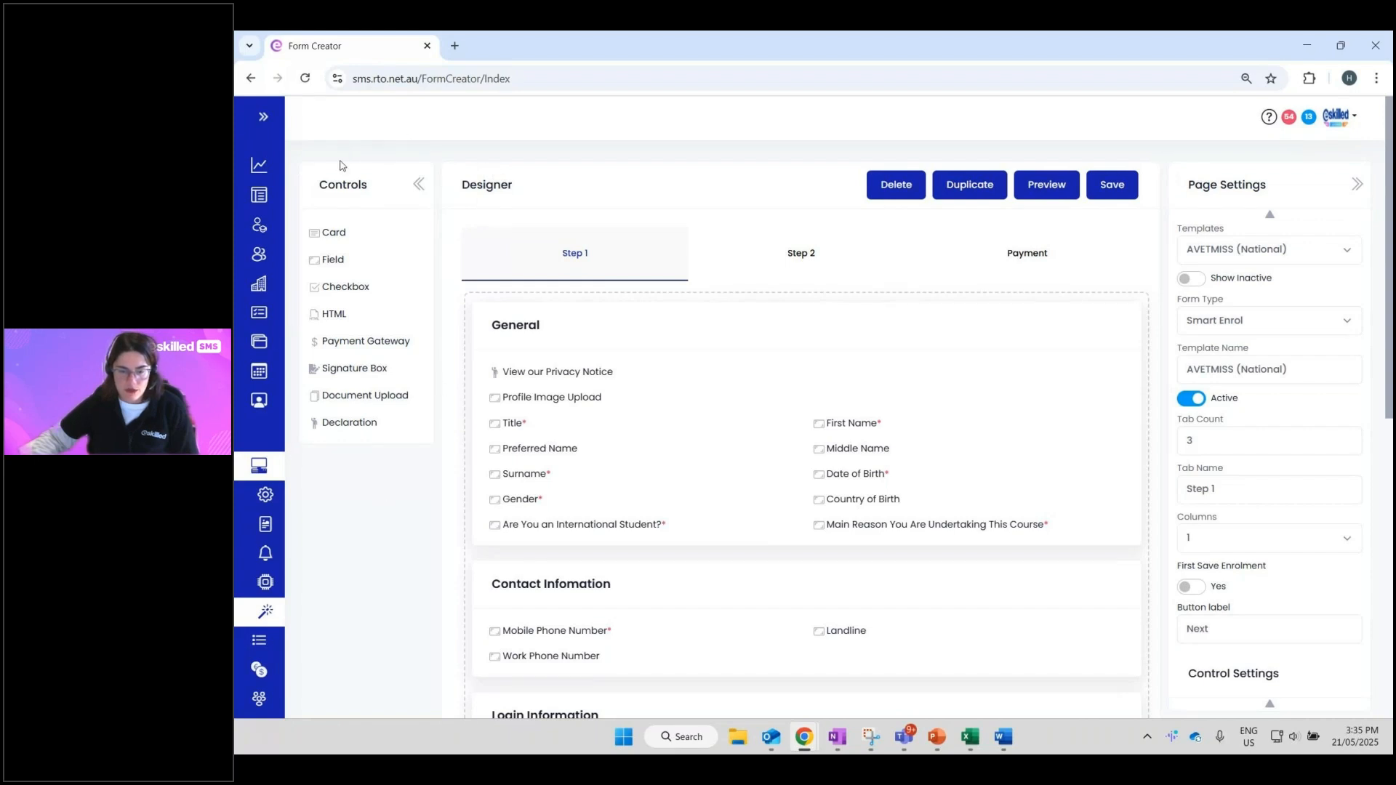
key(alt+Tab)
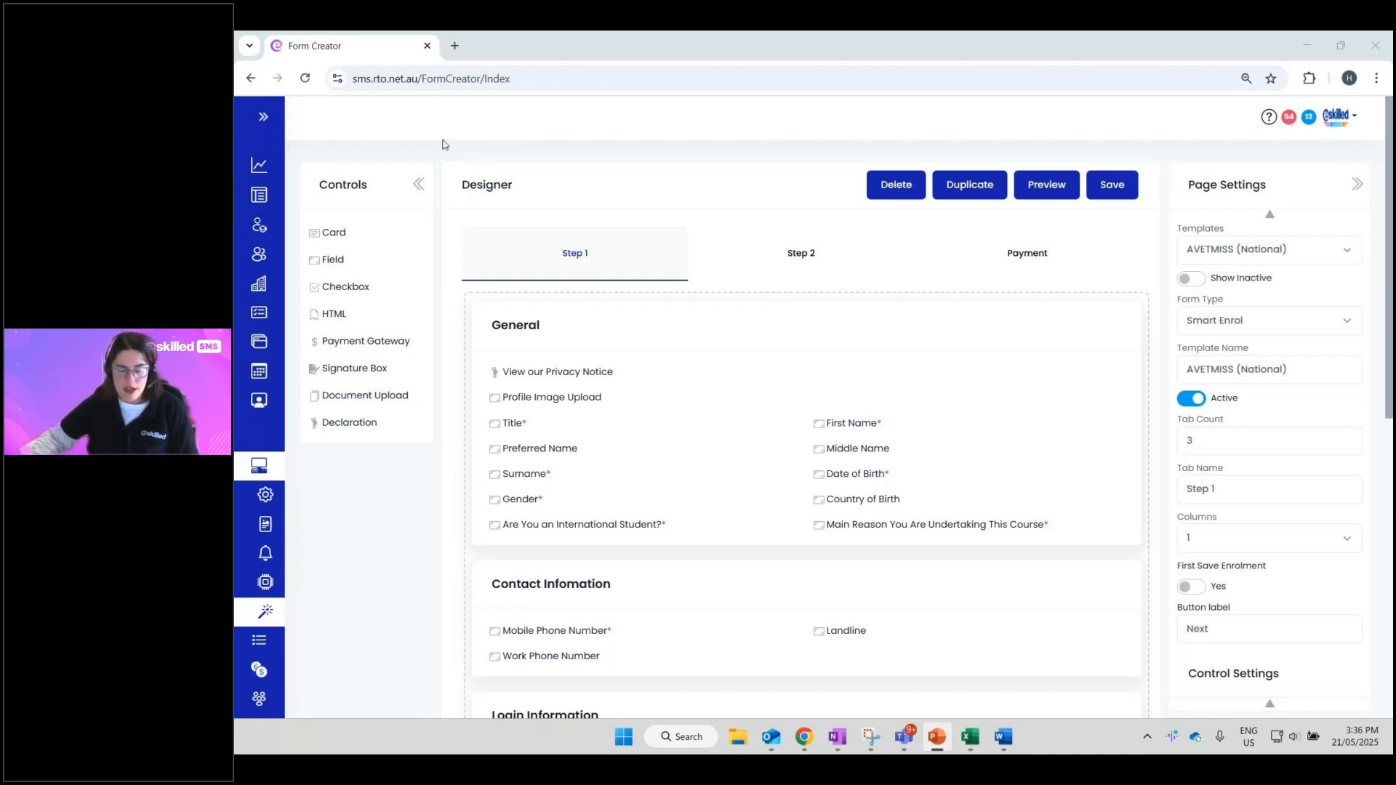
click(528, 369)
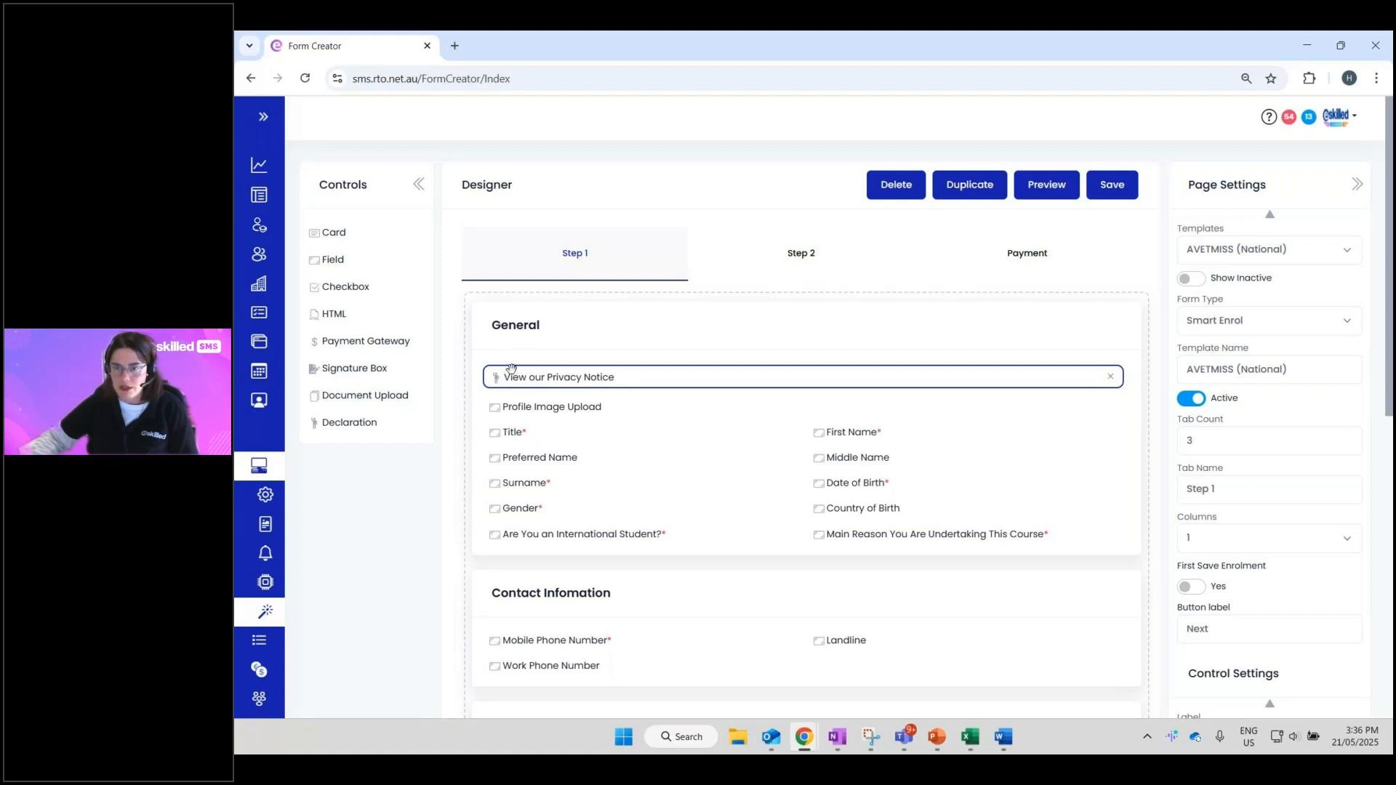
- Drag the Contact Infomation card up above the General card on Step 1
mouse_move(512, 369)
mouse_down()
mouse_move(529, 557)
mouse_move(513, 513)
mouse_move(504, 524)
mouse_move(509, 554)
mouse_move(514, 398)
mouse_move(530, 367)
mouse_up()
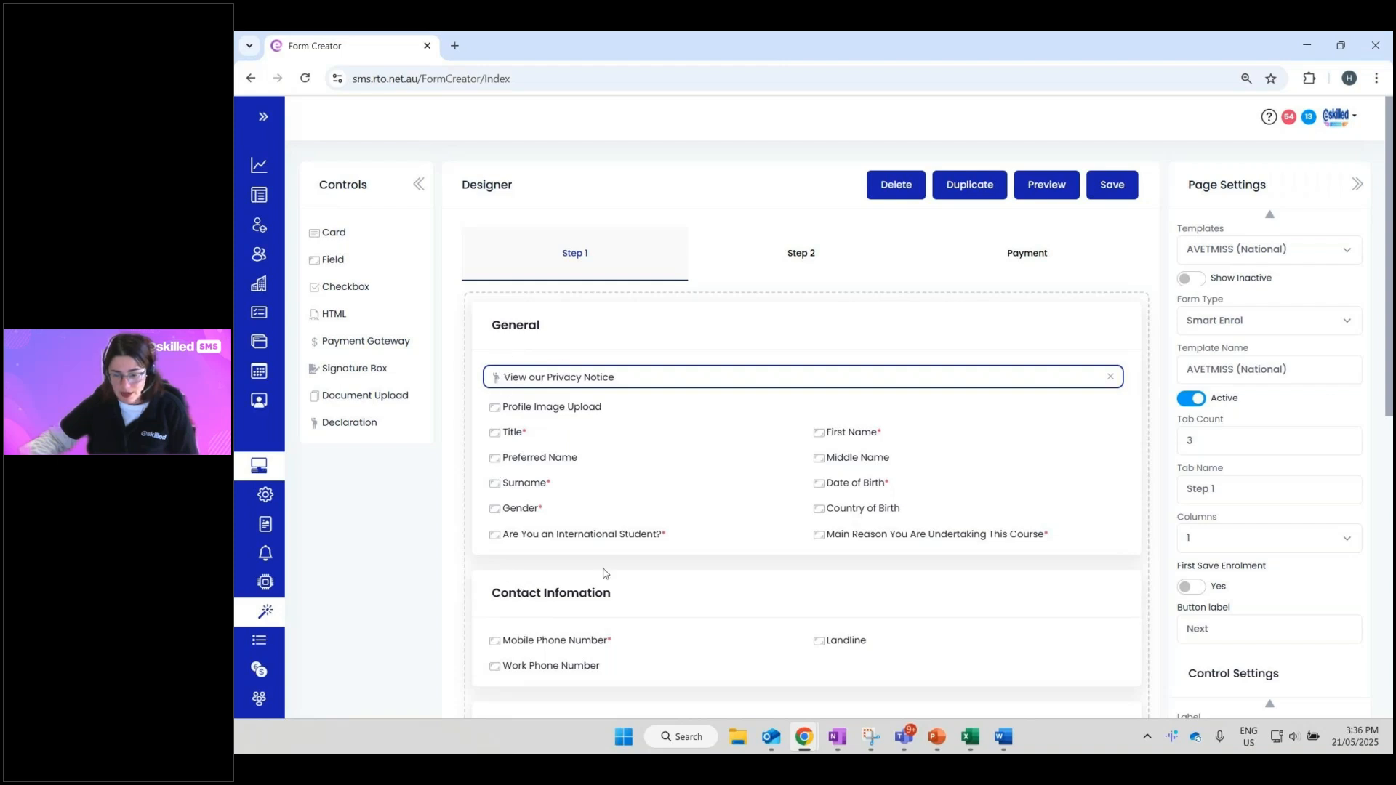
drag(533, 602, 535, 303)
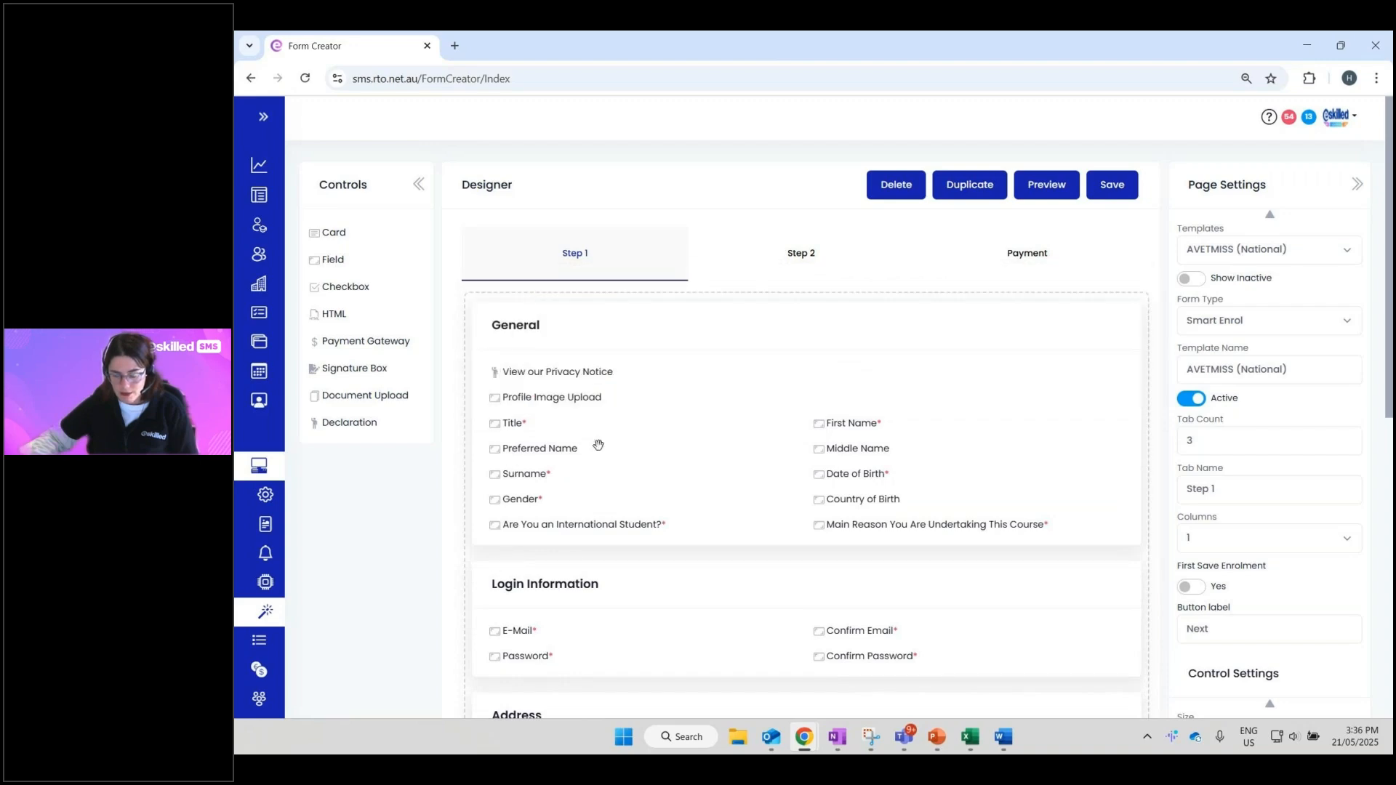
scroll(600, 447, down, 4)
scroll(607, 451, up, 3)
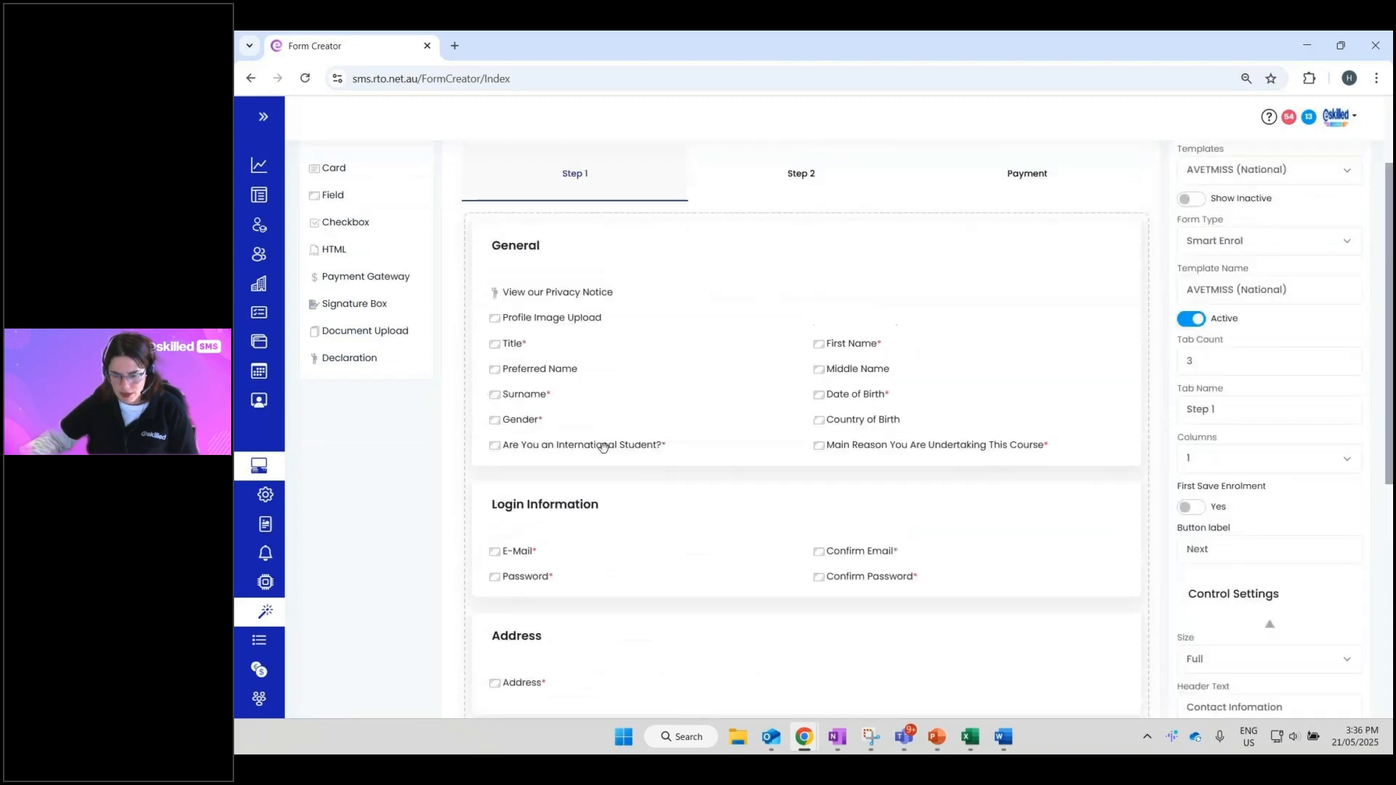
scroll(610, 452, down, 5)
drag(606, 589, 608, 224)
drag(491, 604, 556, 374)
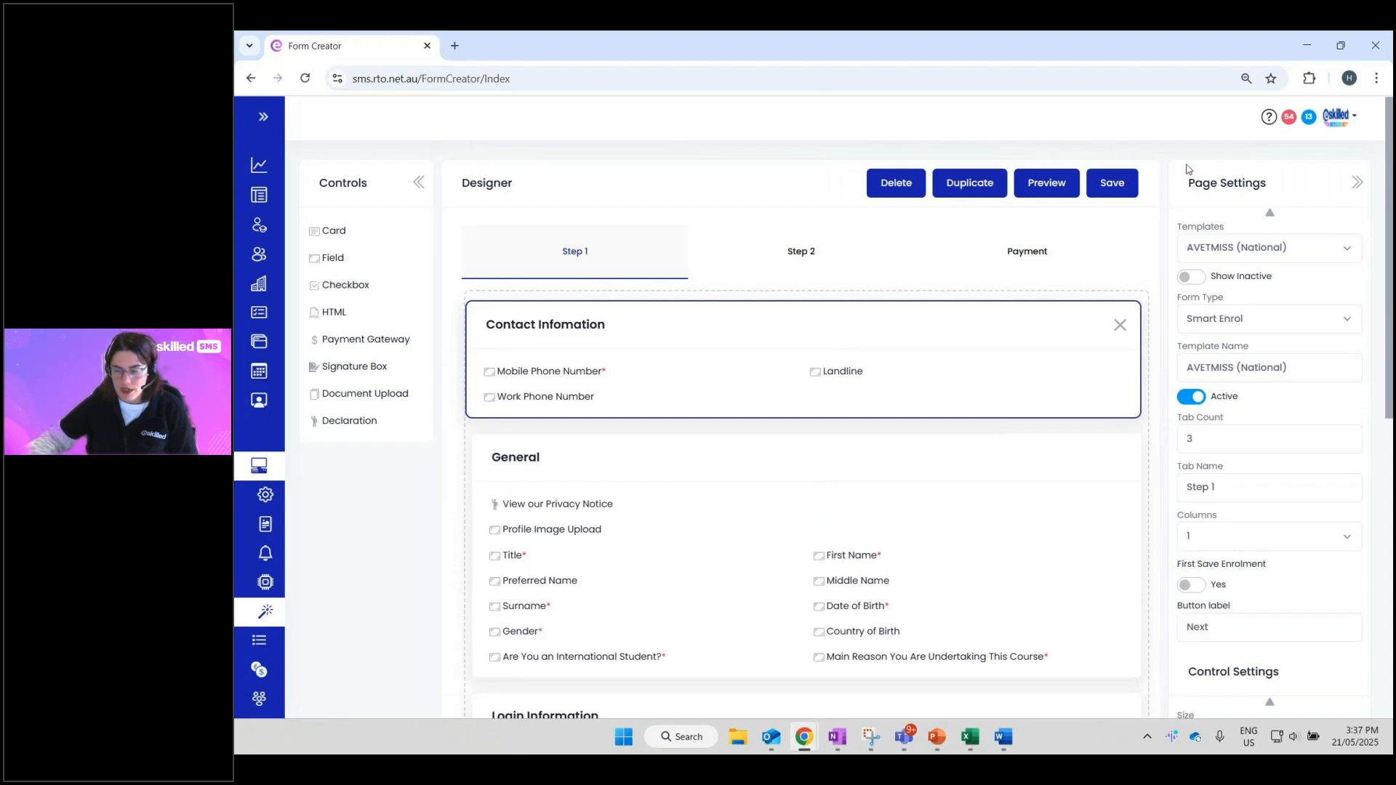
- Scroll through Step 1 to review the reordered cards
scroll(1250, 269, down, 1)
scroll(1257, 240, up, 1)
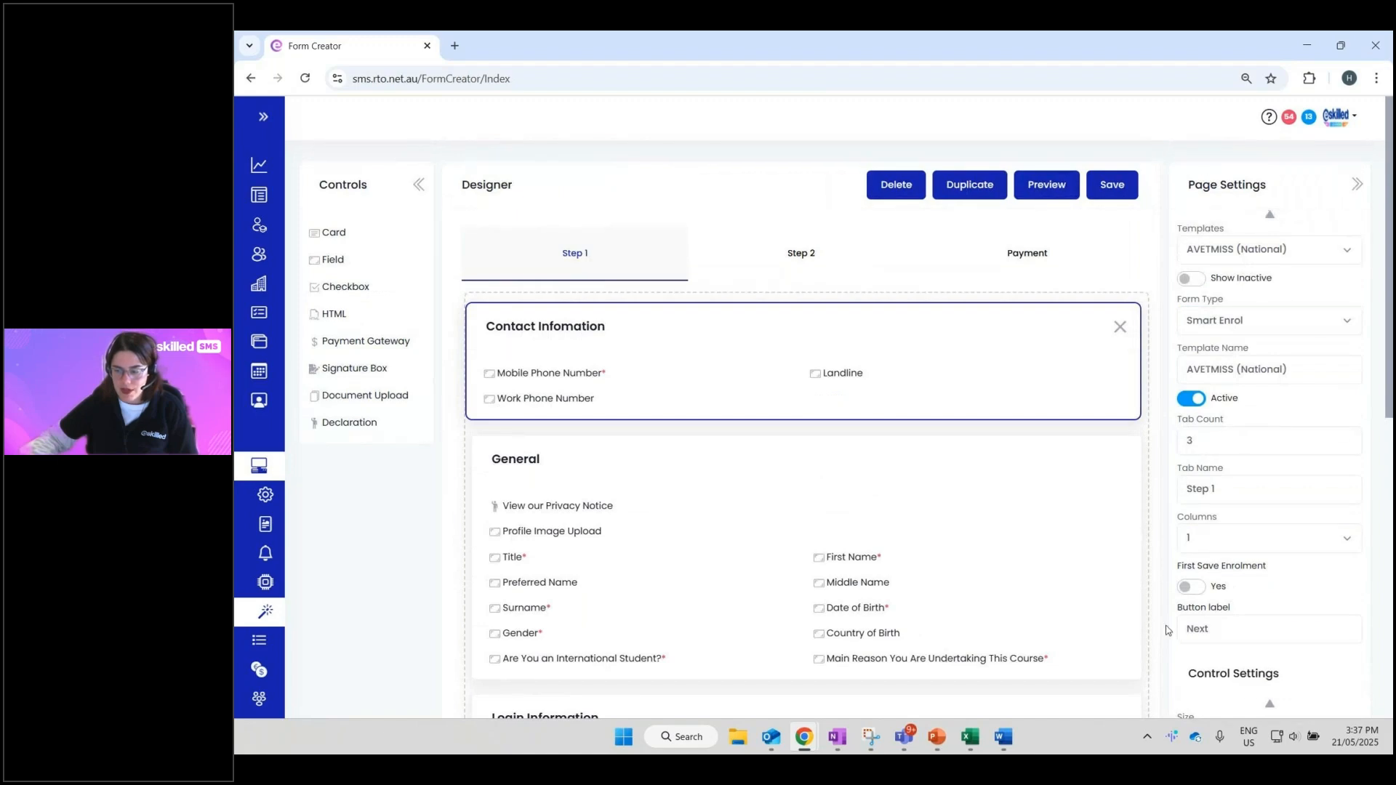
scroll(1311, 261, down, 7)
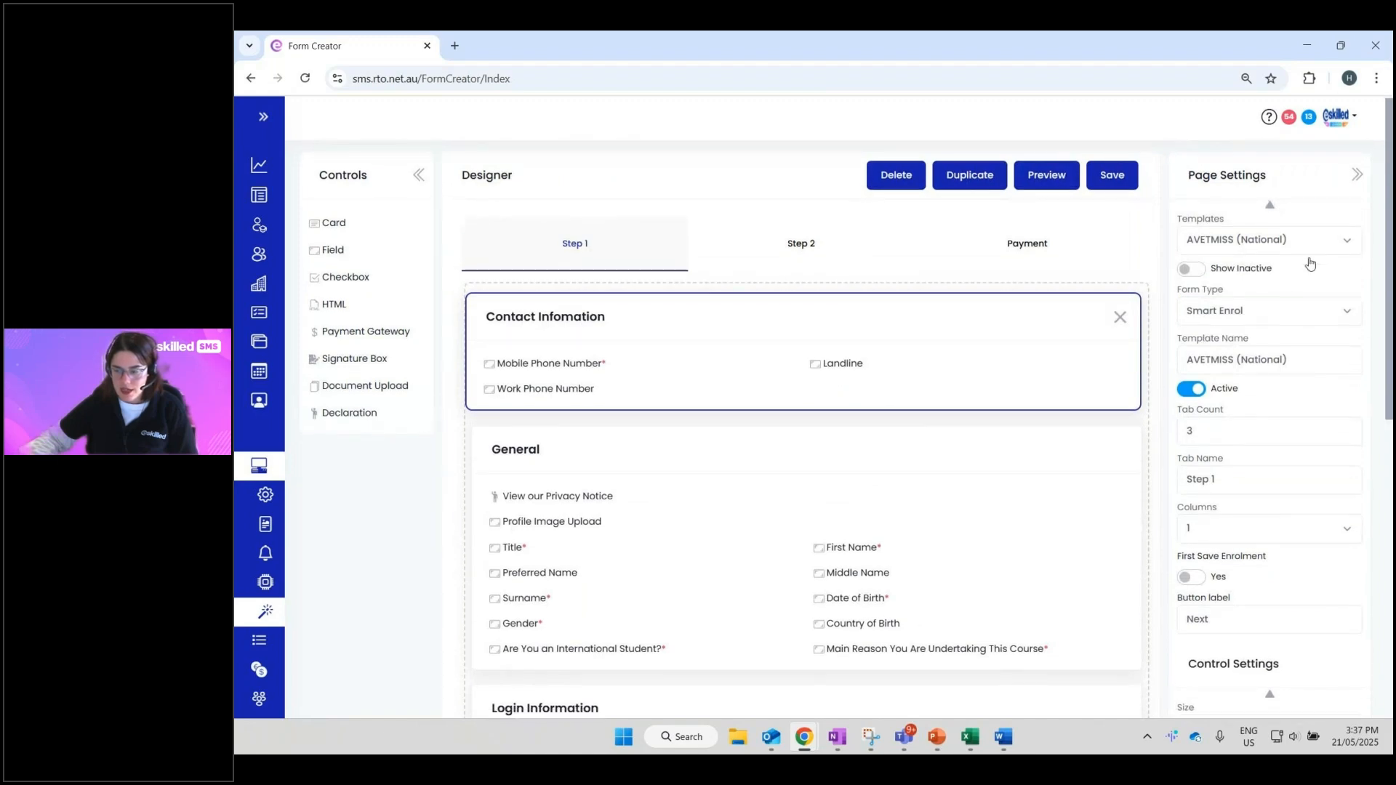
scroll(1316, 261, up, 2)
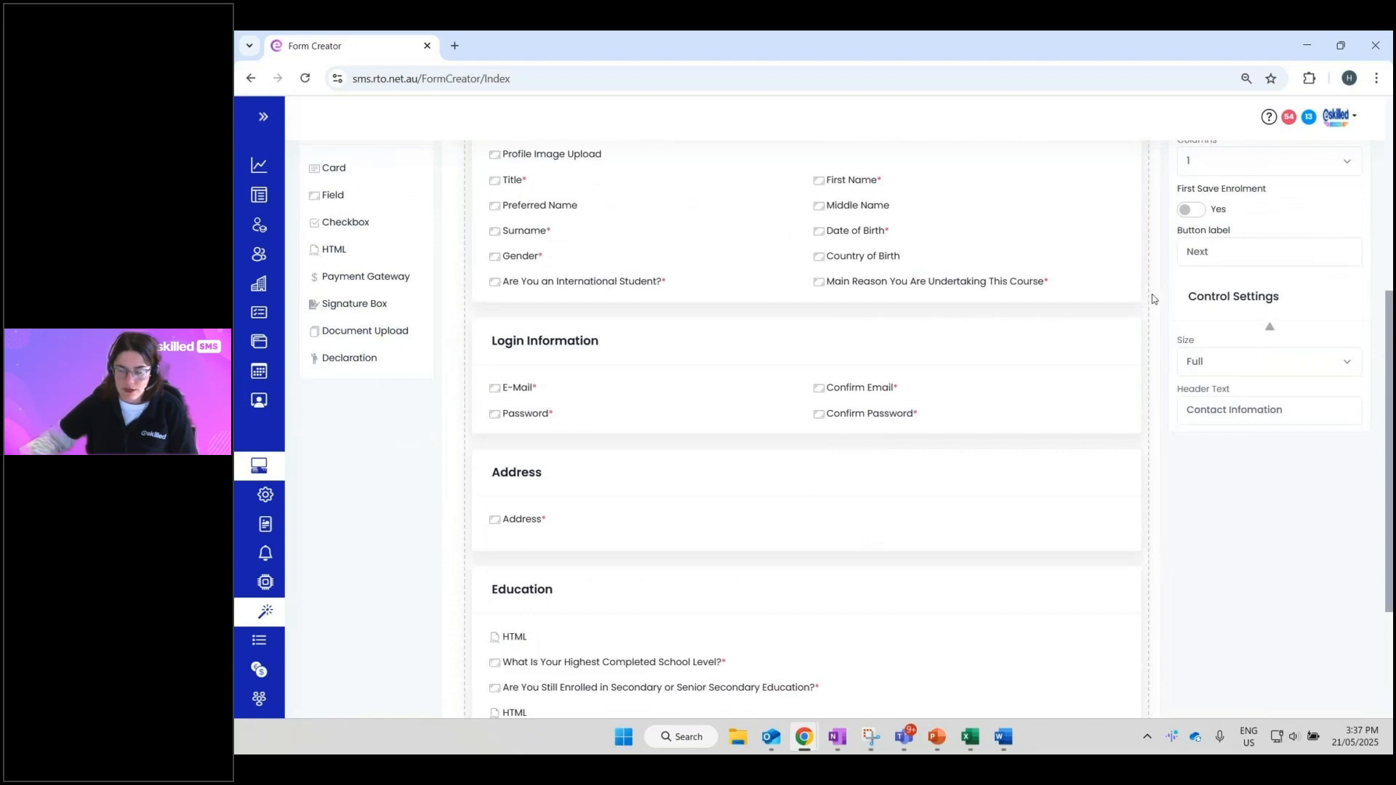
scroll(1234, 349, up, 5)
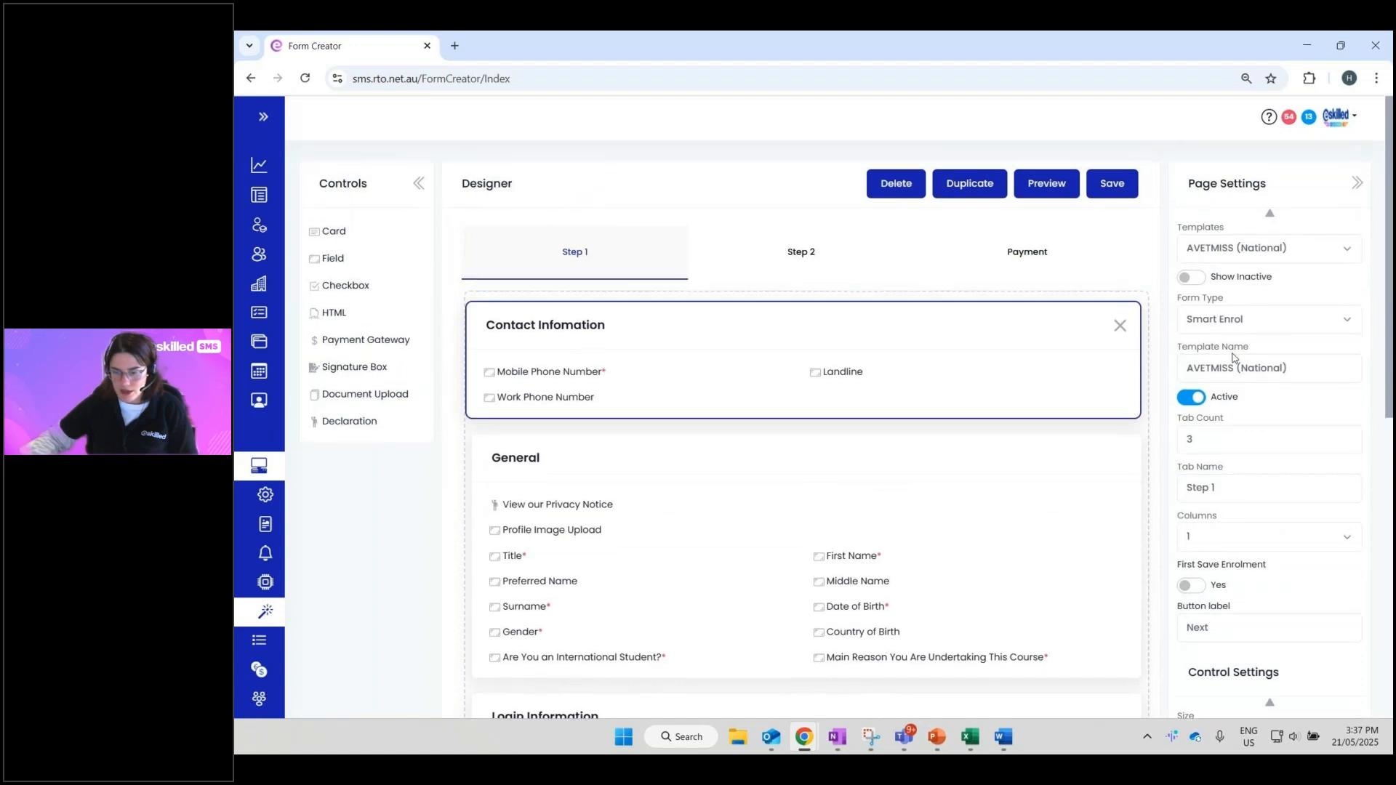
scroll(626, 177, down, 2)
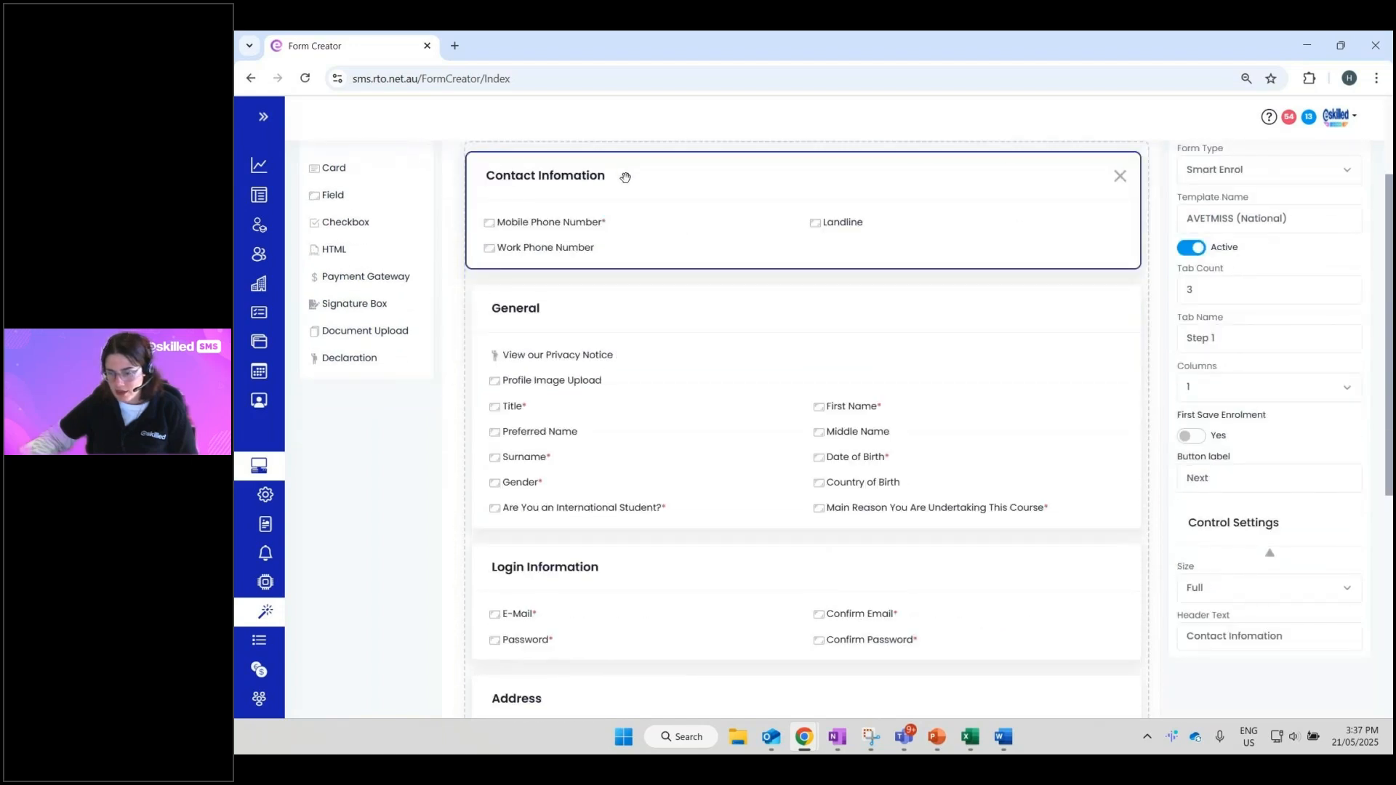
- Replace the top card's Header Text with 'Phone Numbers'
click(1282, 638)
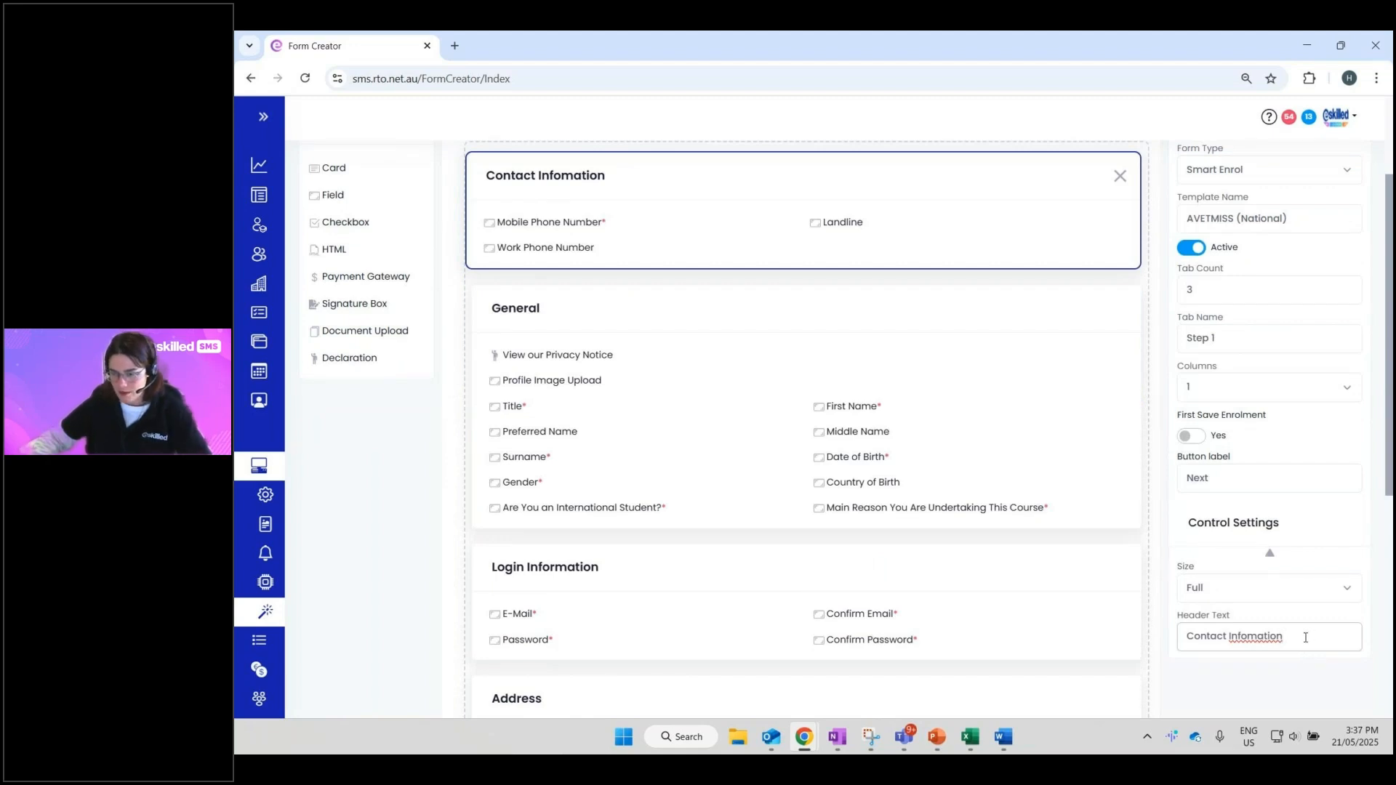
drag(1304, 638, 1060, 628)
text(Ph)
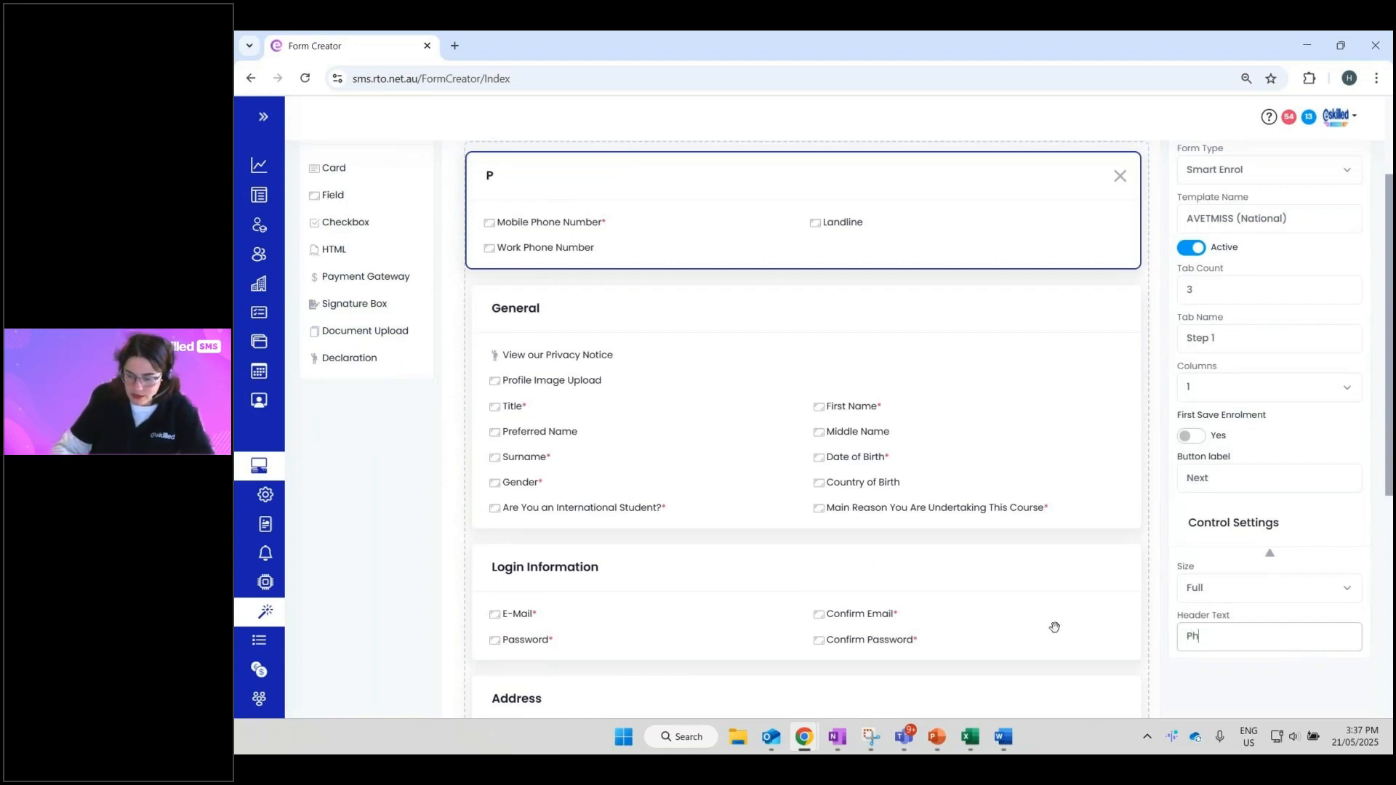
text(one Numbers)
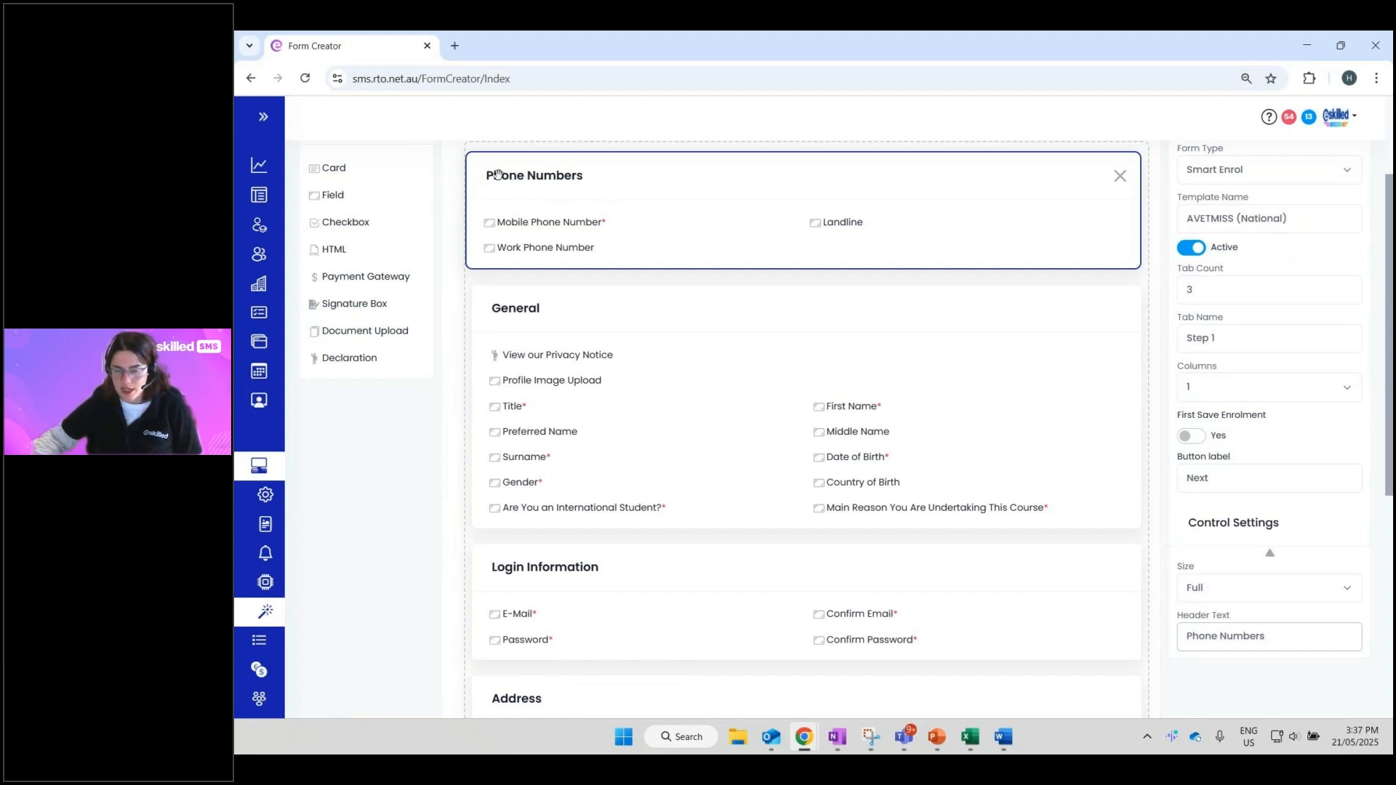
scroll(1192, 545, up, 1)
scroll(1192, 545, up, 2)
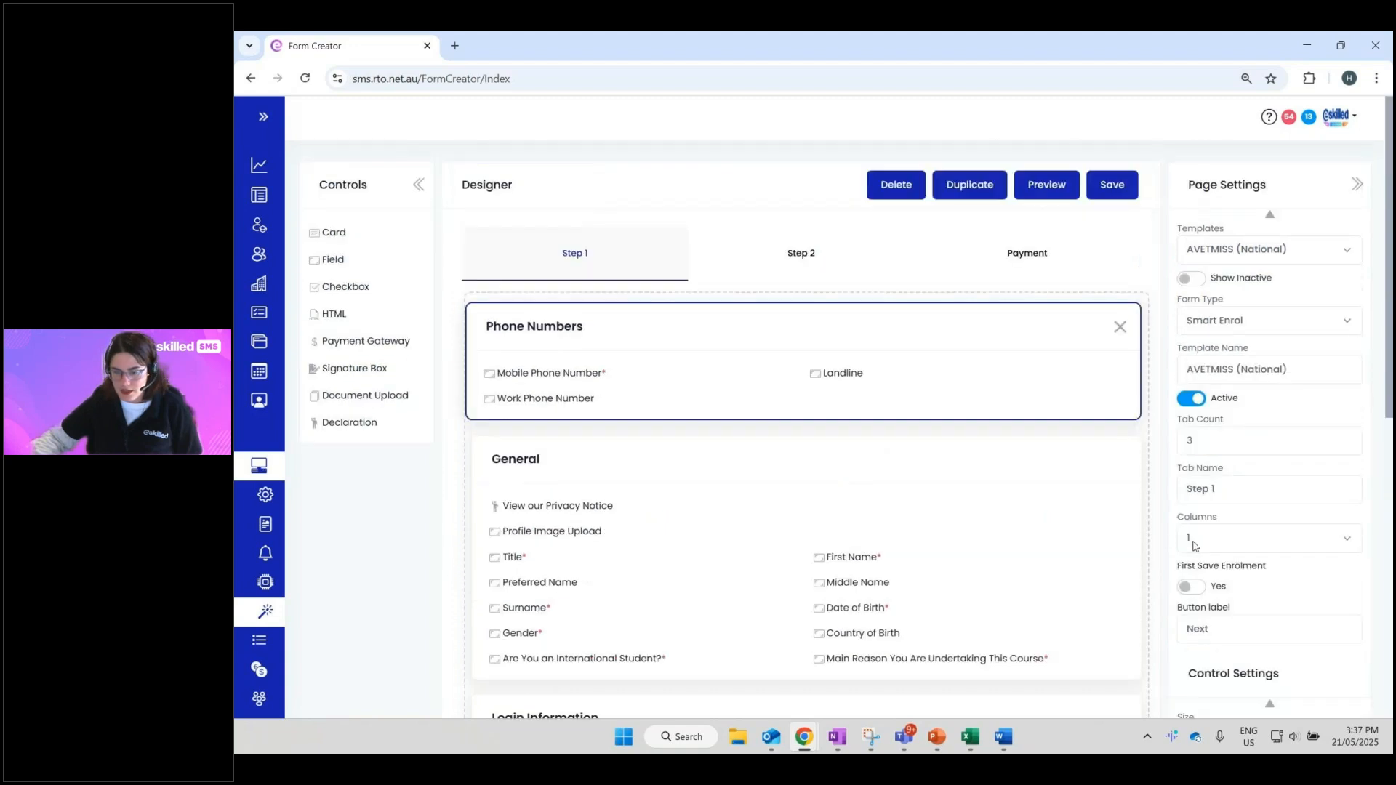
double_click(553, 331)
drag(553, 331, 541, 331)
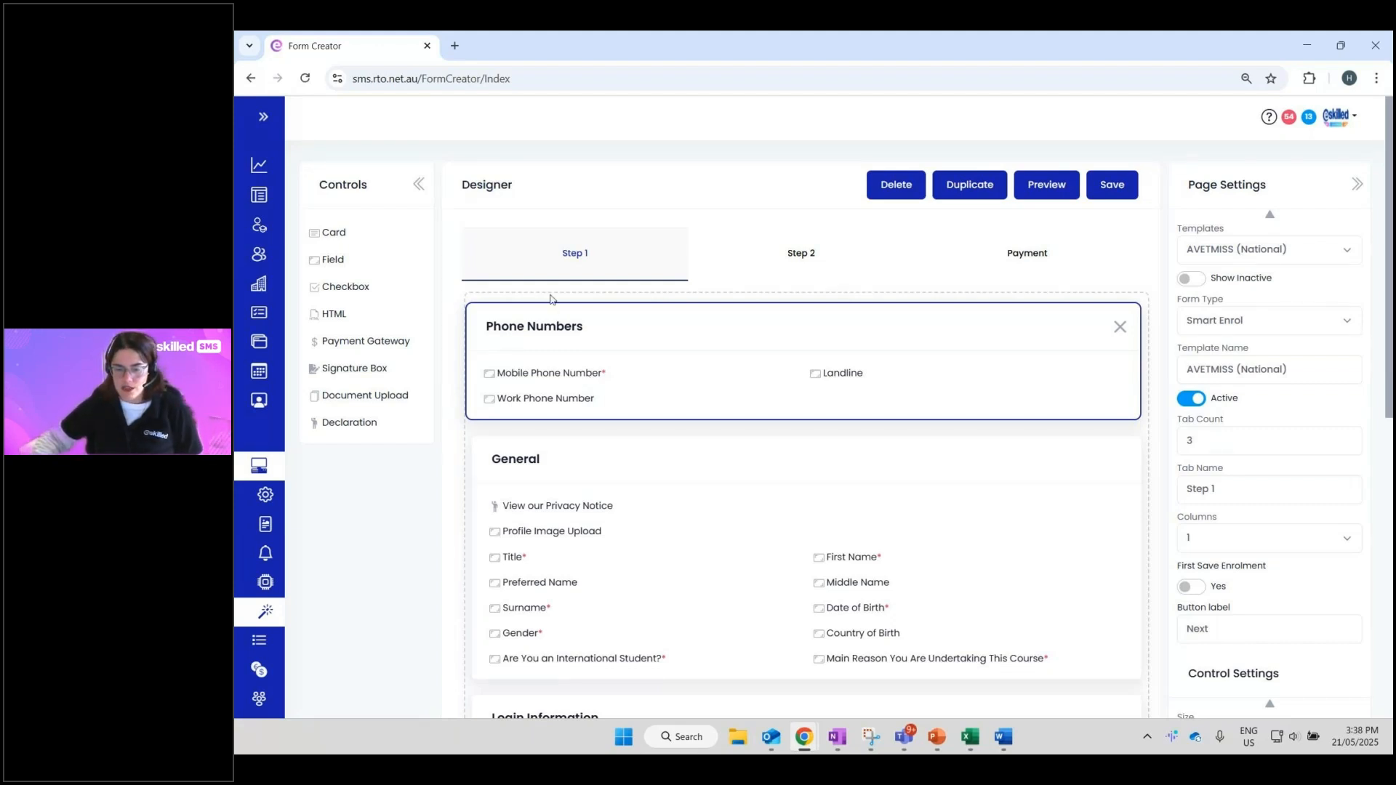
- Shorten the Mobile Phone Number field's label to 'Mobile'
click(506, 372)
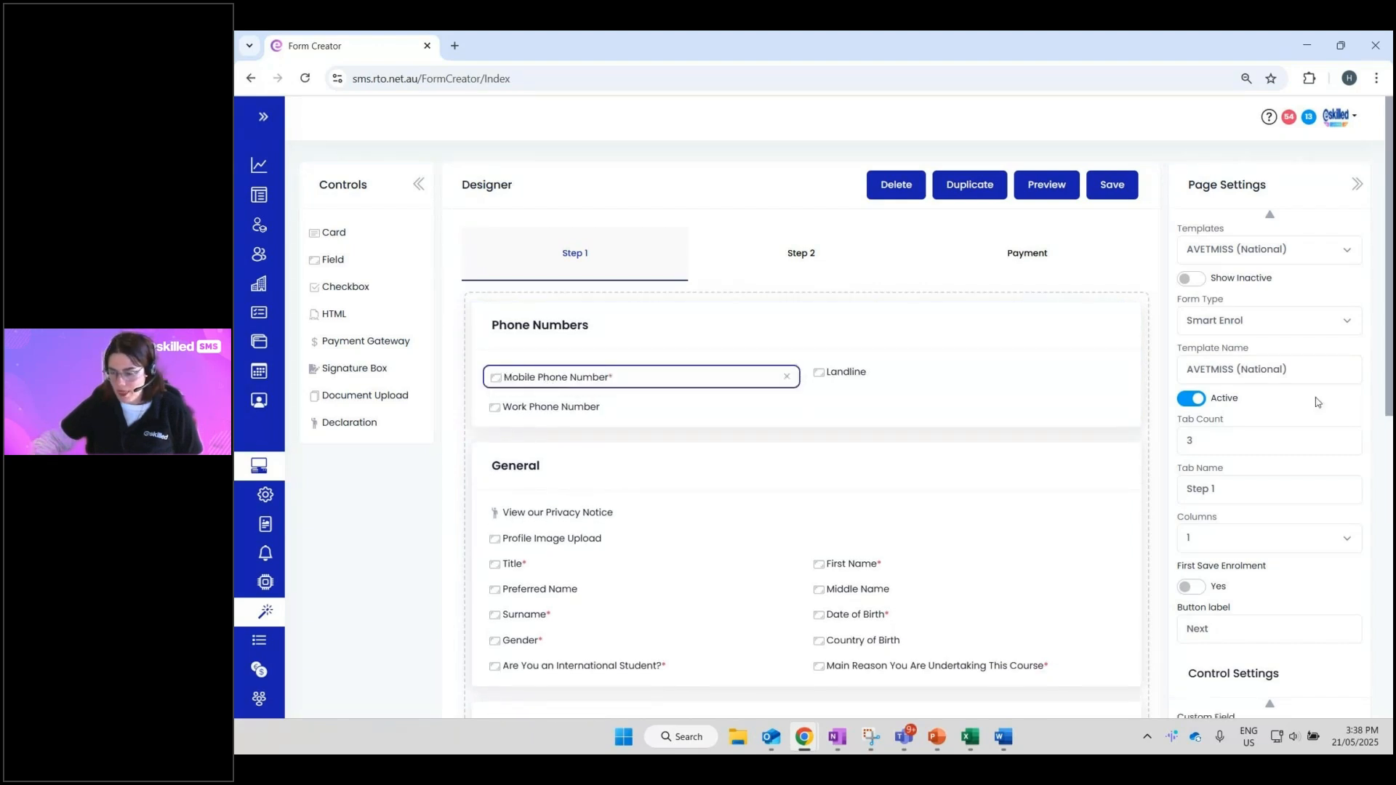
scroll(1302, 417, down, 4)
drag(1311, 622, 1388, 643)
click(1222, 625)
key(BackSpace)
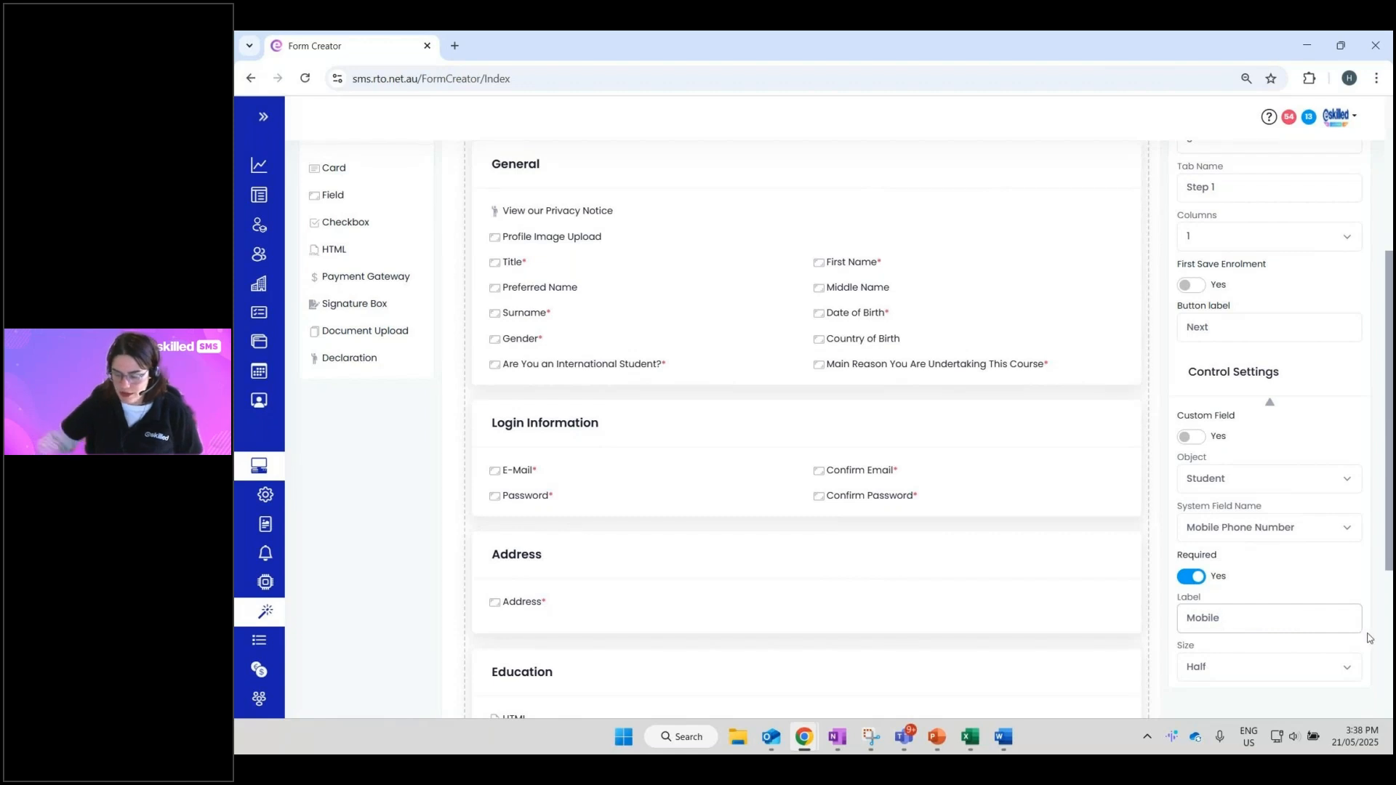
click(1314, 566)
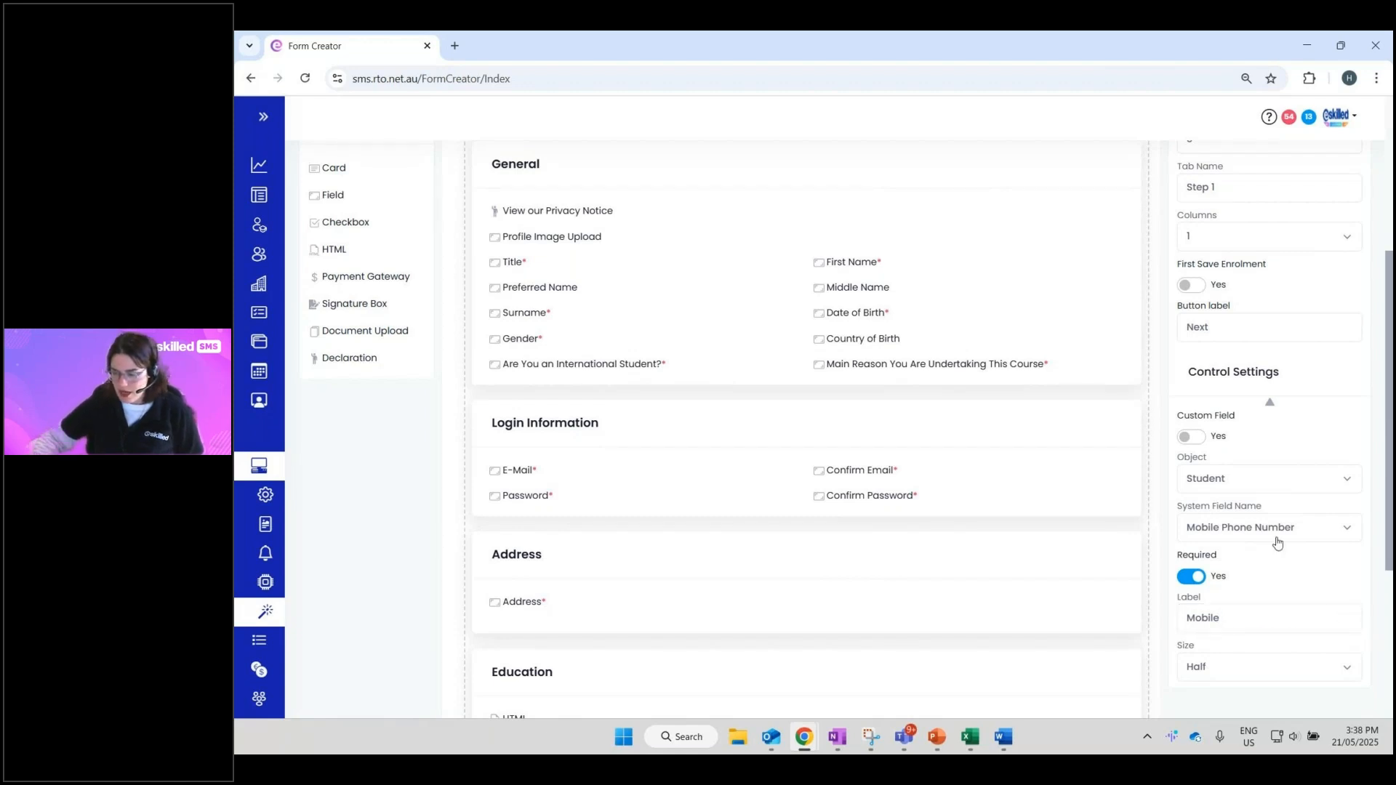
- Refresh the Form Creator, discarding the unsaved designer changes
drag(1278, 372, 1190, 360)
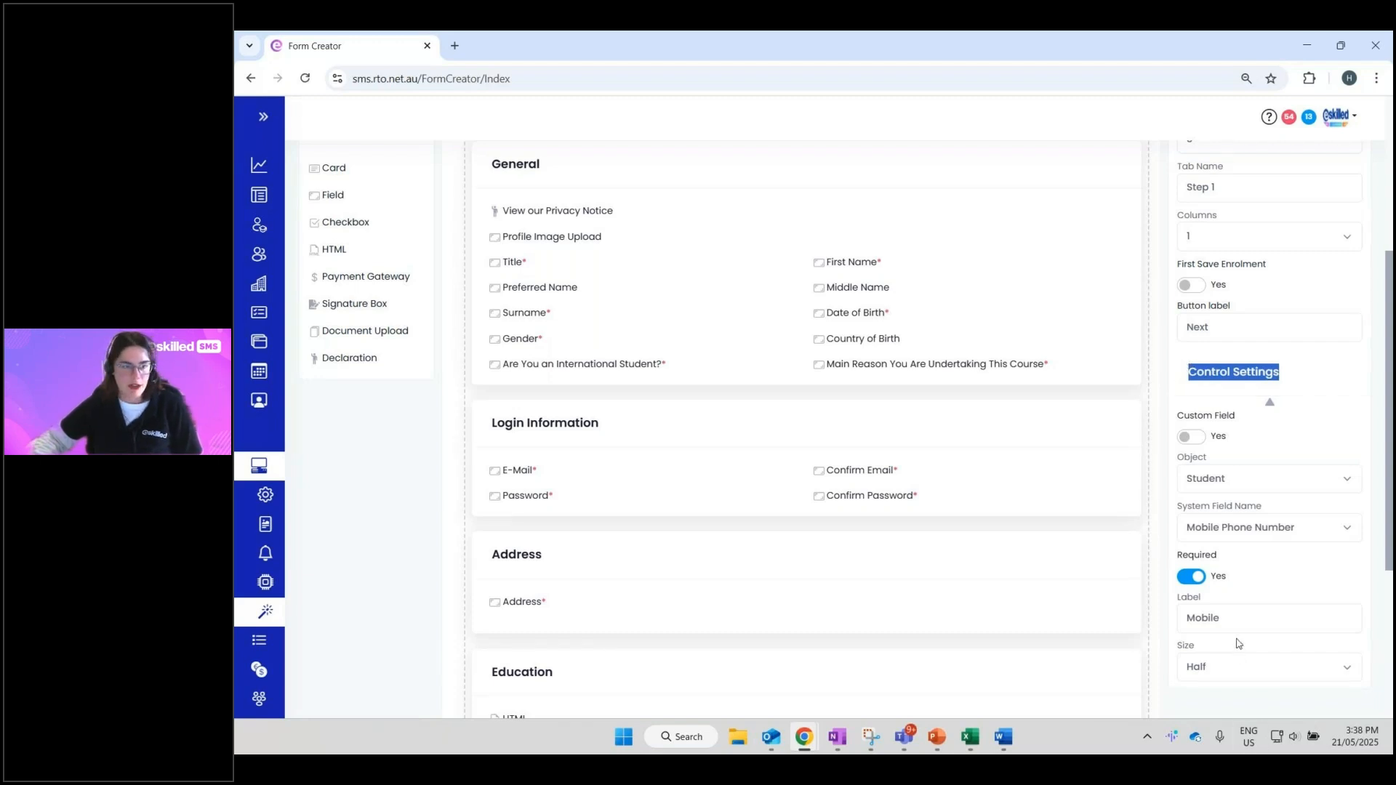
scroll(1246, 605, up, 4)
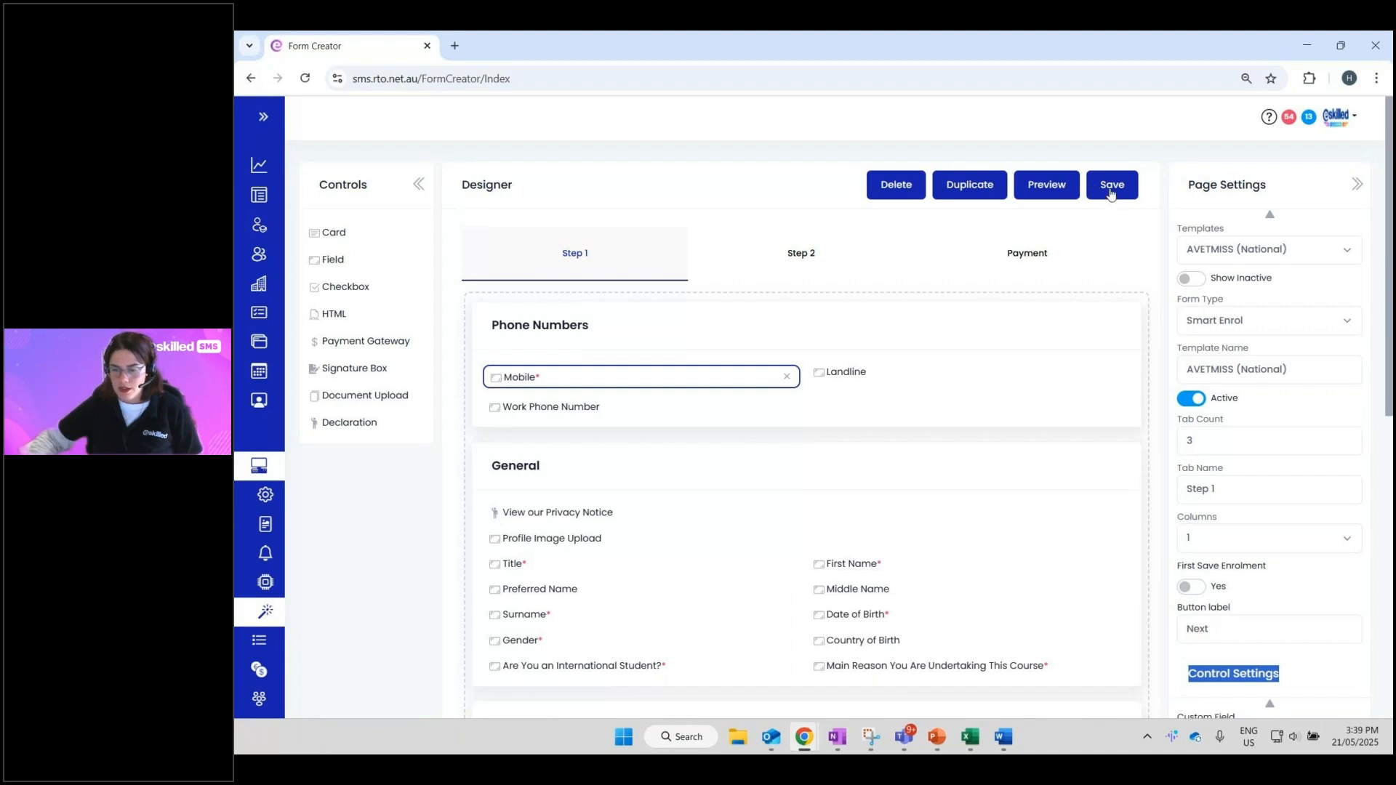
click(305, 78)
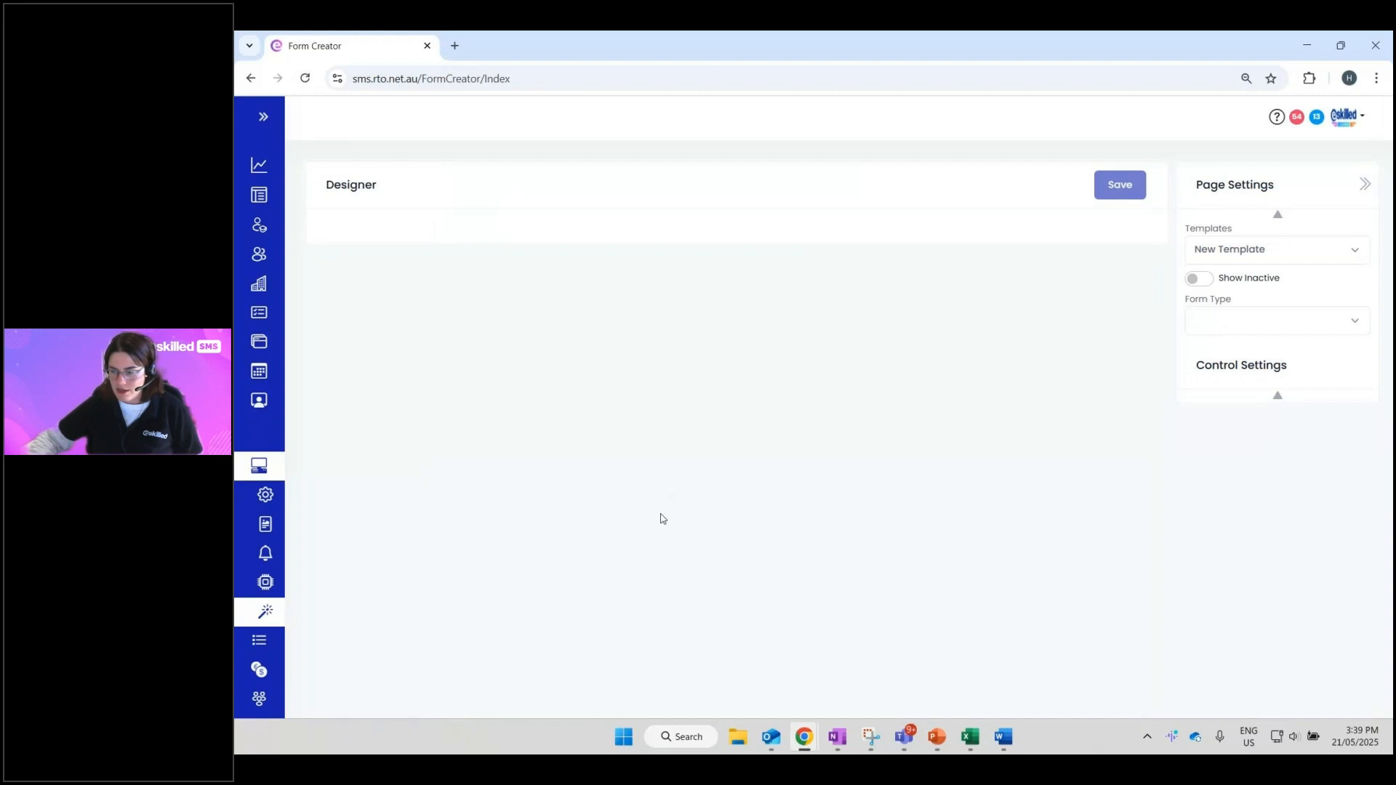
- Search Templates for 'avet' and reload AVETMISS (National) in its original layout
click(1234, 254)
text(ave)
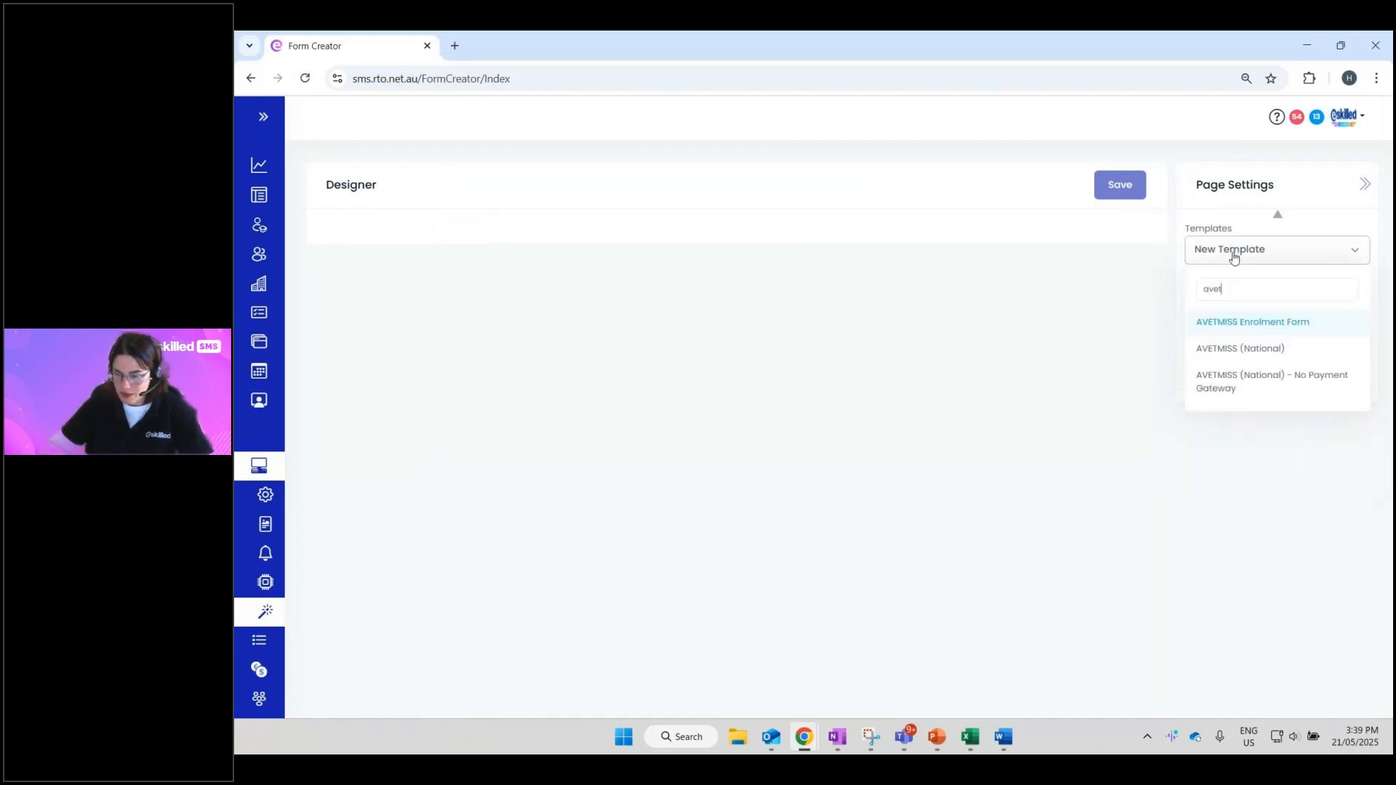
text(t)
click(1279, 352)
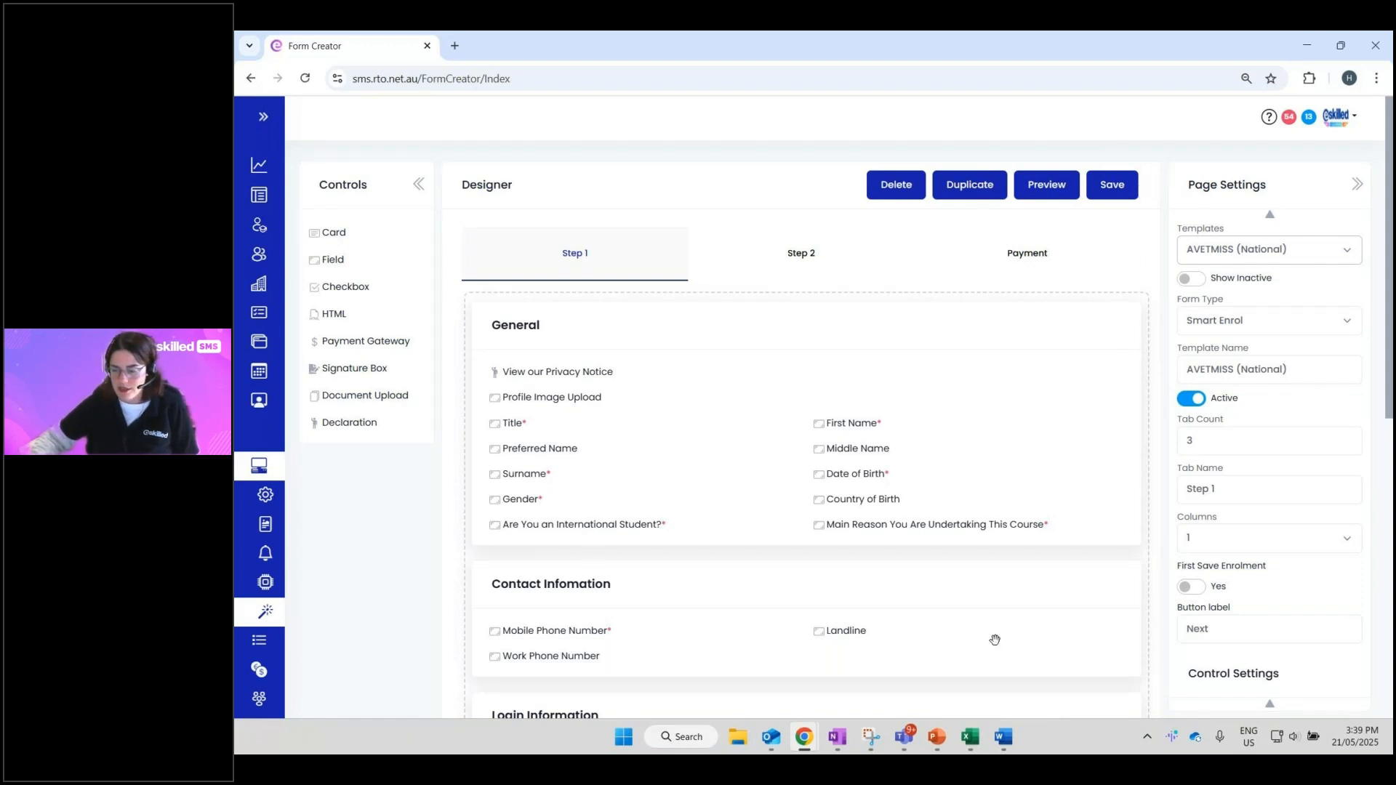
click(1054, 190)
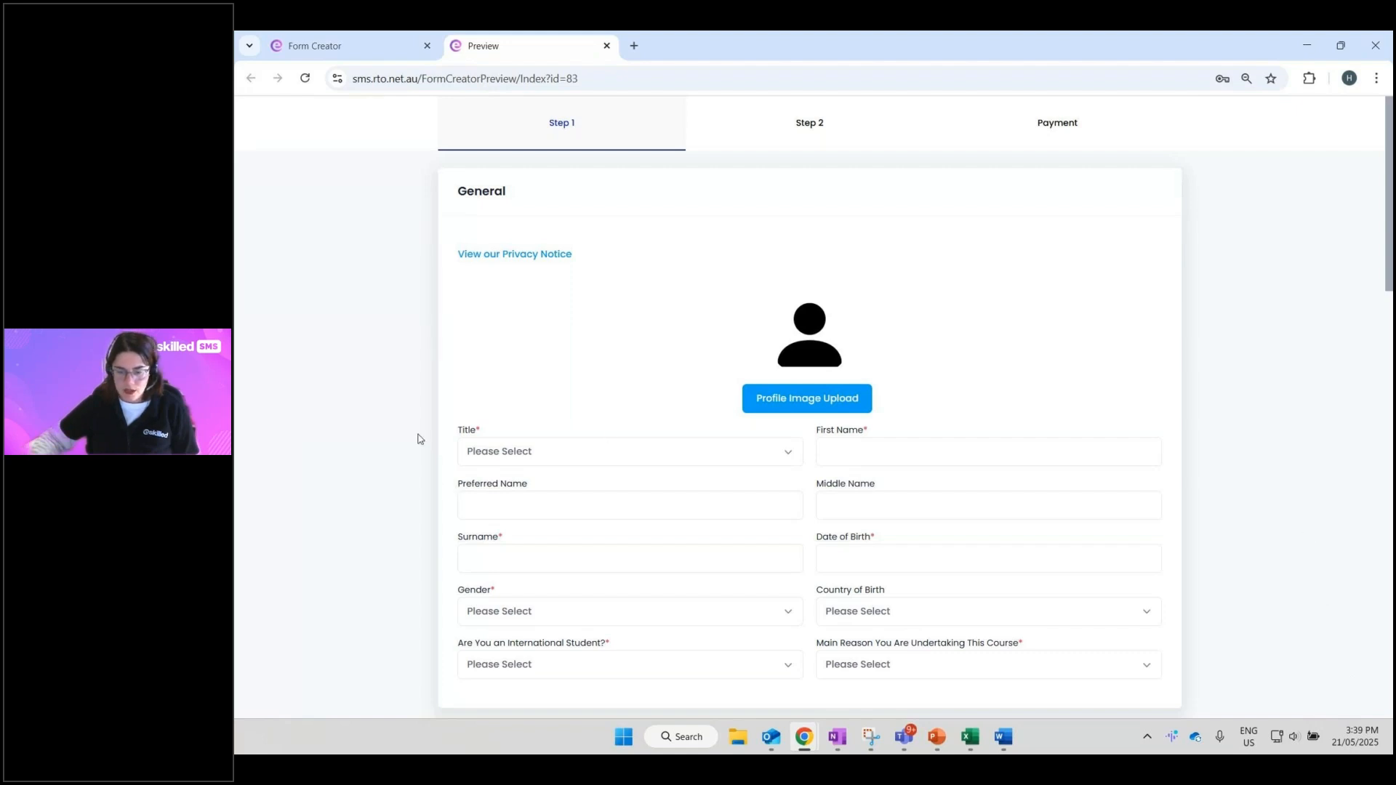
scroll(399, 379, down, 3)
scroll(399, 379, up, 2)
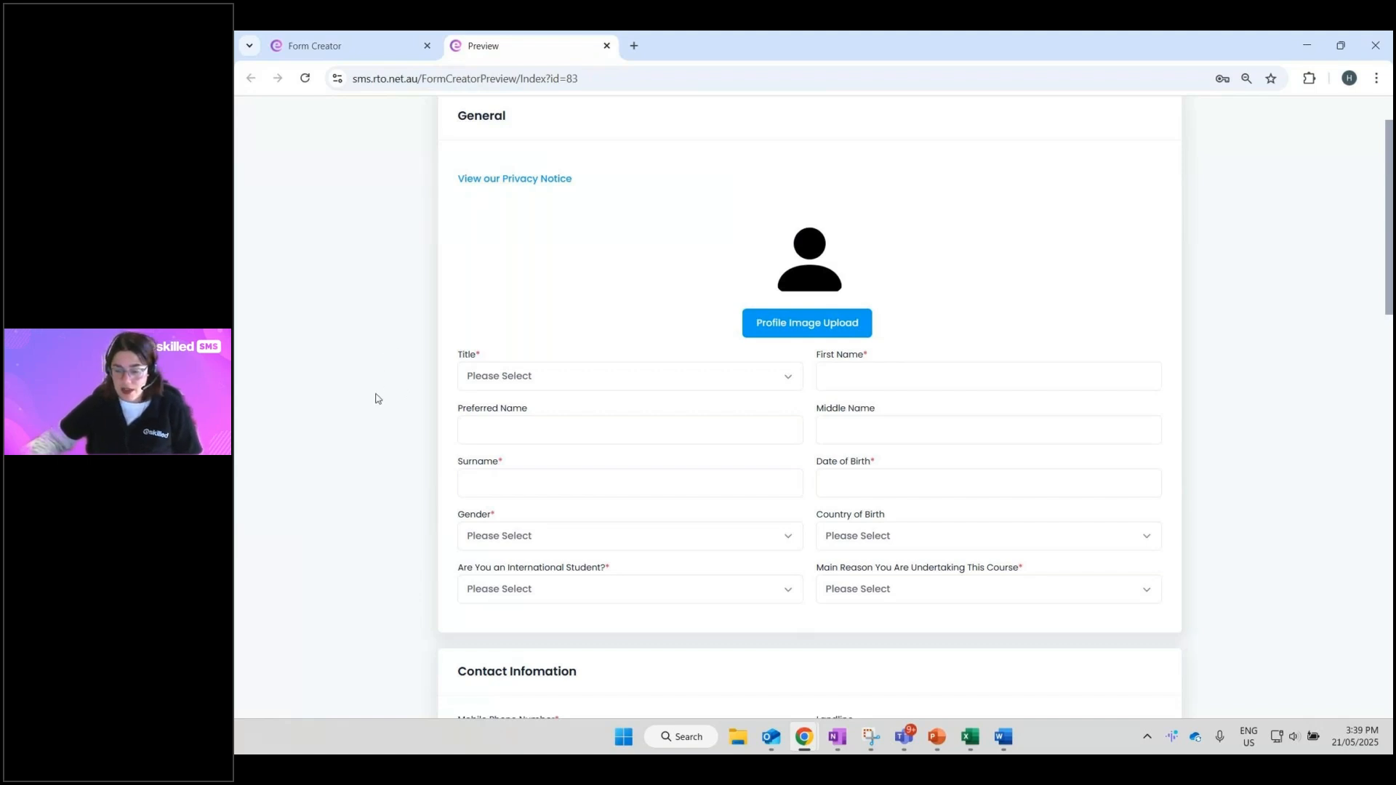
scroll(375, 398, down, 5)
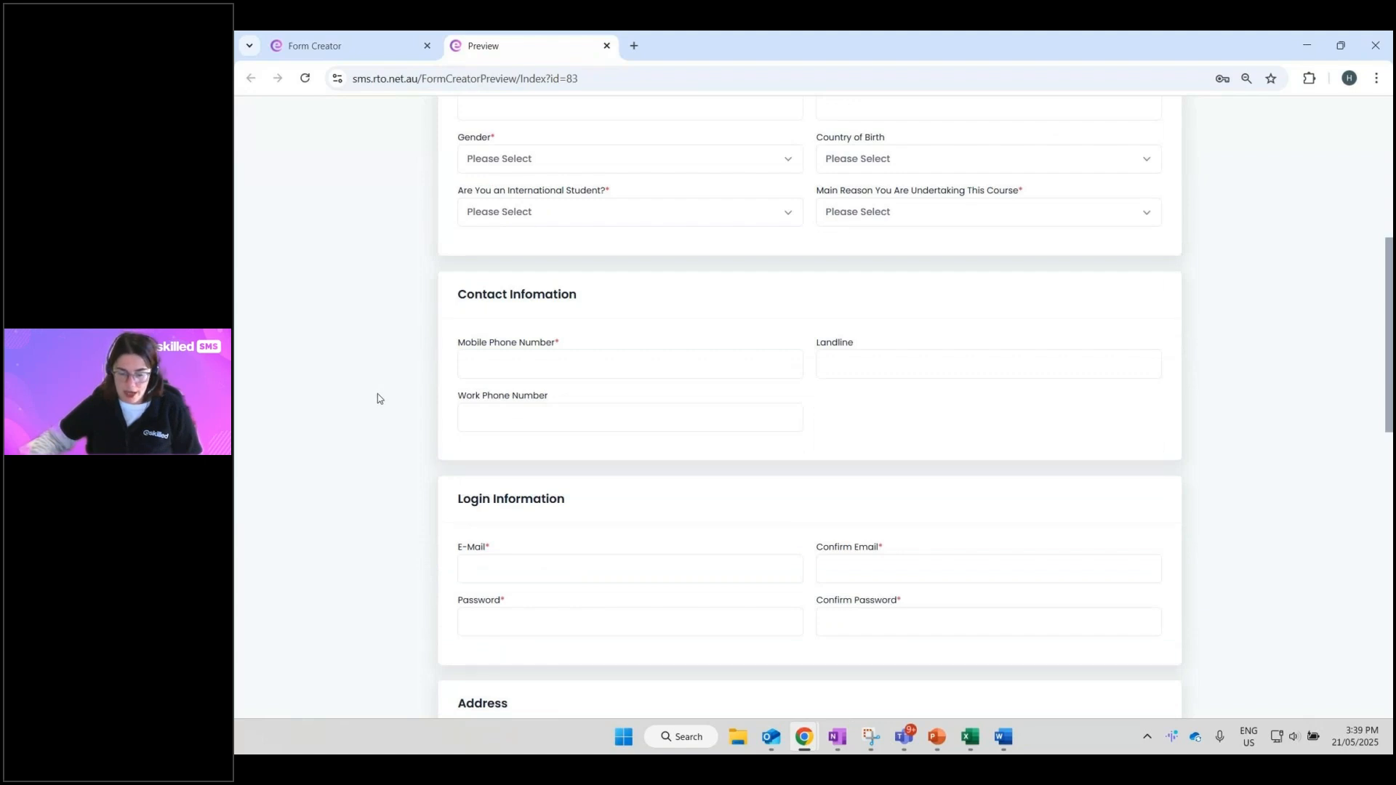
scroll(377, 400, down, 7)
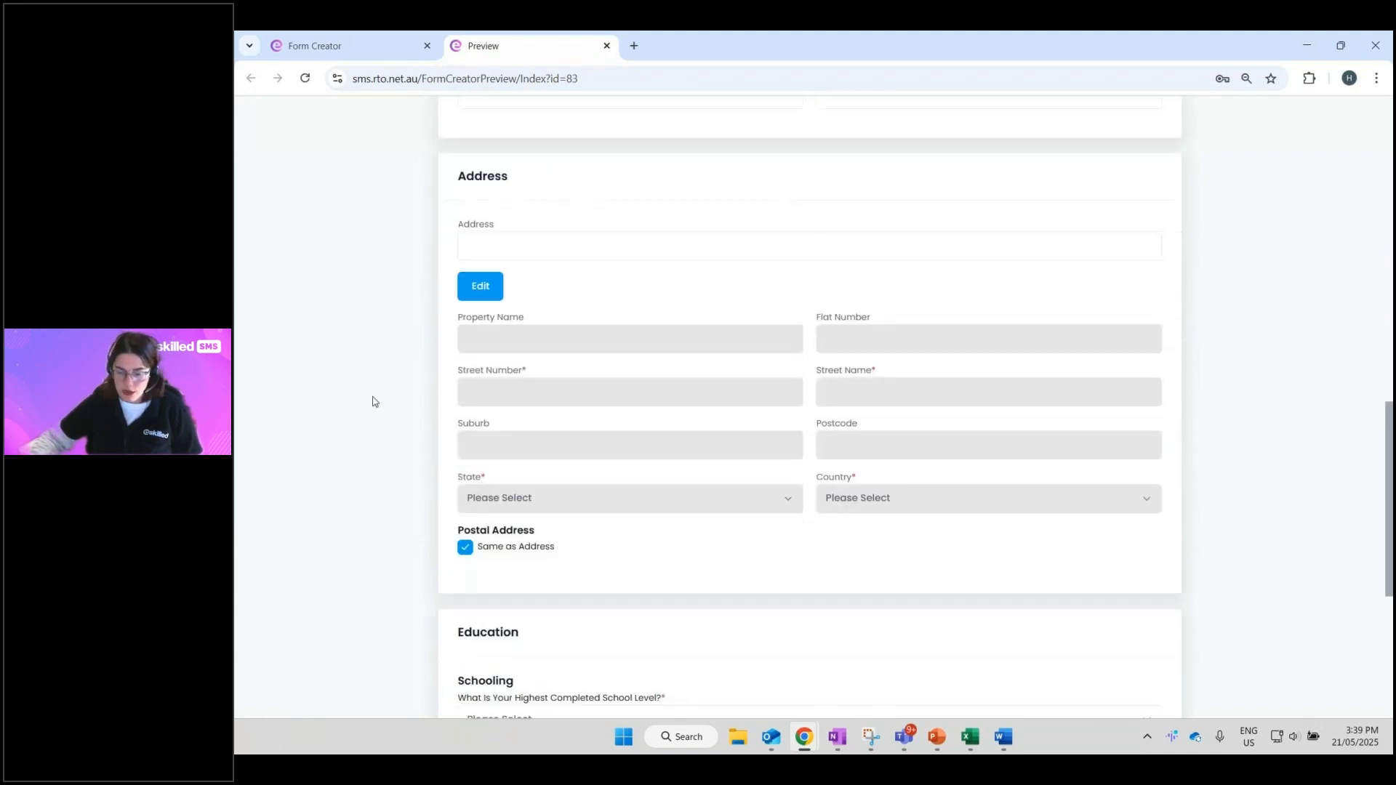
scroll(373, 402, down, 5)
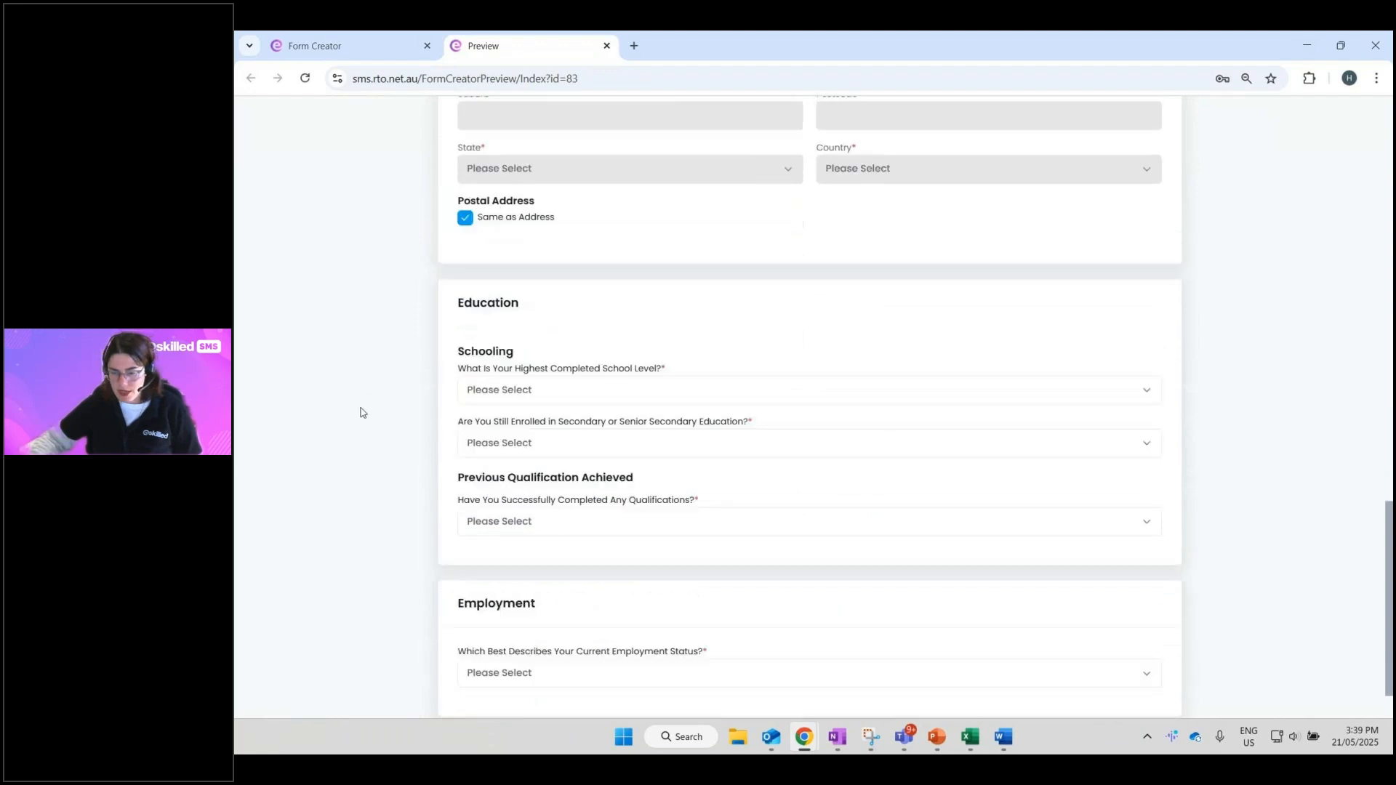
scroll(362, 412, down, 1)
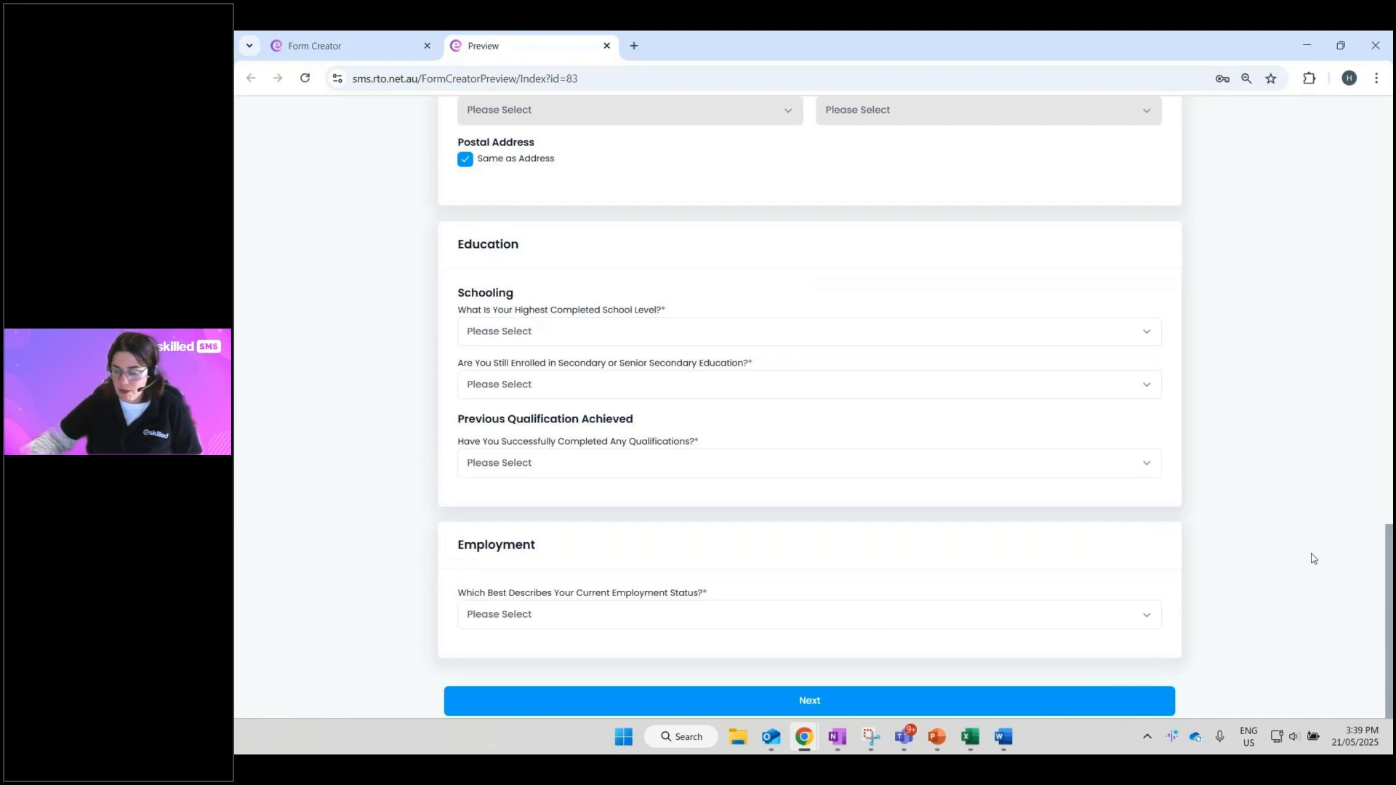
scroll(1313, 559, up, 20)
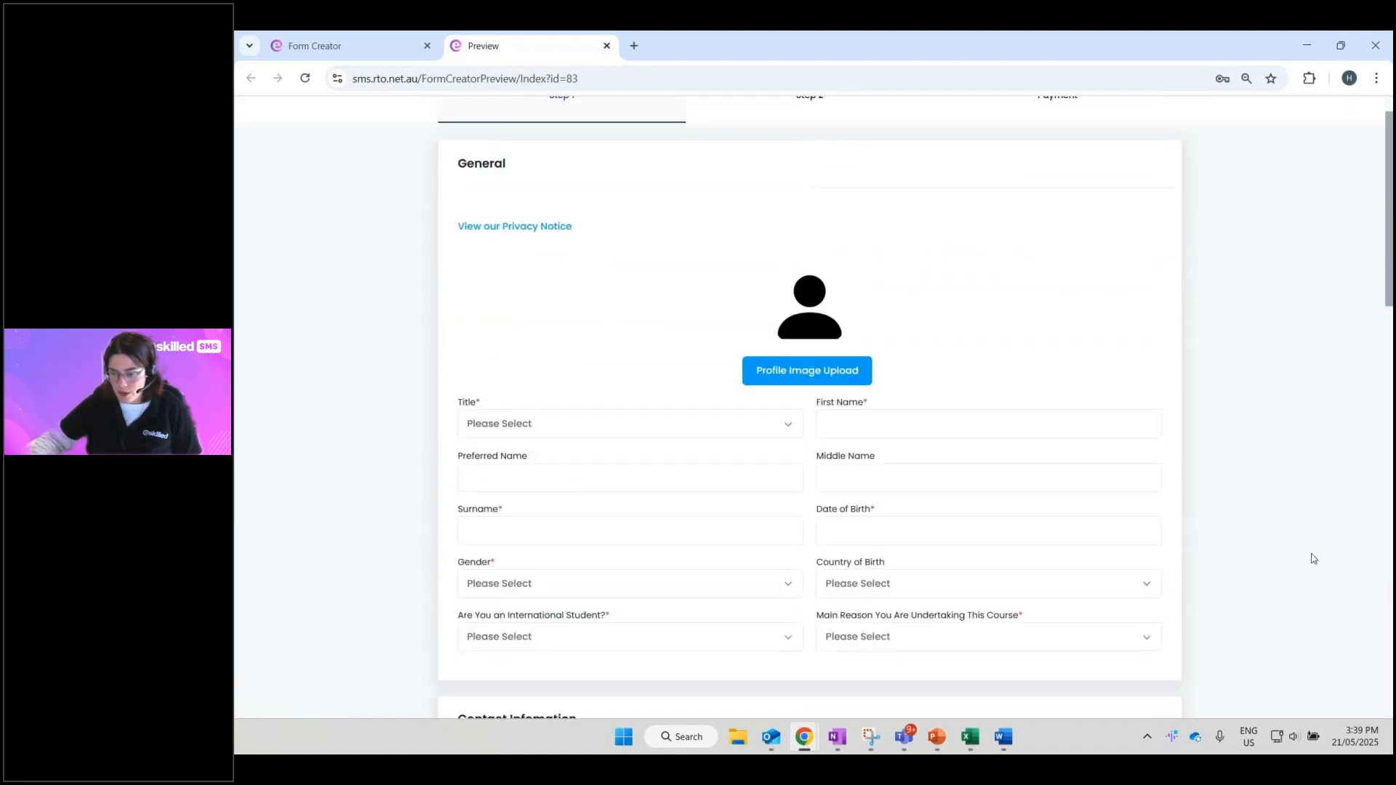
scroll(1312, 558, up, 1)
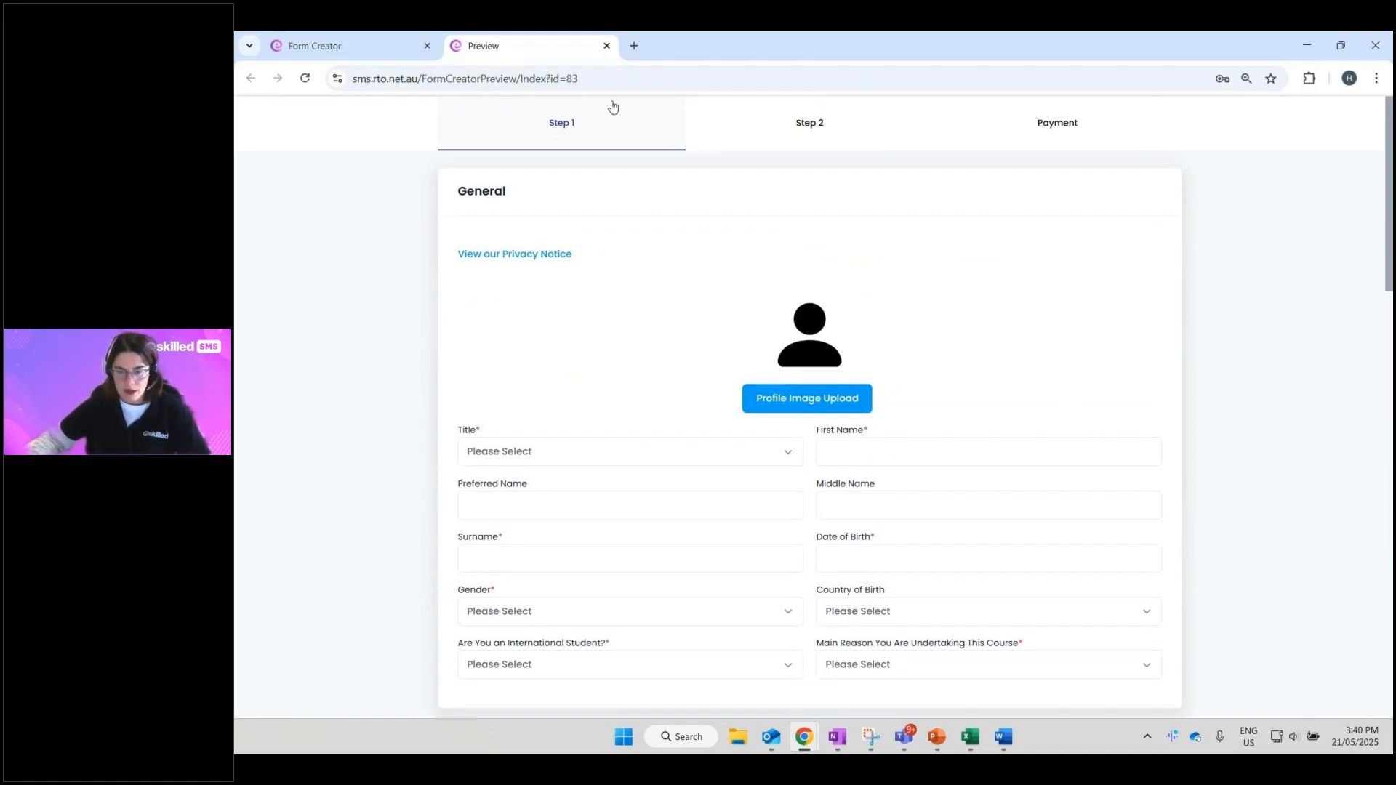
- Close the form preview and drop a new Card between General and Contact Infomation
click(607, 45)
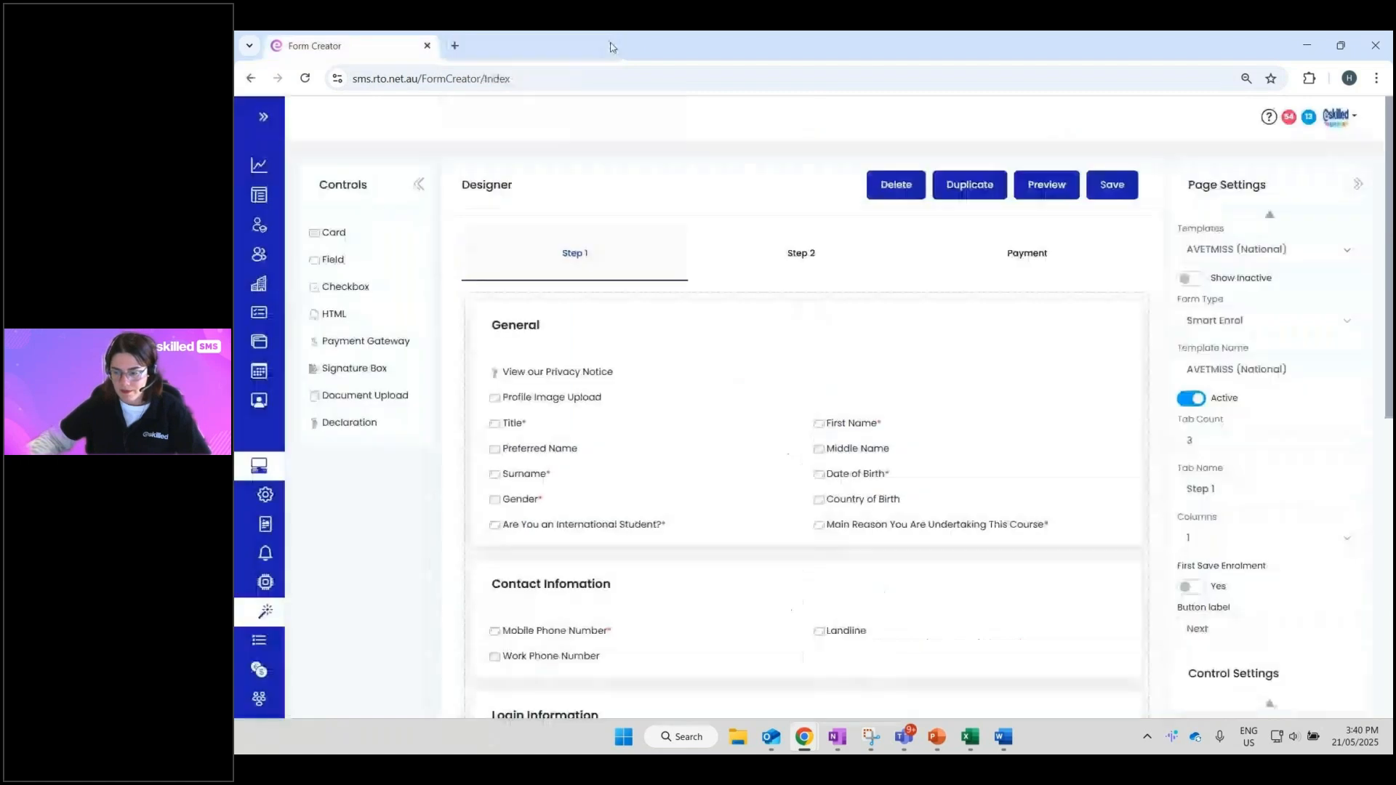
key(alt+Tab)
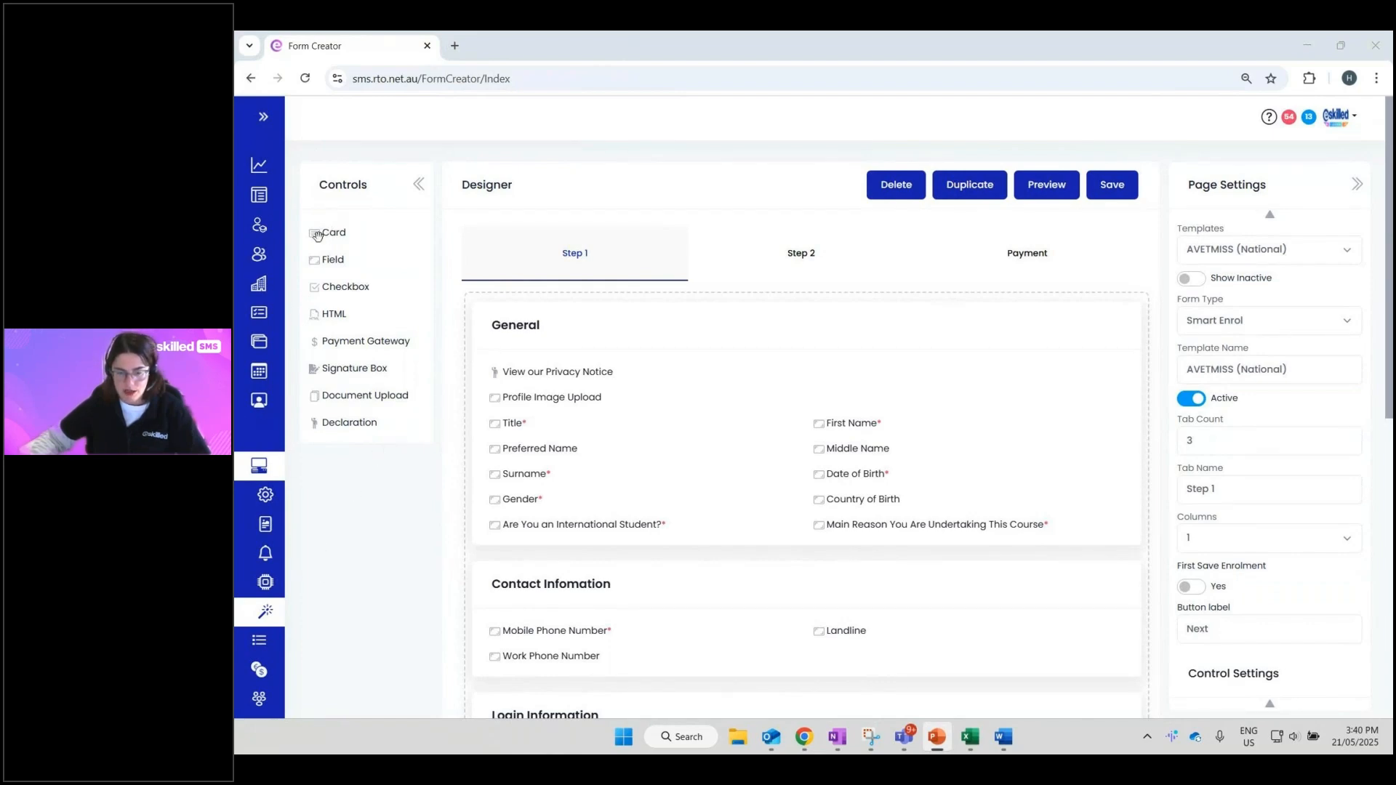
drag(317, 232, 510, 573)
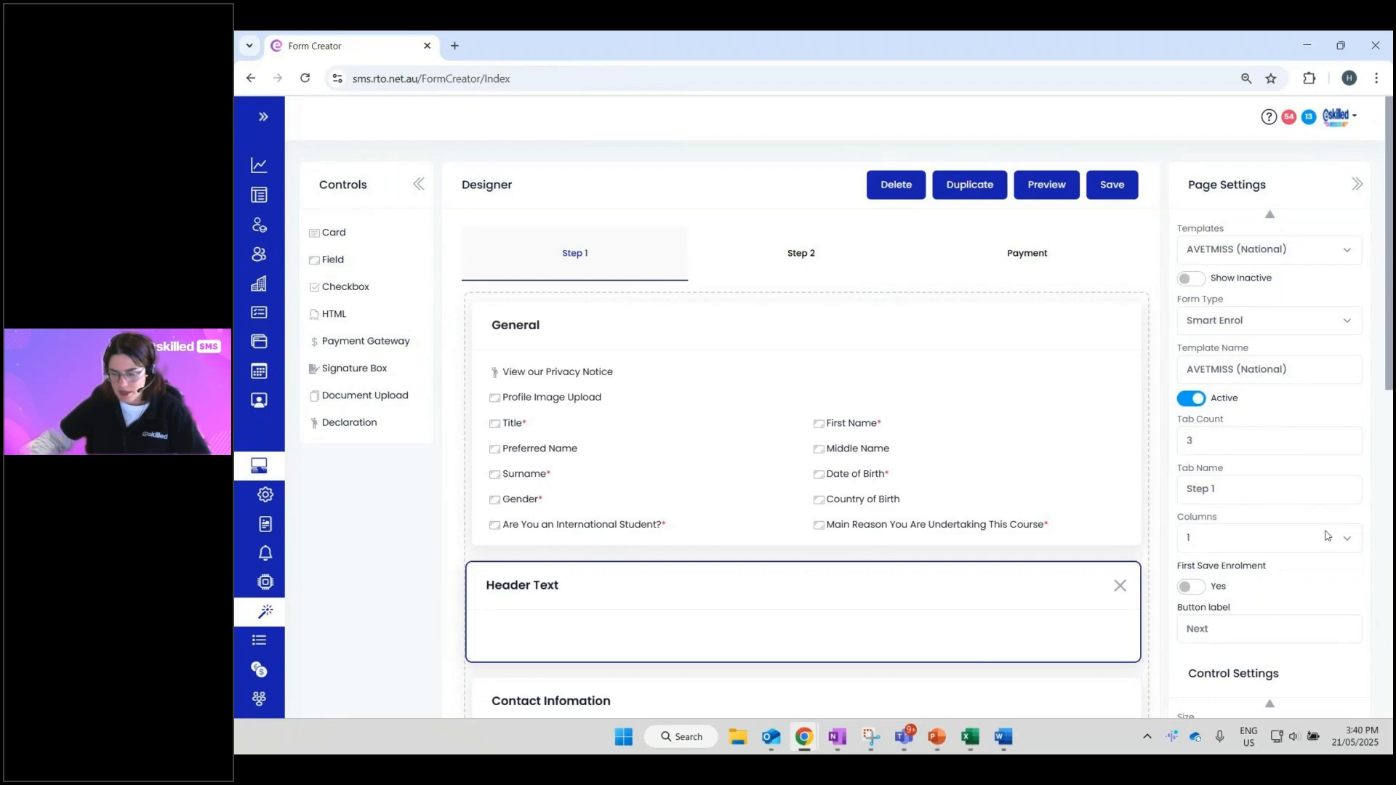
scroll(1326, 537, down, 4)
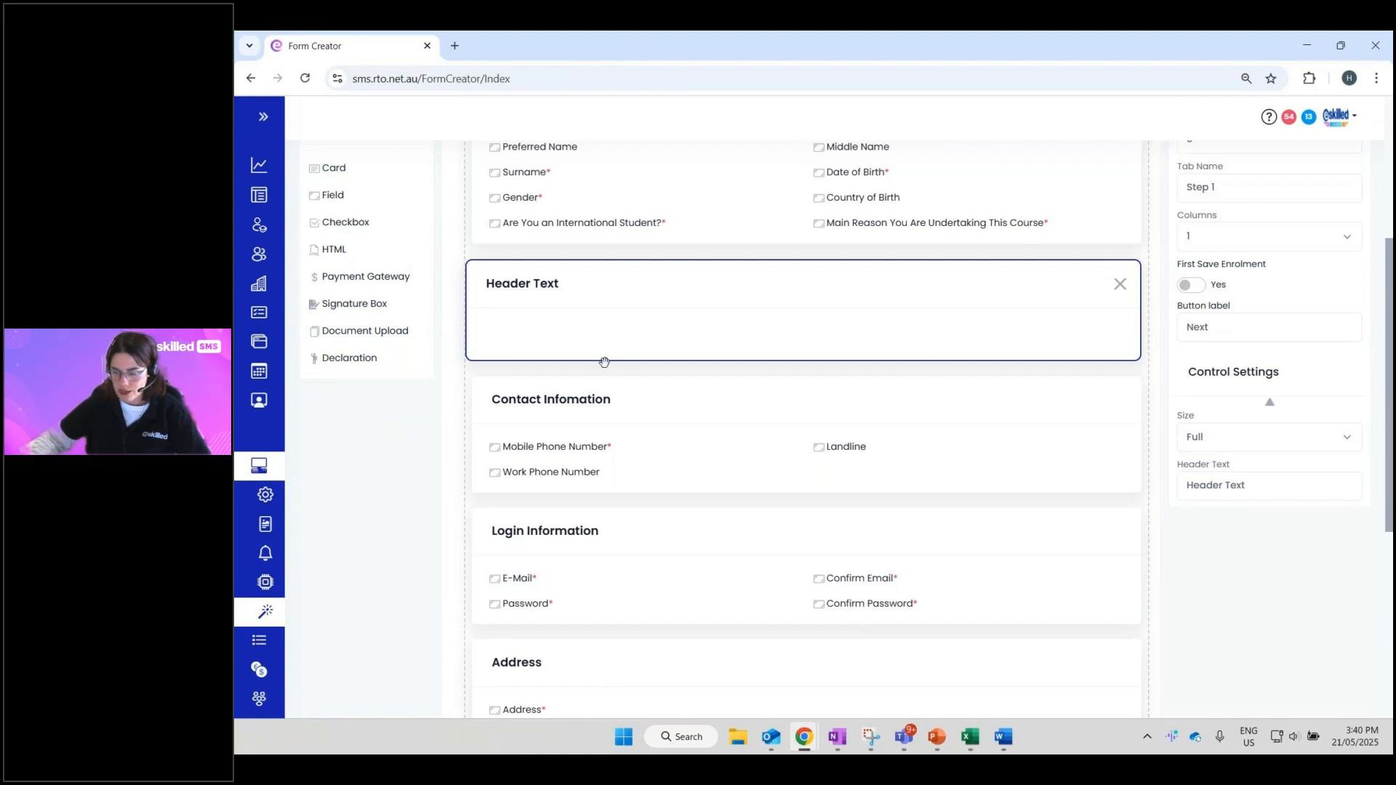
- Switch the new card to half width, then back to full width
click(1227, 439)
click(1227, 485)
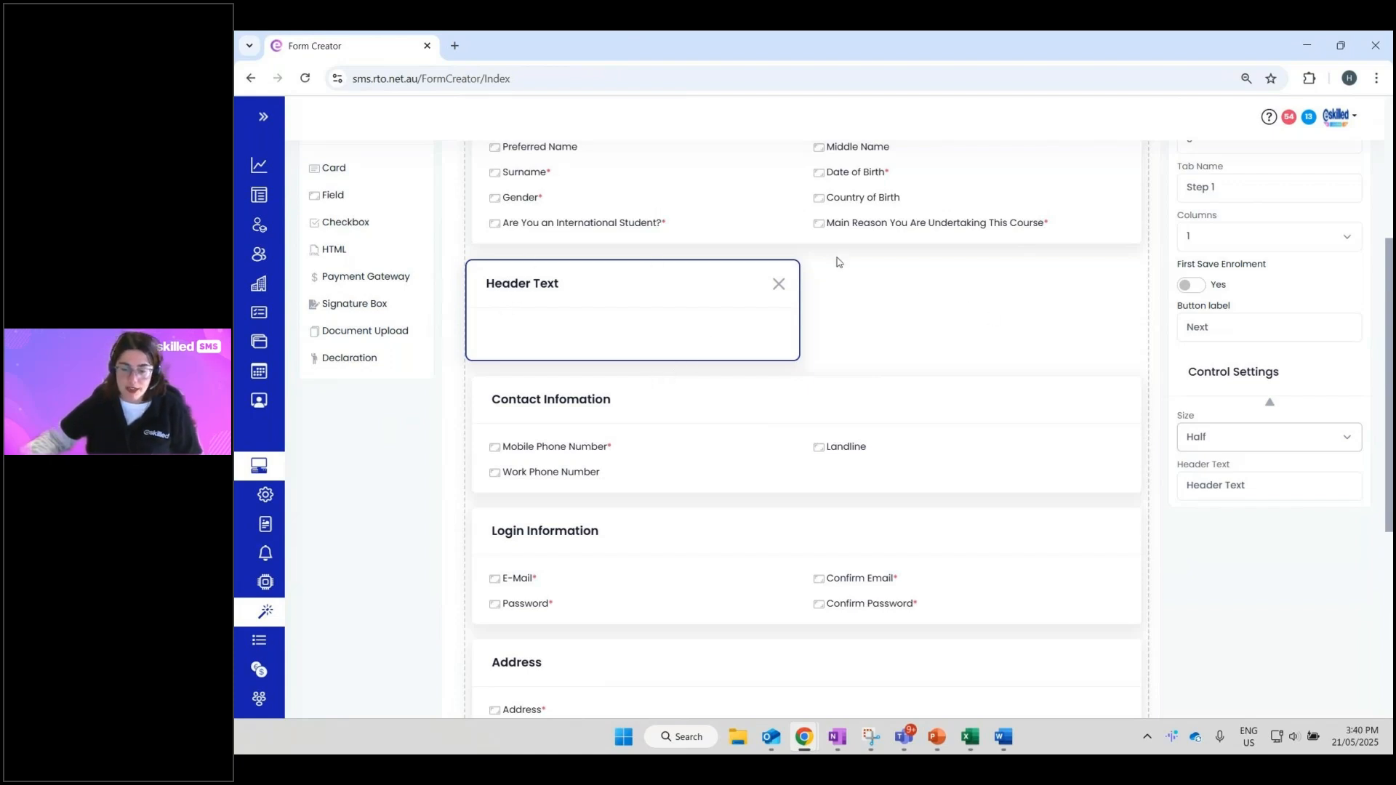
click(1186, 441)
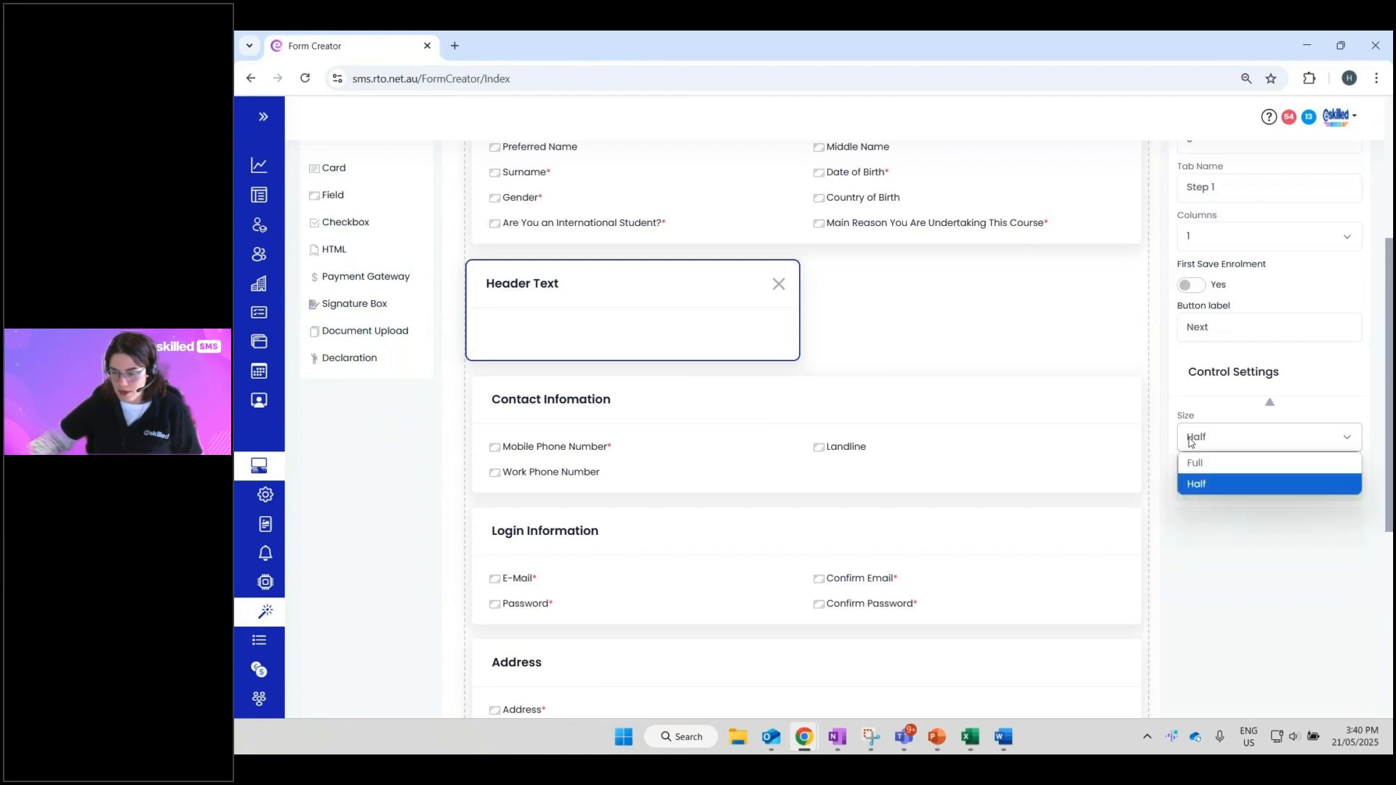
click(1219, 472)
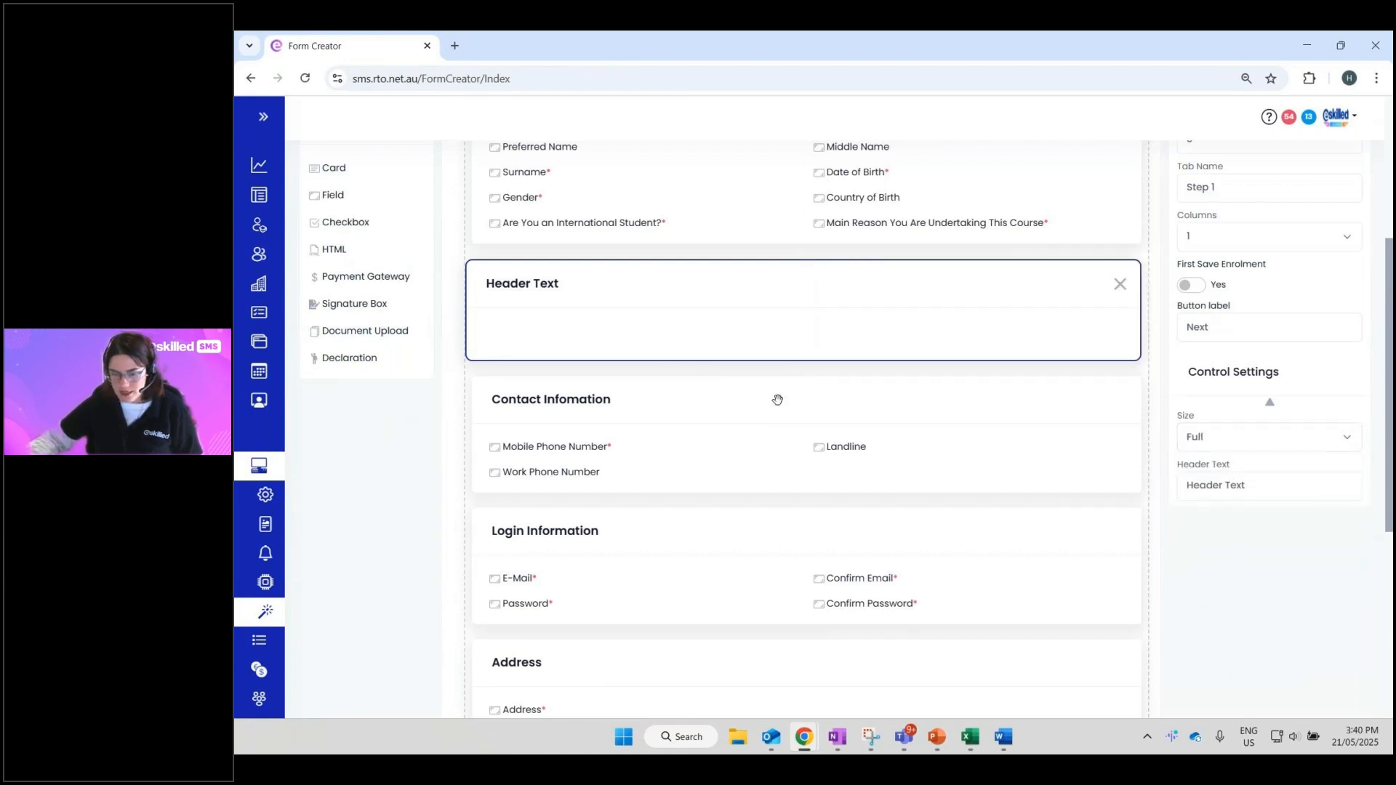
- Set the new card's Header Text to 'Dietary Requirements', fixing the typo
triple_click(1326, 480)
text(Dietary)
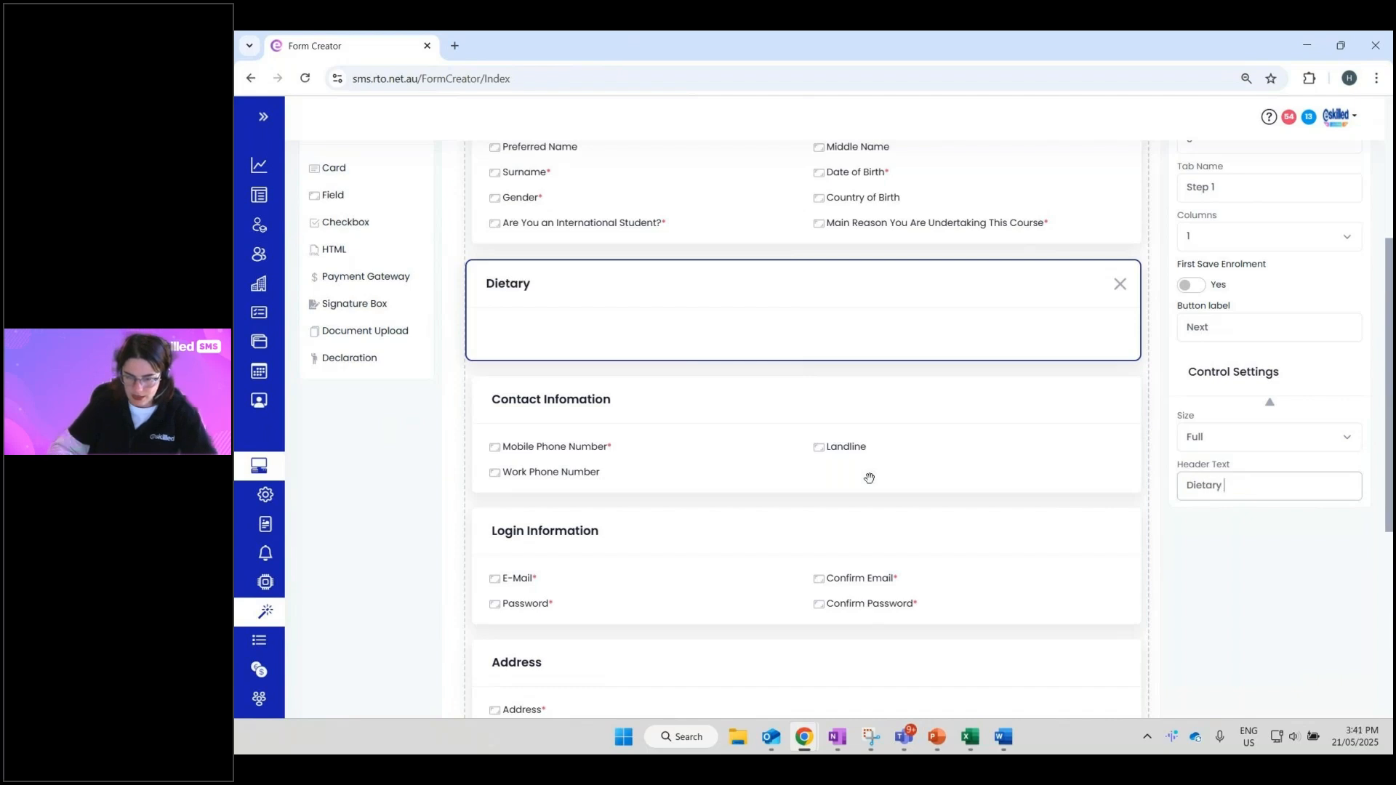
text( Rerquirements)
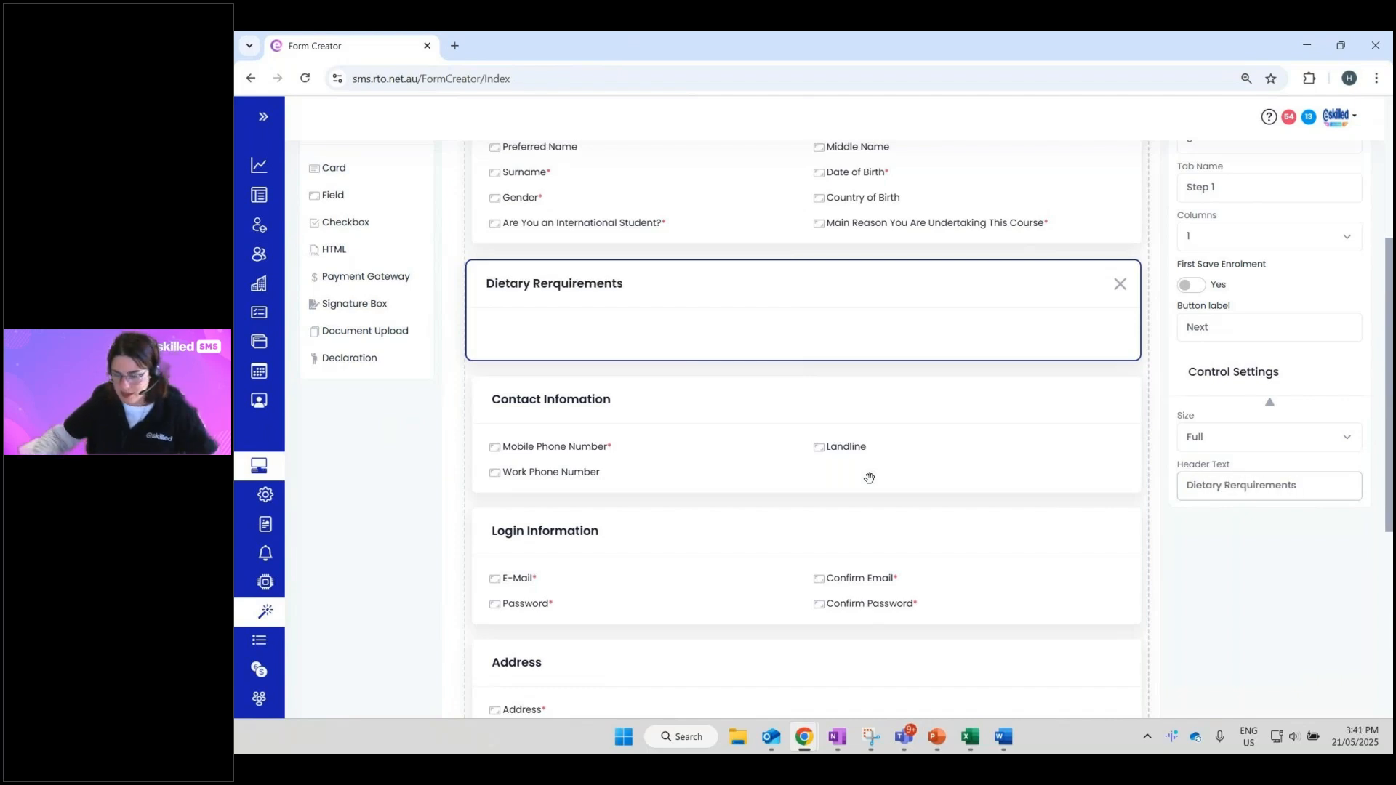
click(1190, 556)
click(1237, 484)
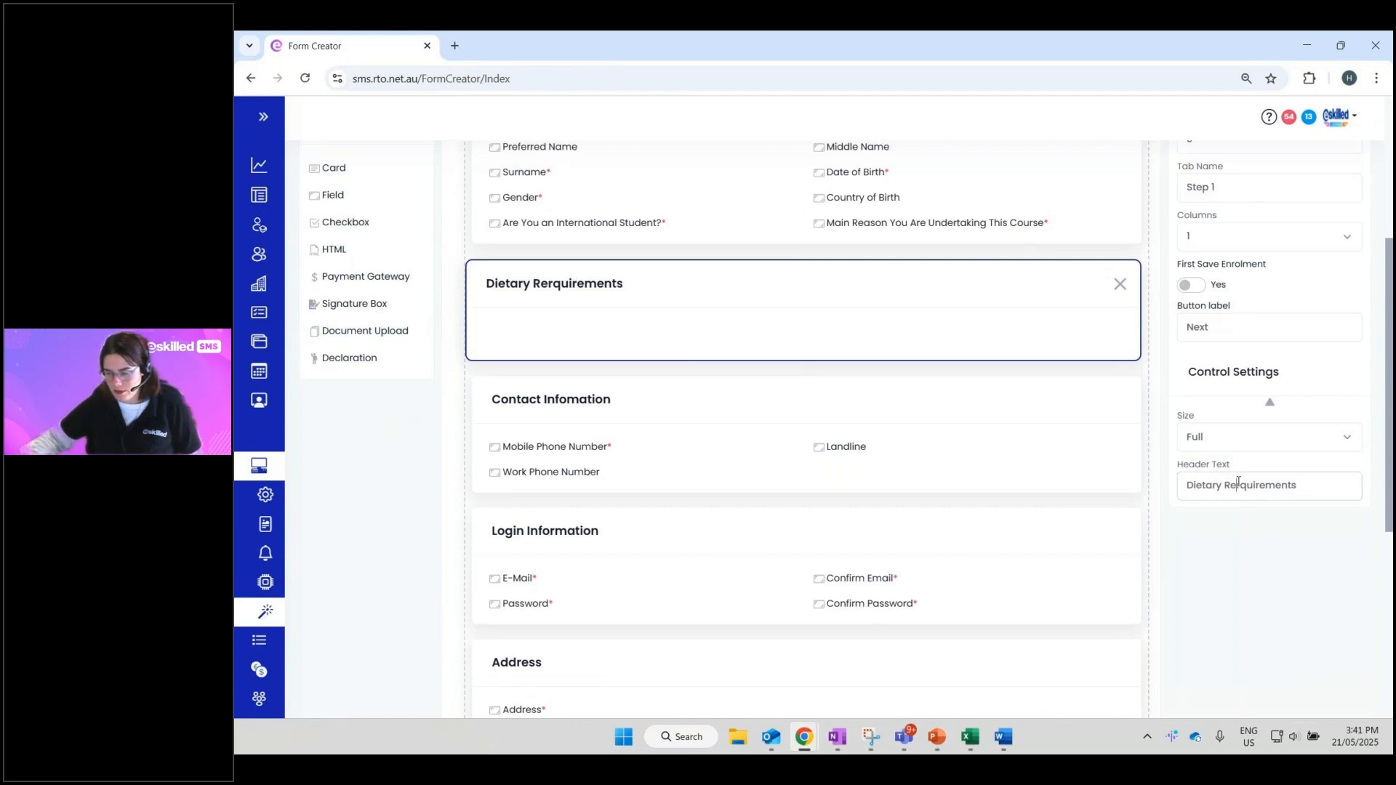
key(Delete)
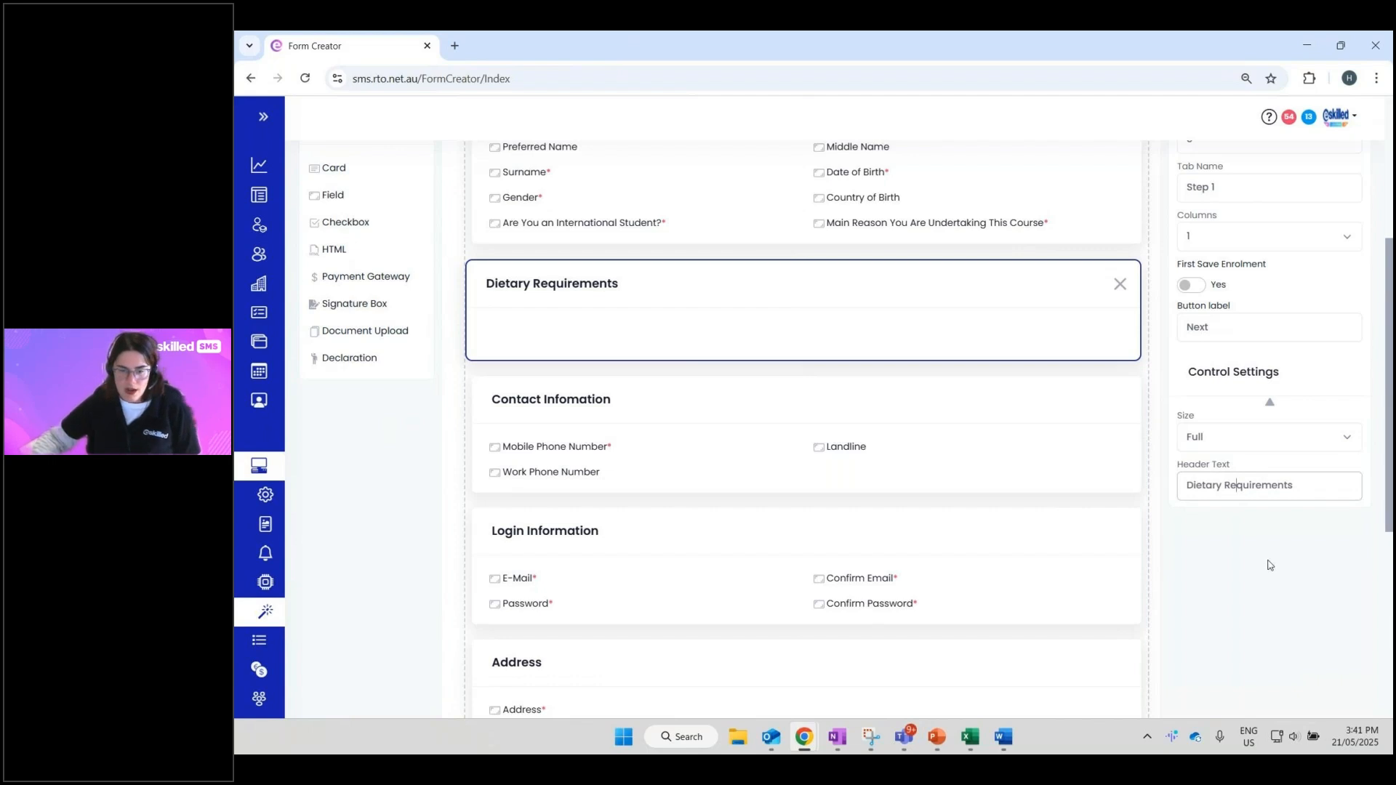
scroll(1268, 564, up, 2)
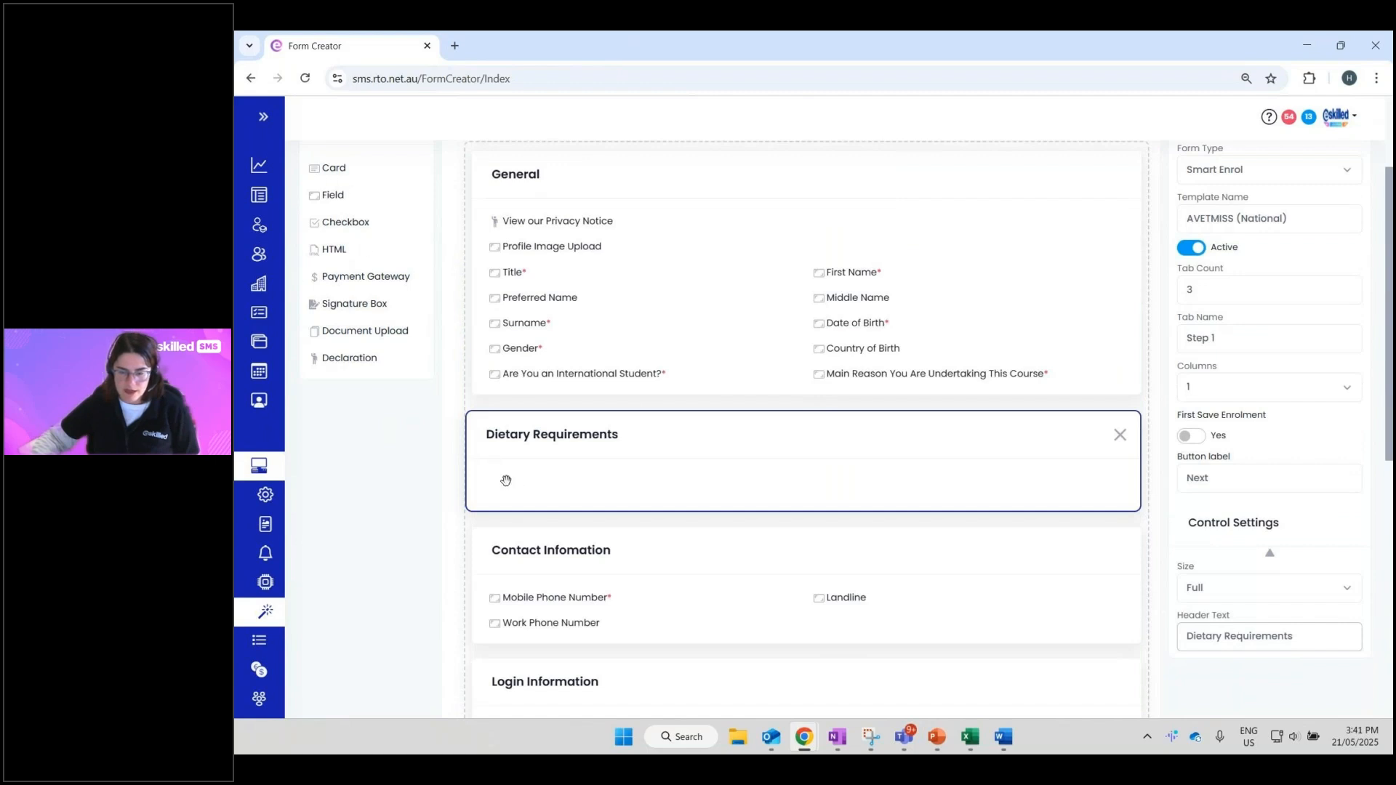
- Drop a Field into the Dietary Requirements card, enable Custom Field, and open the Object dropdown
drag(316, 200, 523, 501)
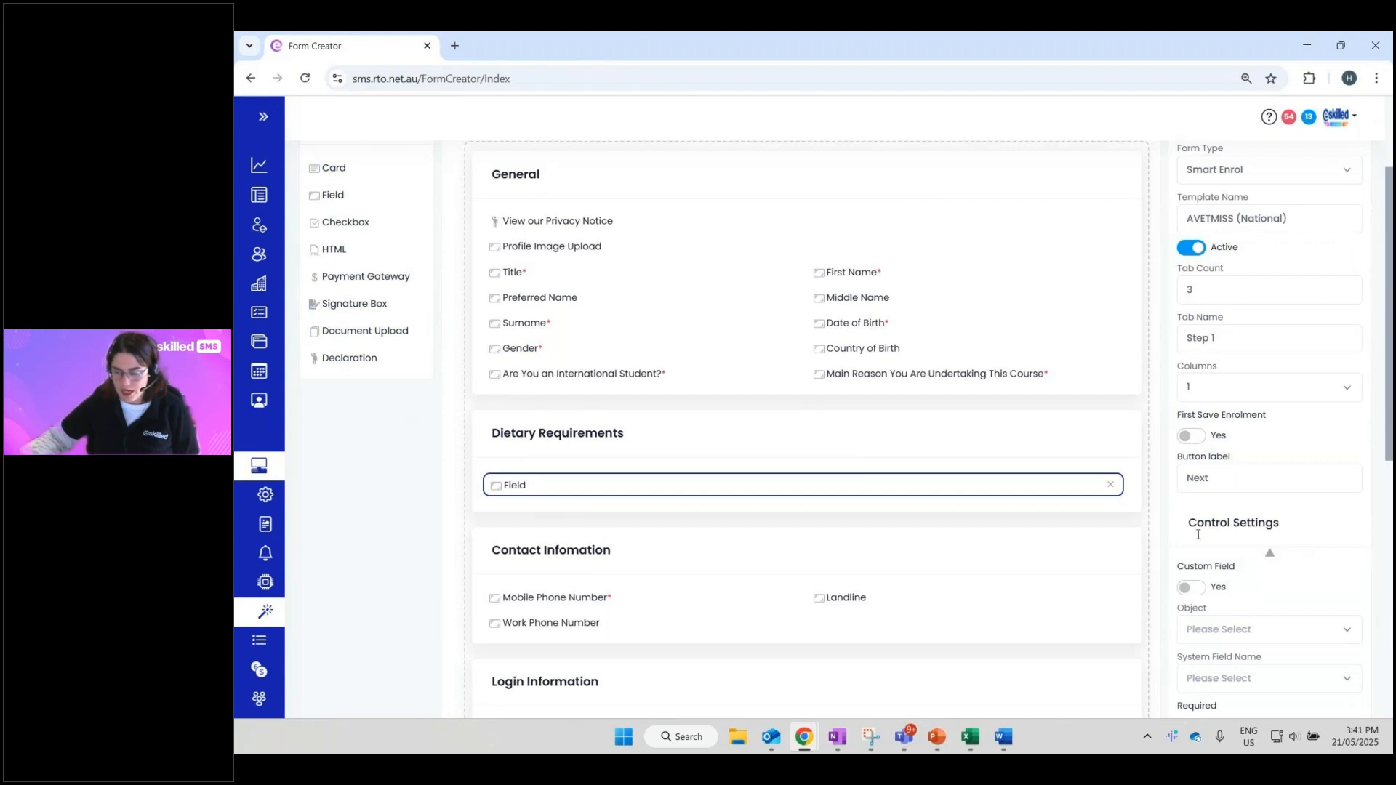
scroll(807, 429, down, 3)
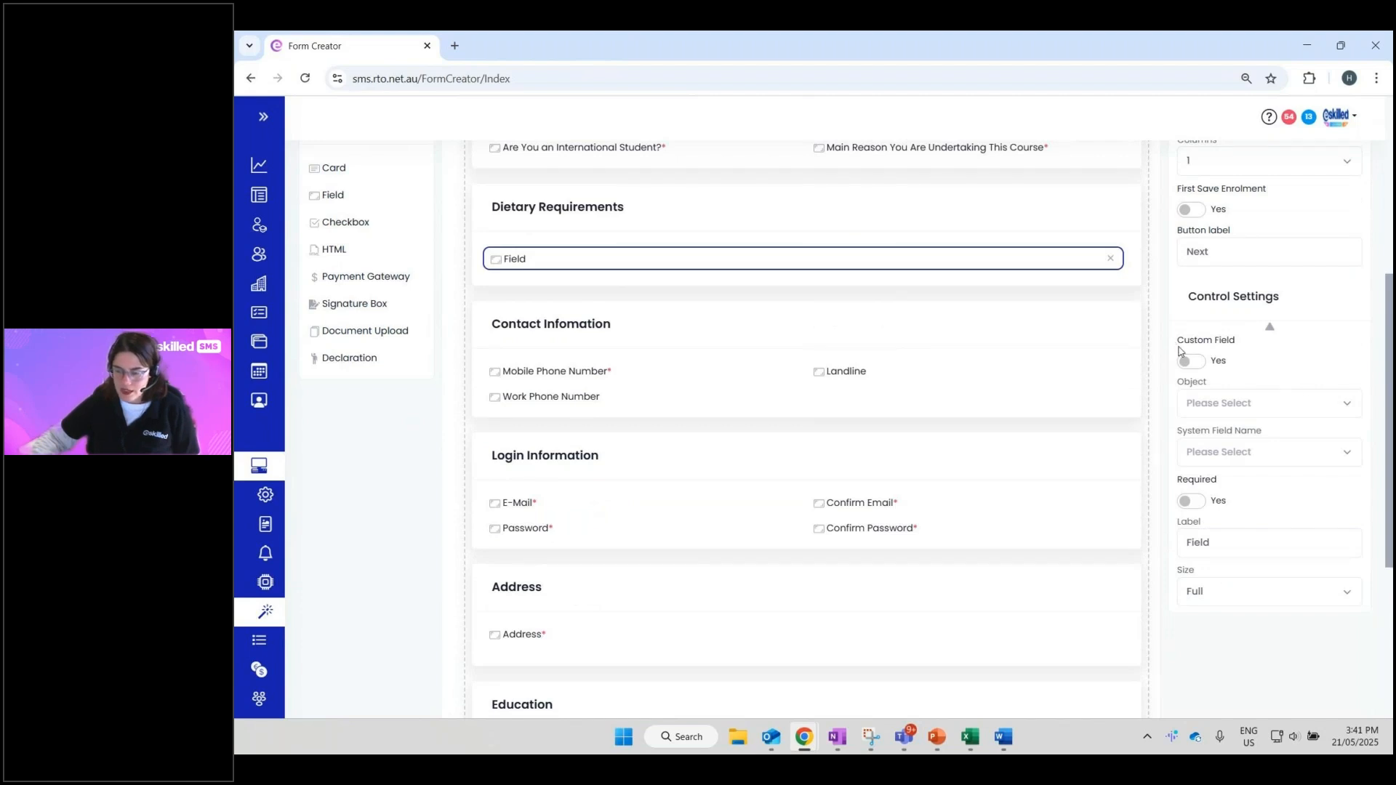
click(1195, 367)
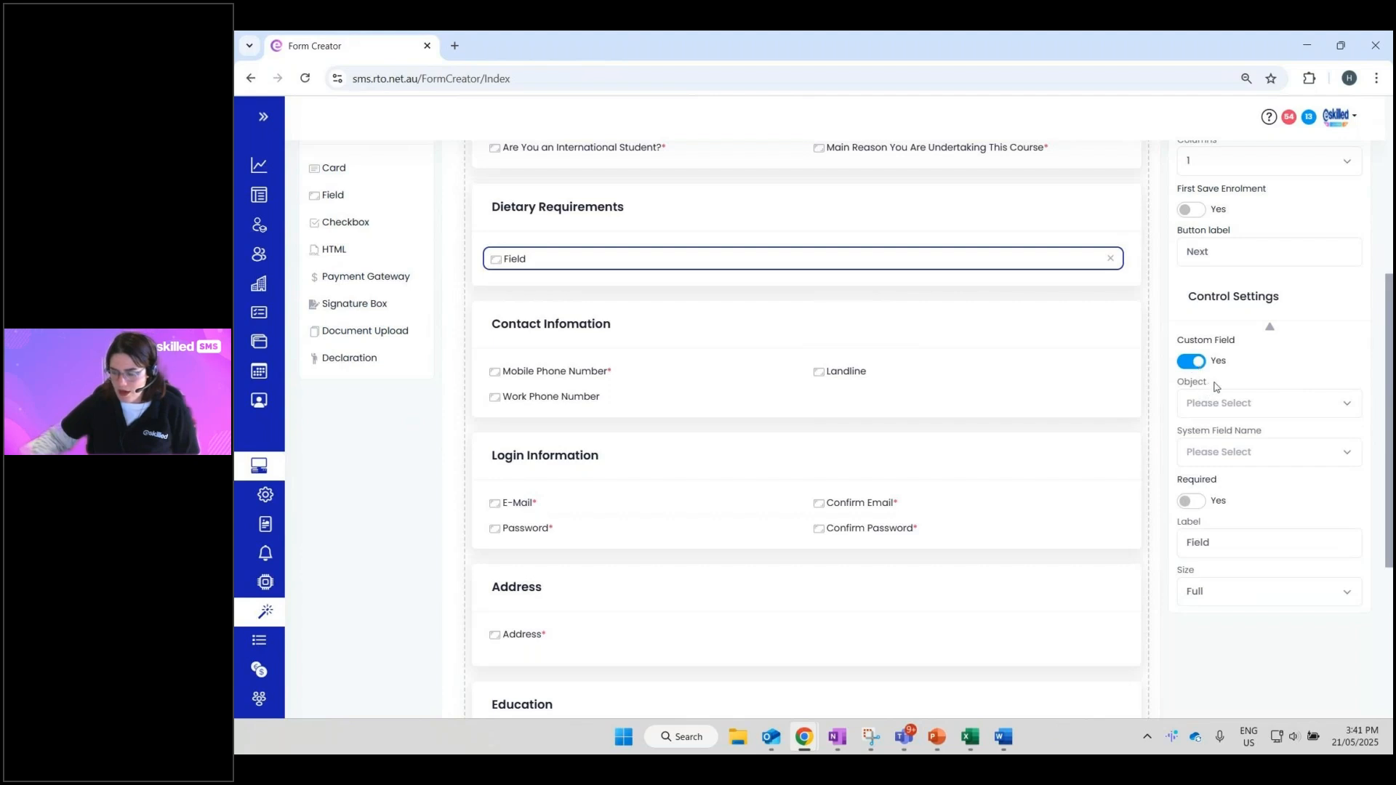
click(1251, 404)
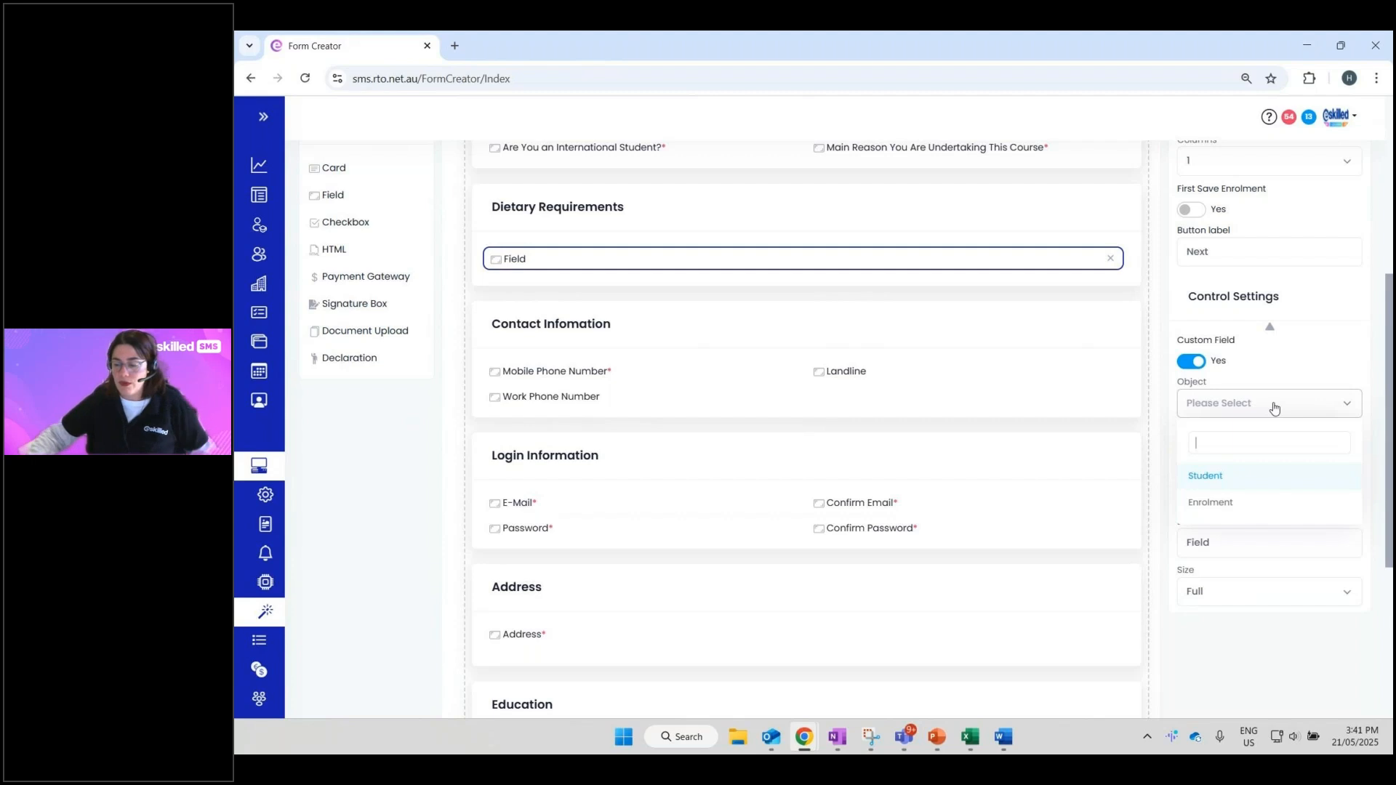
- Set the field's object to Student and link it to the 'Do you have food allergy?' system field, found by searching 'all'
click(1226, 483)
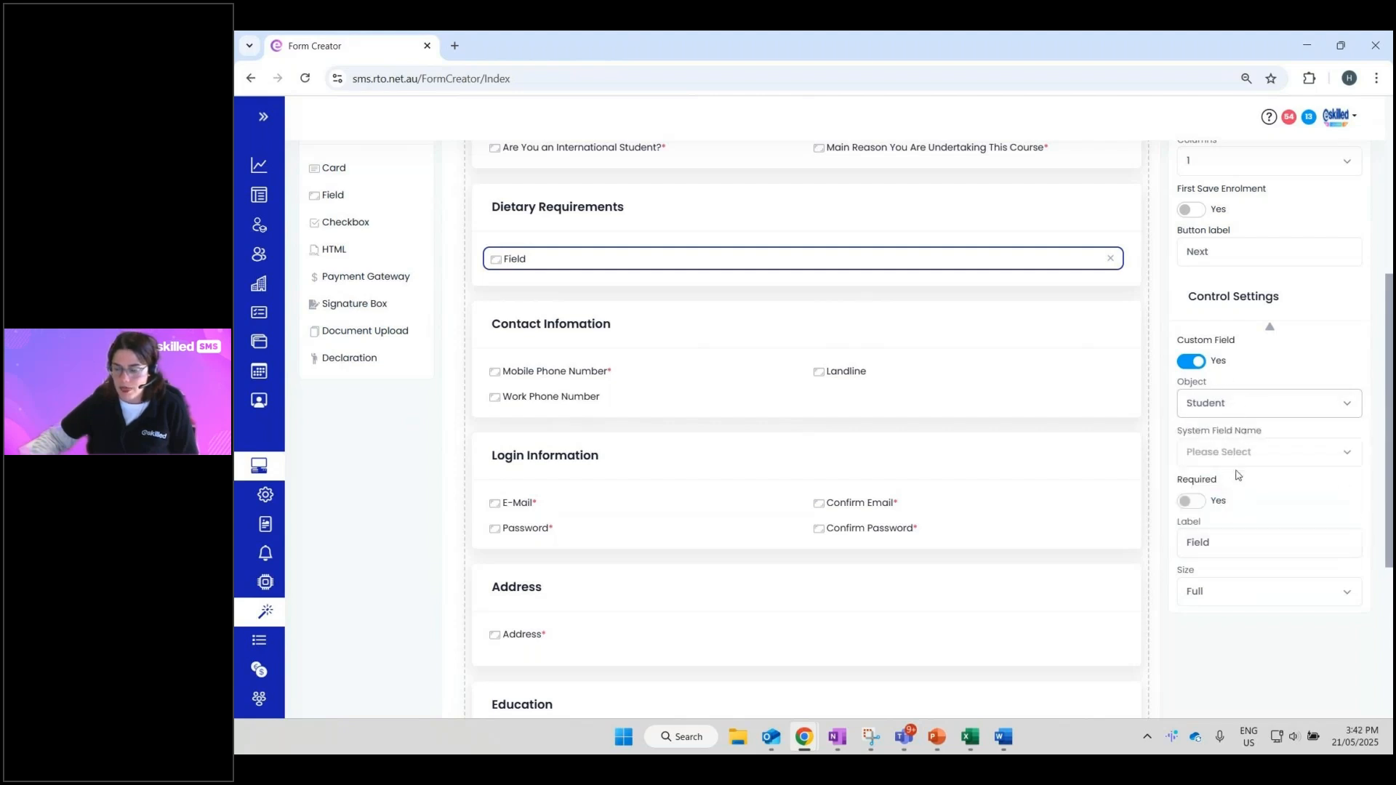
drag(1183, 434, 1270, 442)
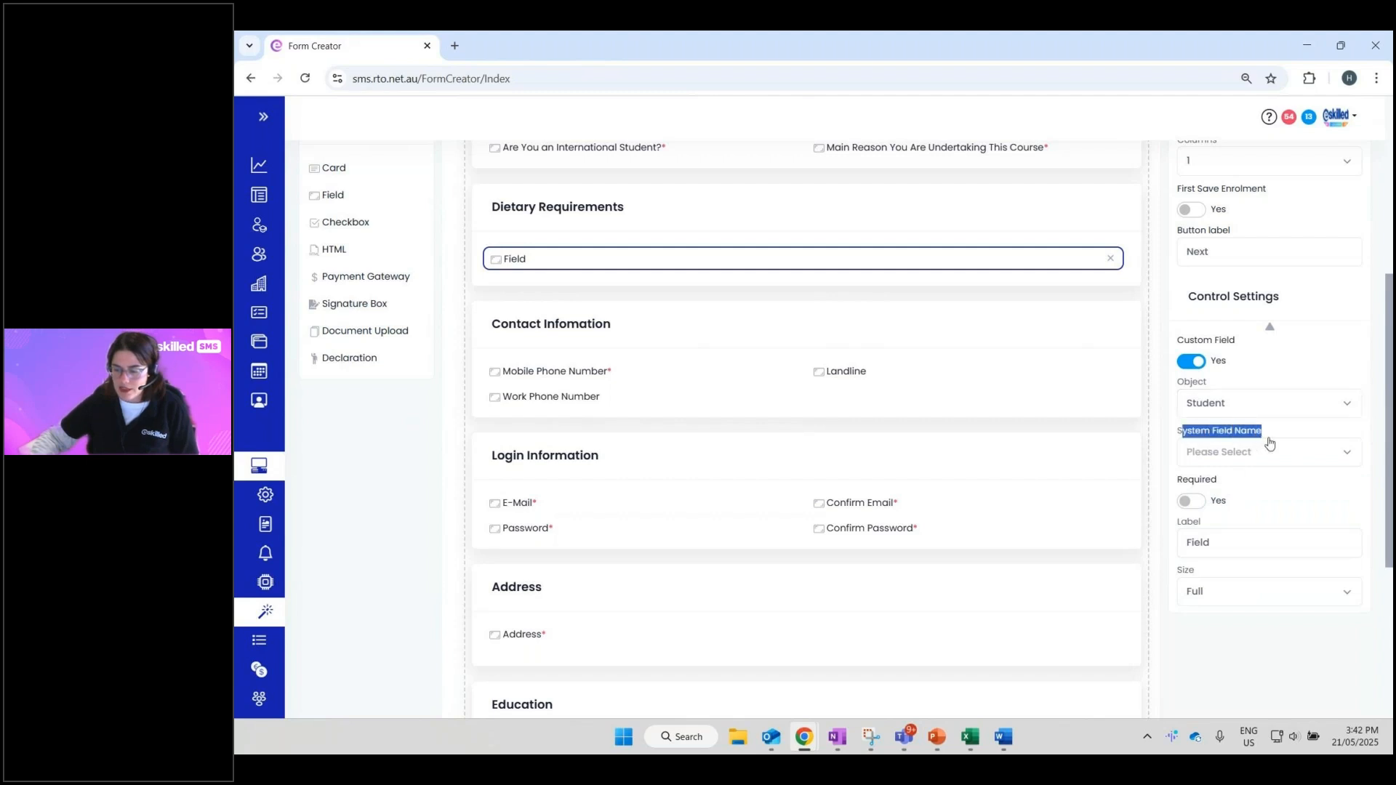
click(1262, 455)
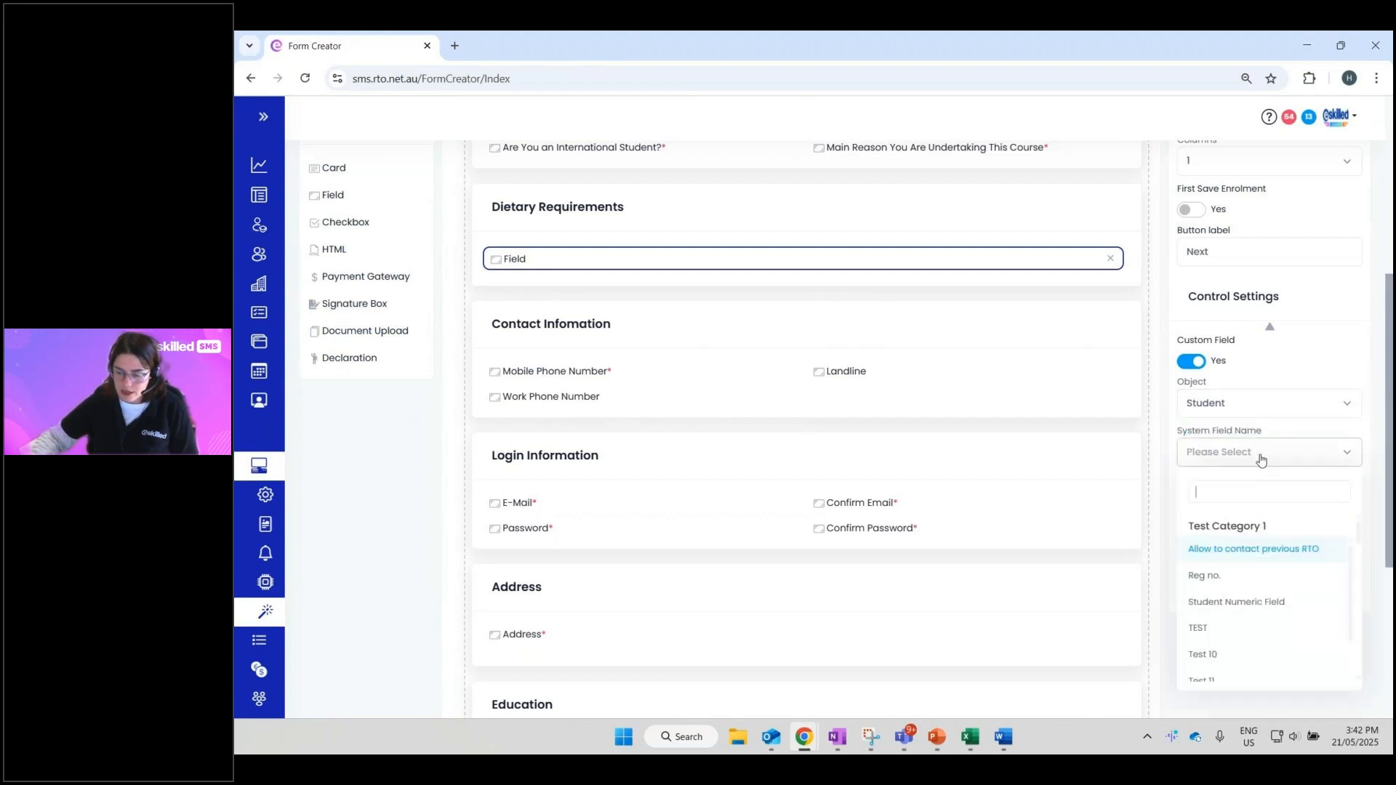
scroll(1270, 620, down, 2)
scroll(1270, 620, down, 4)
scroll(1244, 619, up, 3)
text(die)
key(BackSpace)
key(BackSpace)
key(BackSpace)
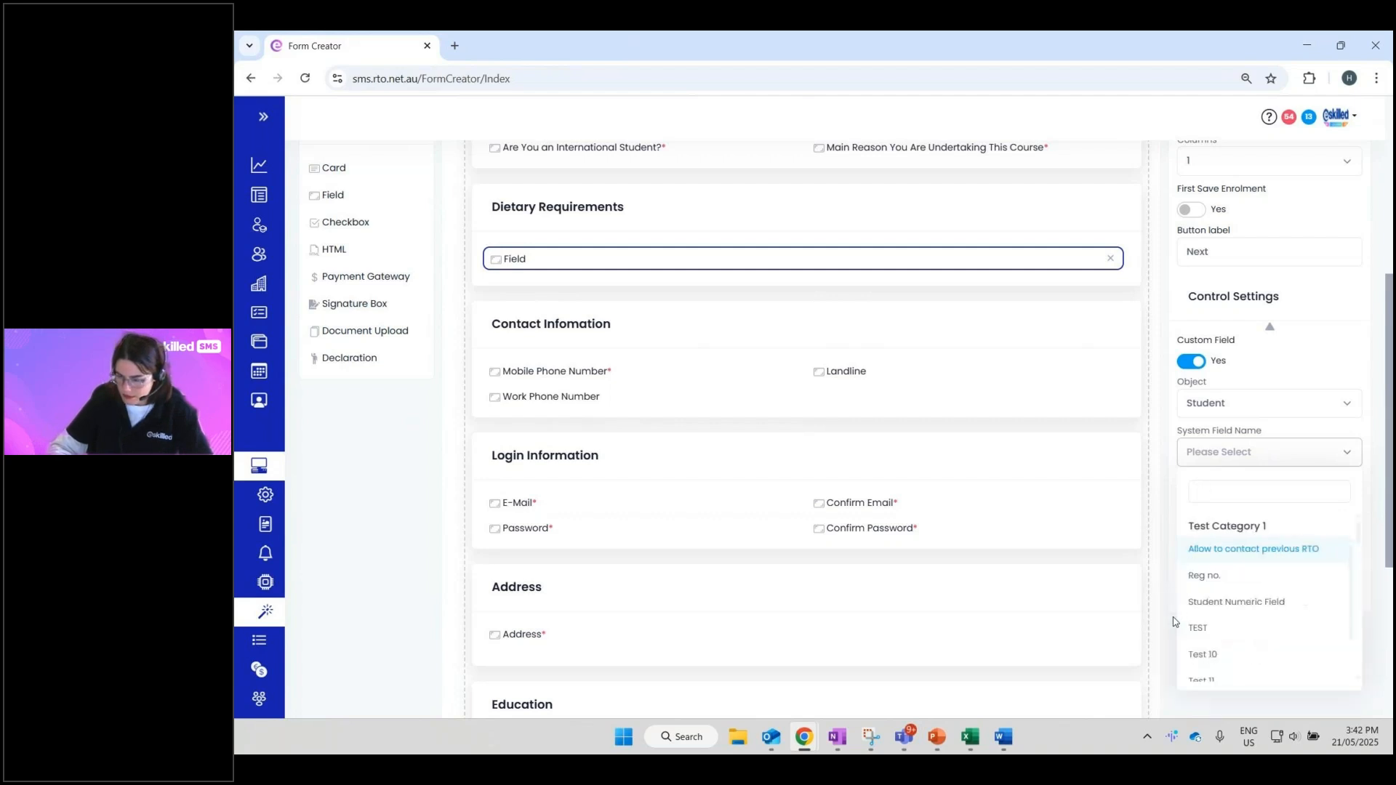
text(all)
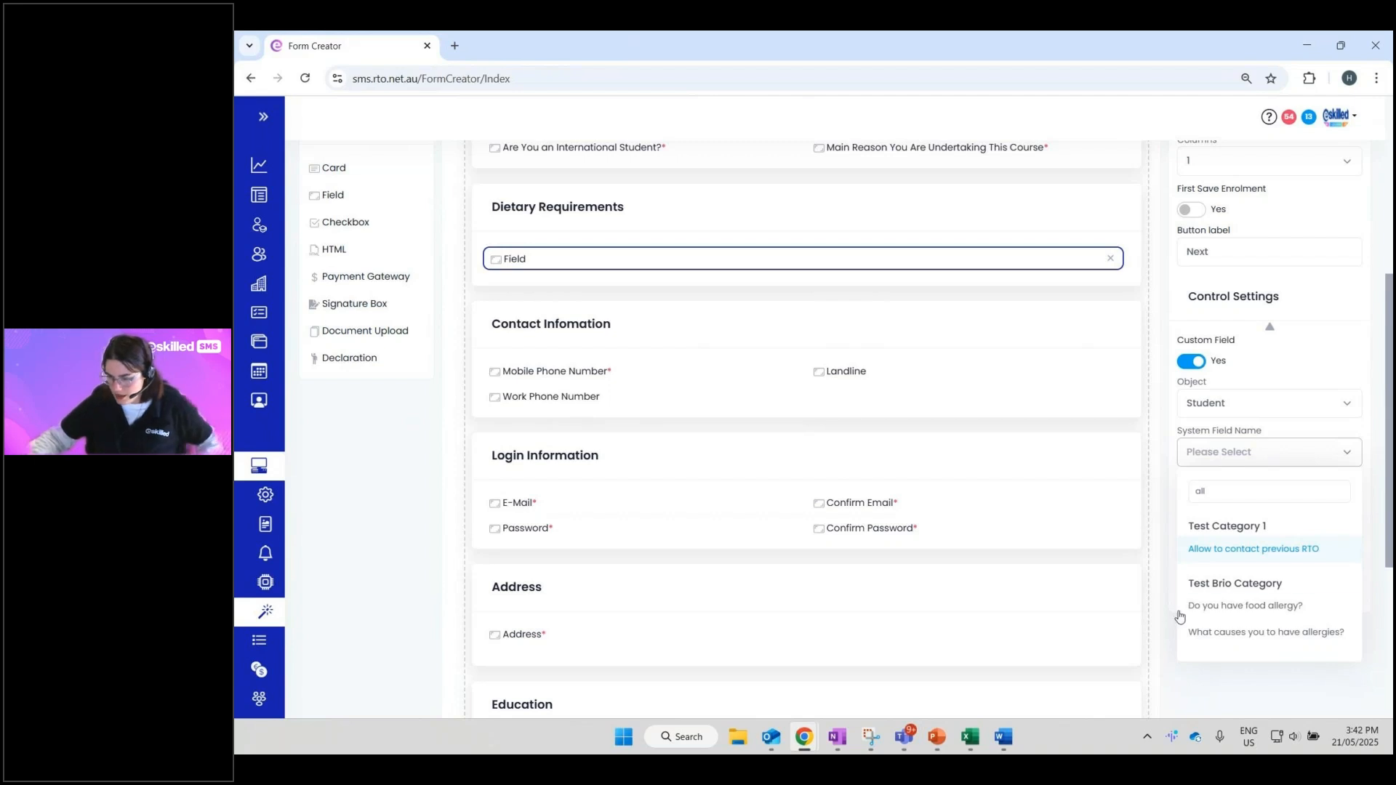
click(1237, 606)
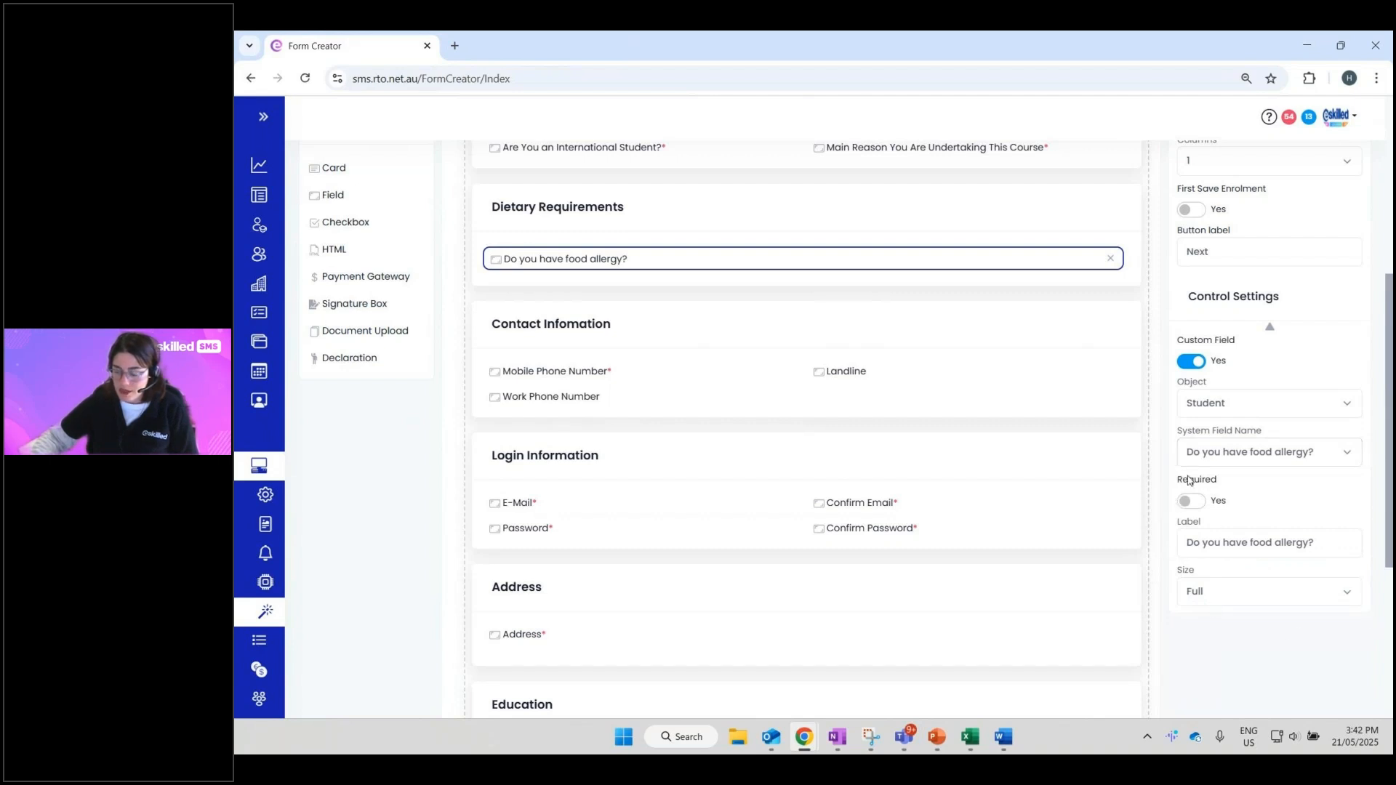
drag(1179, 480, 1236, 487)
click(1237, 488)
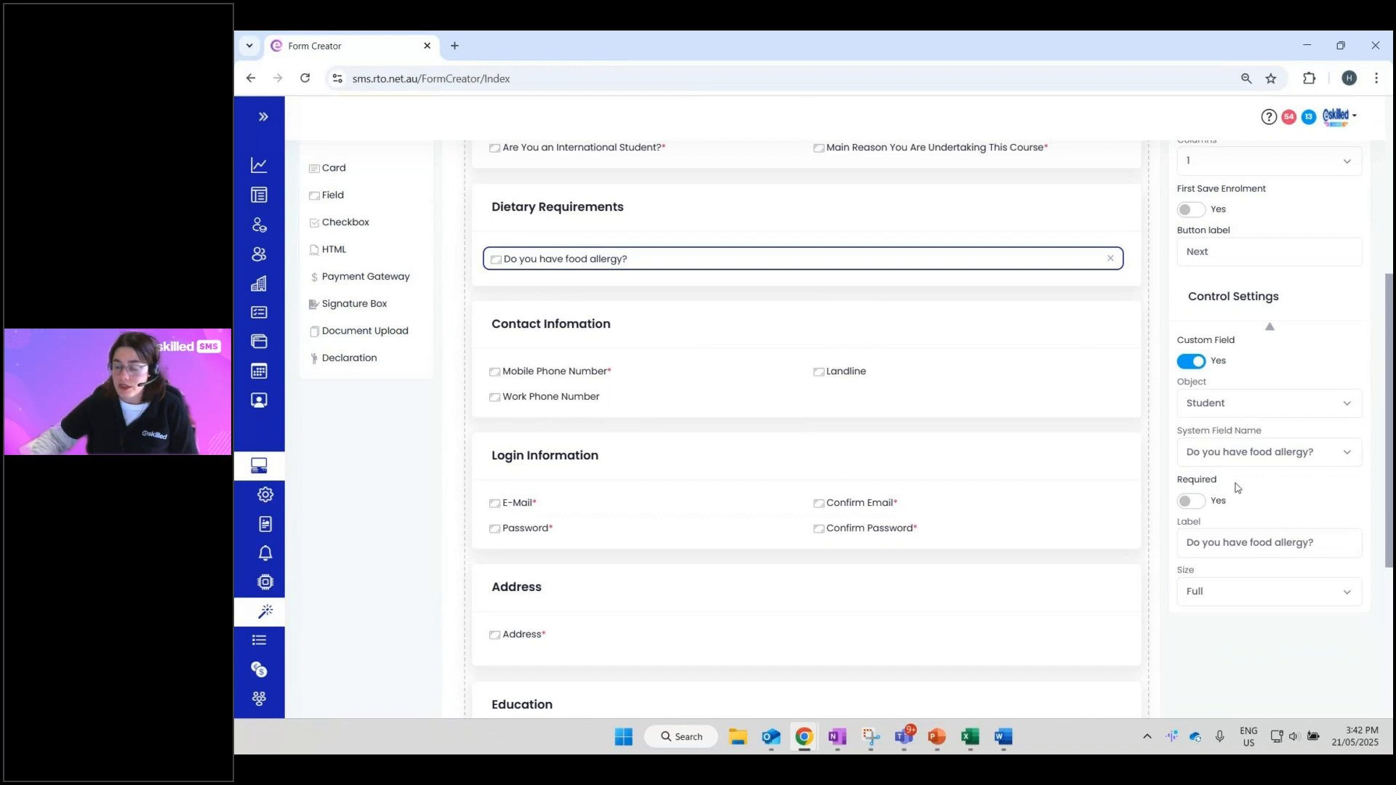
- Make the question required and relabel it 'Do you have dietary requirement?'
click(1185, 500)
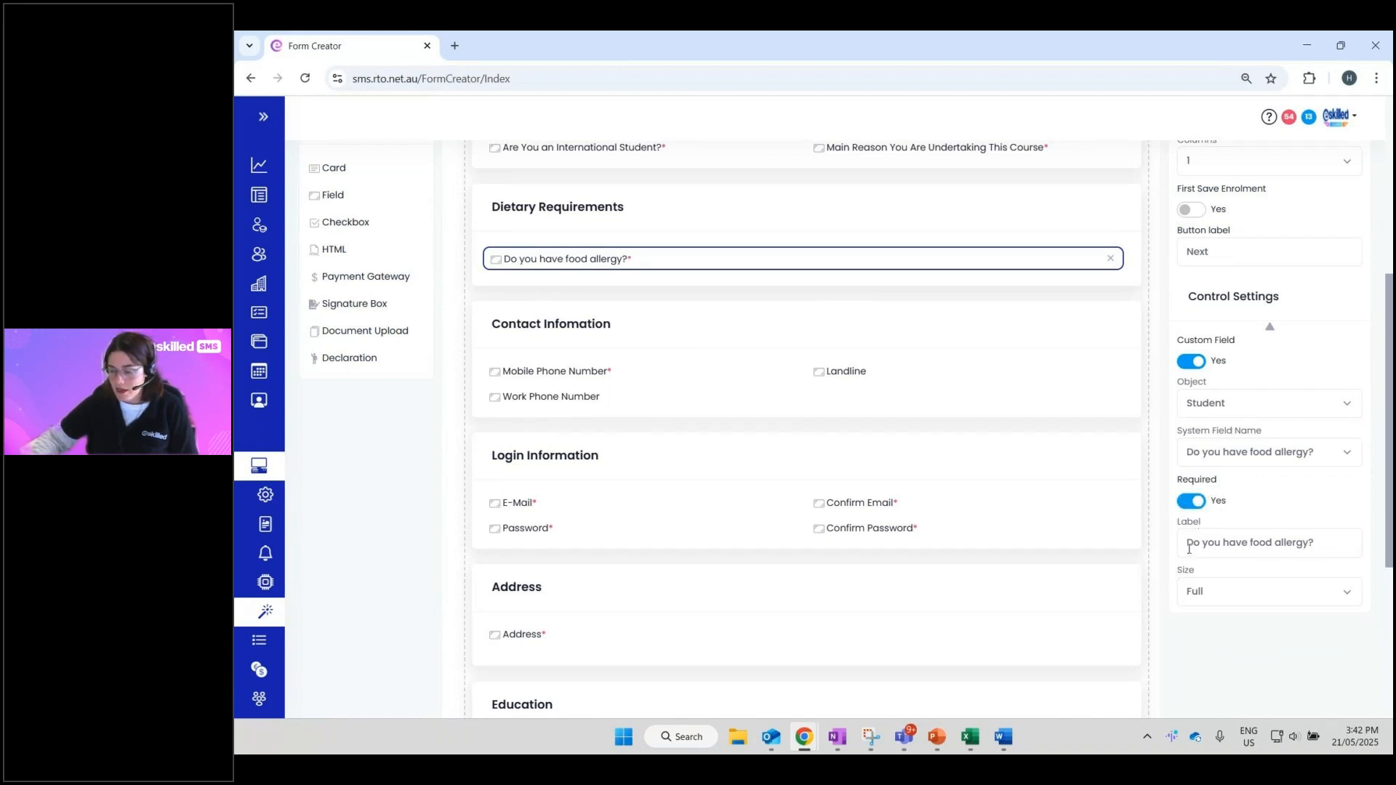
drag(1189, 549, 1354, 567)
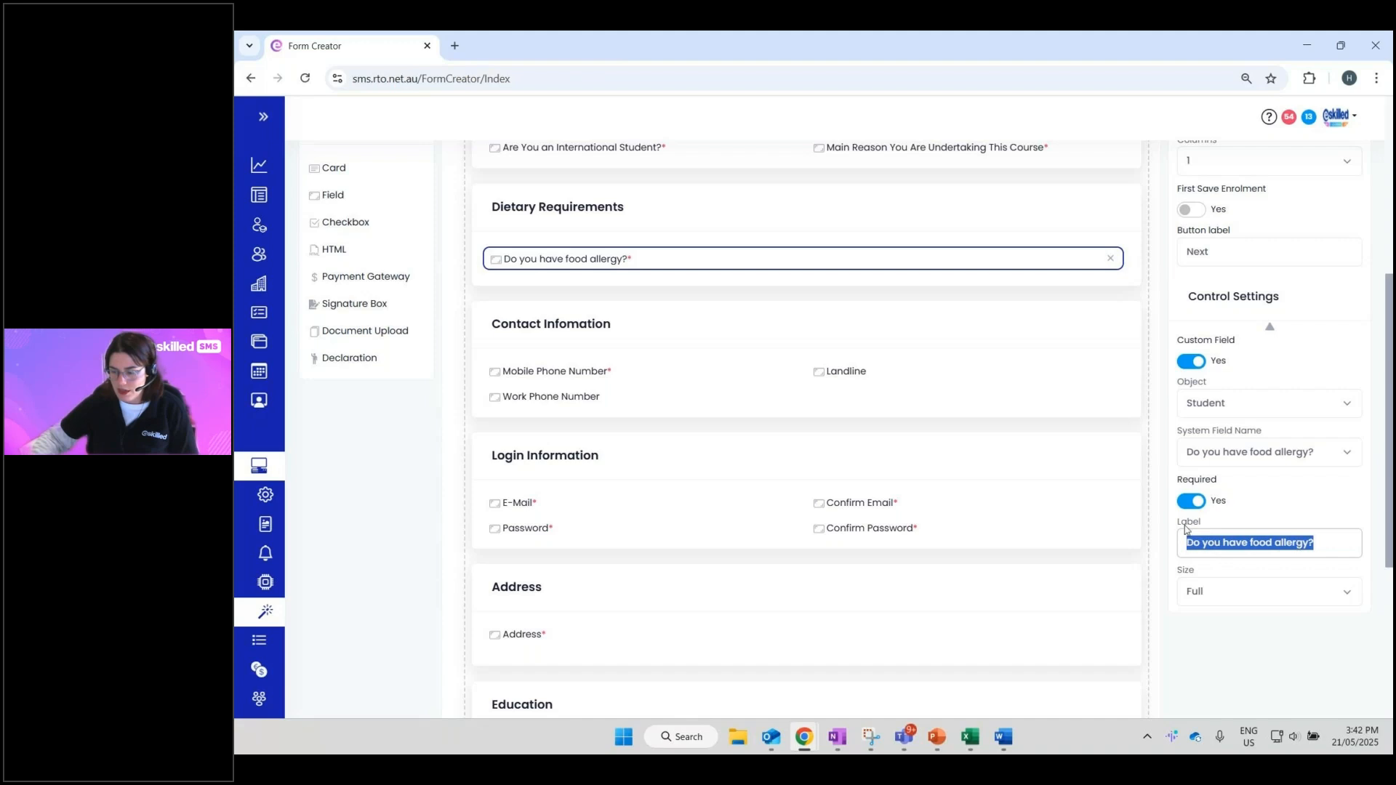
click(1312, 543)
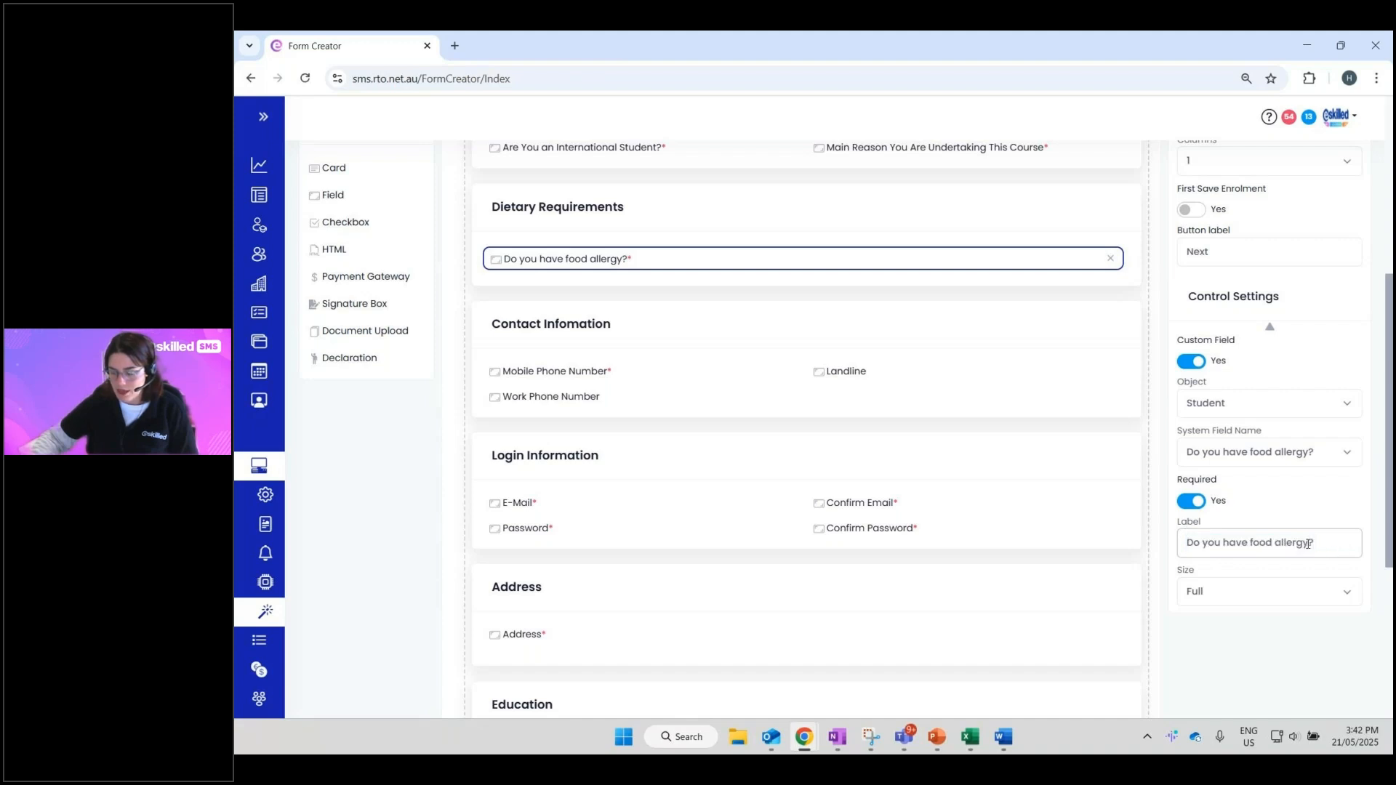
drag(1308, 543, 1248, 541)
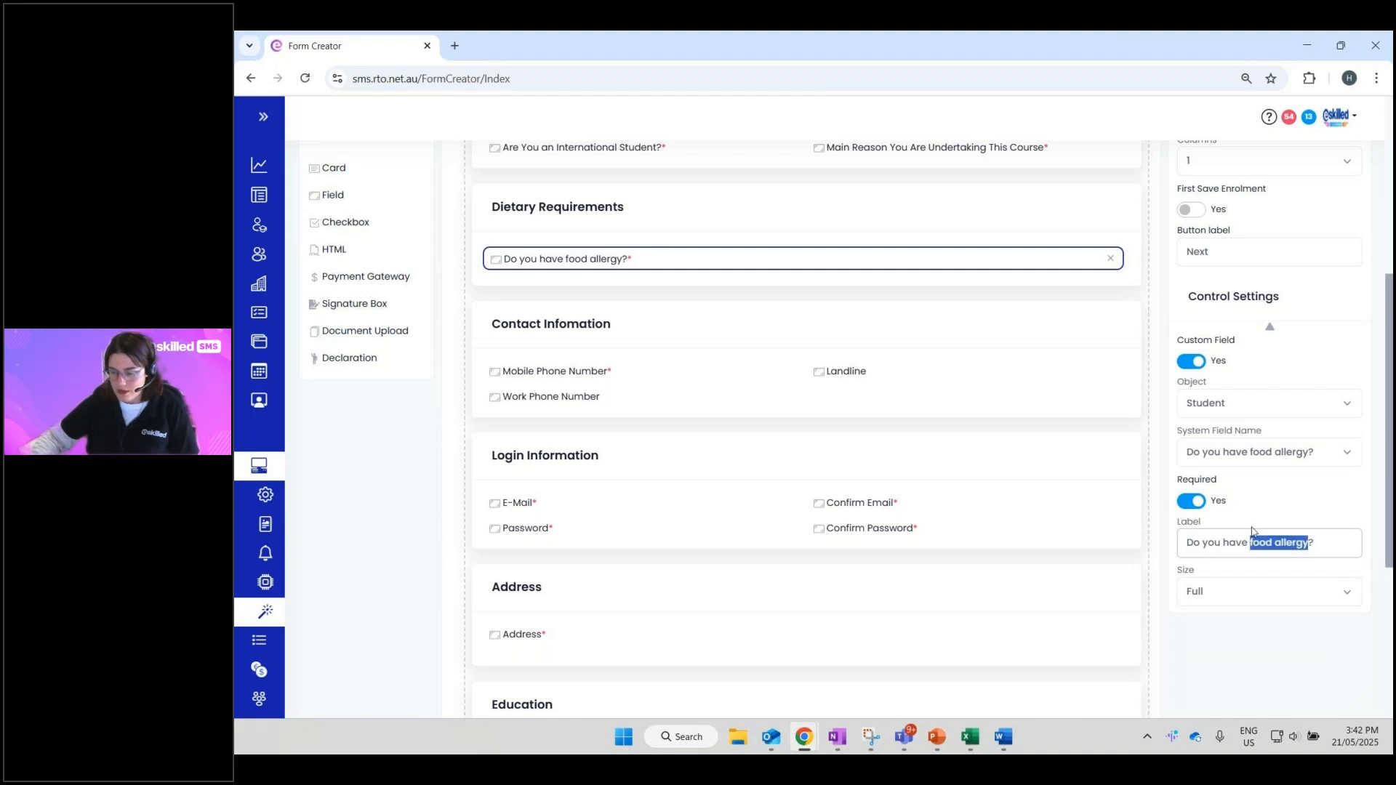
text(dietary req)
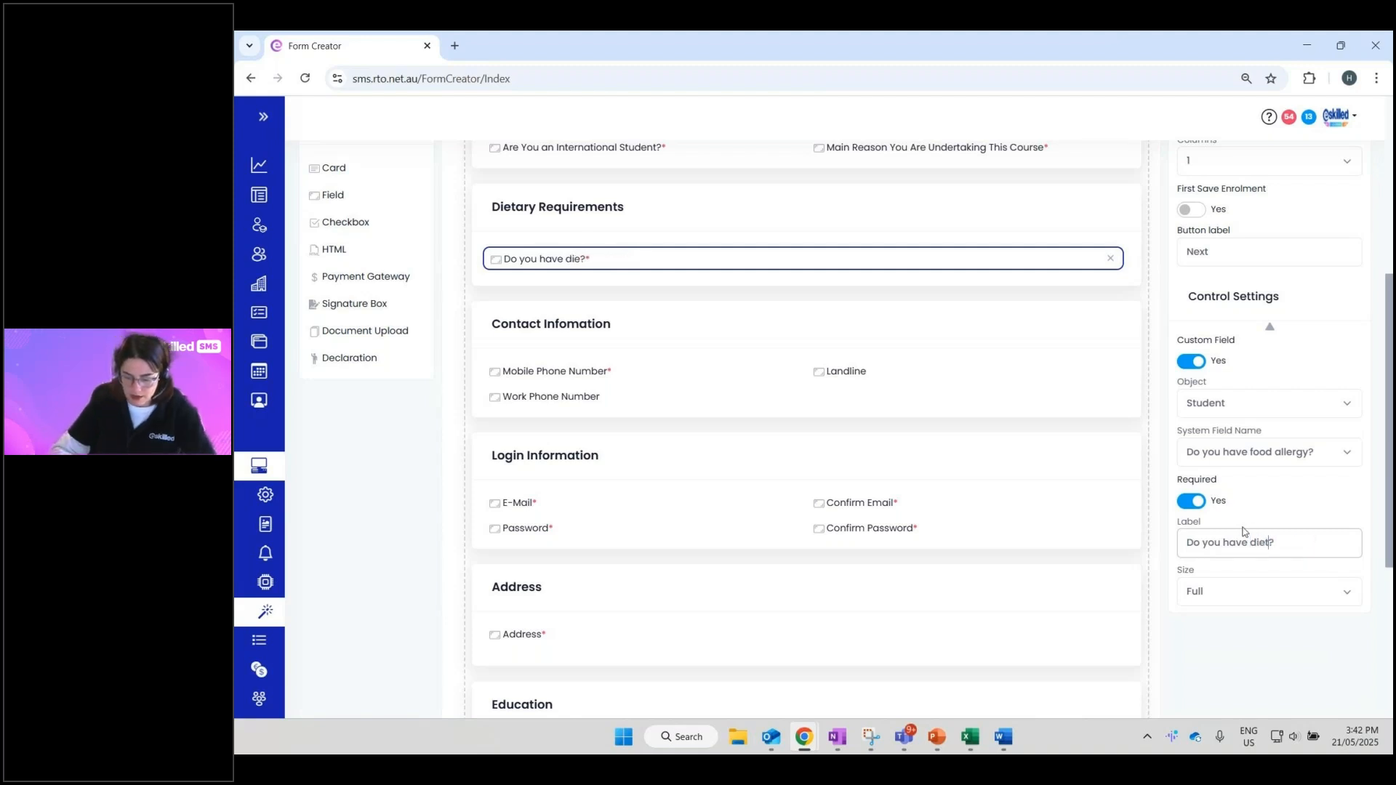
text(uirement)
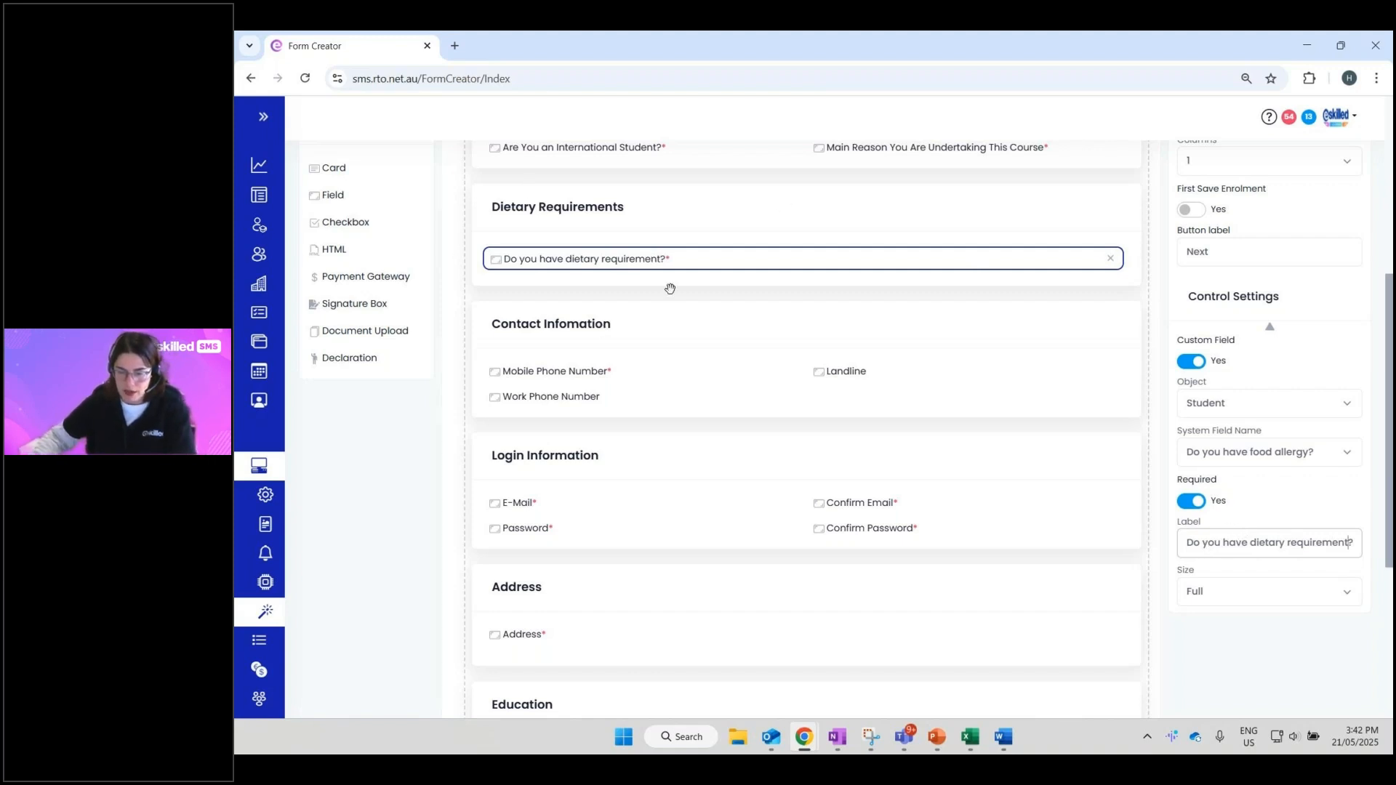
double_click(524, 259)
click(523, 260)
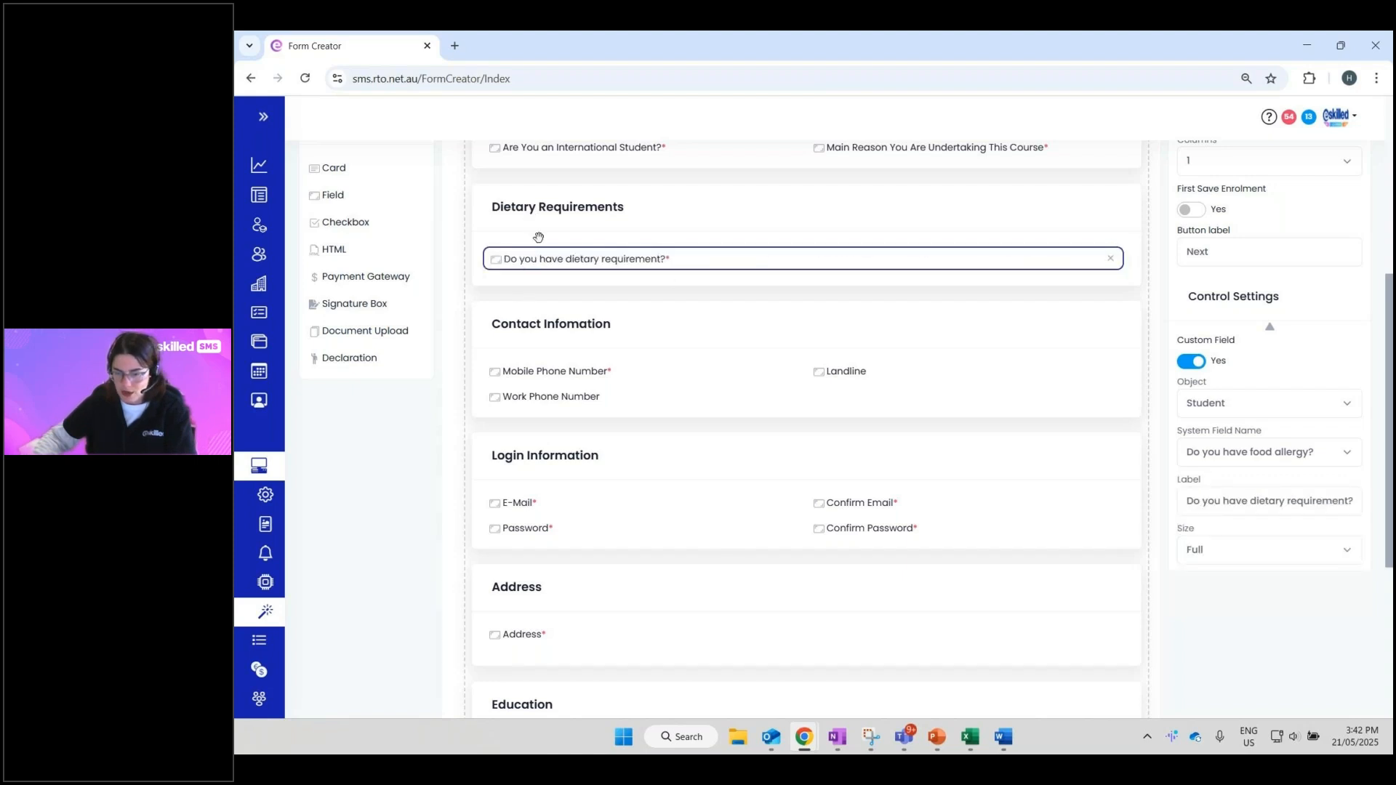
click(1270, 511)
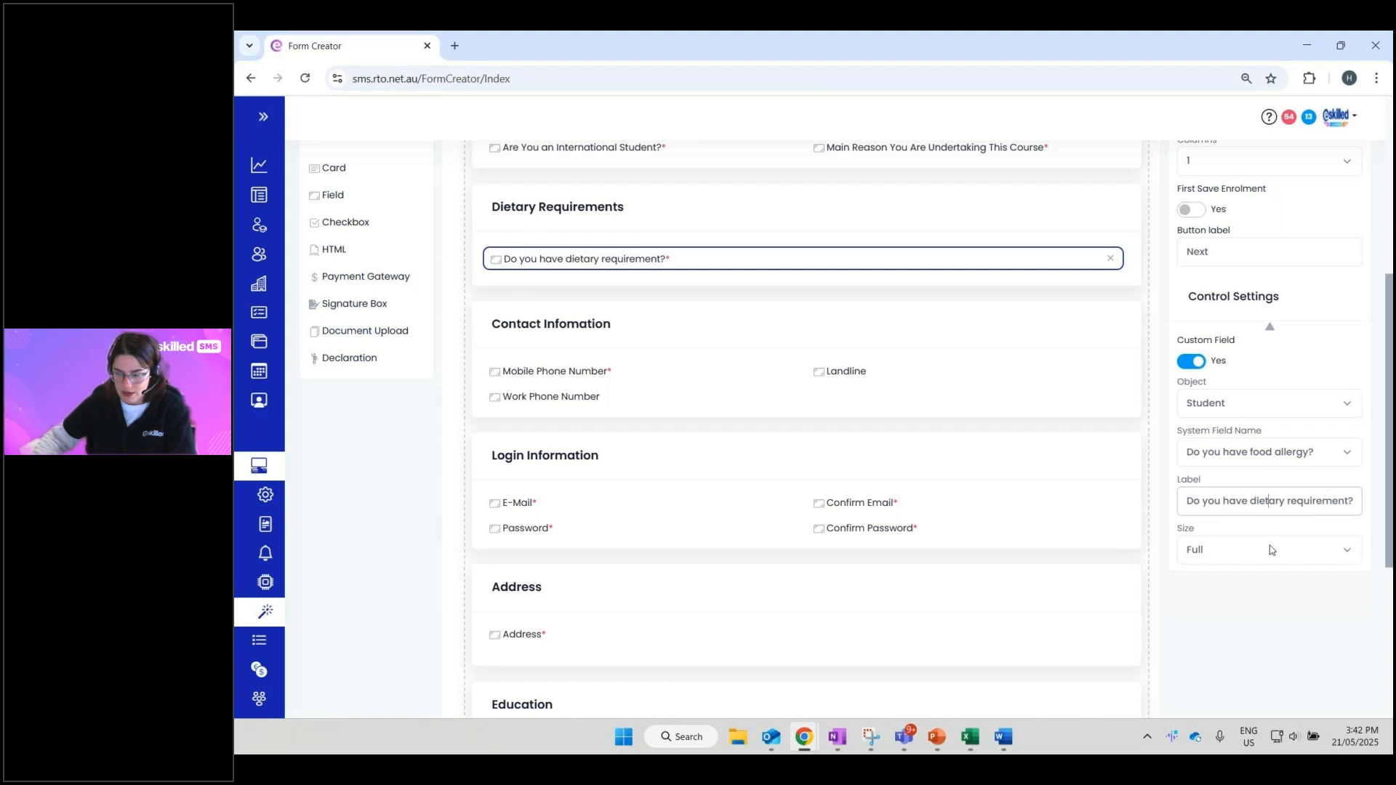
- Try Half width for the question, then set its Size back to Full
click(1221, 559)
click(1241, 589)
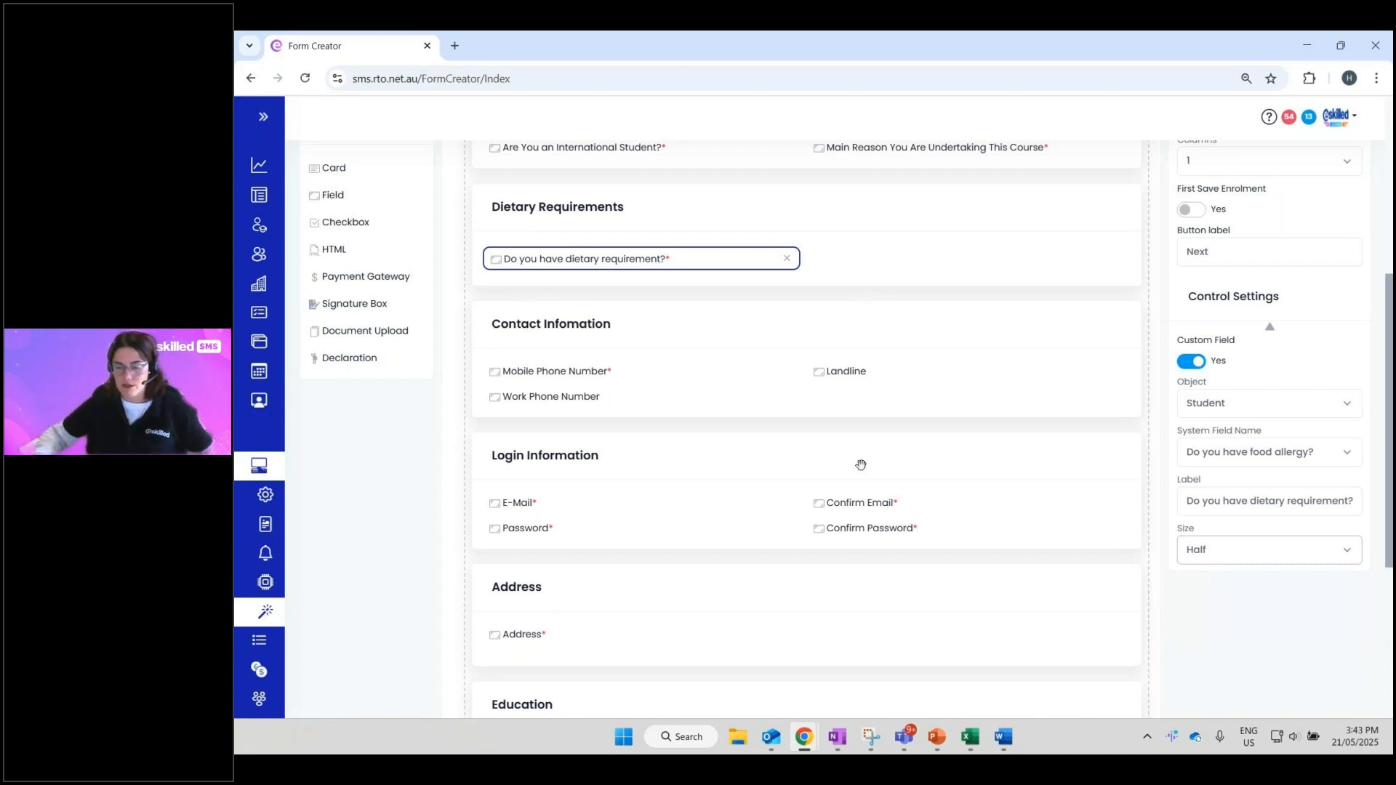
click(1235, 549)
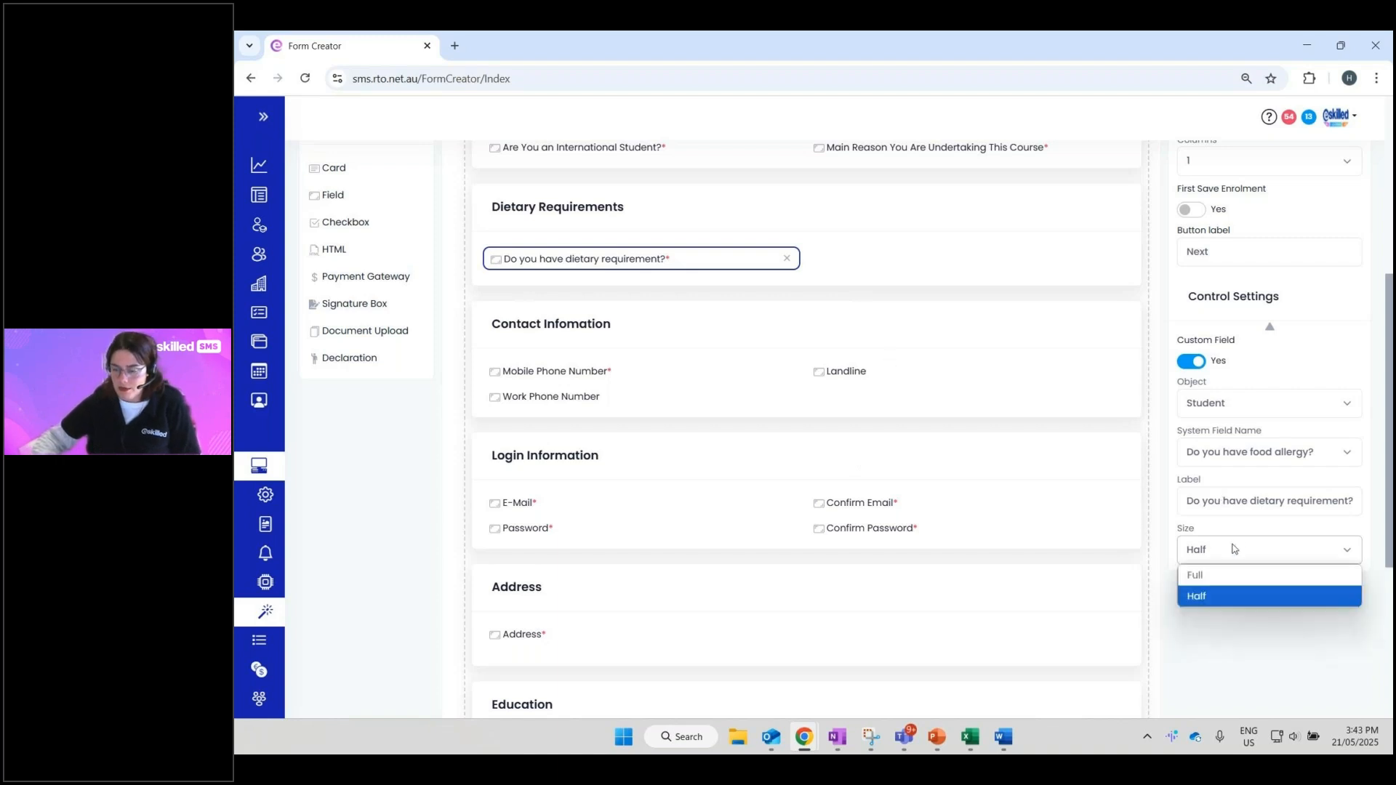
click(1202, 582)
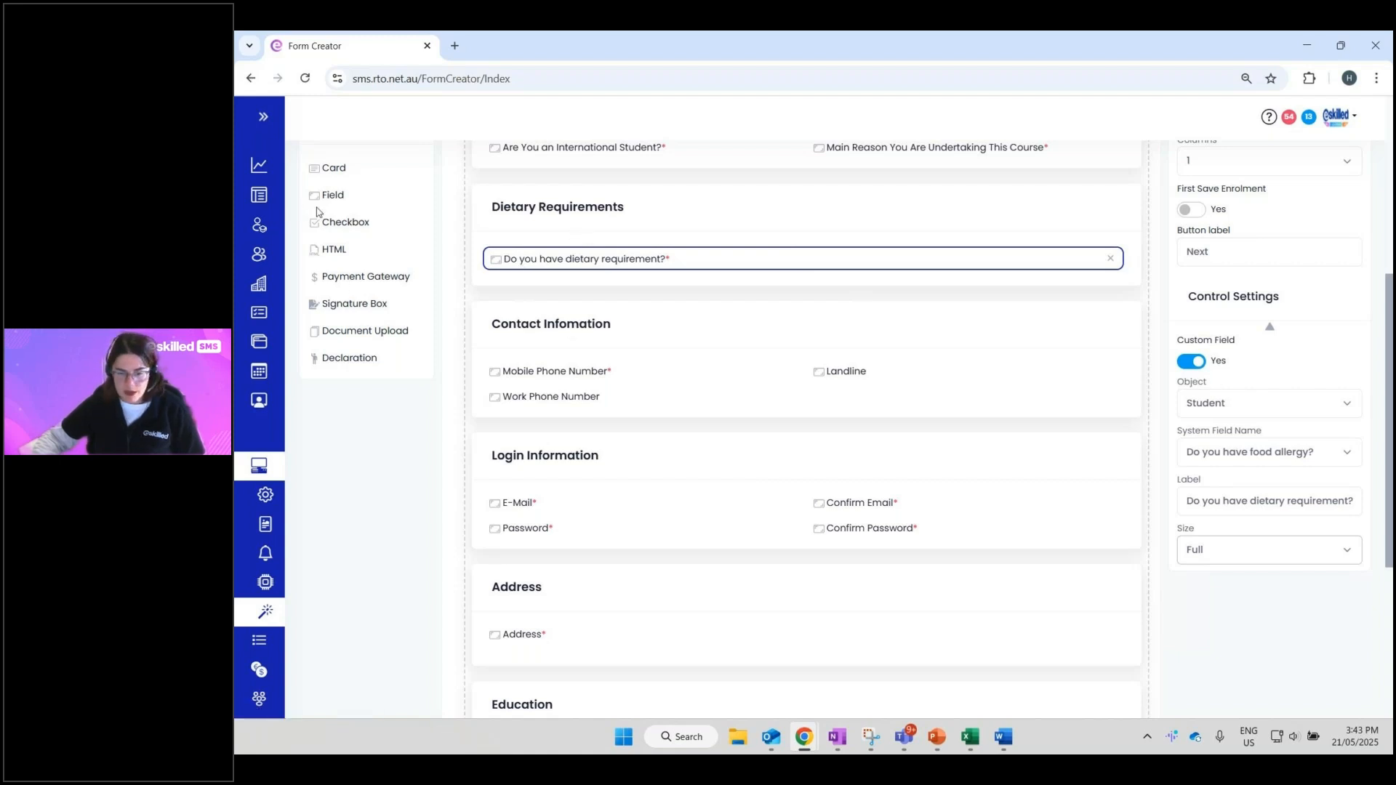
- Add a second custom field linked to the Student field 'What coffee do you like'
click(486, 198)
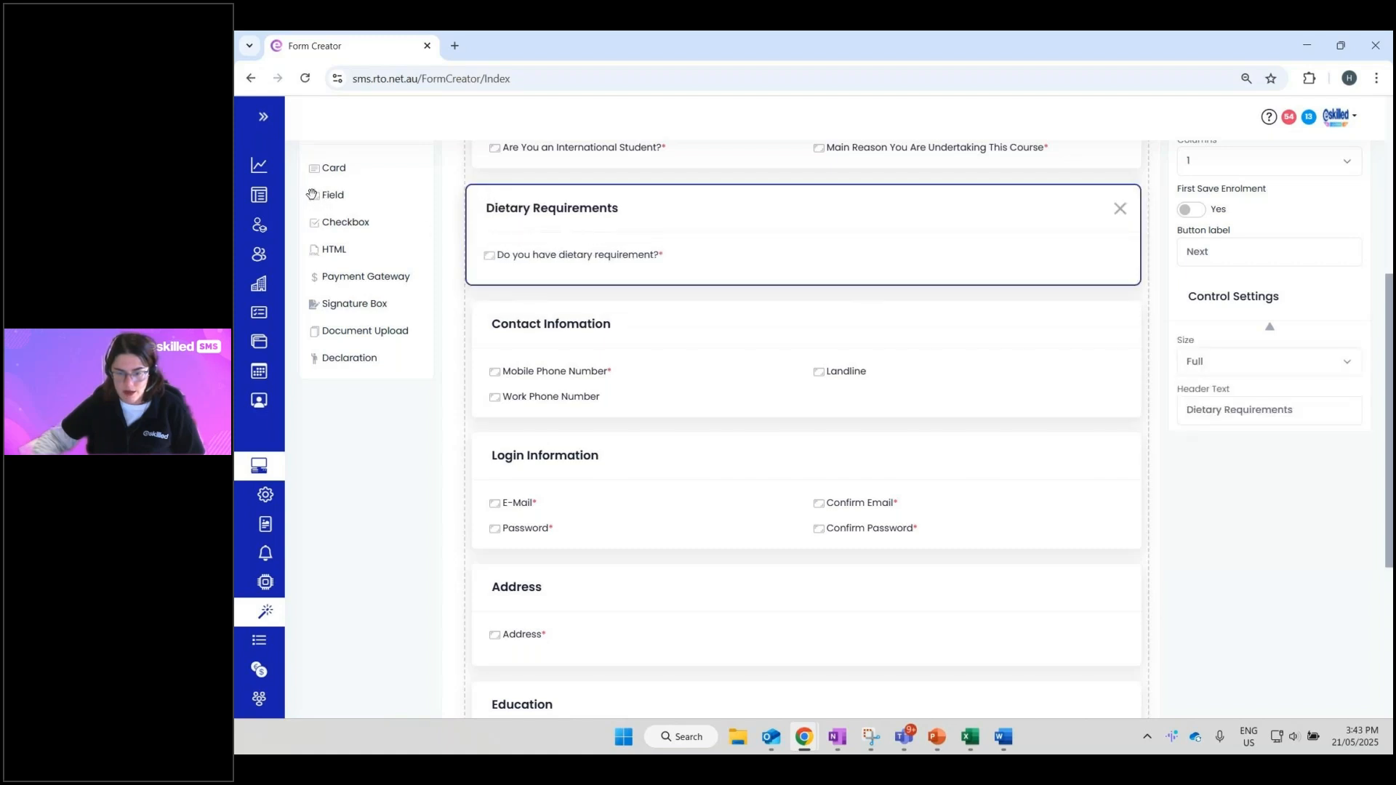
drag(312, 194, 505, 267)
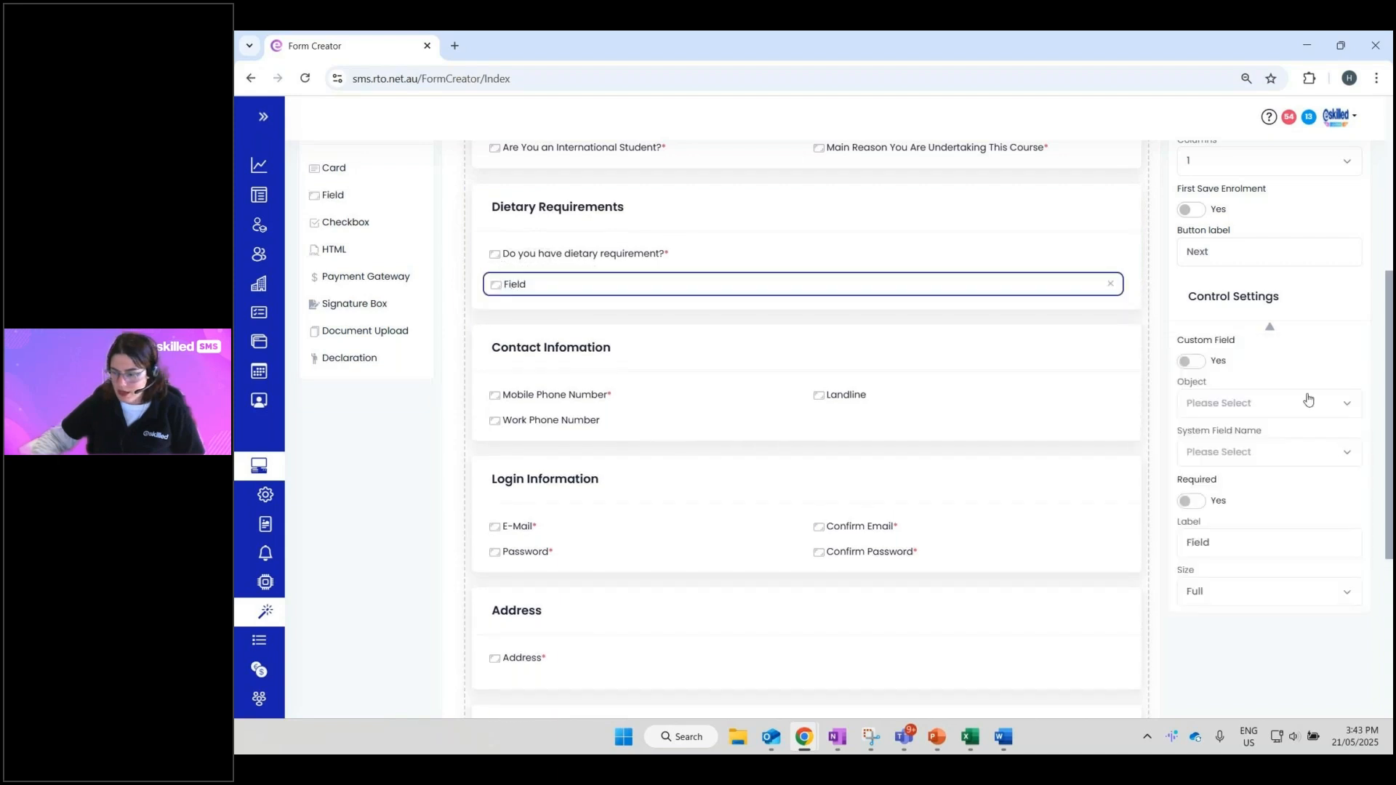
click(1190, 362)
click(1216, 407)
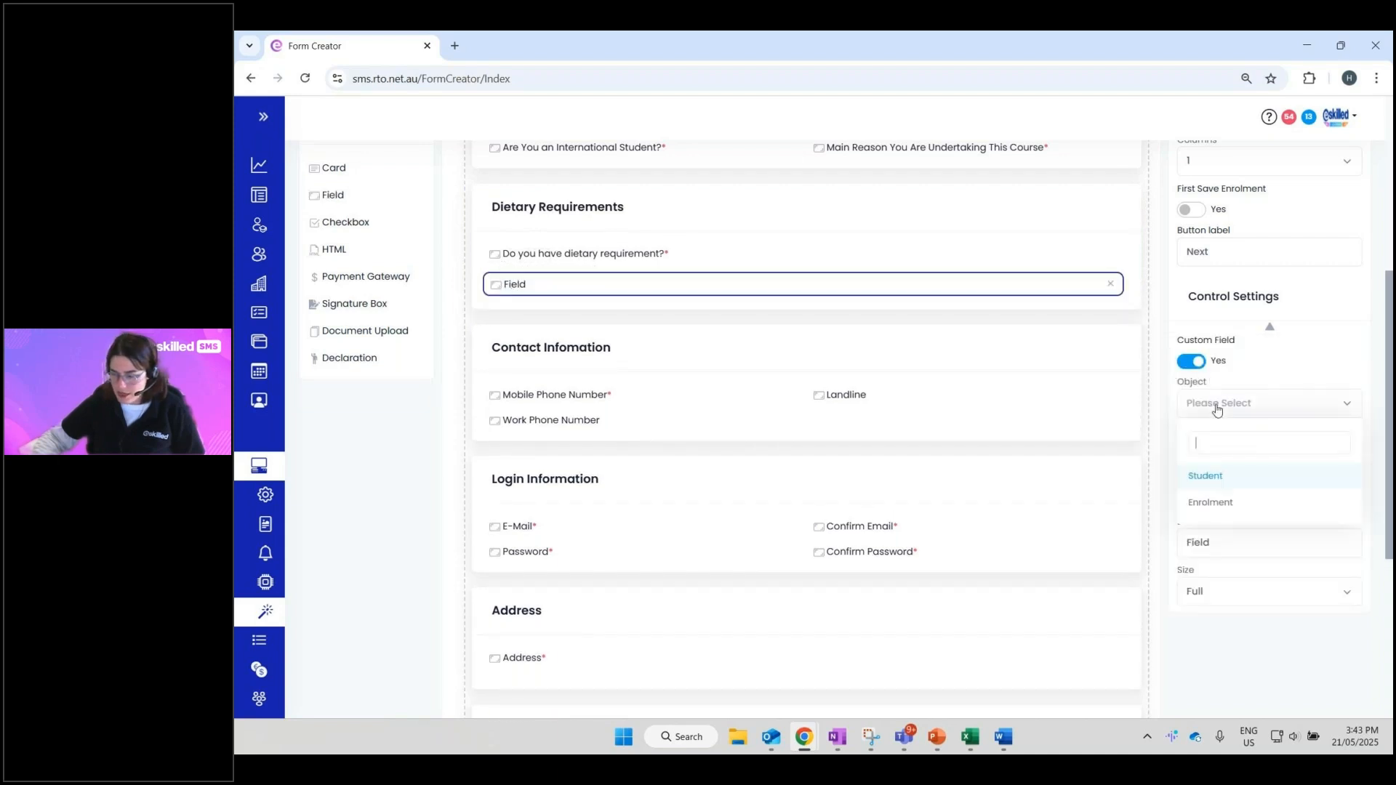
click(1228, 483)
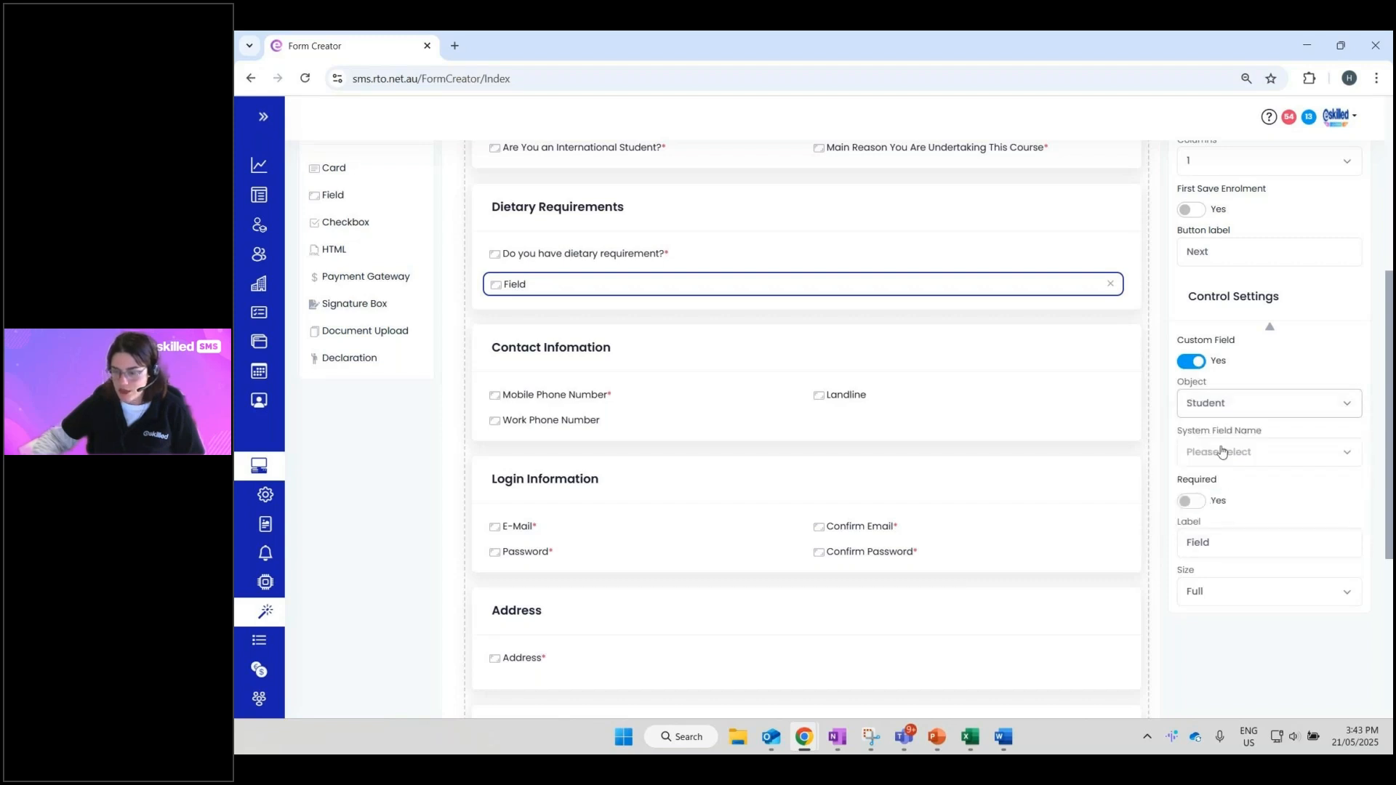
click(1220, 453)
text(coffee do you like)
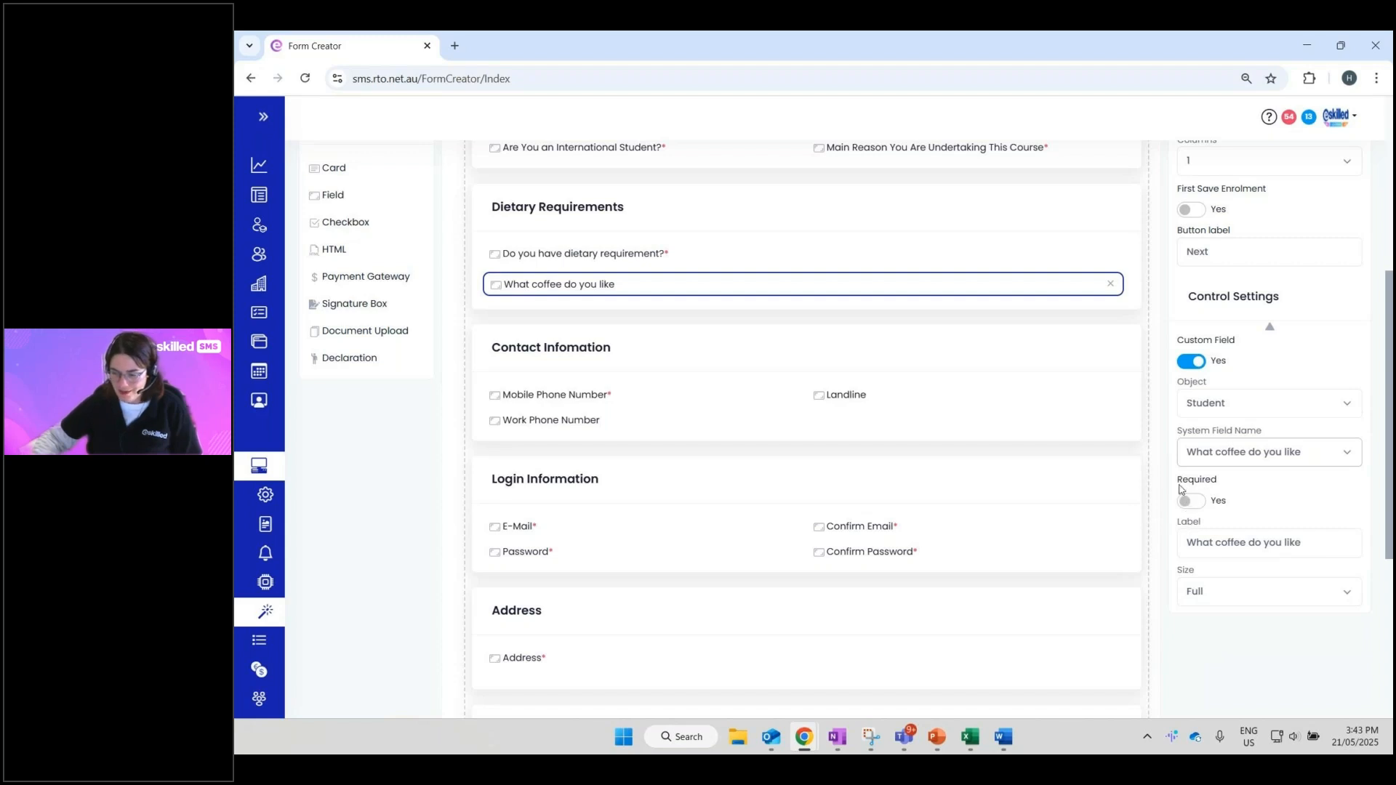
drag(1179, 480, 1223, 488)
click(1226, 487)
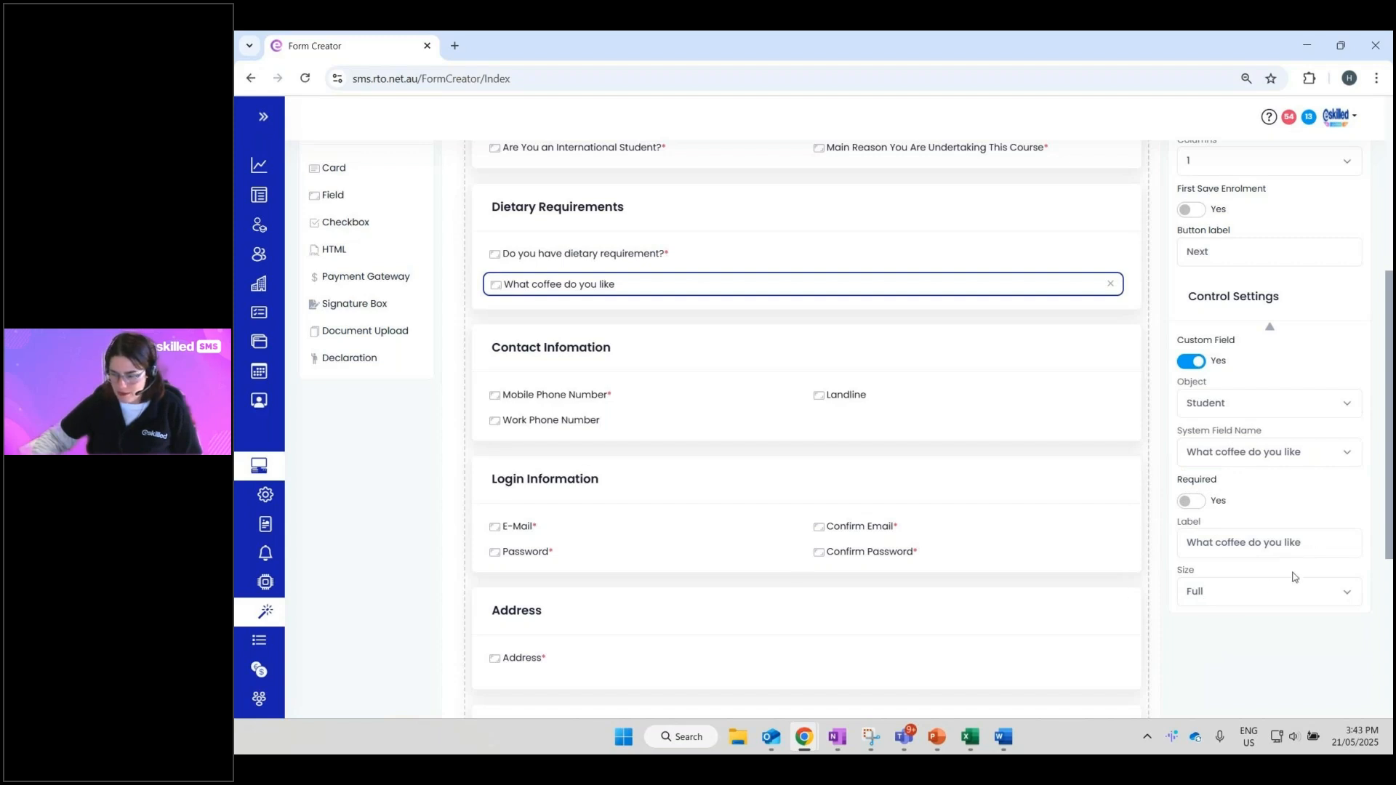
- Change the coffee field's label to 'Coffee Order'
drag(1312, 541, 1016, 528)
text(C)
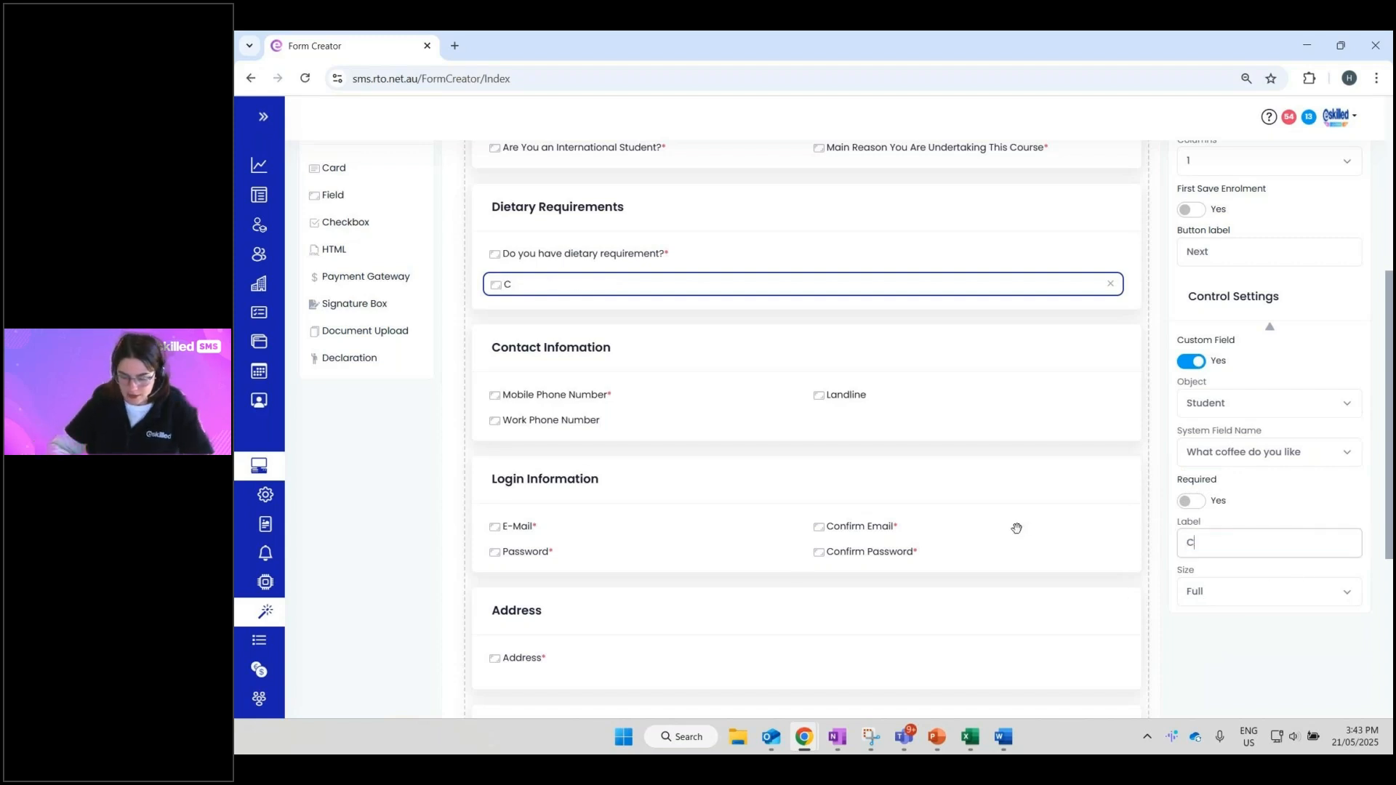
text(offee Order)
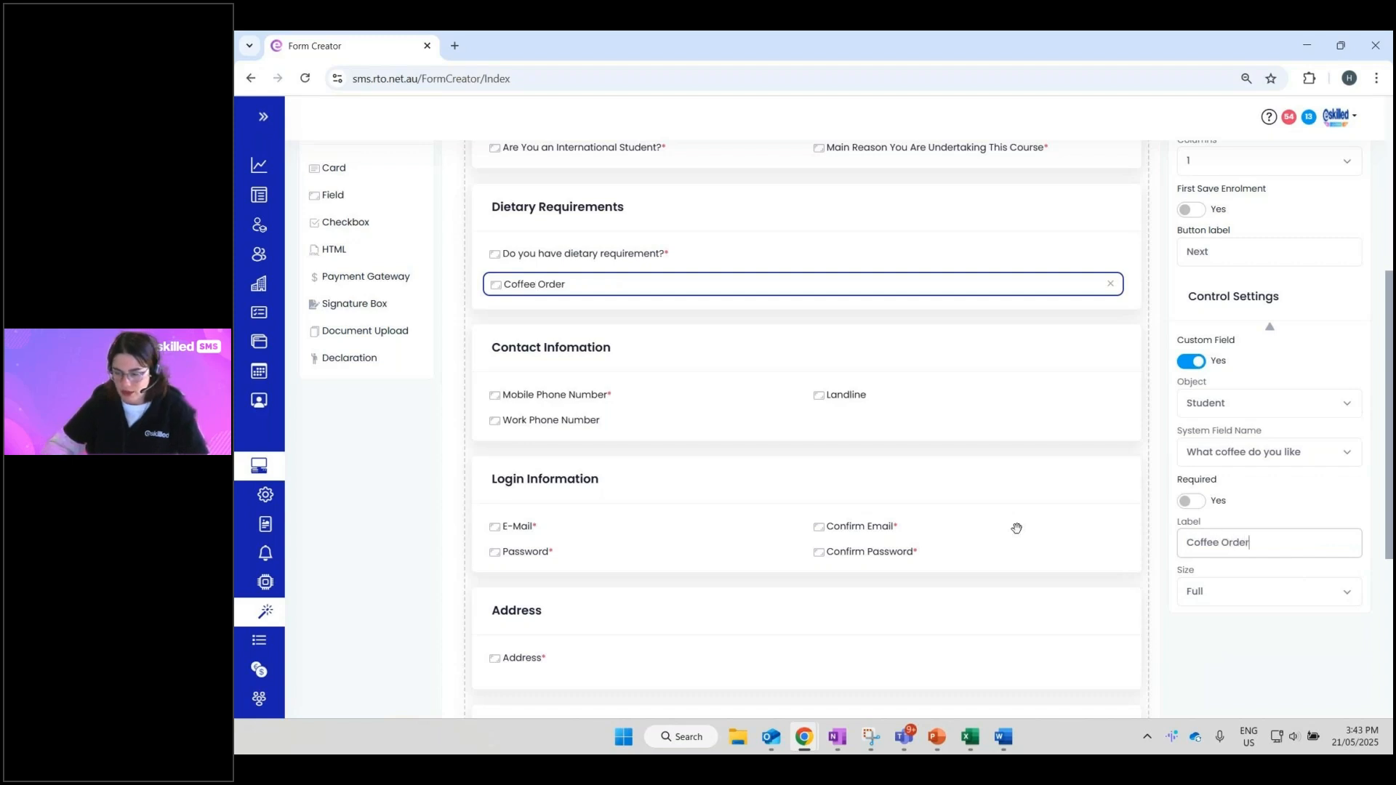
click(1244, 475)
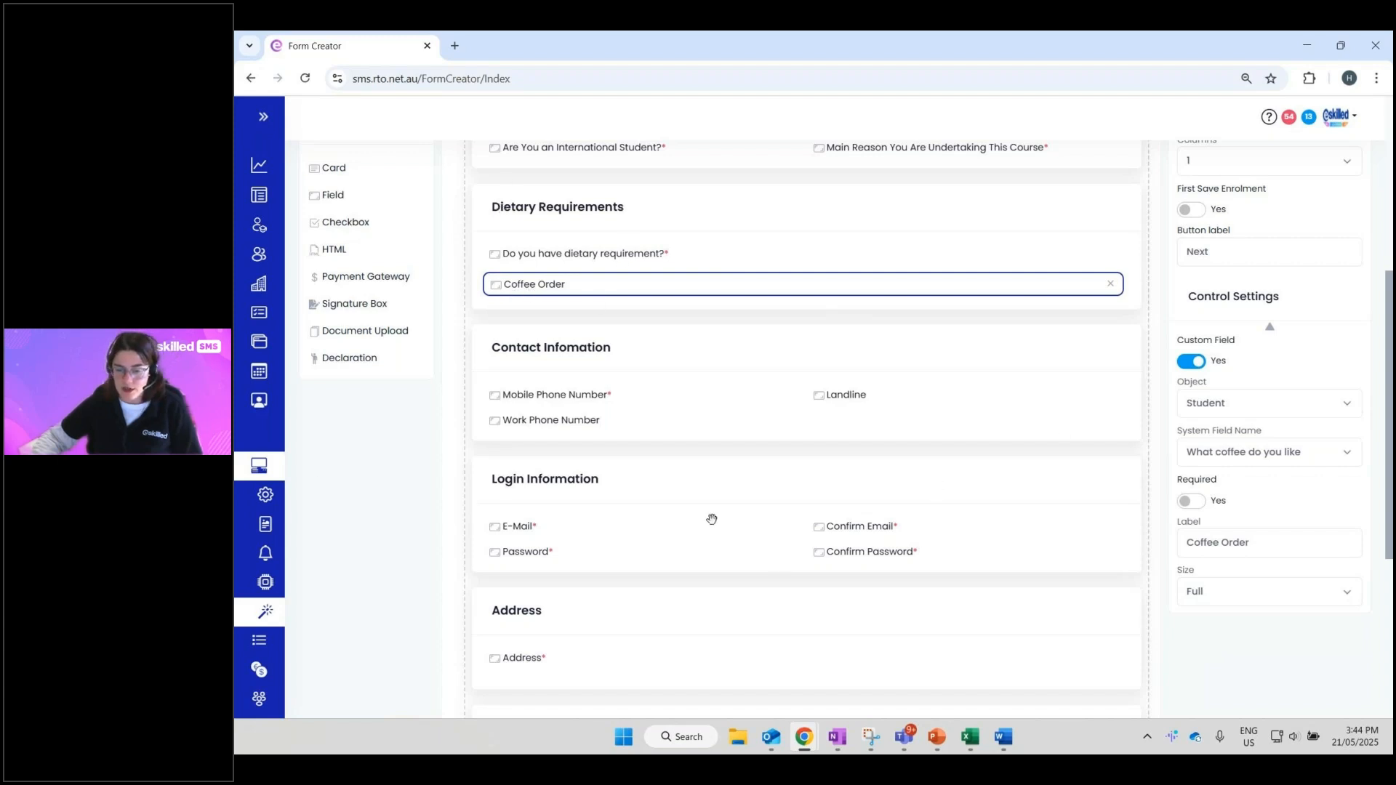
scroll(712, 519, up, 1)
scroll(675, 492, up, 1)
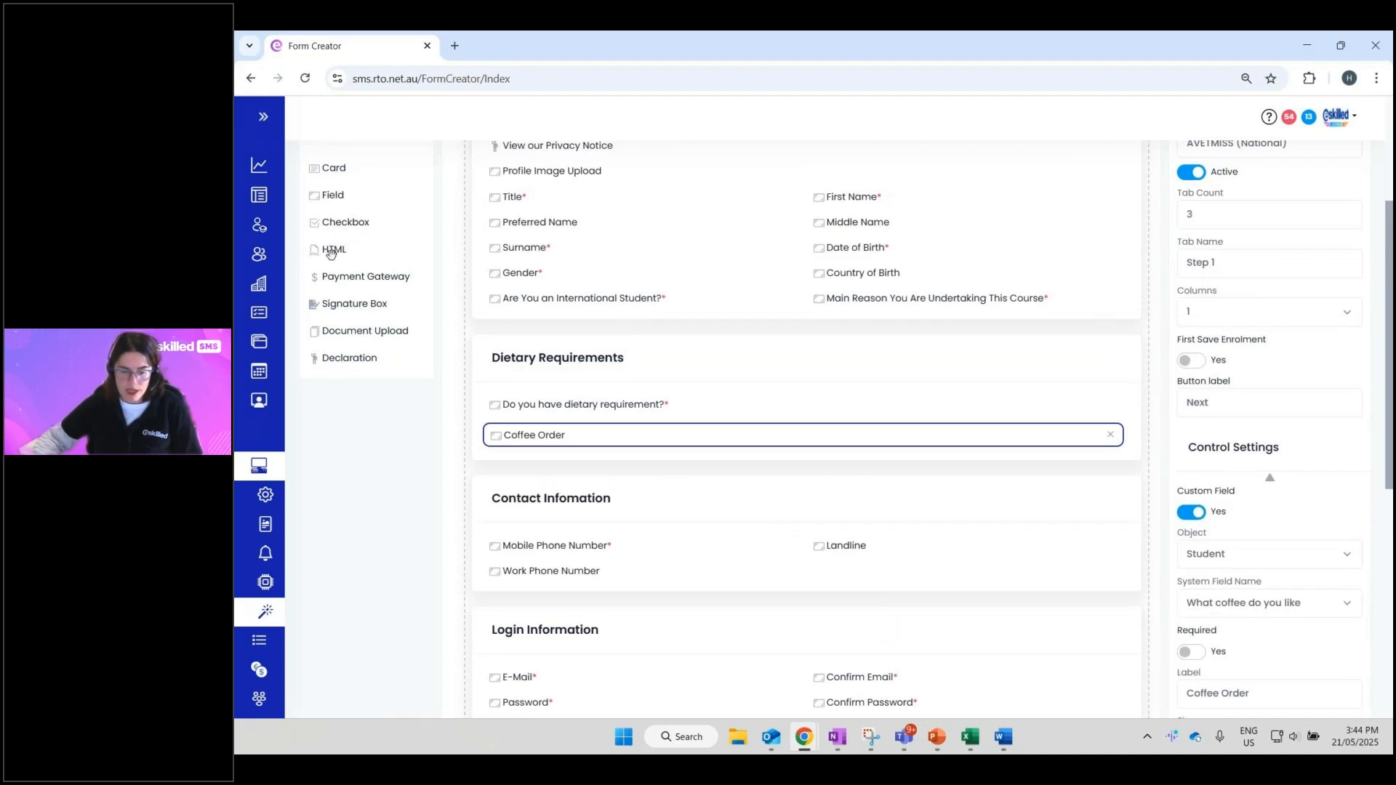
- Place an HTML control at the top of the Dietary Requirements card, above both questions
drag(324, 262, 500, 399)
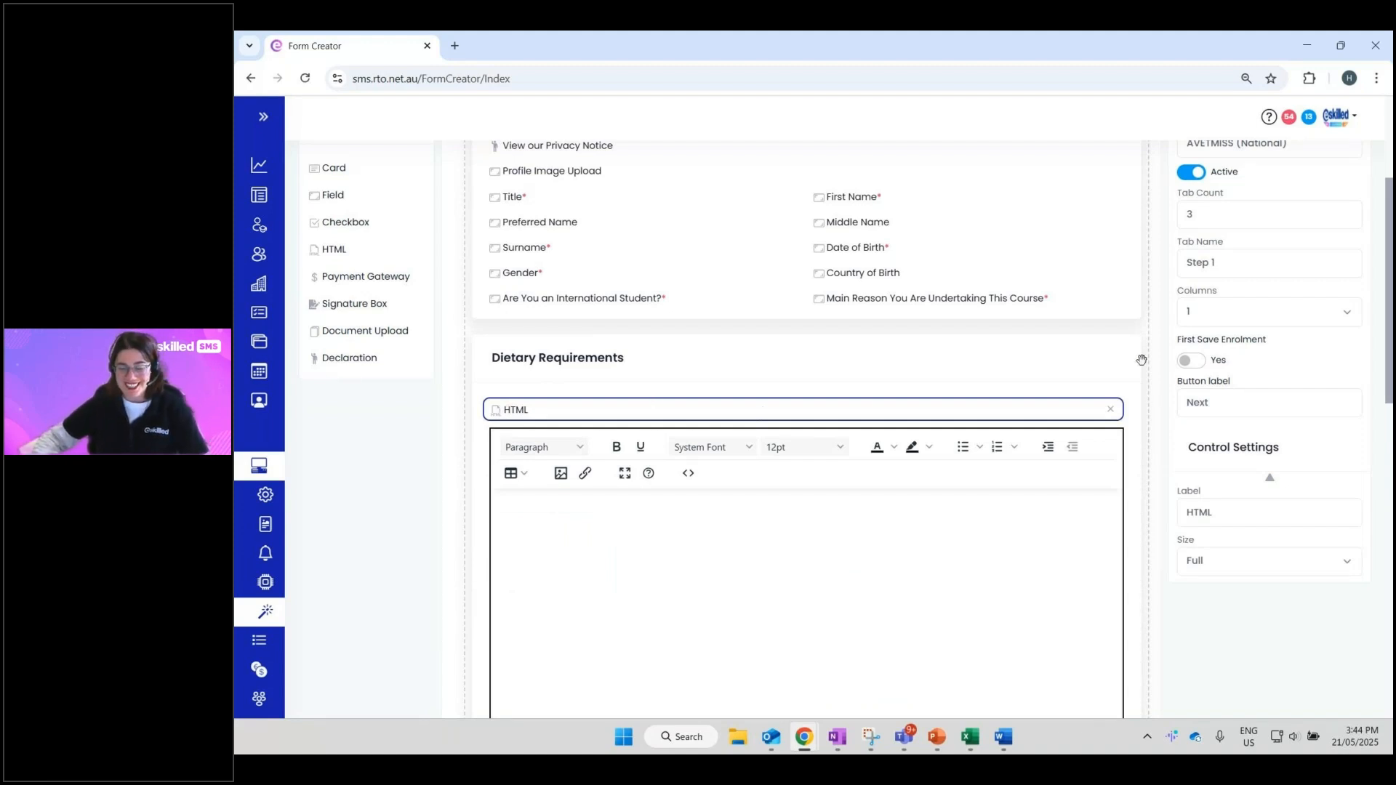
scroll(805, 485, up, 1)
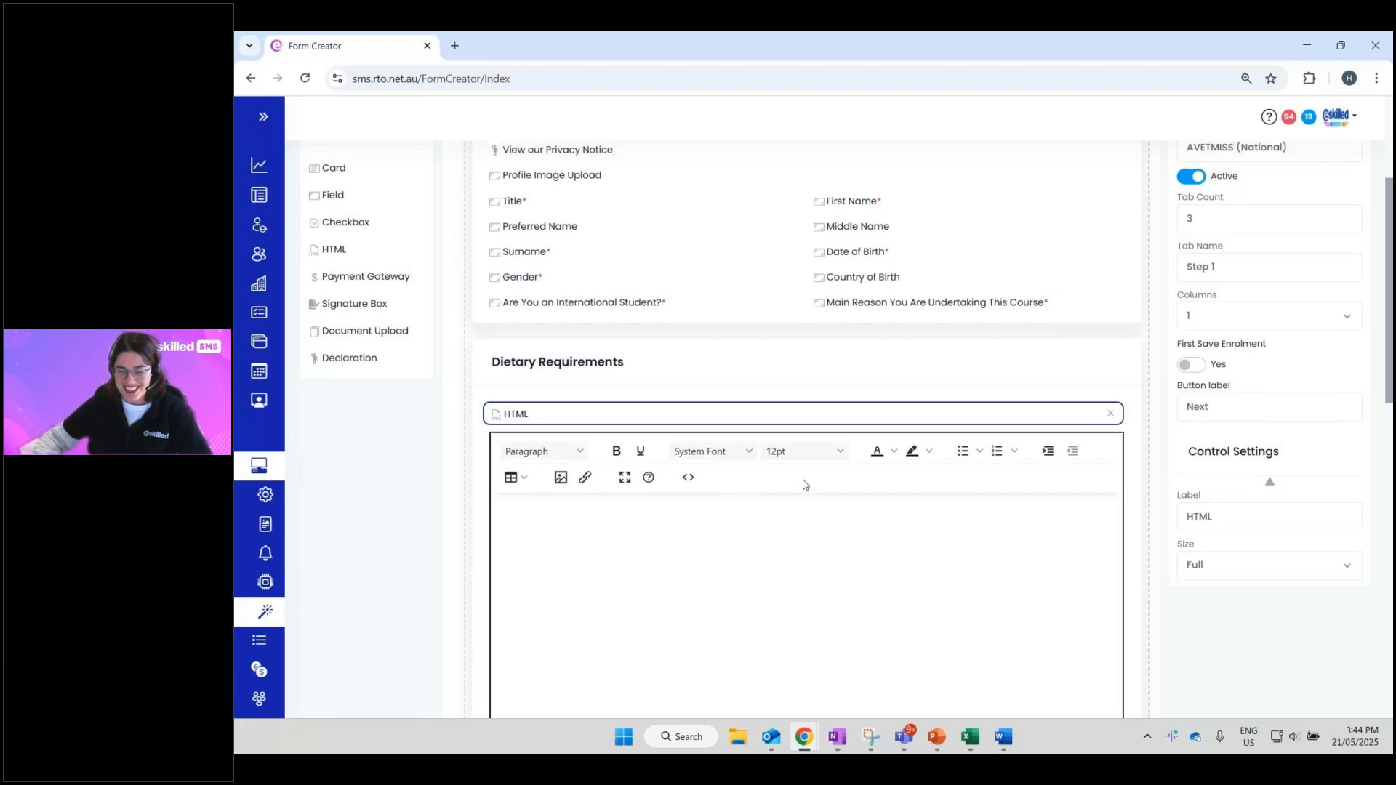
scroll(803, 483, up, 3)
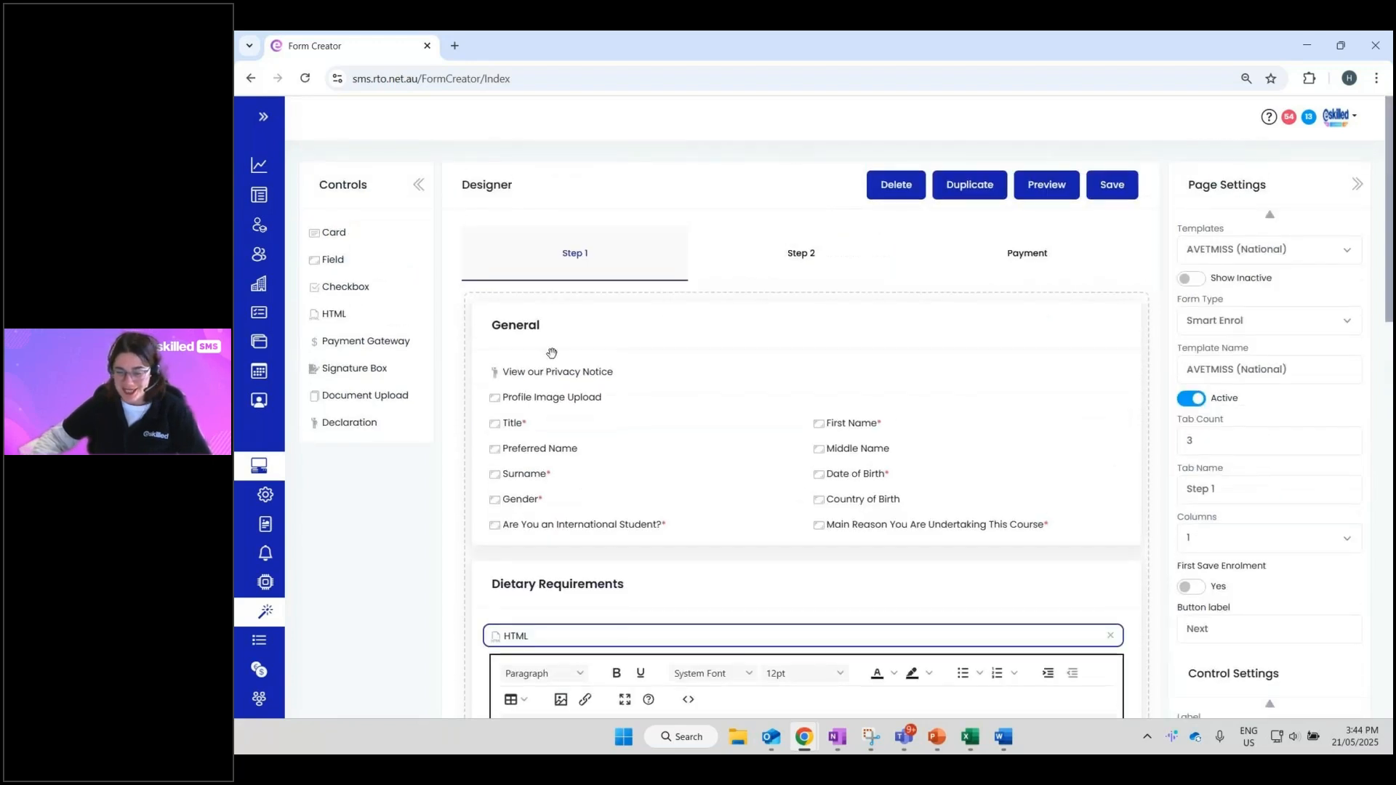
scroll(499, 412, down, 3)
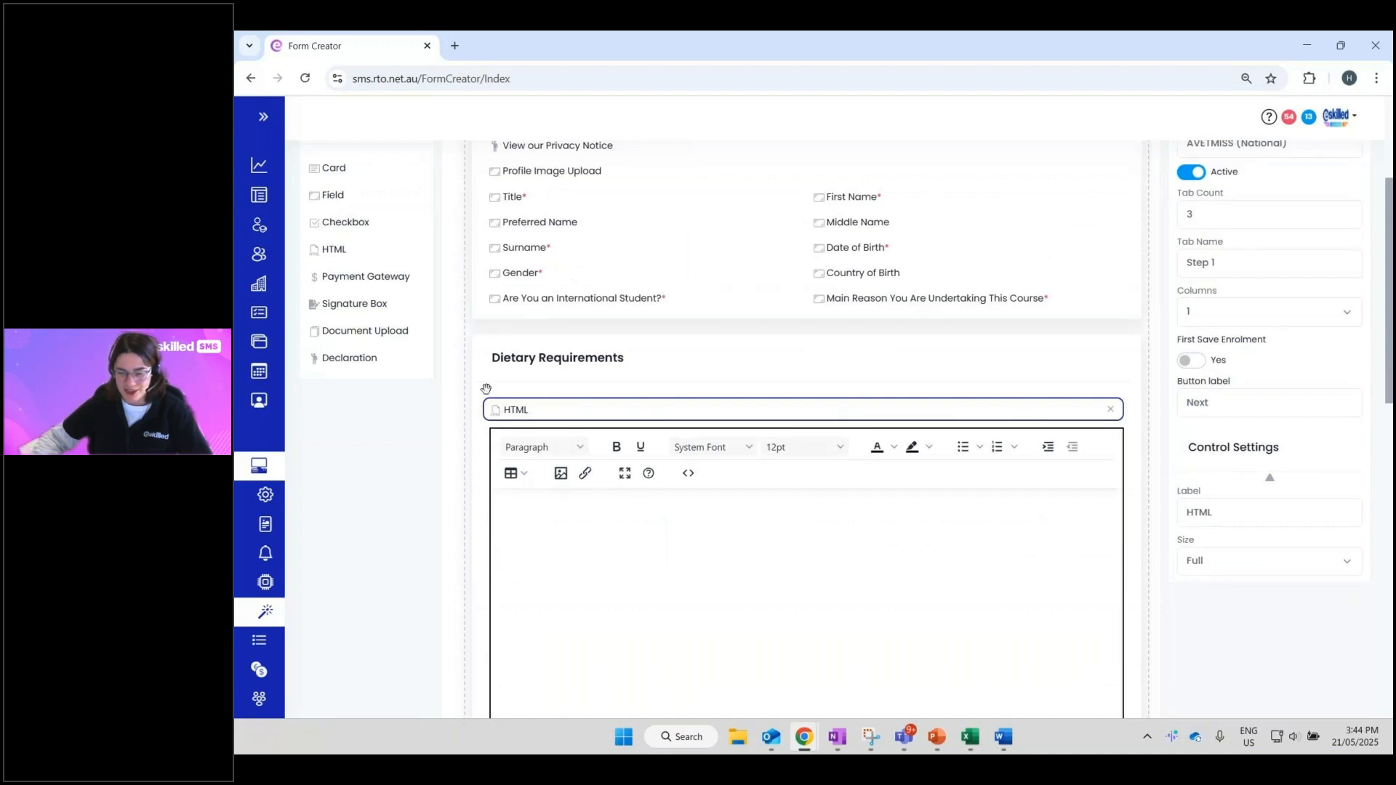
scroll(561, 450, down, 3)
click(867, 335)
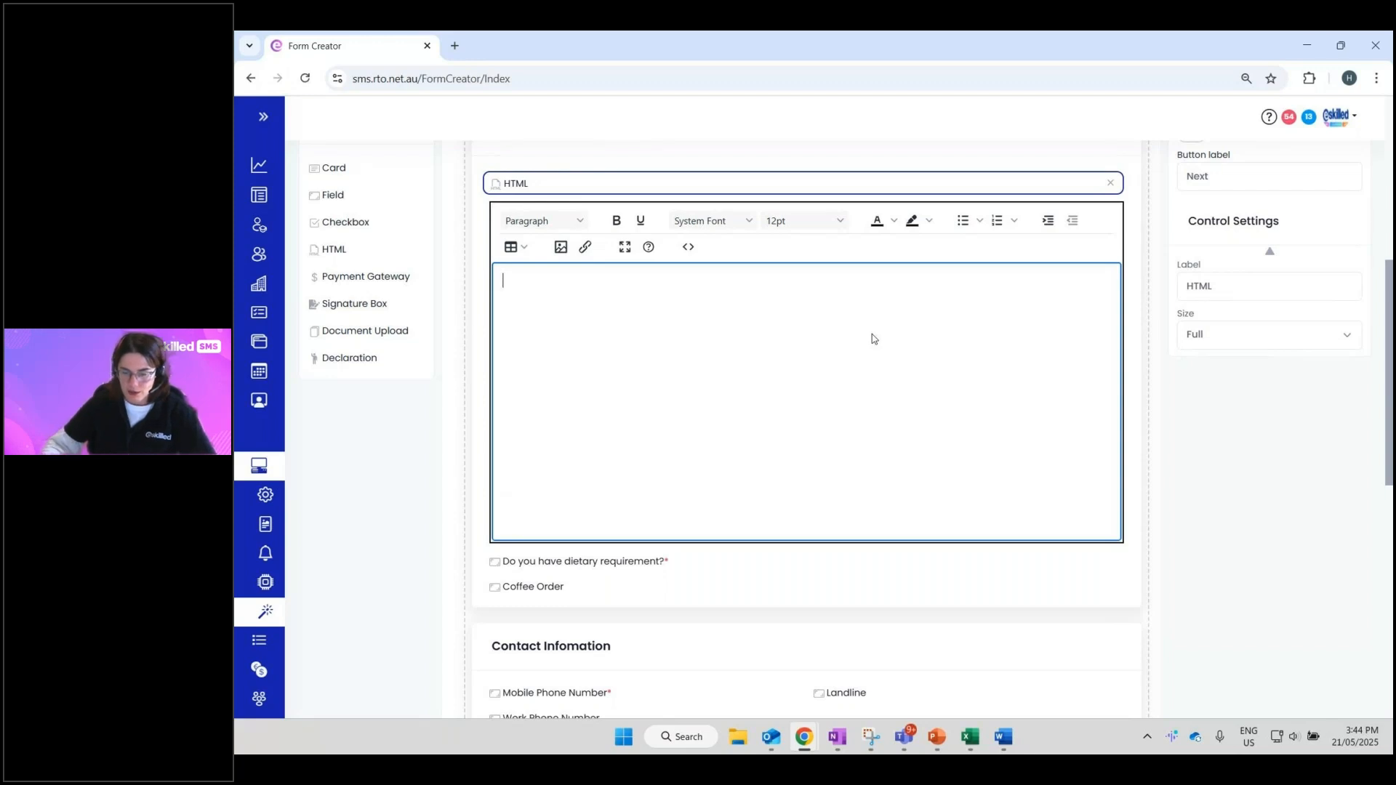
- Write the note: lunch is provided at face-to-face sessions; please advise any dietary requirements below
text(If you at)
text(e at)
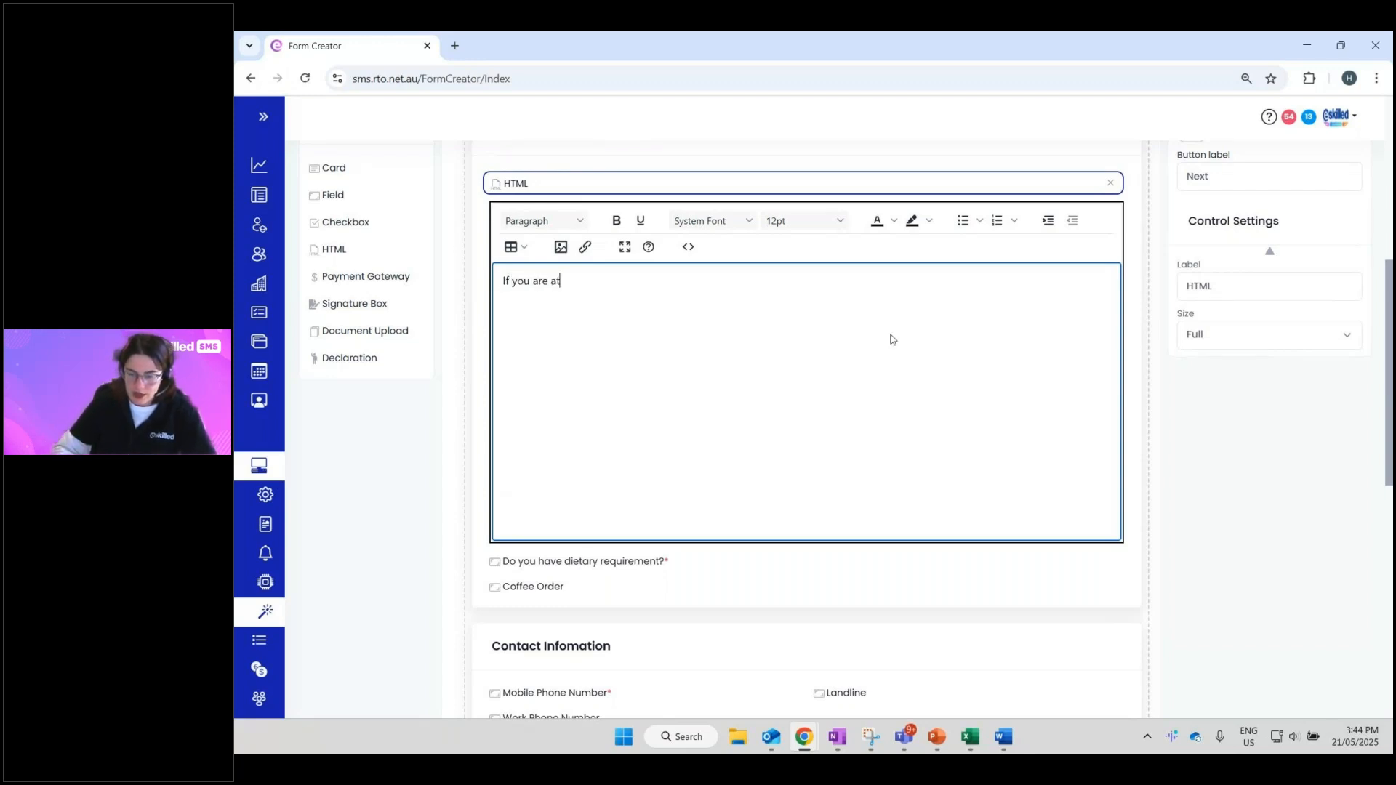
text(tending a face-to-face session with us, then lunch is provid)
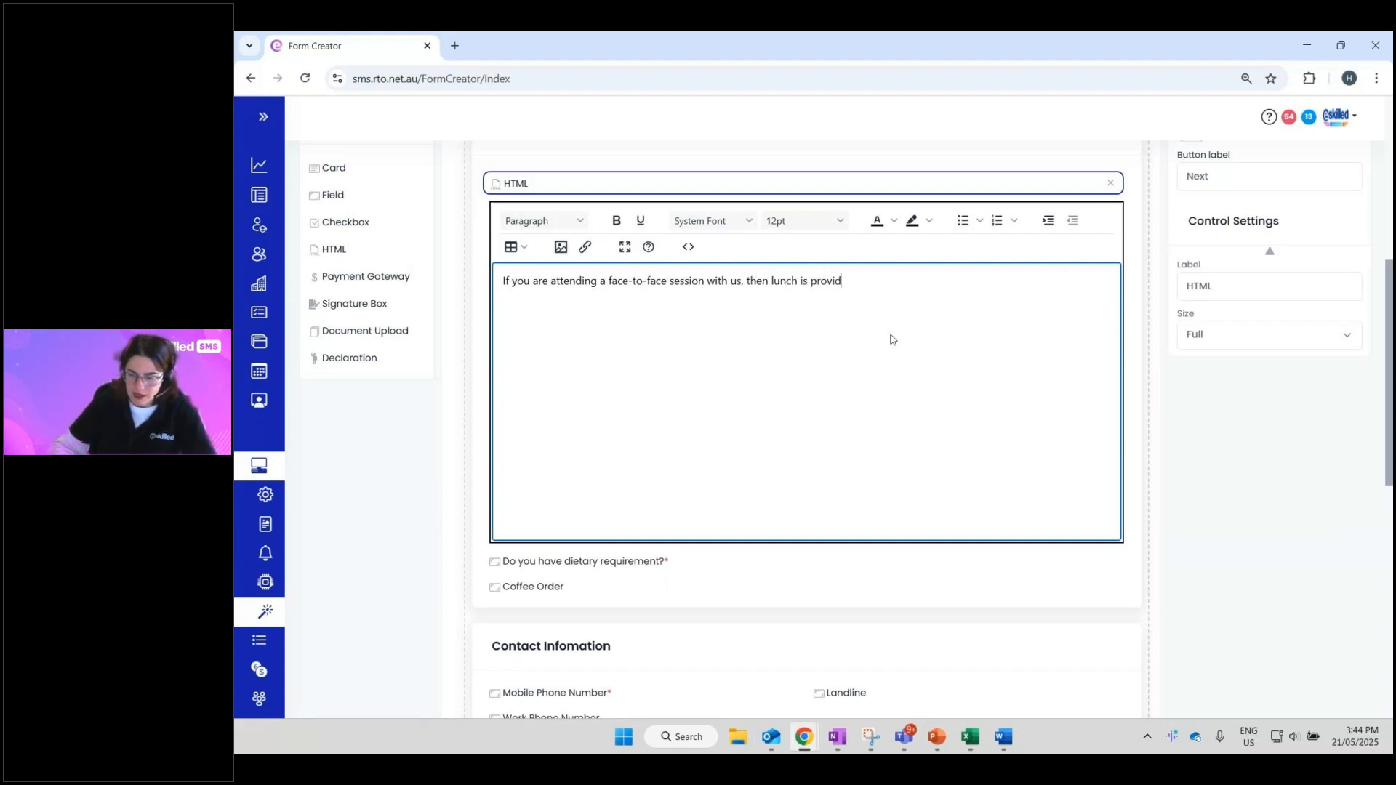
text(ed.Please advice)
key(BackSpace)
text(se an)
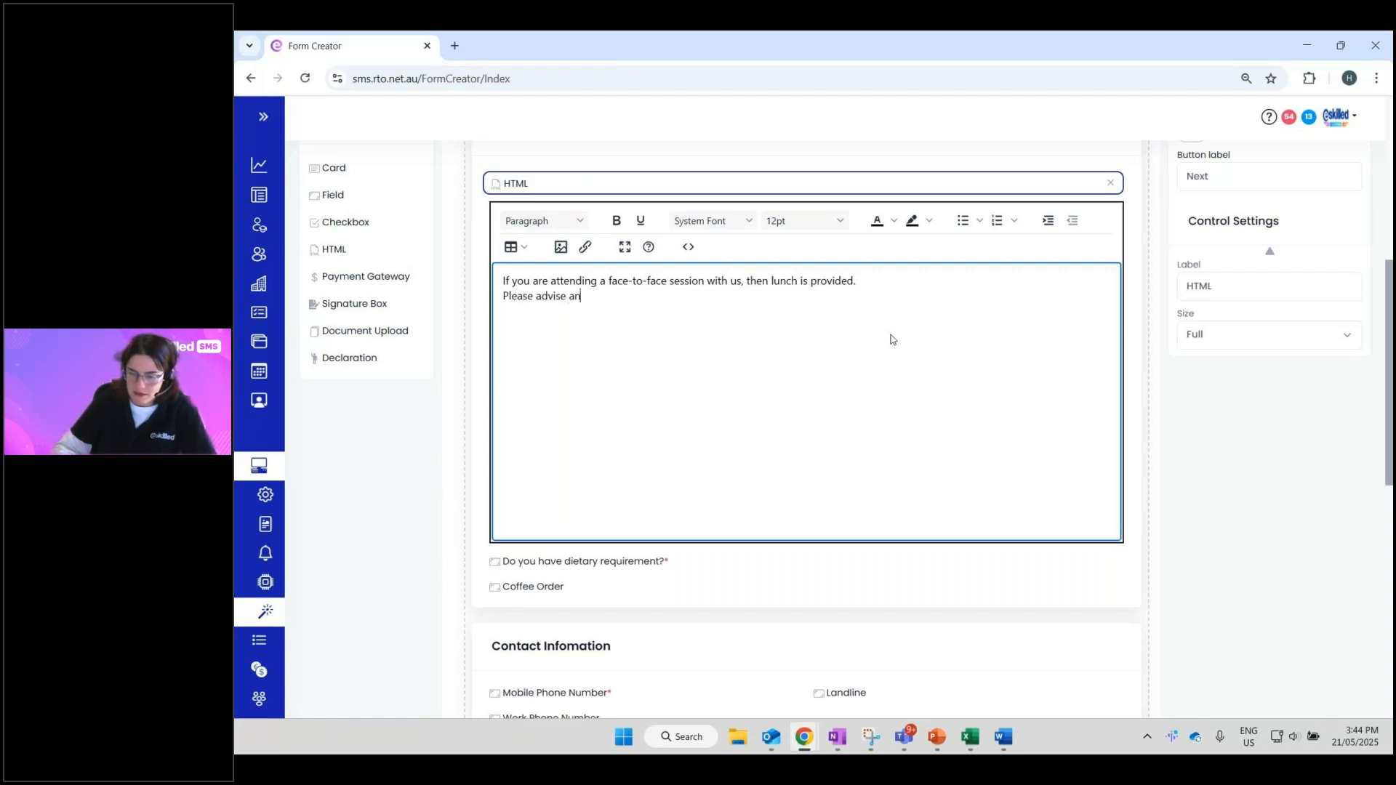
text(y dietary requiree)
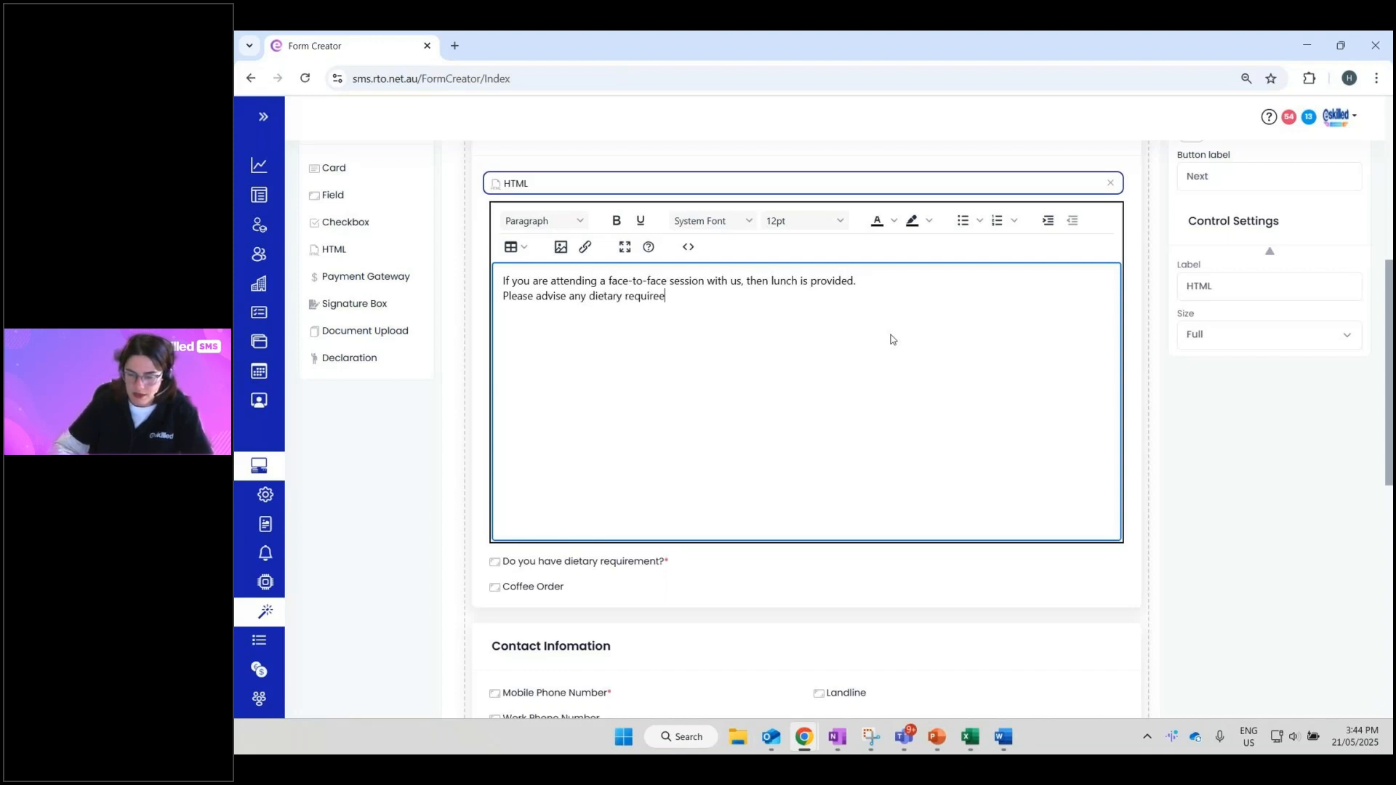
key(BackSpace)
text(ments below.)
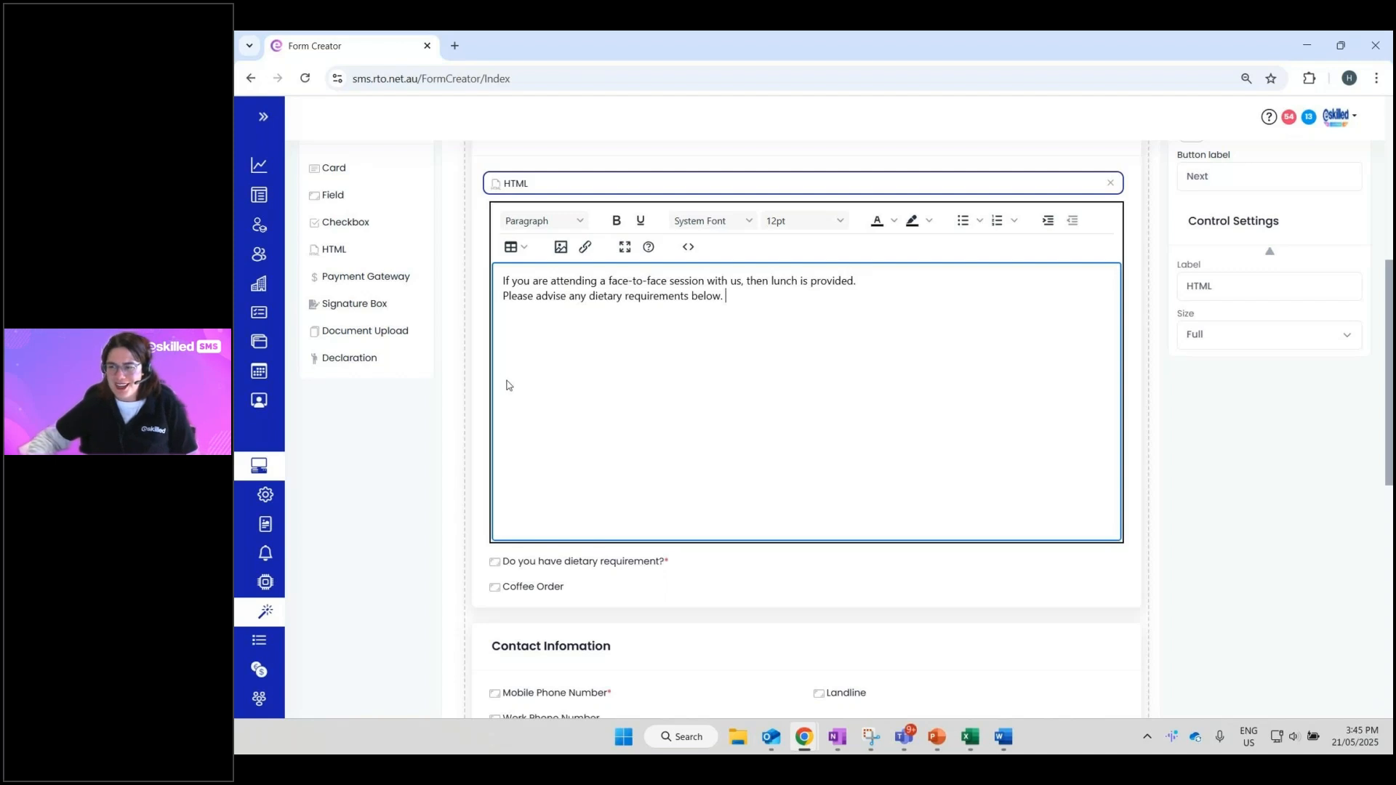
triple_click(530, 288)
click(625, 316)
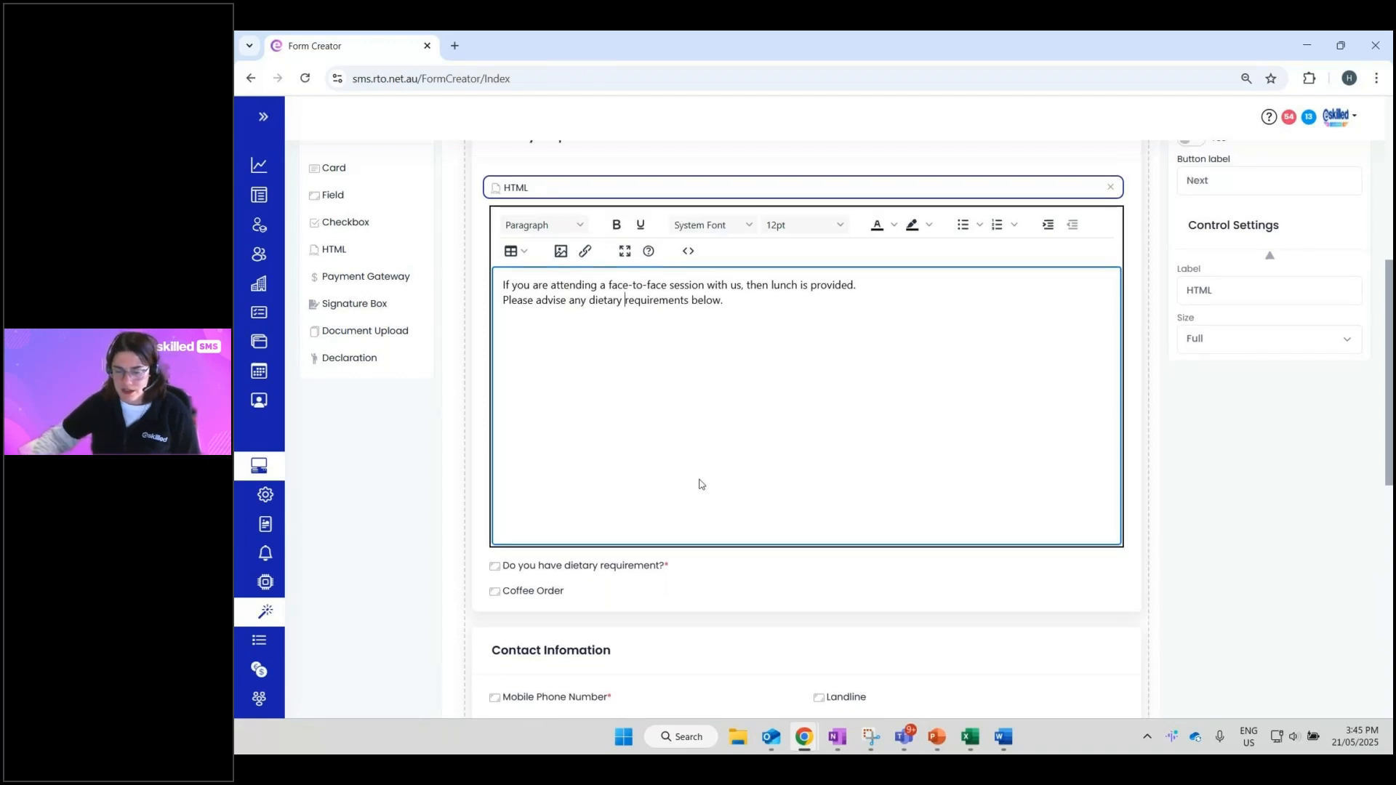
scroll(699, 485, up, 1)
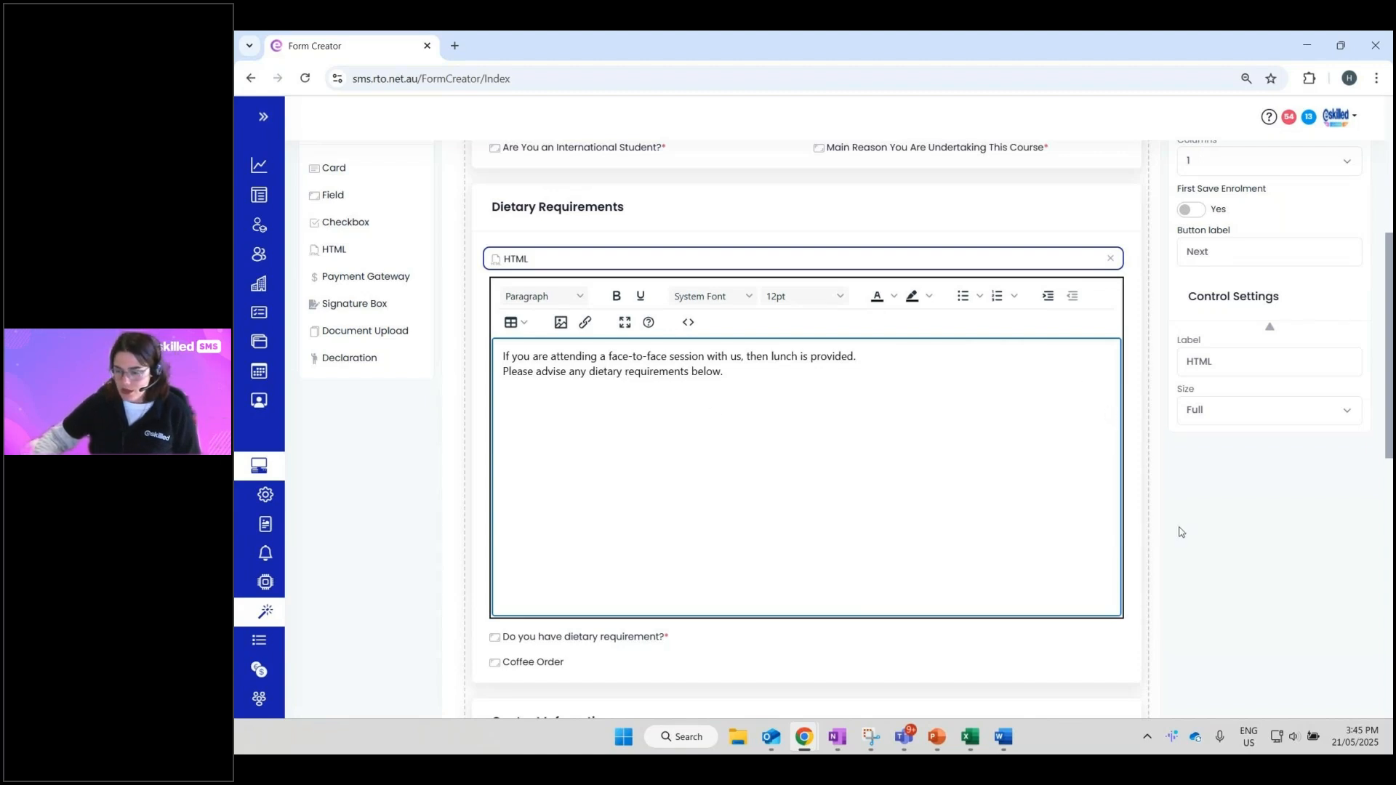
scroll(1179, 531, up, 4)
scroll(1179, 531, up, 1)
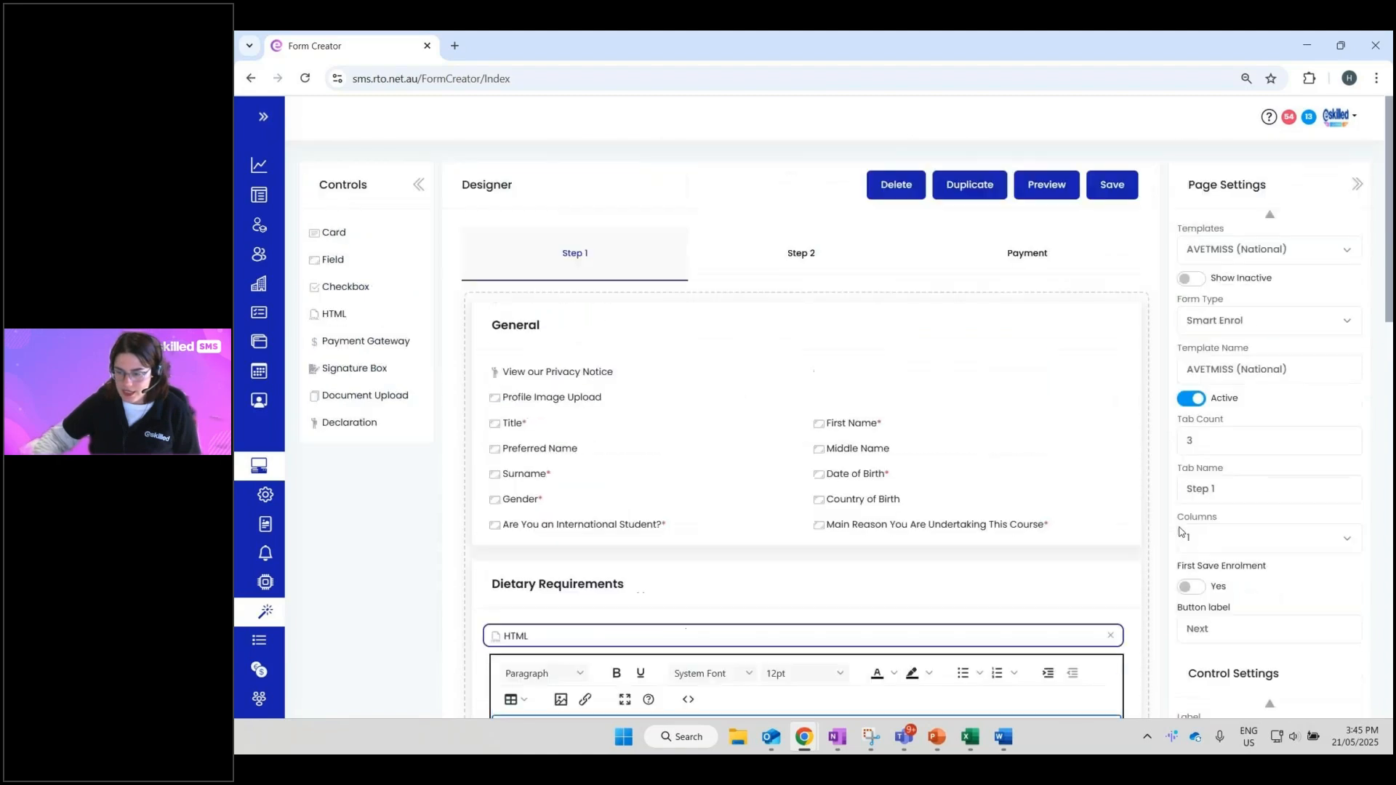
- Save the form template, acknowledge the confirmation, and open its preview
click(1131, 182)
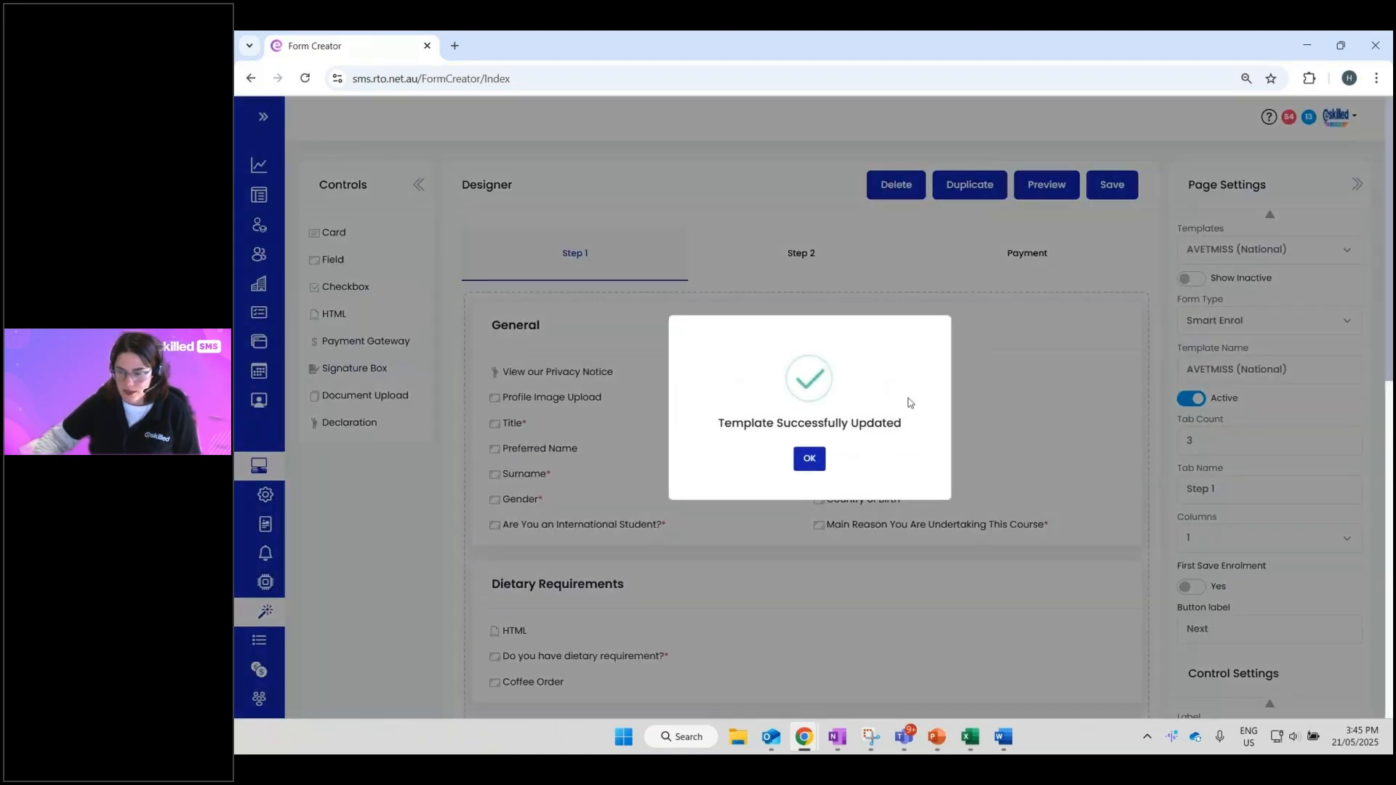
click(807, 455)
click(1046, 184)
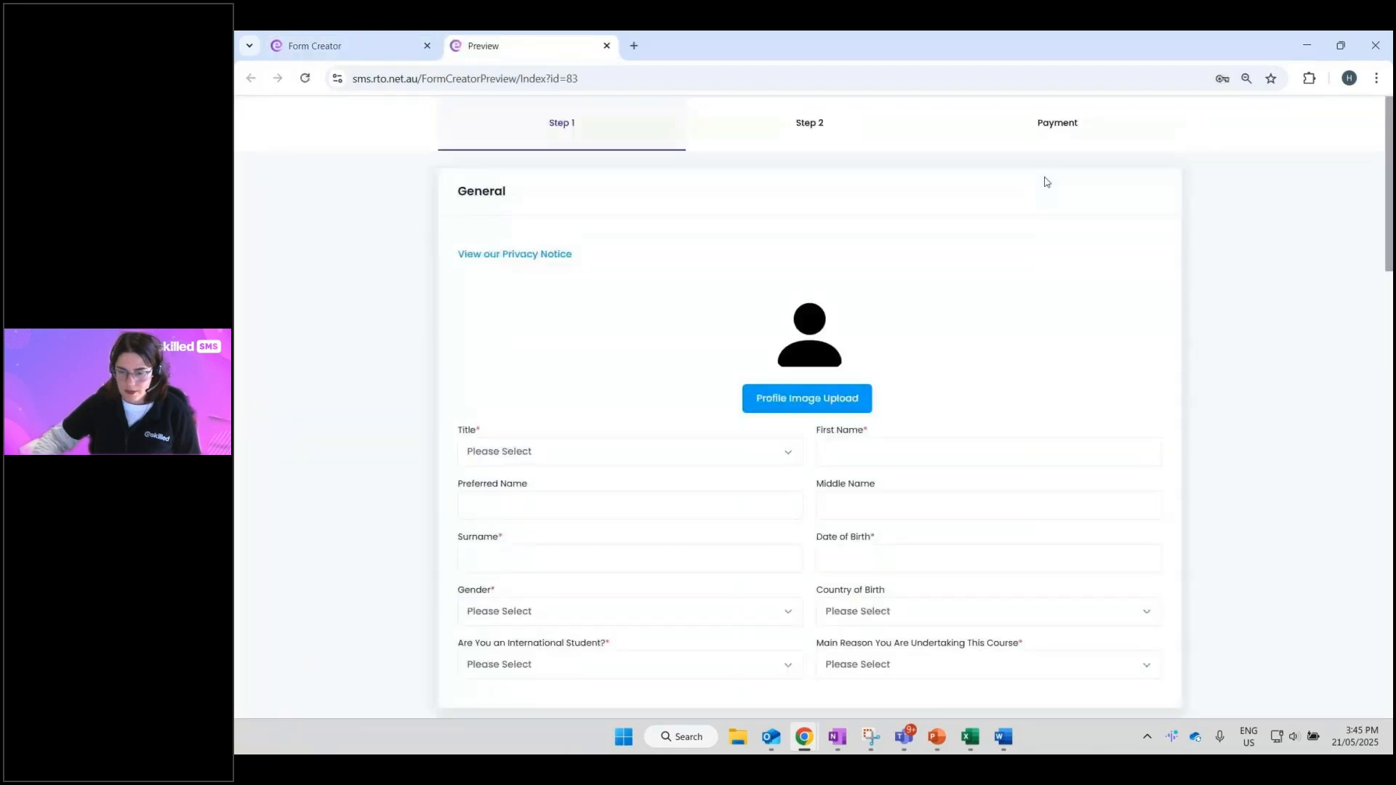
- Check the preview's Dietary Requirements section, testing the allergy checkbox and the coffee list
scroll(570, 283, down, 6)
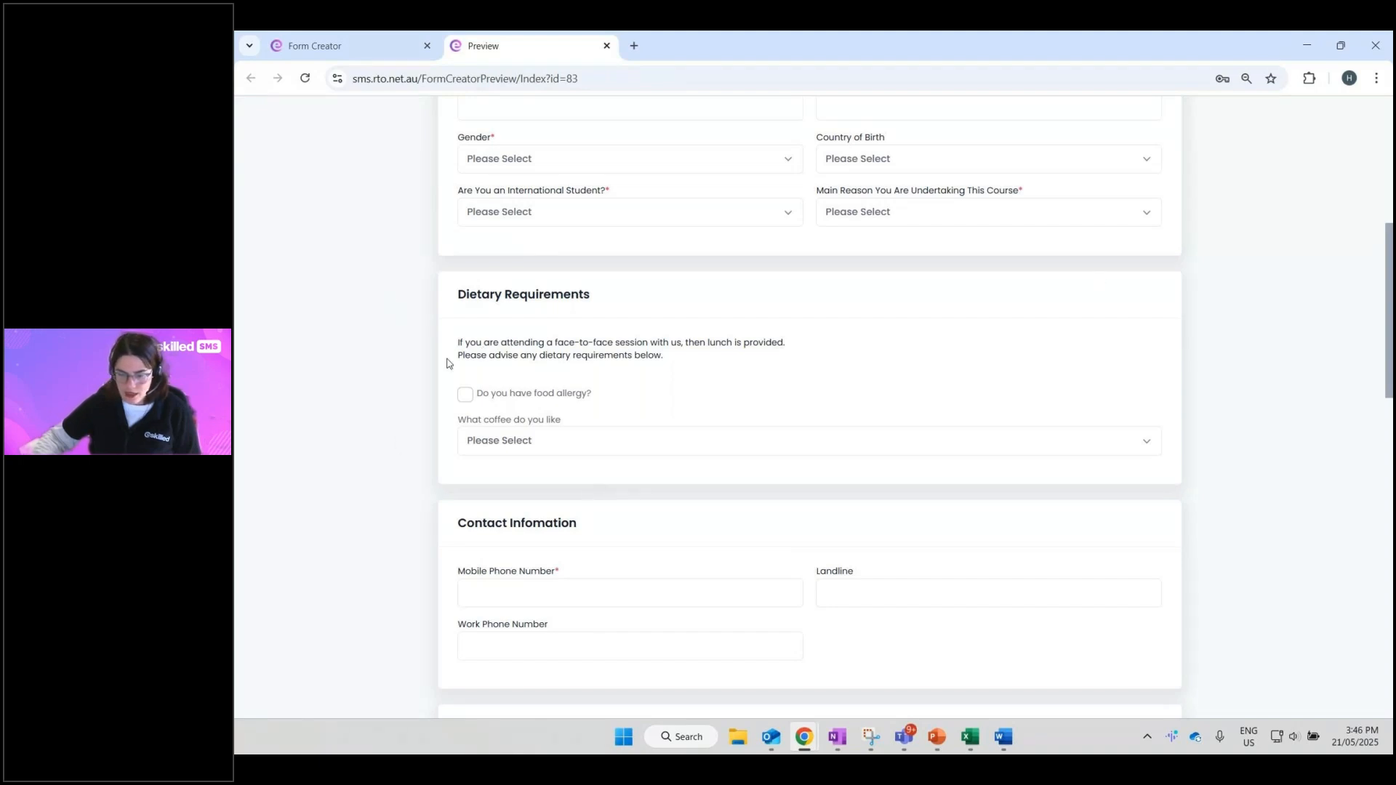
drag(466, 344, 654, 357)
click(467, 398)
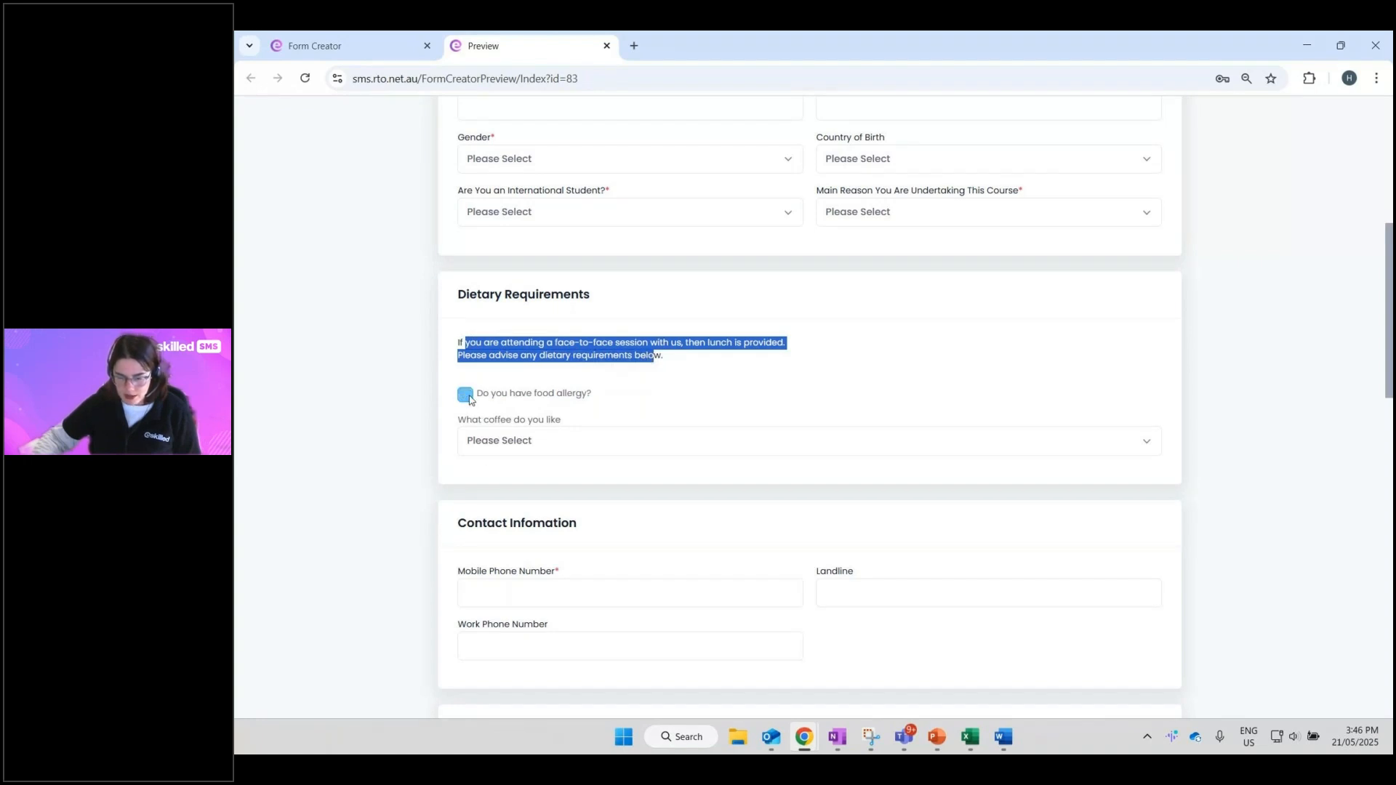
click(467, 398)
click(486, 439)
click(485, 440)
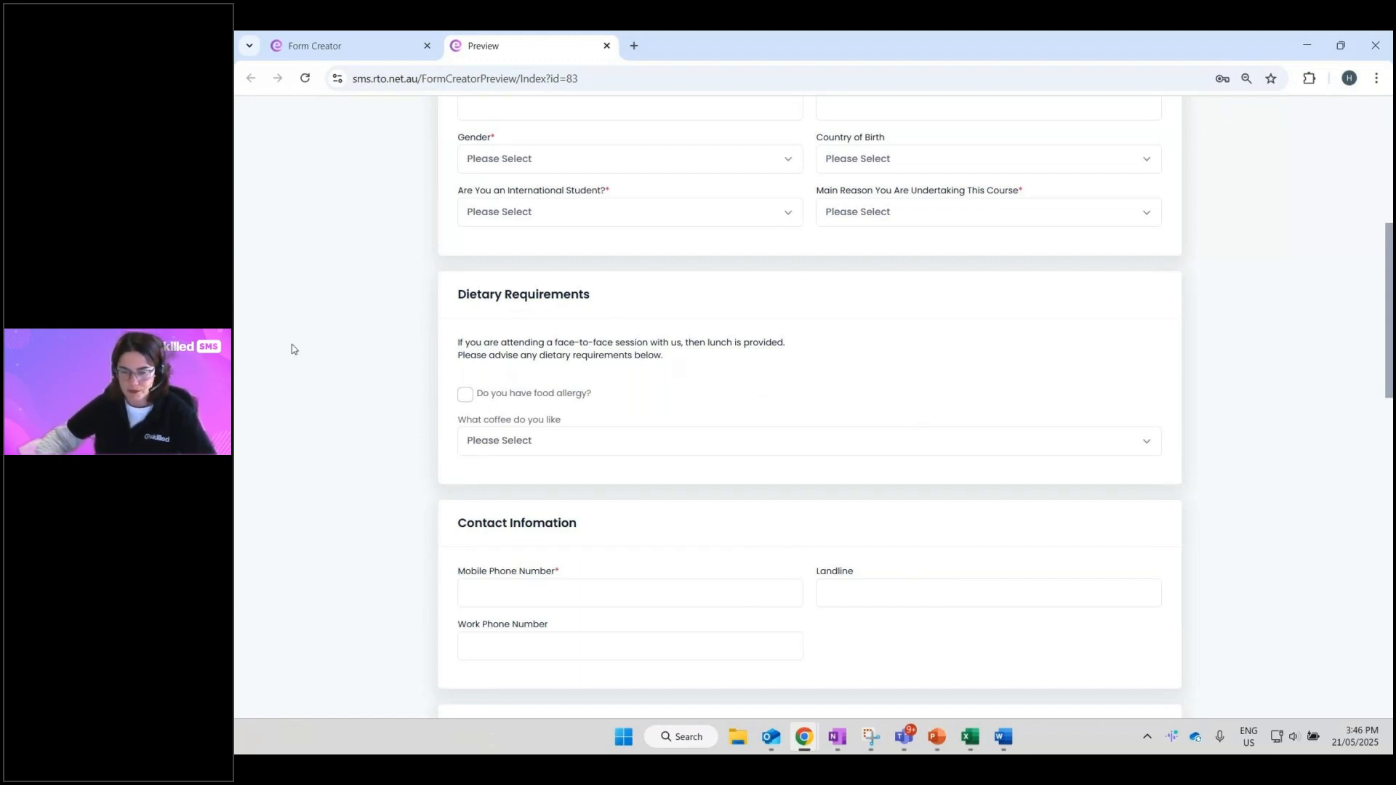
scroll(298, 346, up, 4)
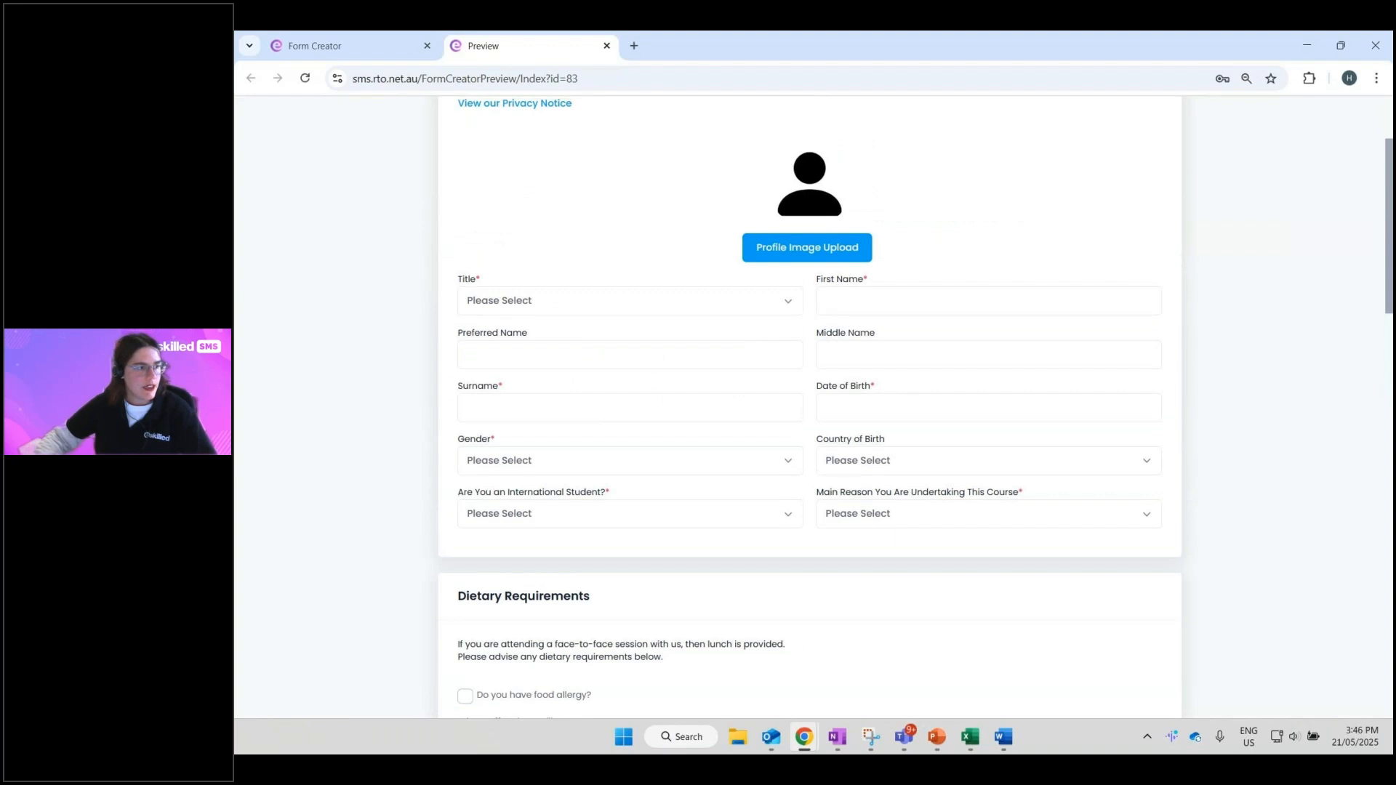
key(alt+Tab)
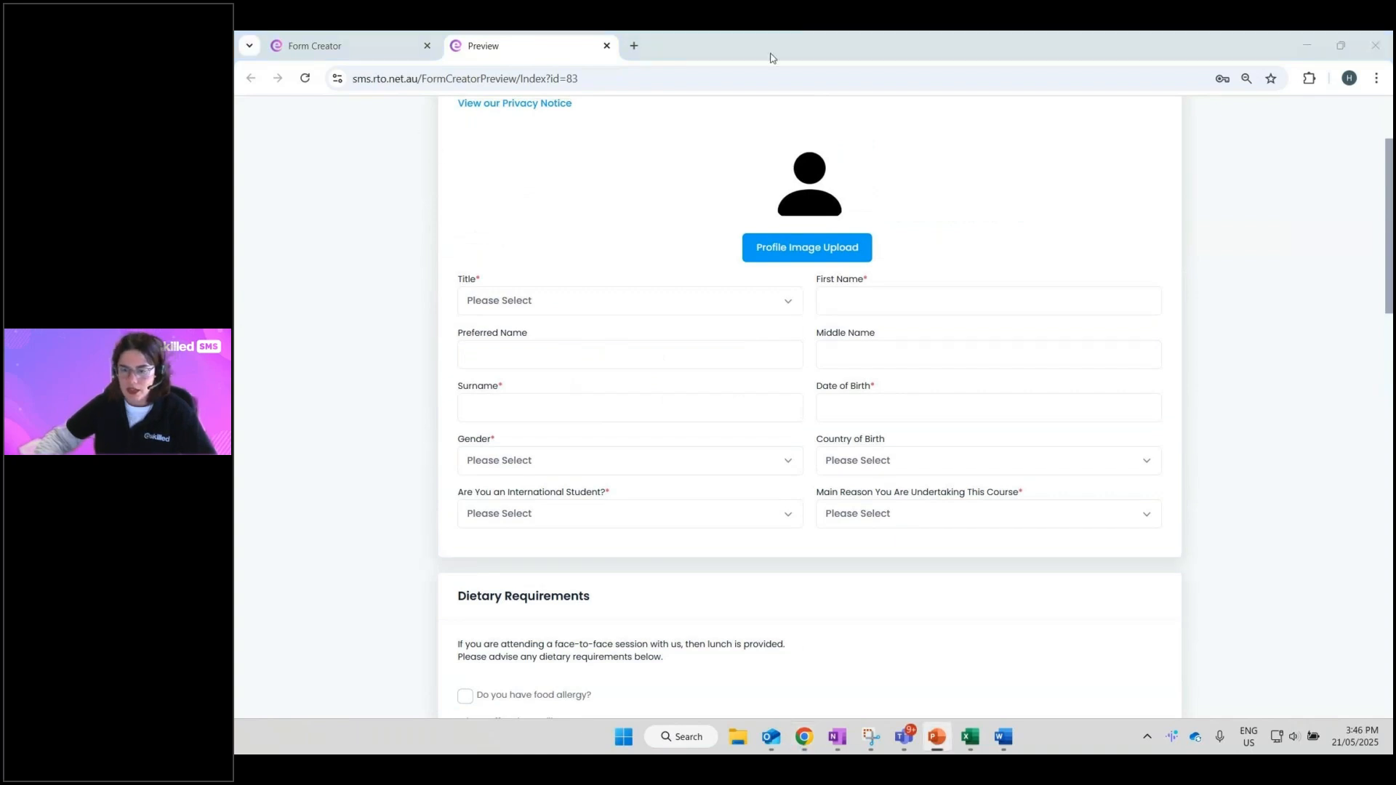
click(612, 59)
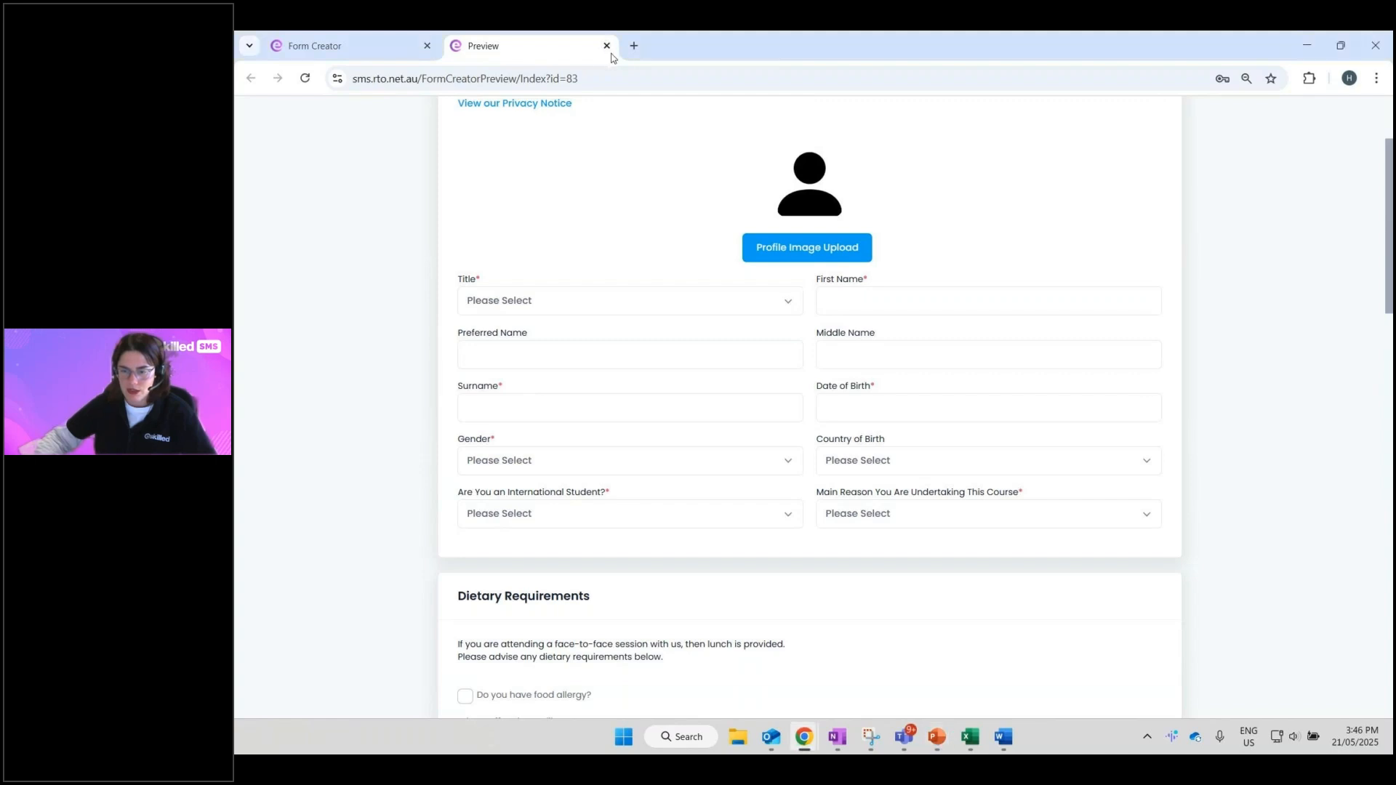
- Close the form preview and advance the slideshow to slide 31
click(607, 46)
key(alt+Tab)
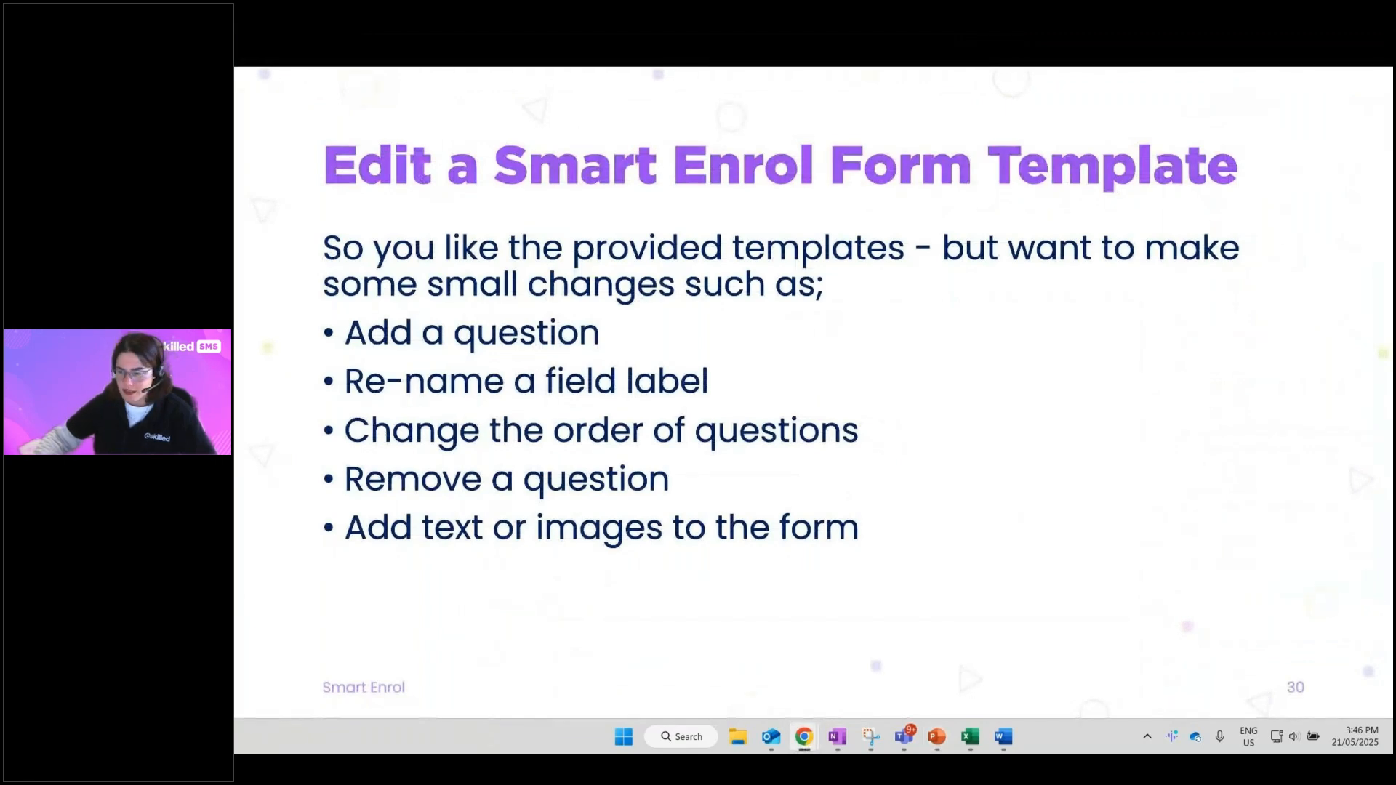
click(1295, 288)
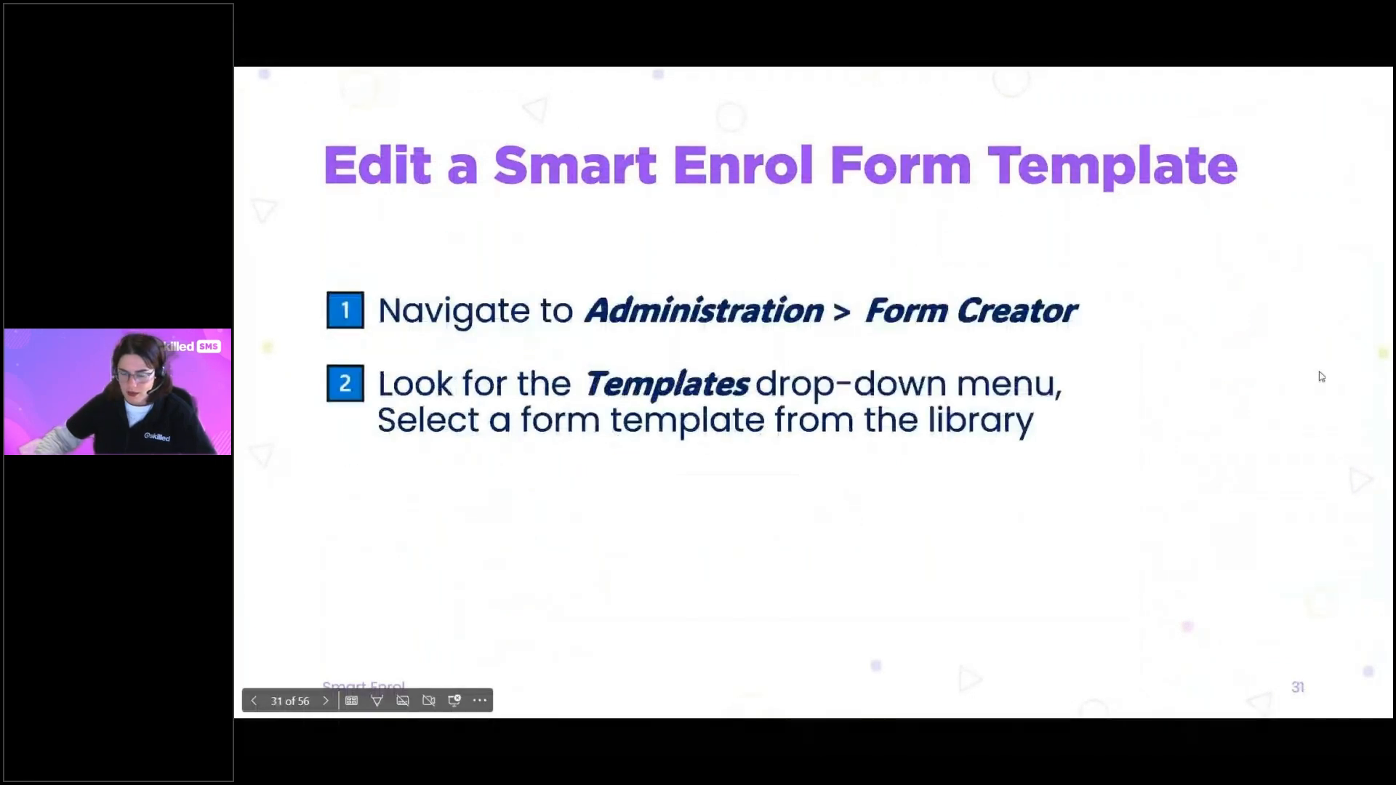
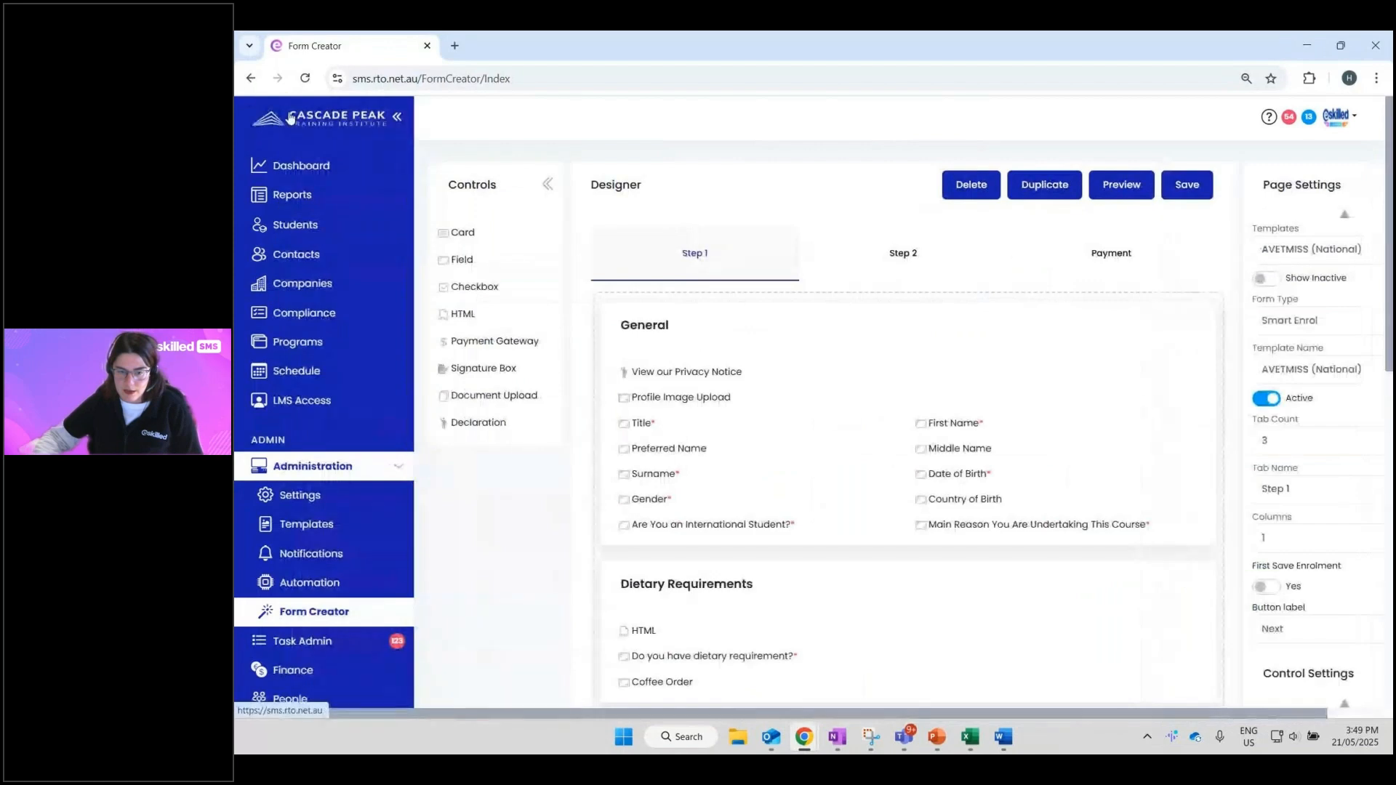
- From the Dashboard, reach the Form Creator under Administration and choose Smart Enrol as form type
click(286, 120)
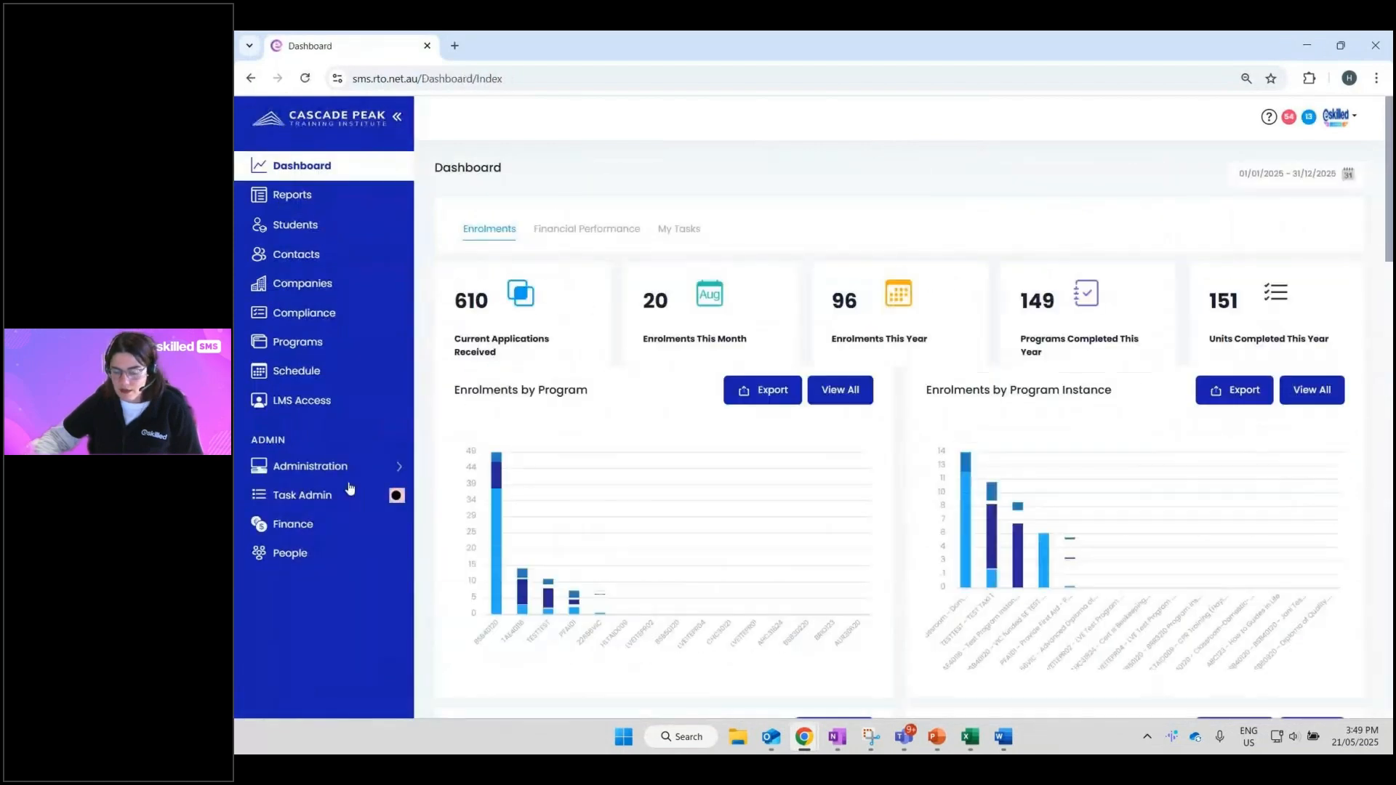
click(298, 469)
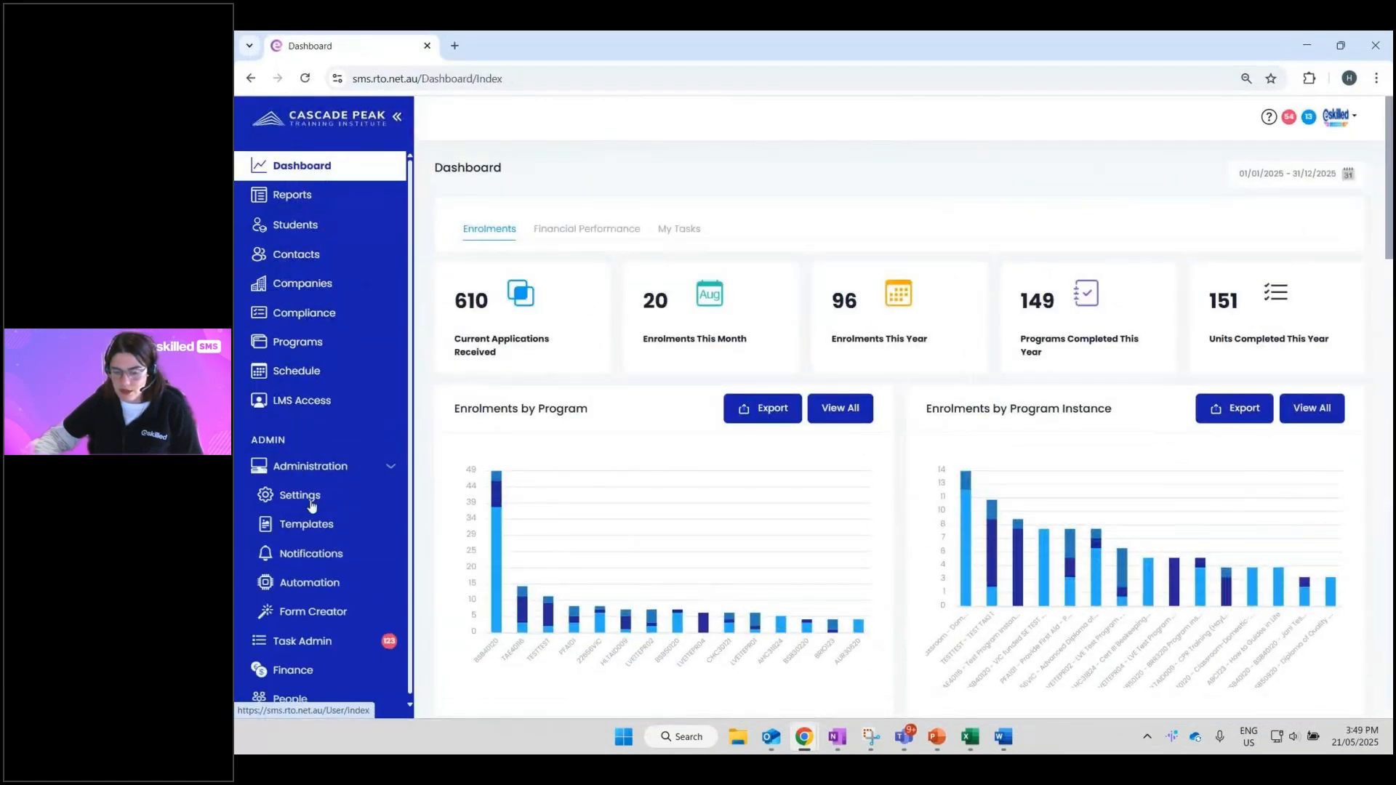
click(311, 612)
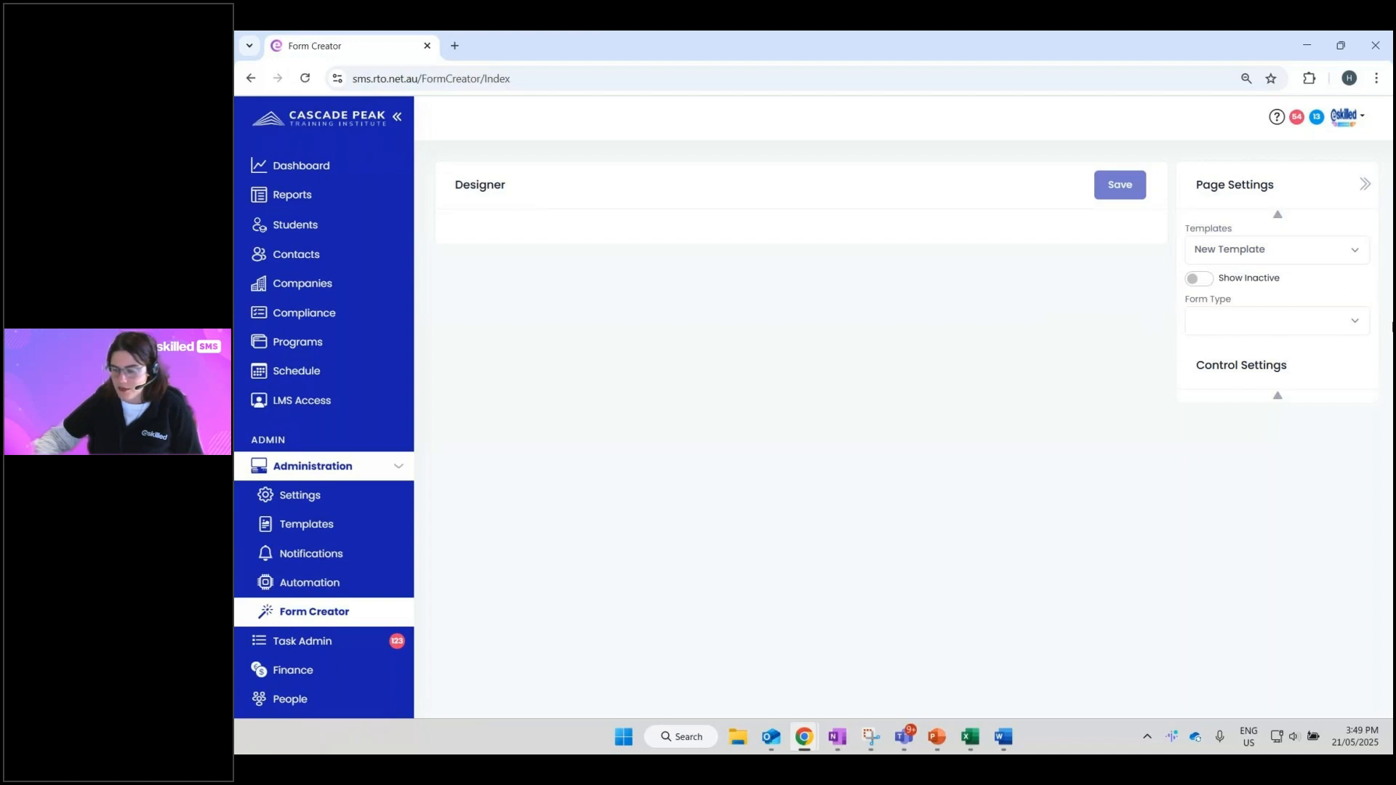
click(1287, 329)
click(1265, 358)
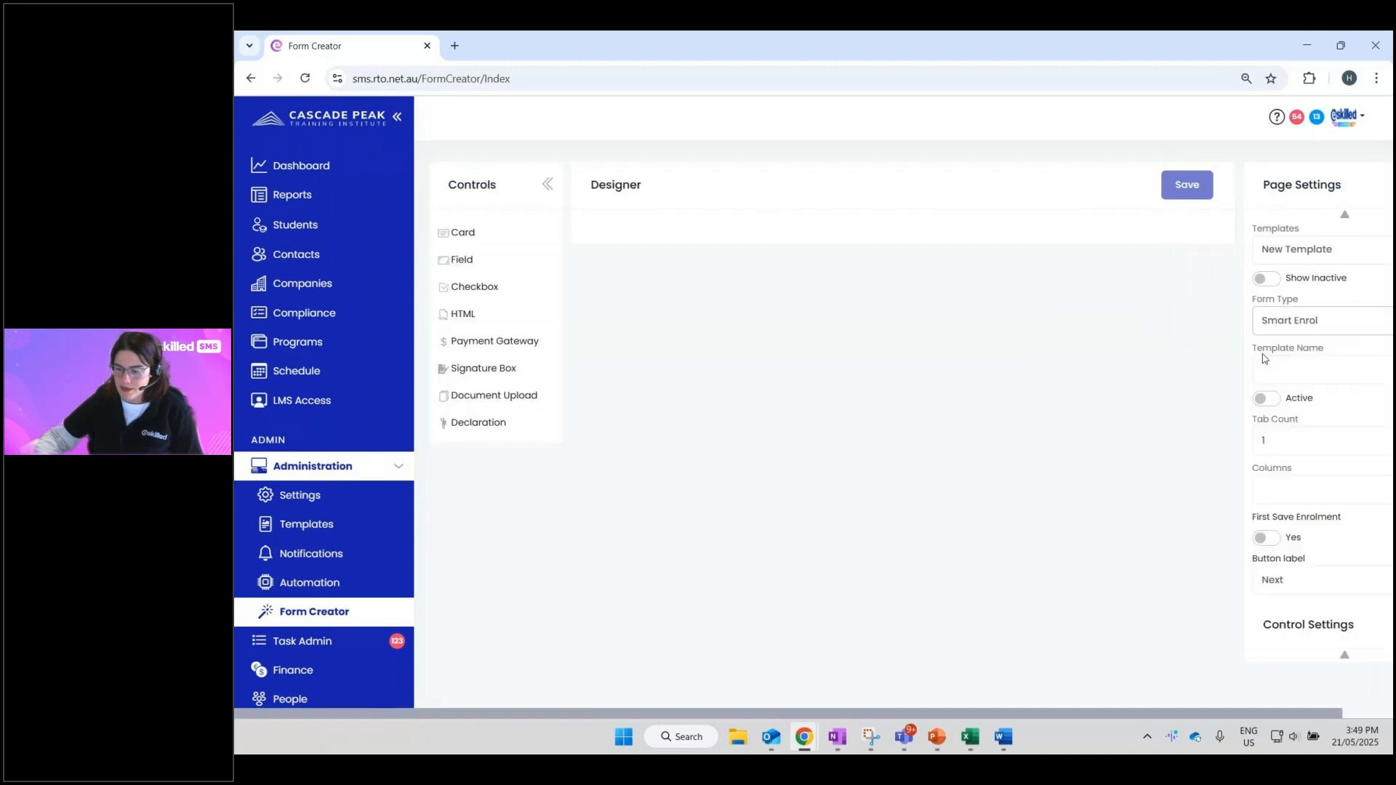
- Enter the template name 'Webinar Enrolment Form.' and toggle Active on and back off
click(397, 117)
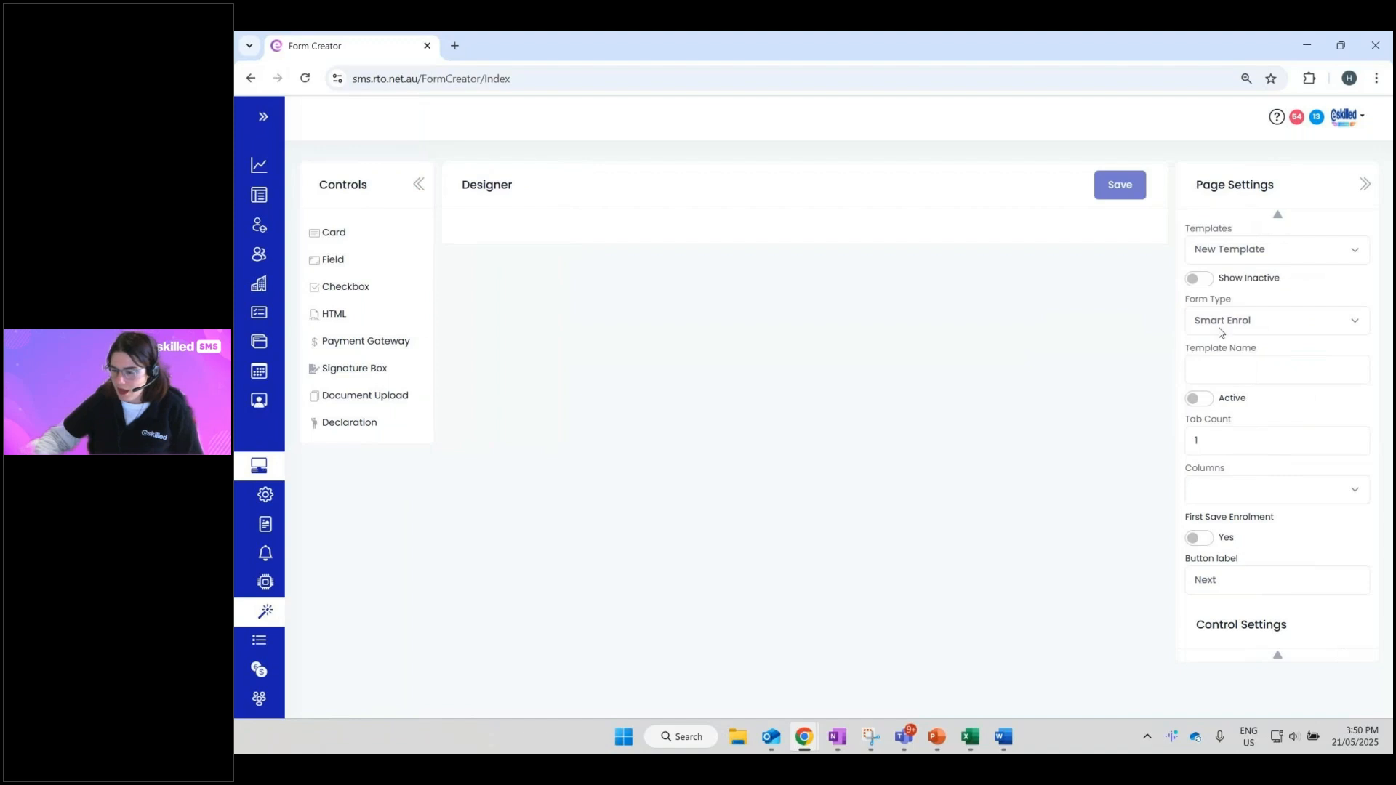
click(1265, 363)
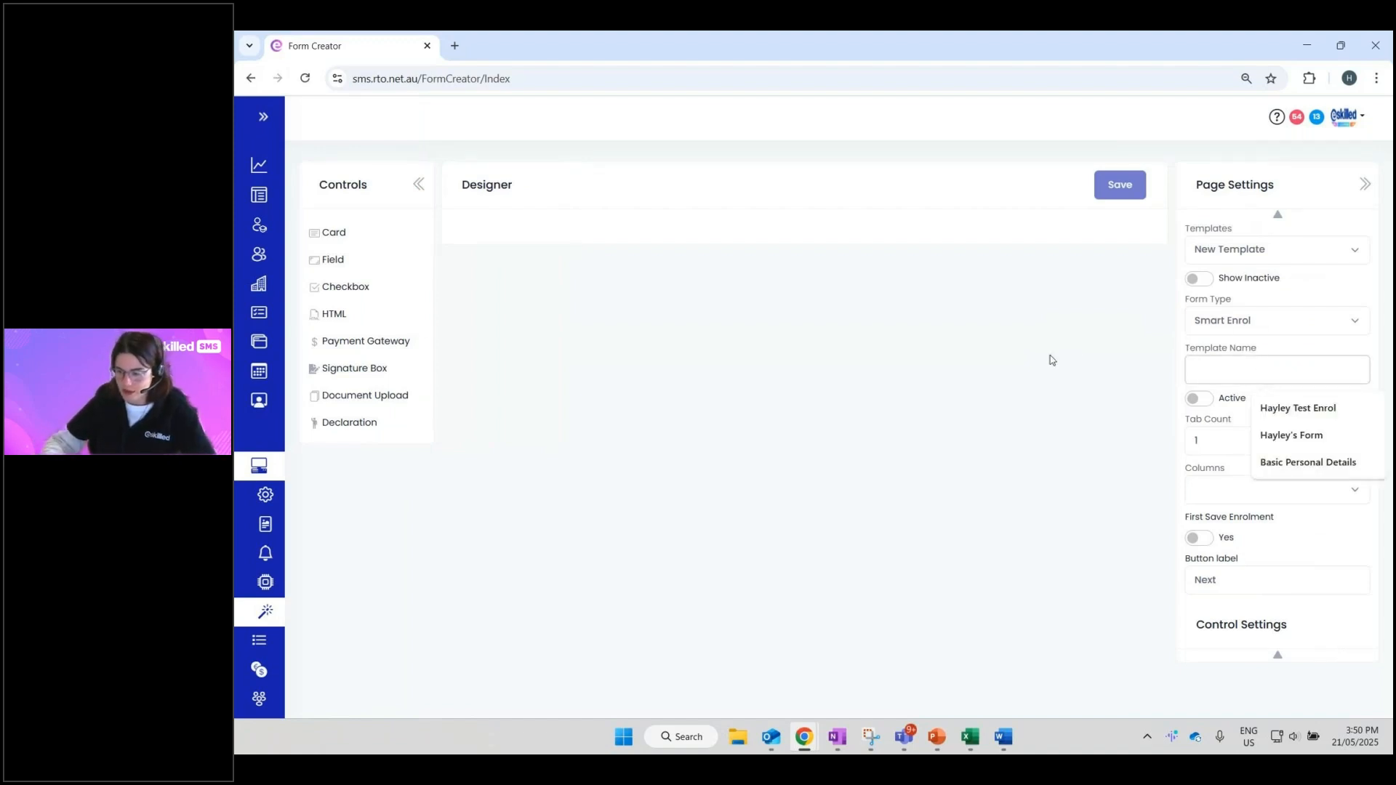
text(We)
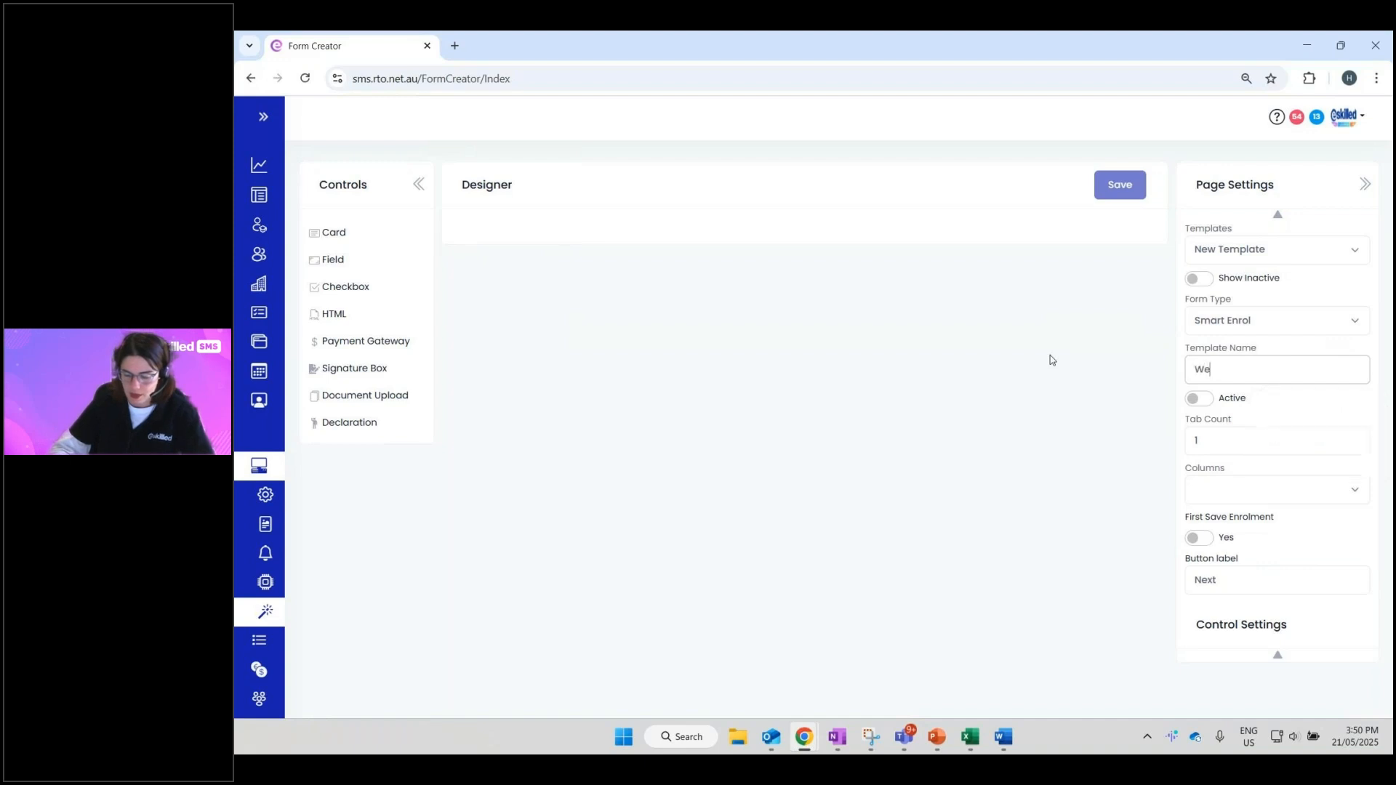
text(binar Enrol)
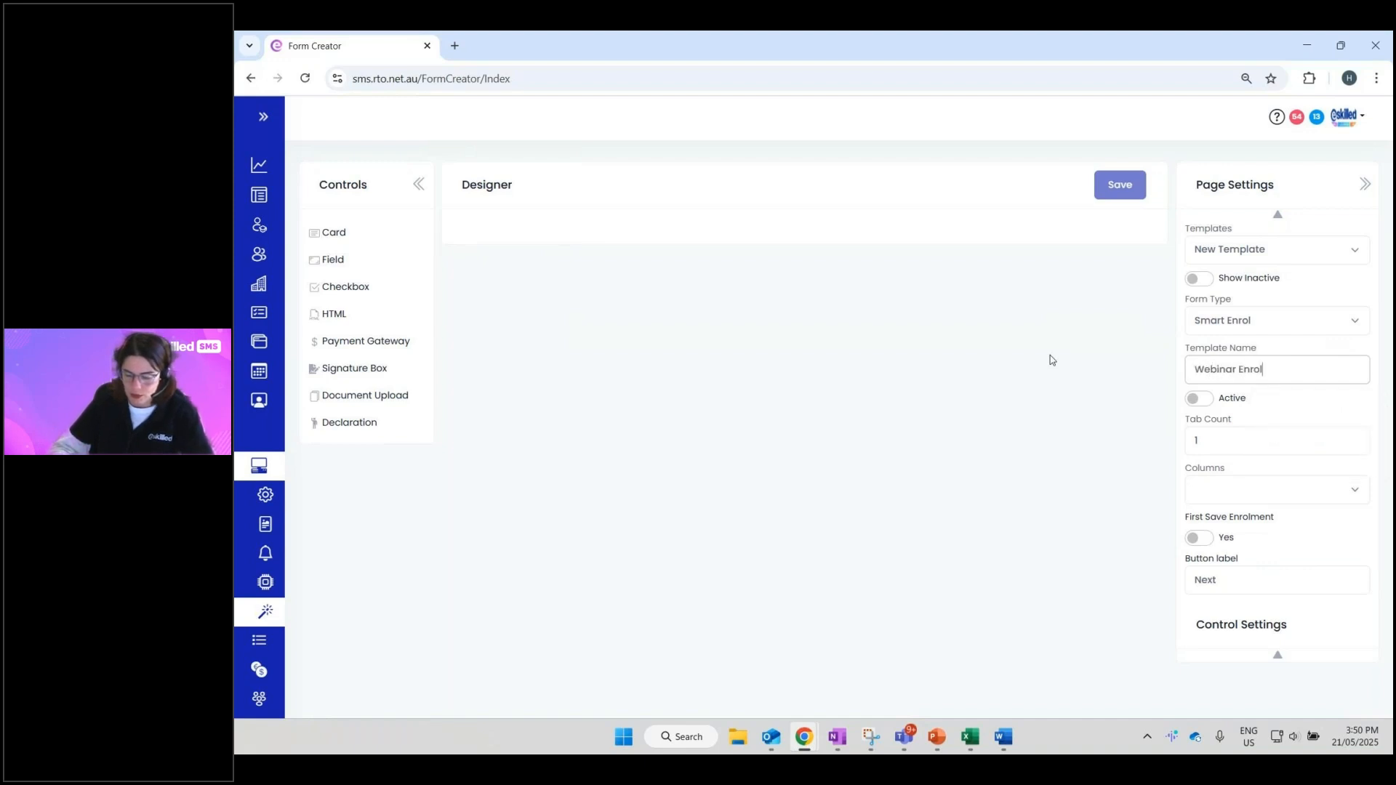
text(ment Form.)
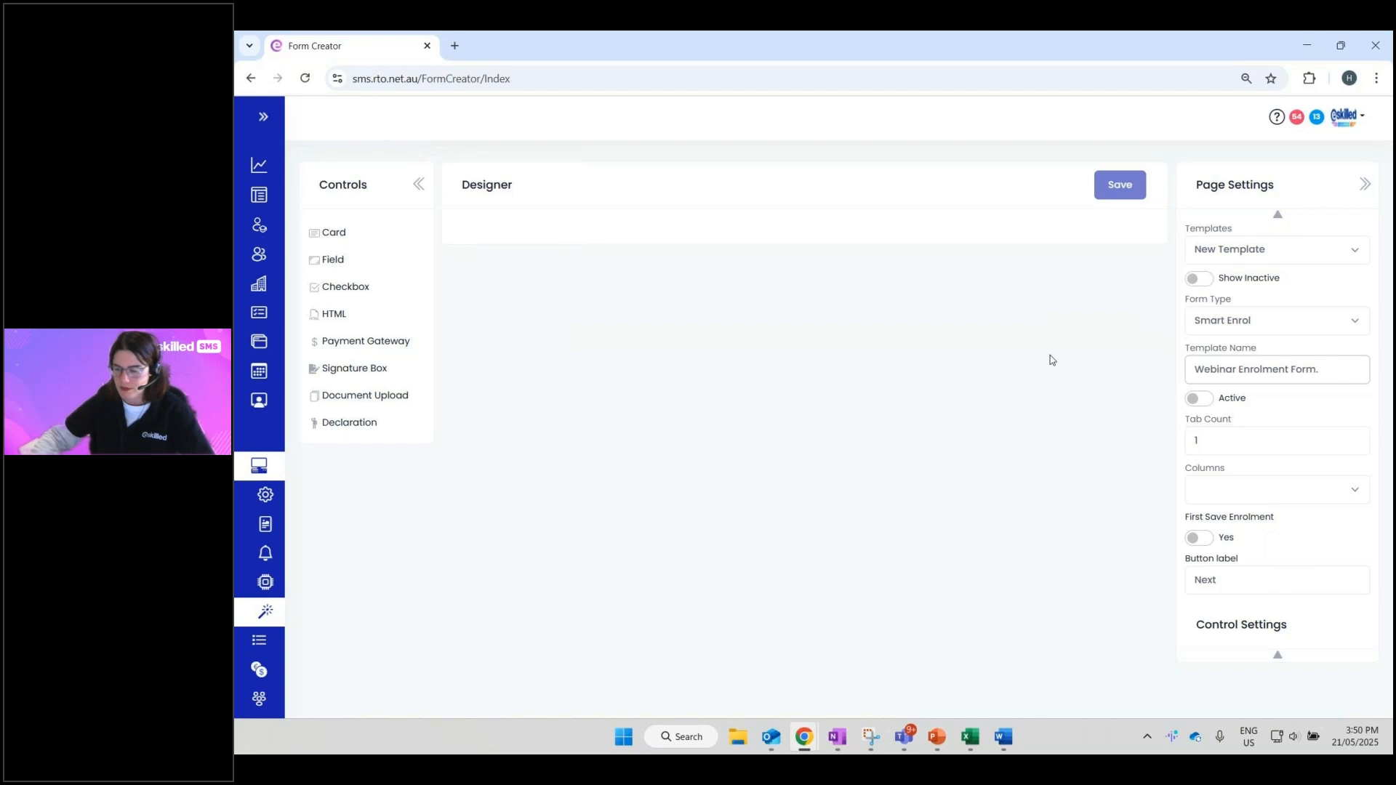
click(1207, 401)
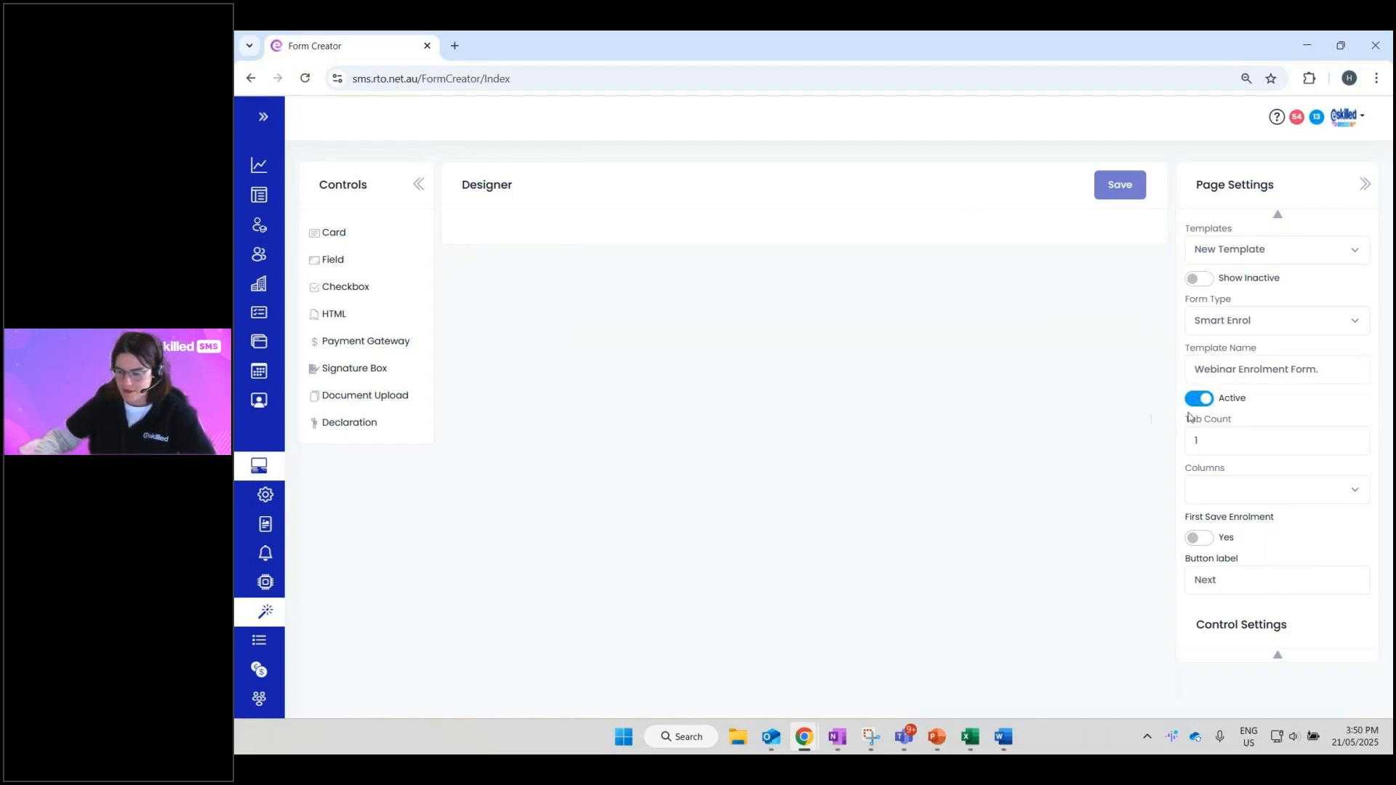
click(1200, 401)
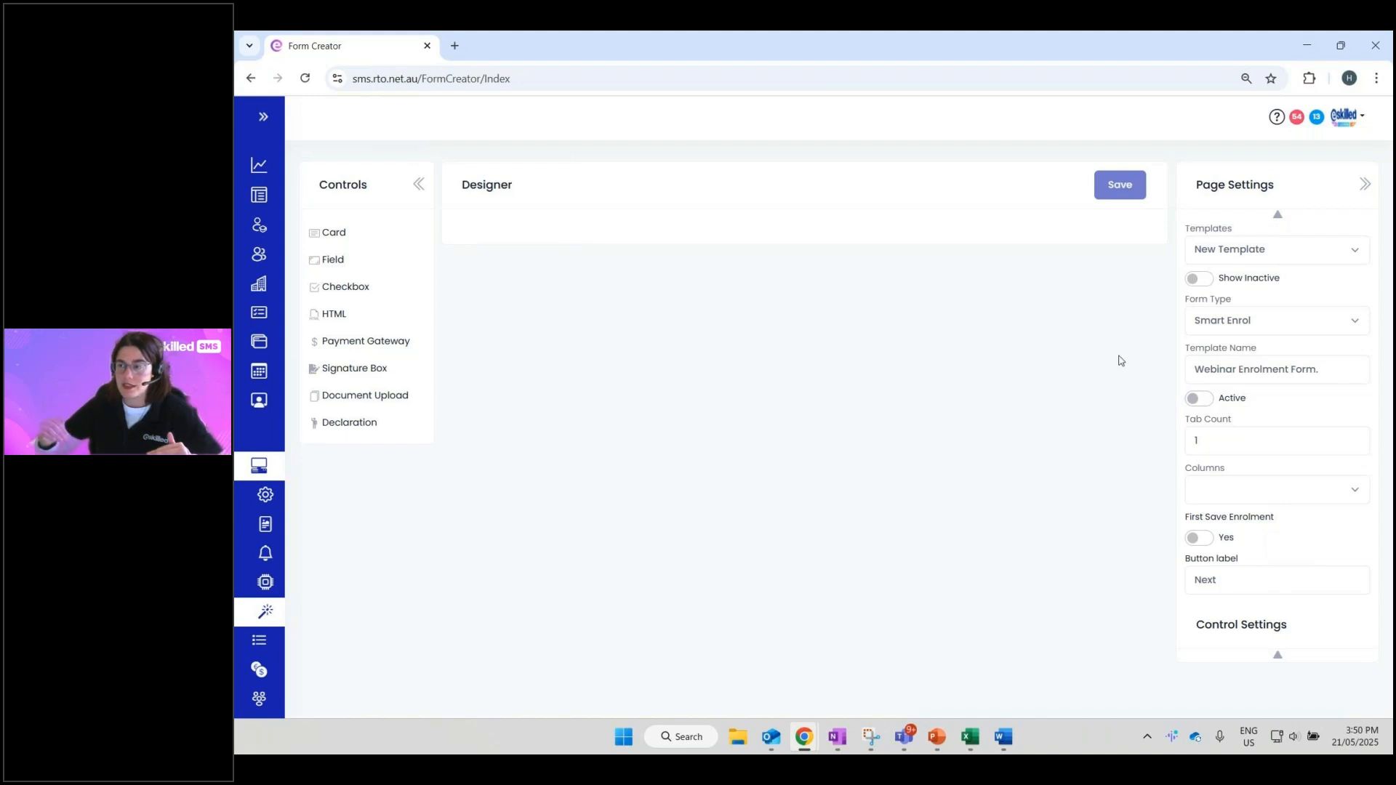
- Restore the navigation menu, go back to the Dashboard, and expand the Administration pages
click(264, 117)
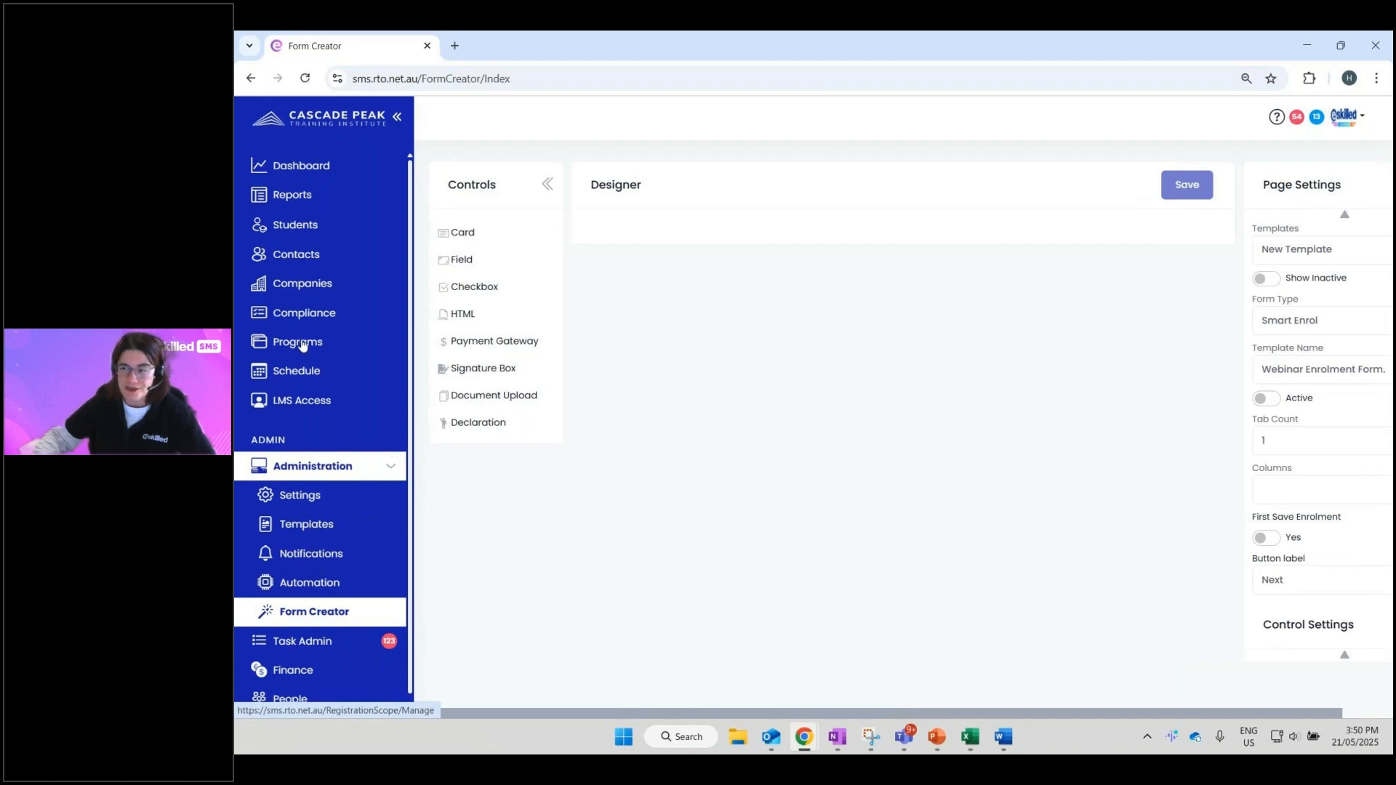
click(299, 165)
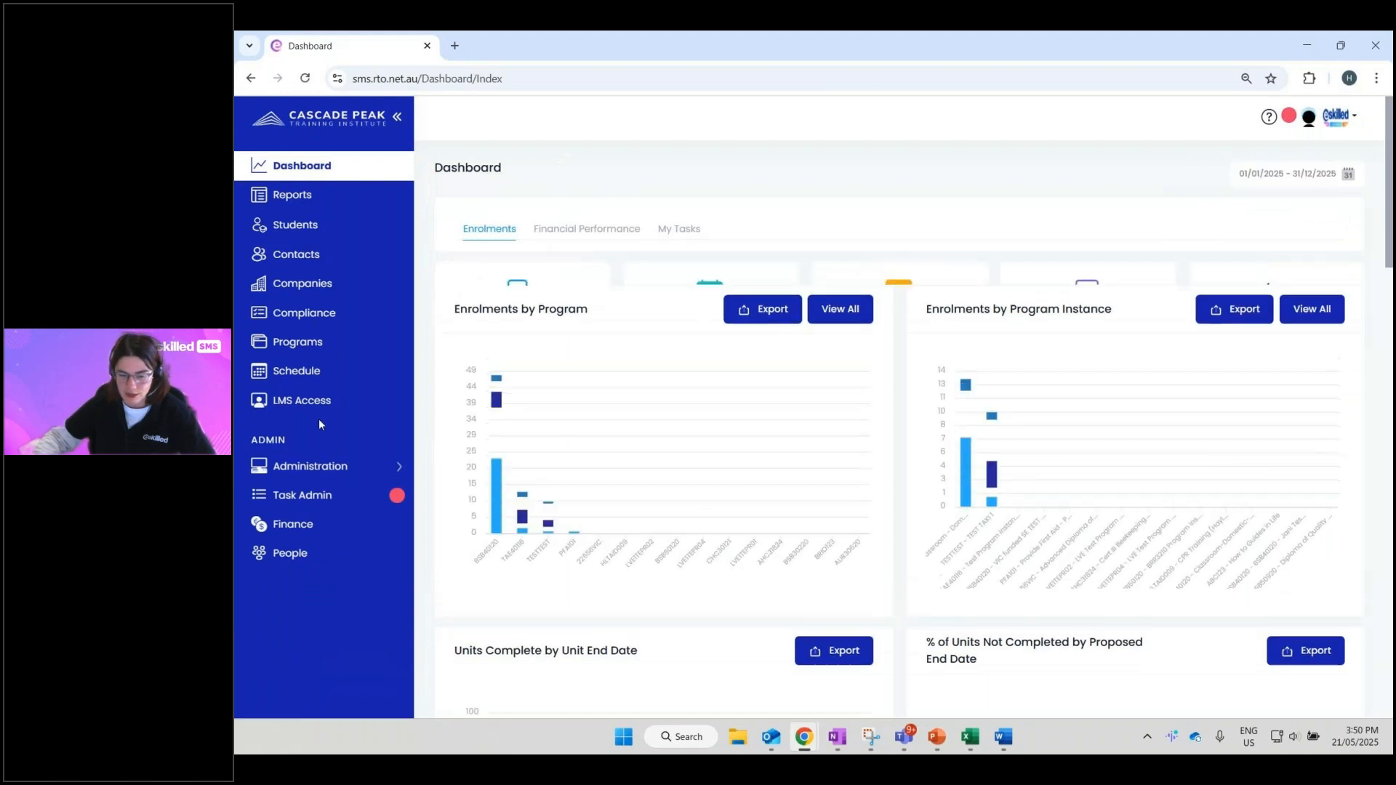
click(295, 466)
- Start a new Smart Enrol form in the Form Creator with the navigation collapsed
click(291, 613)
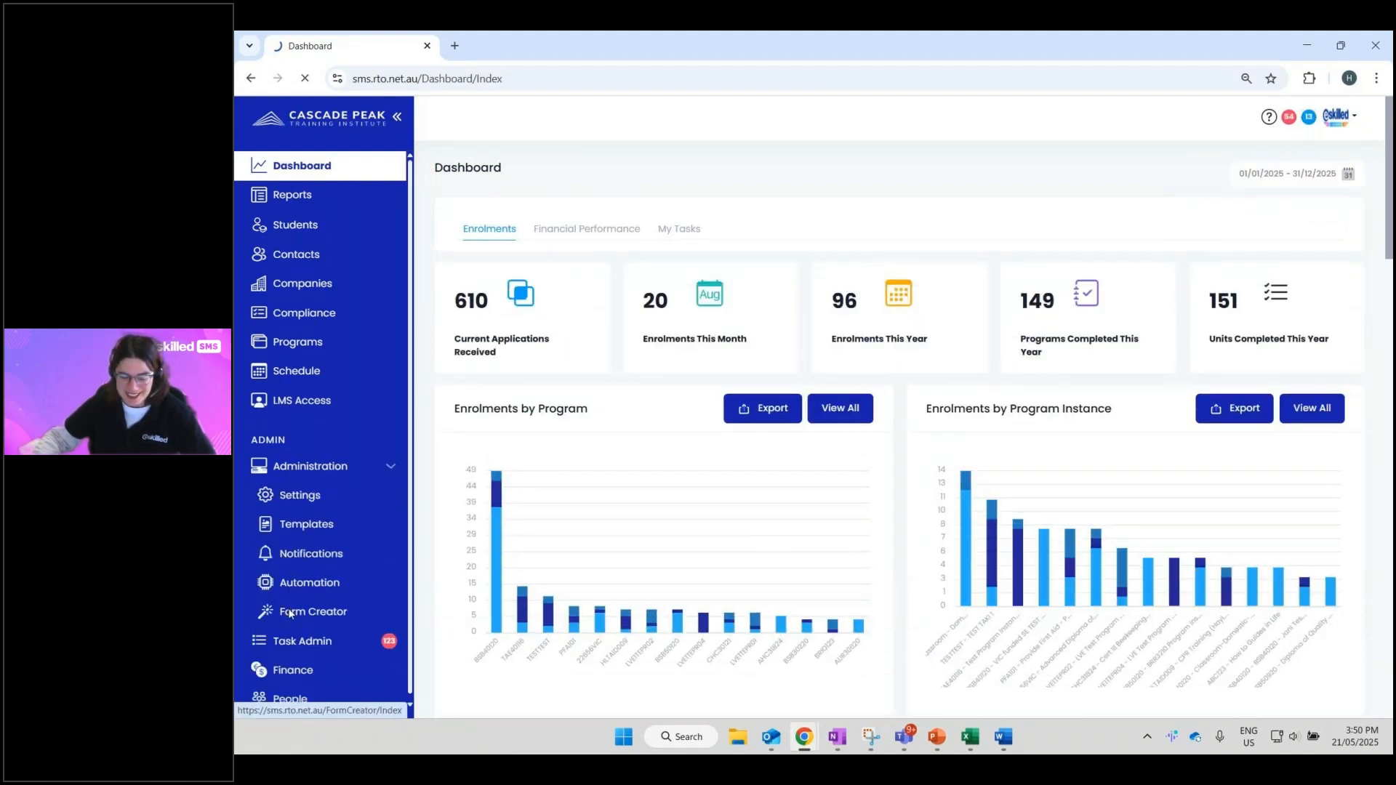
click(1278, 324)
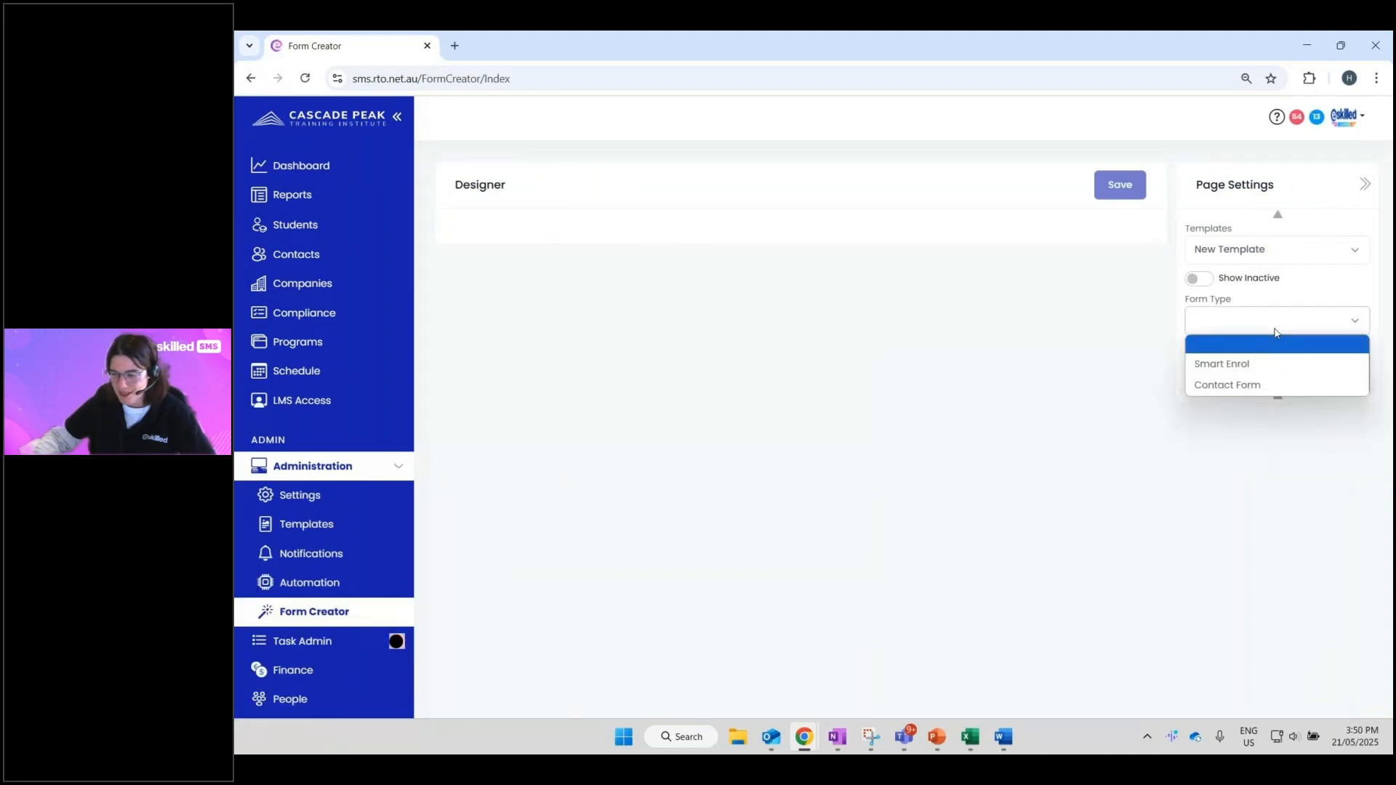
click(1251, 366)
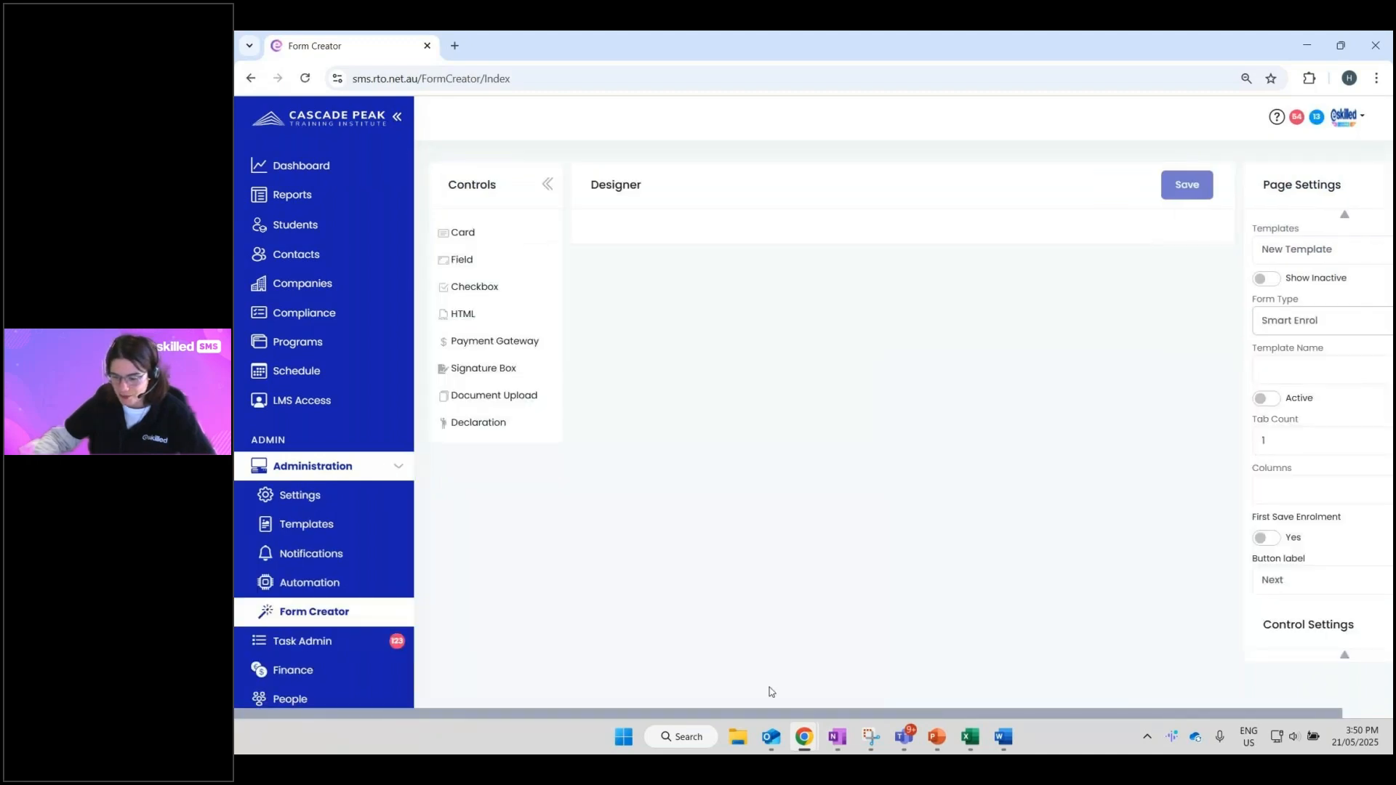
click(396, 117)
- Name the template 'Webinar Enrolment Form', make it active, and select the tab count value
click(1192, 374)
text(Wel)
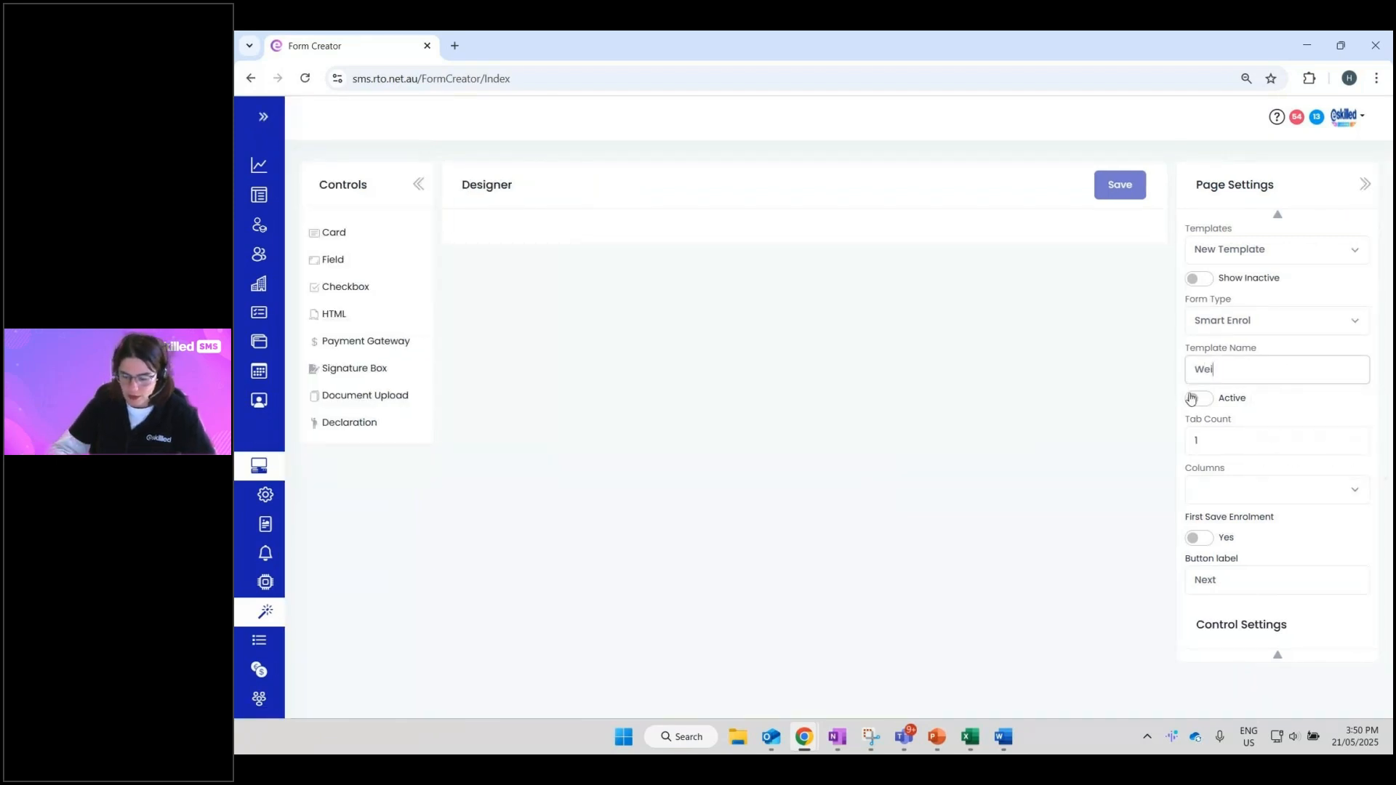
text(binar)
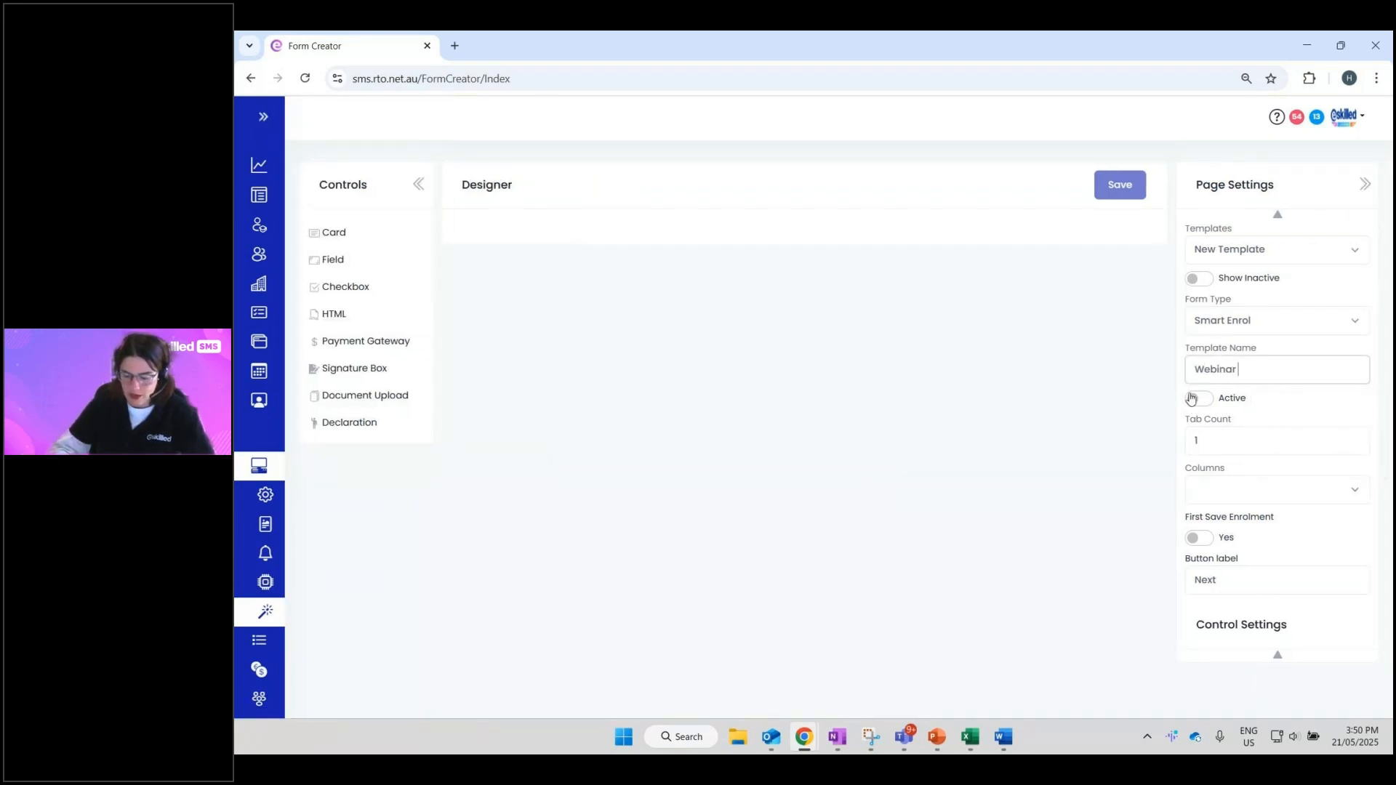
text( Enrolment Form)
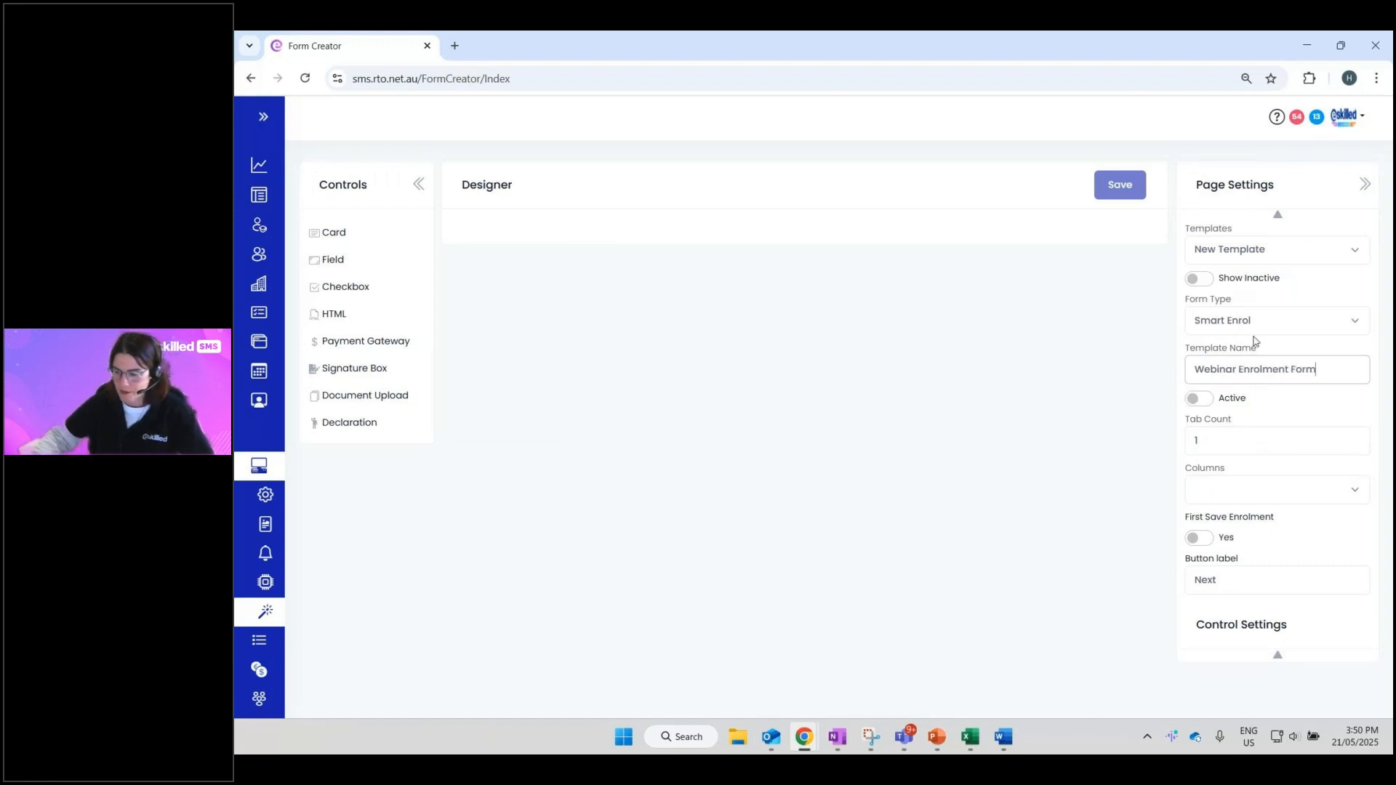
click(1196, 398)
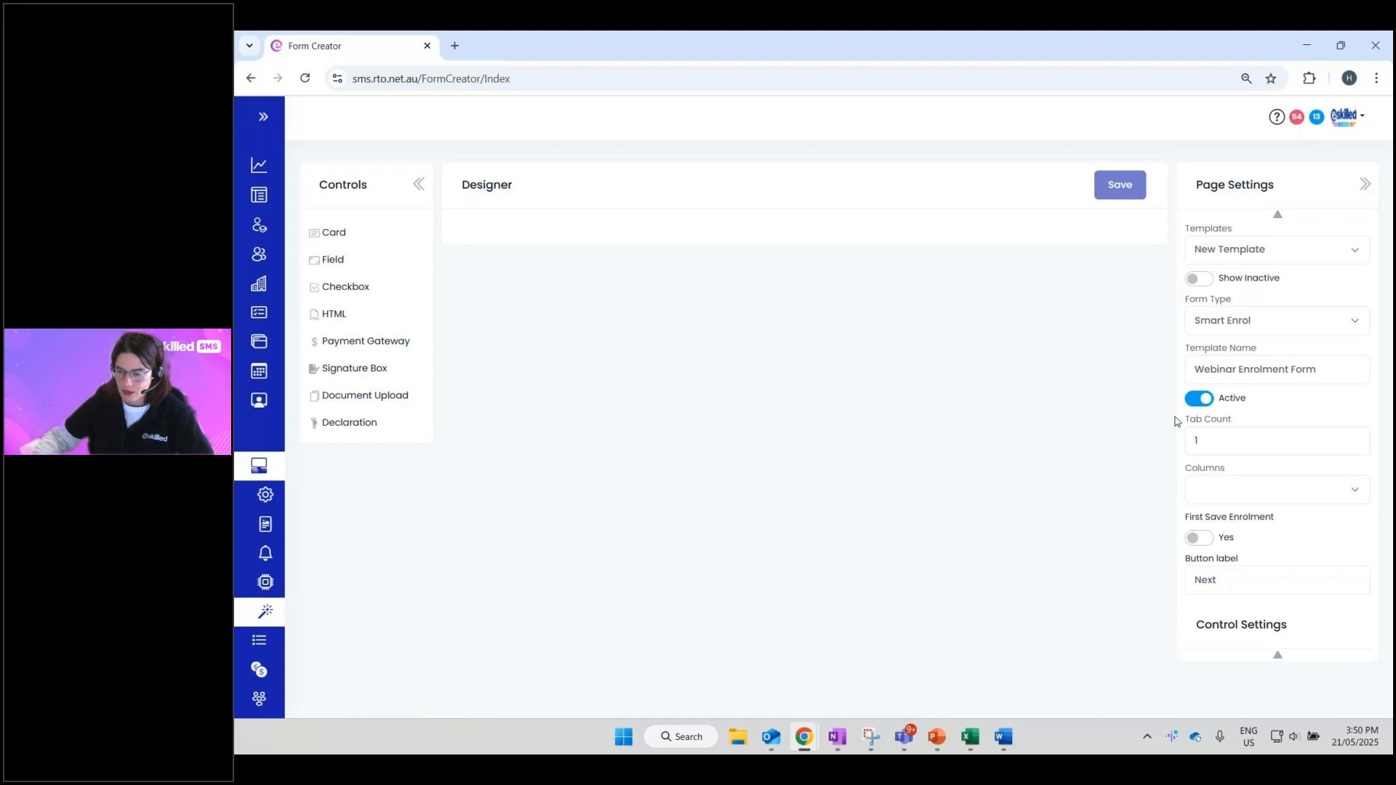
double_click(1225, 447)
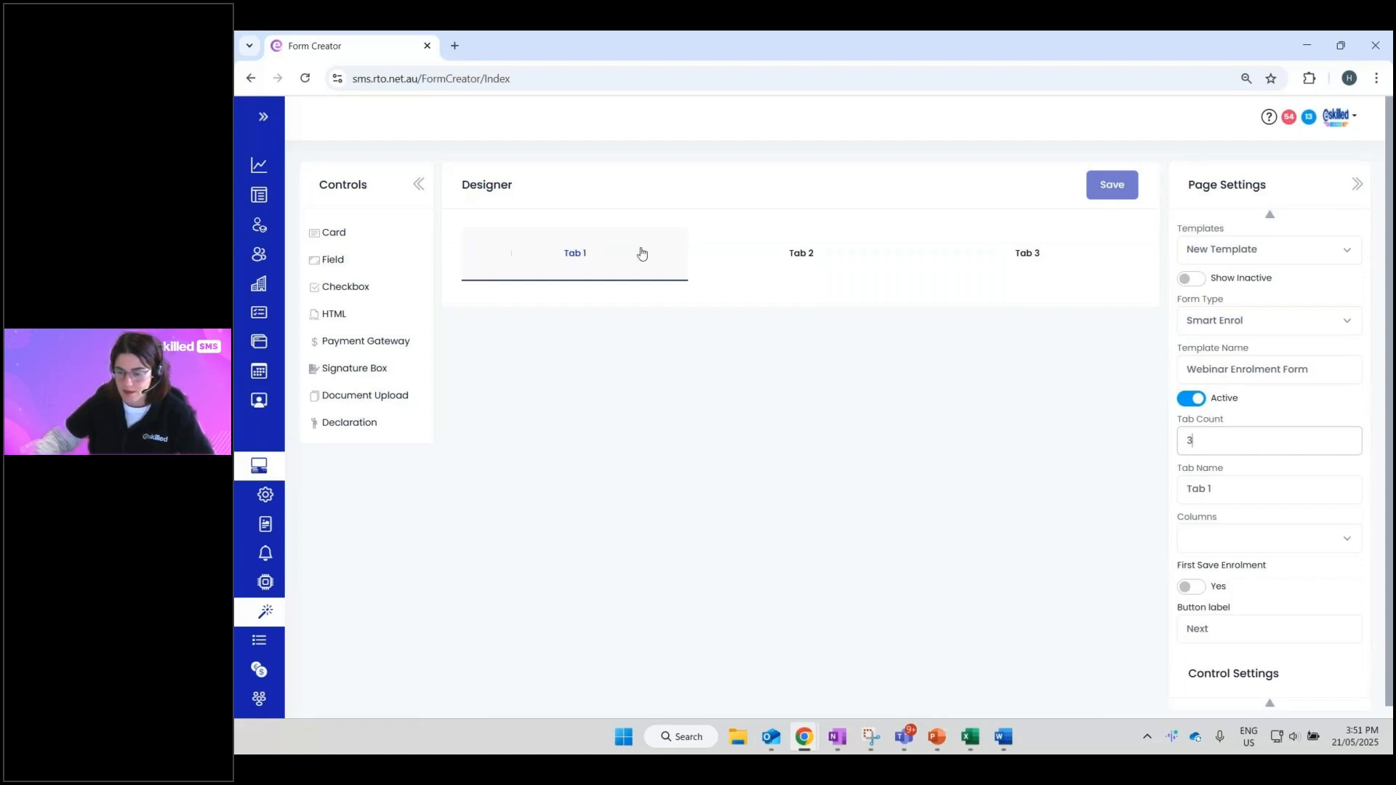
- Look through Tab 1 to Tab 3, then reduce the tab count to 2
click(800, 255)
click(951, 257)
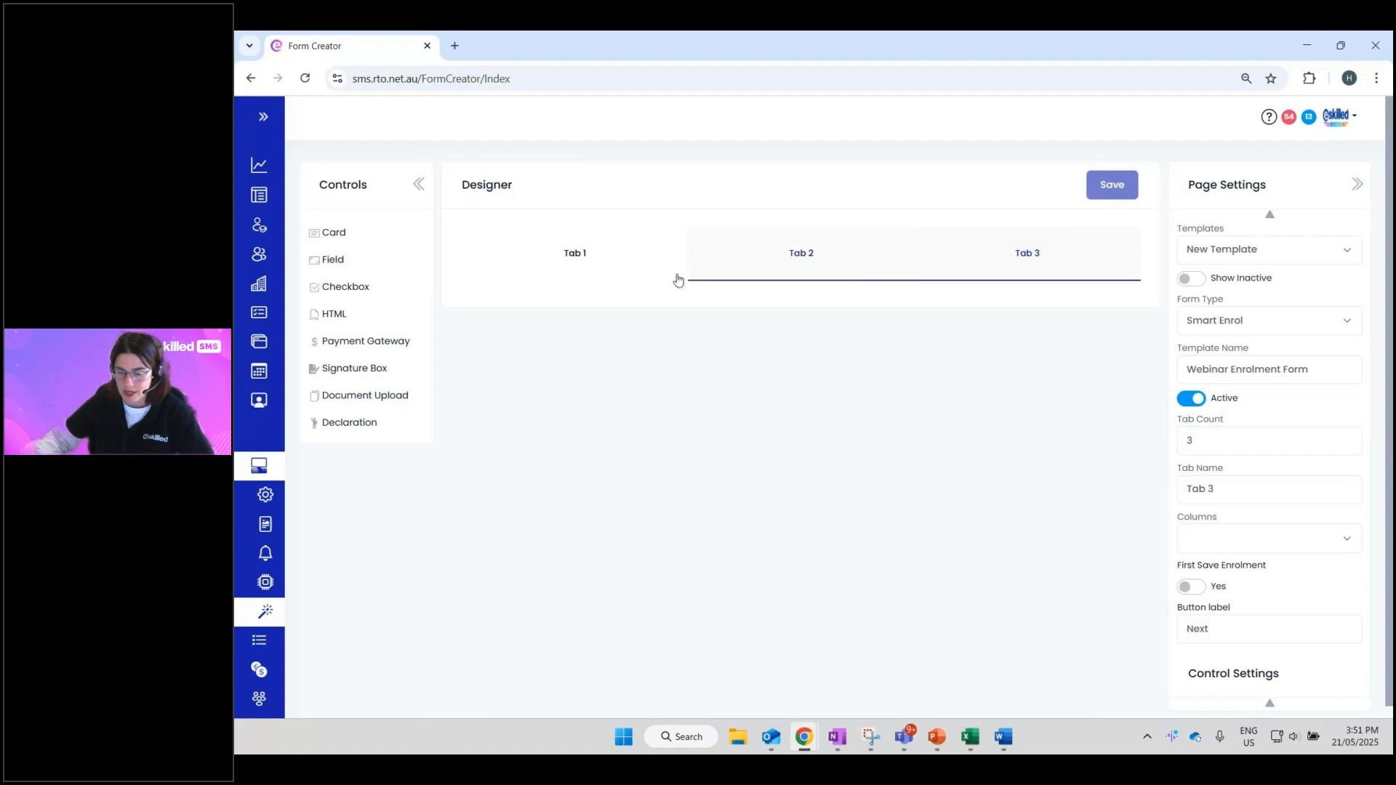
click(582, 260)
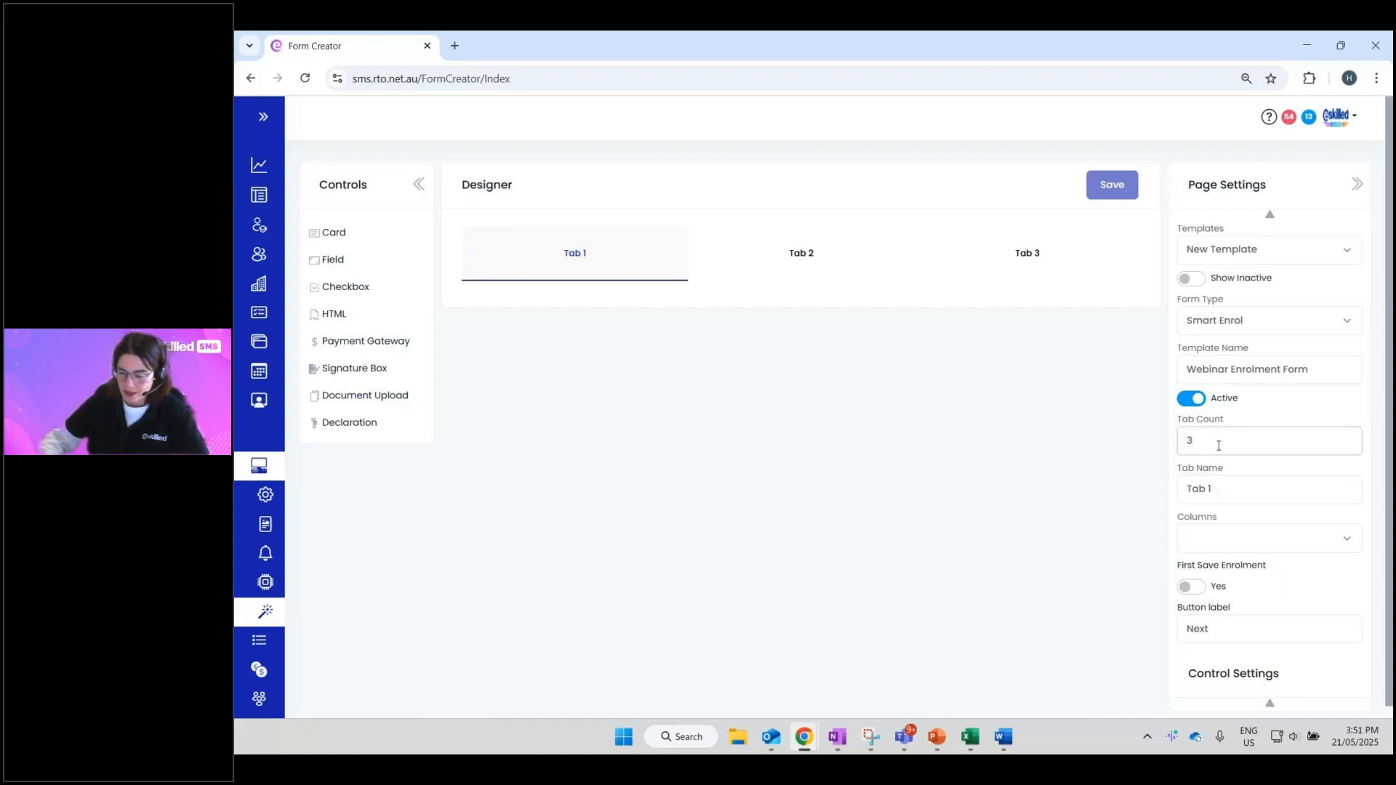
text(2)
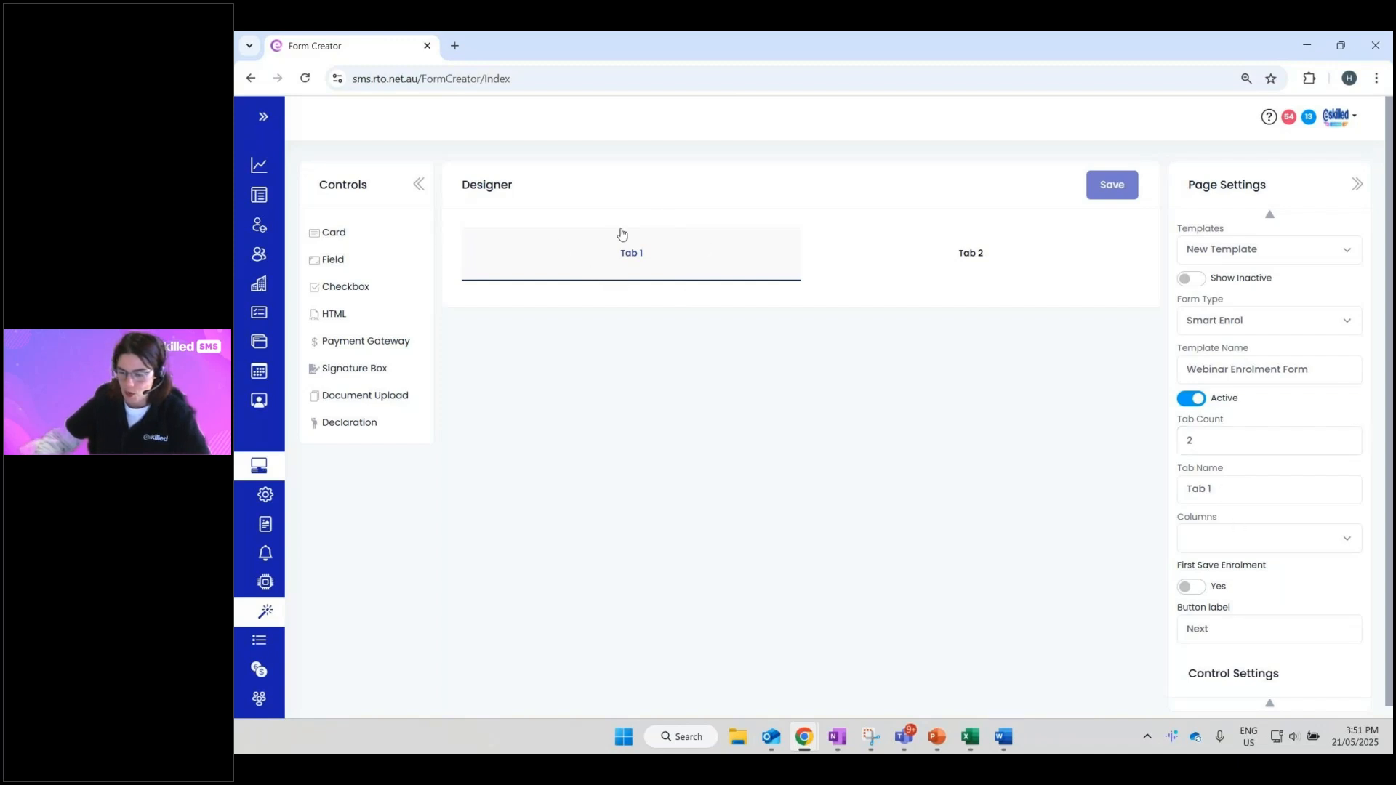
- Rename the two tabs 'Student Details' and 'More Information'
click(1263, 493)
key(ctrl+a)
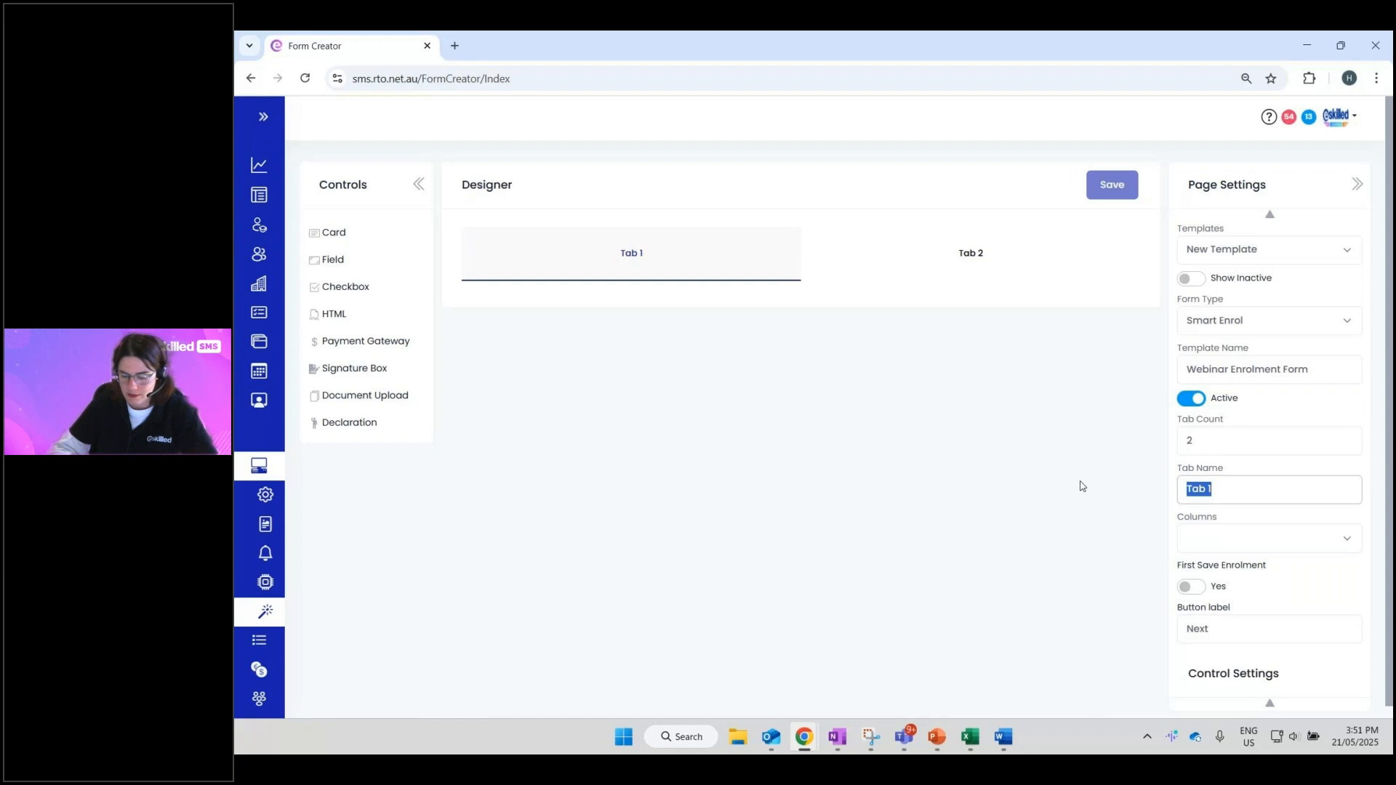
text(Student Details)
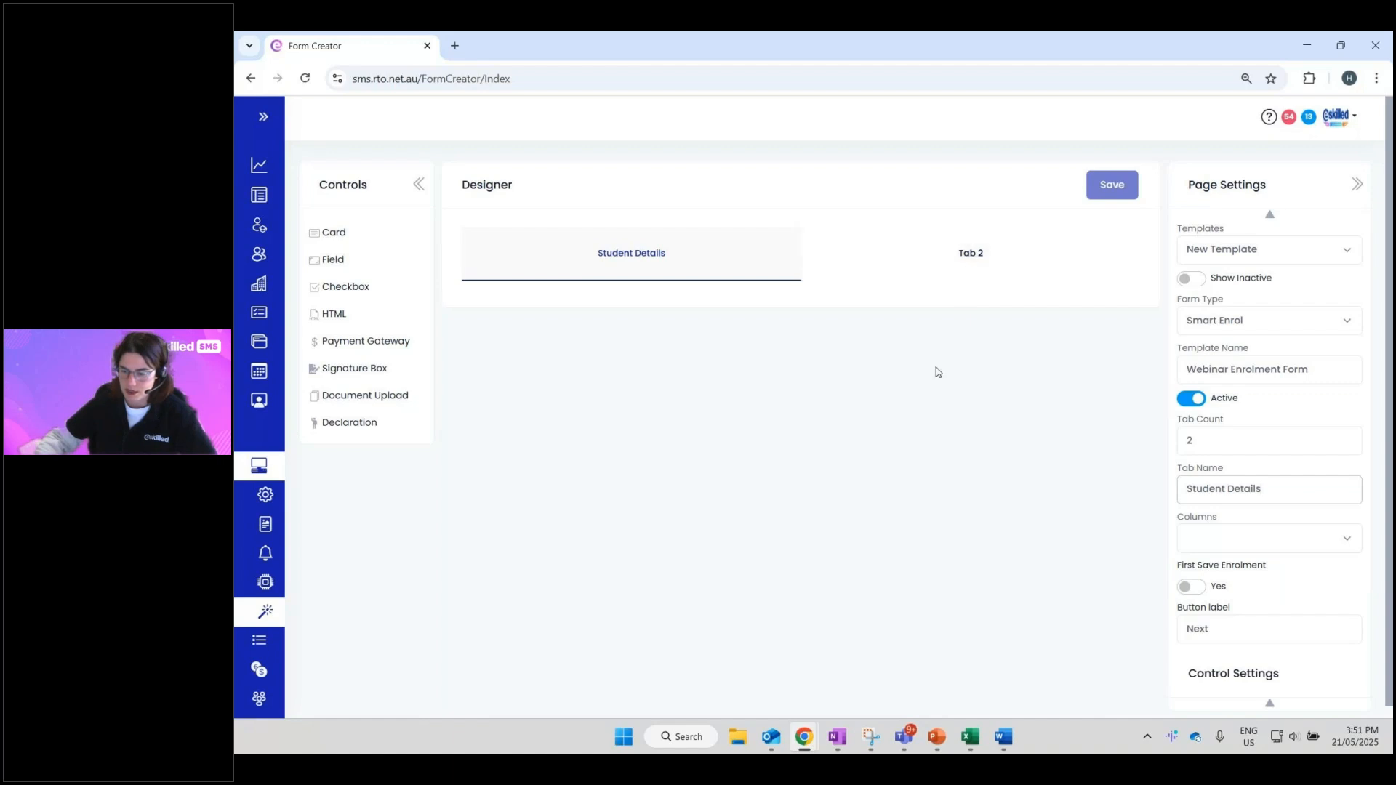
click(964, 260)
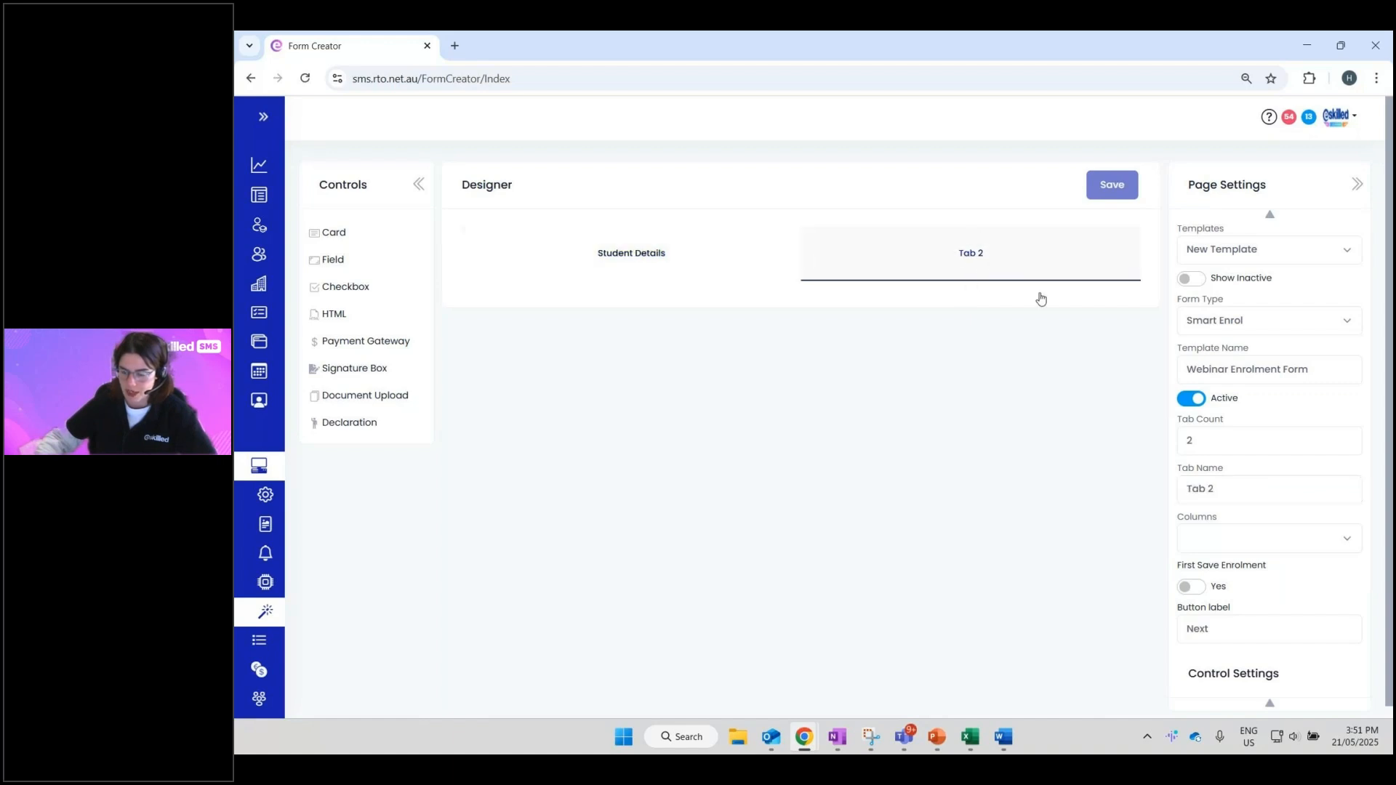
click(1244, 441)
key(Tab)
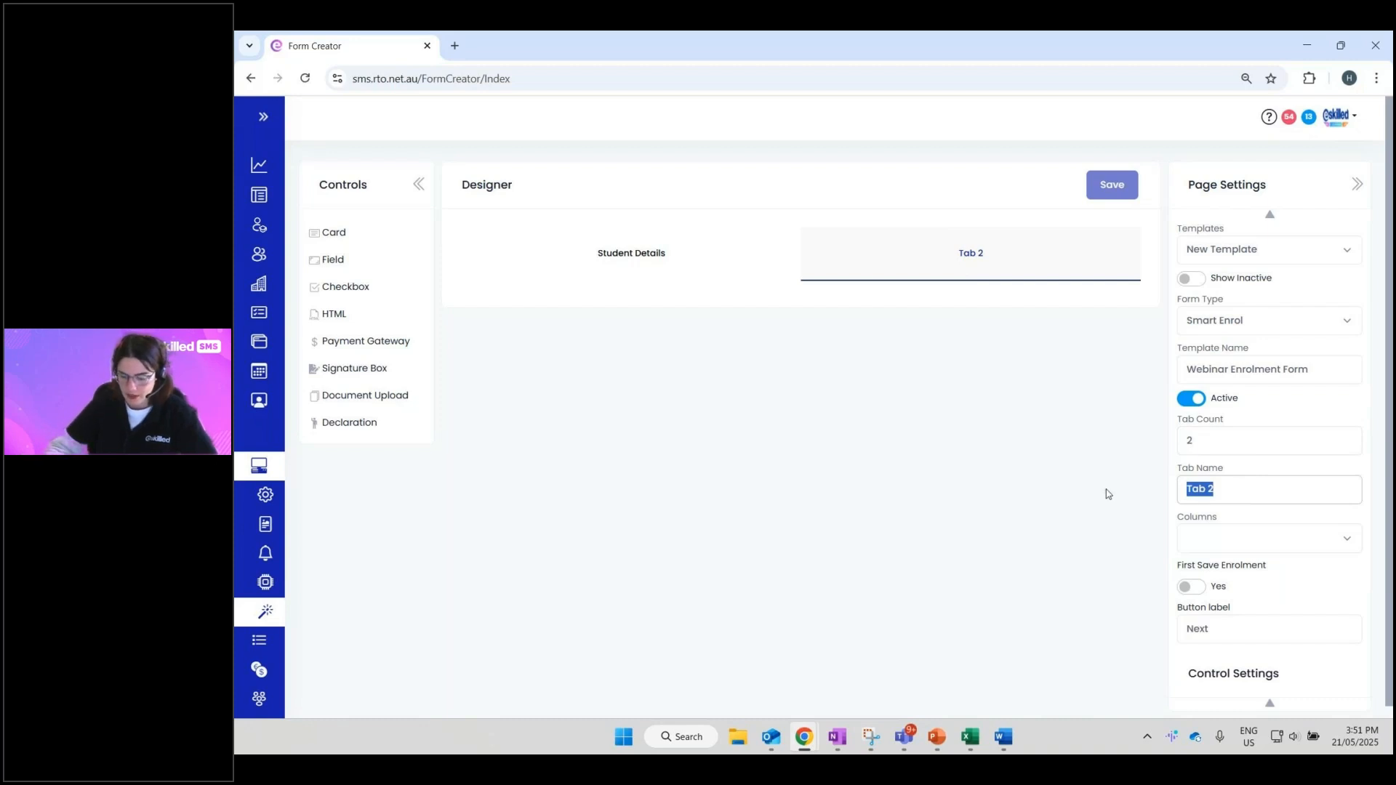
text(More Information)
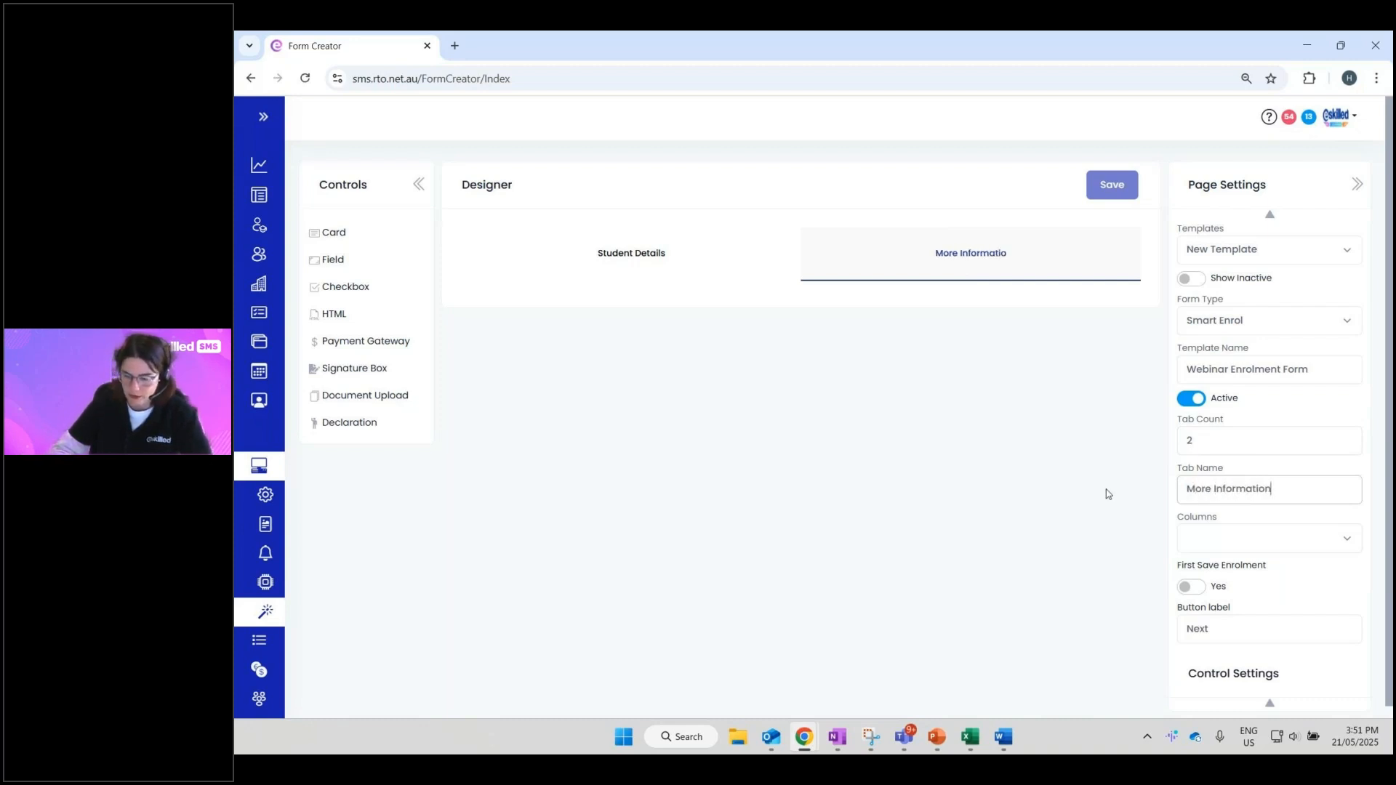
click(1108, 492)
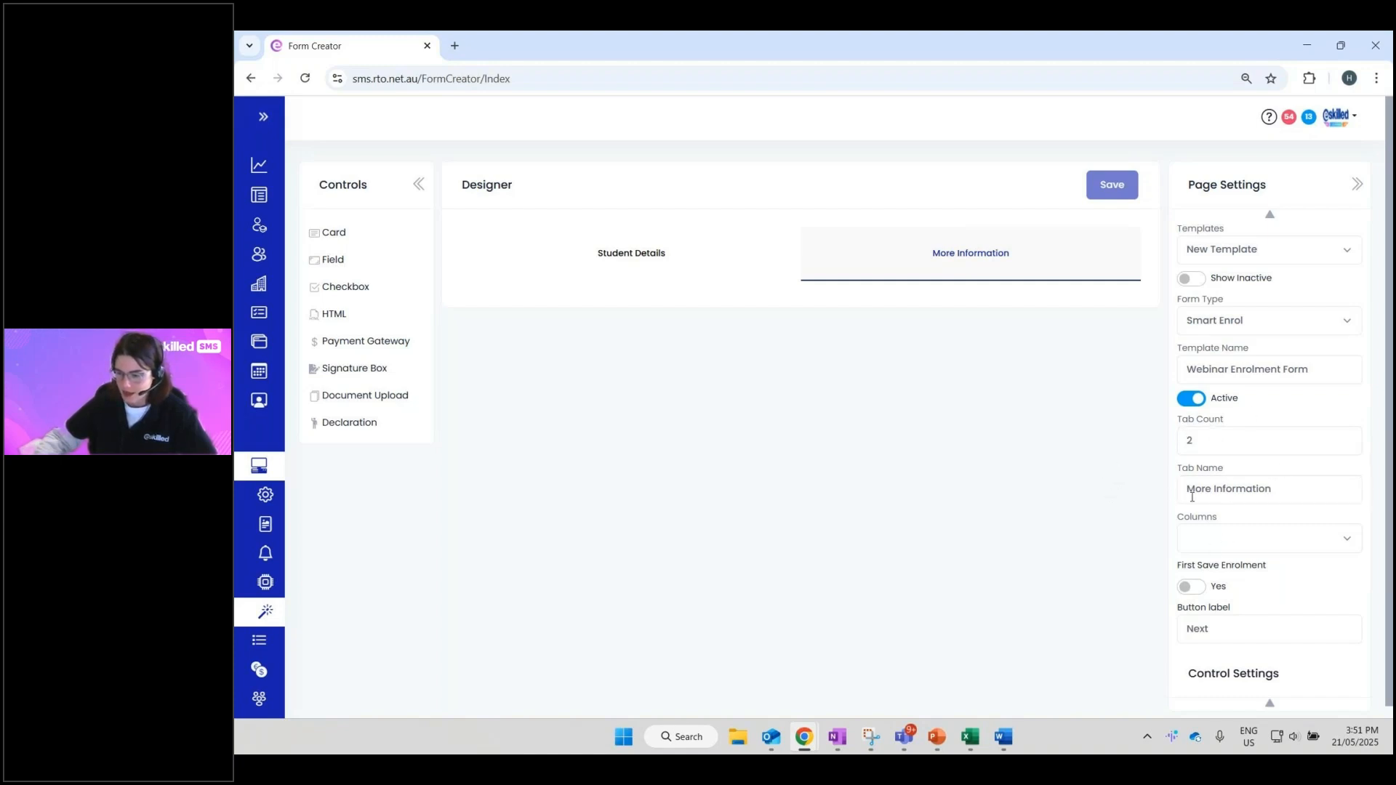
- Try 3 and then 2 columns on More Information before settling on 1 column
click(1207, 542)
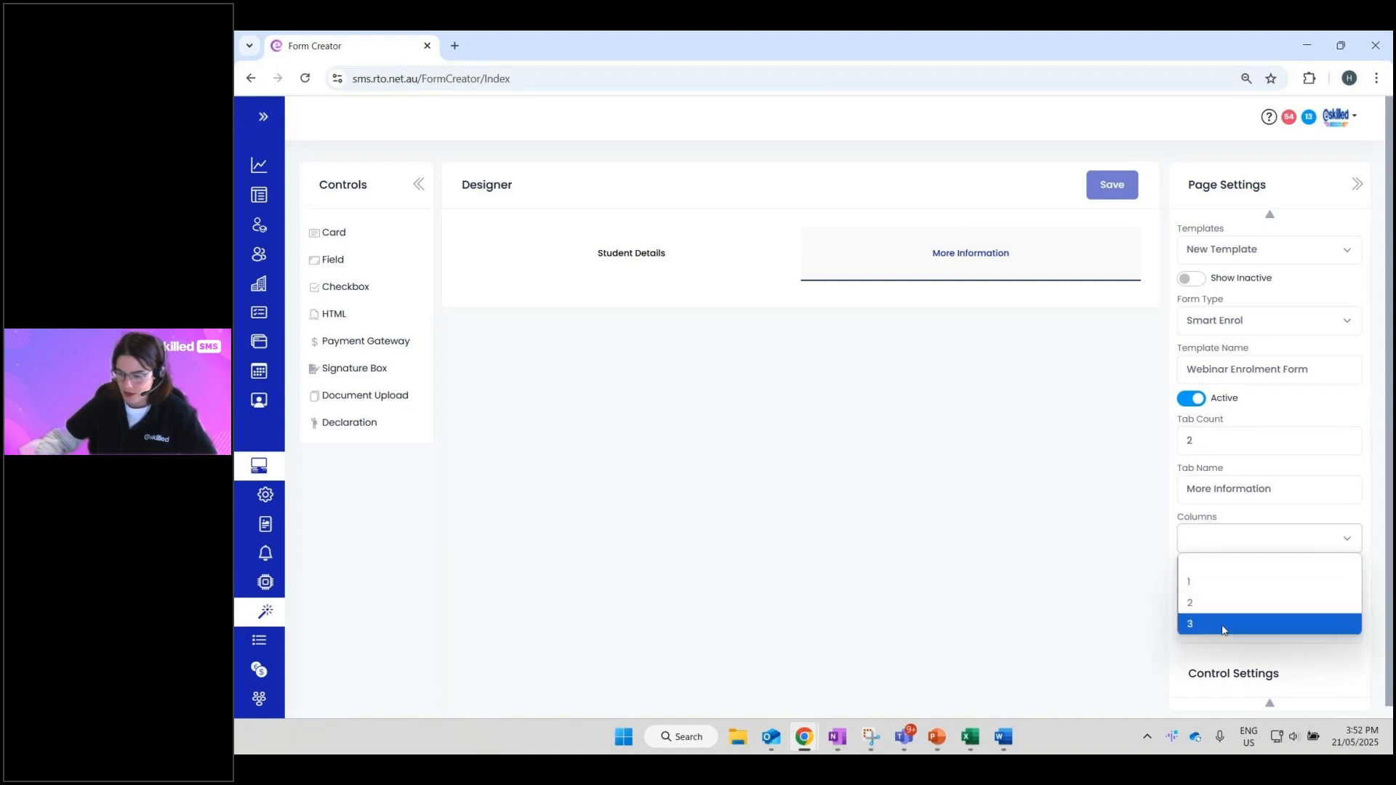
click(1184, 625)
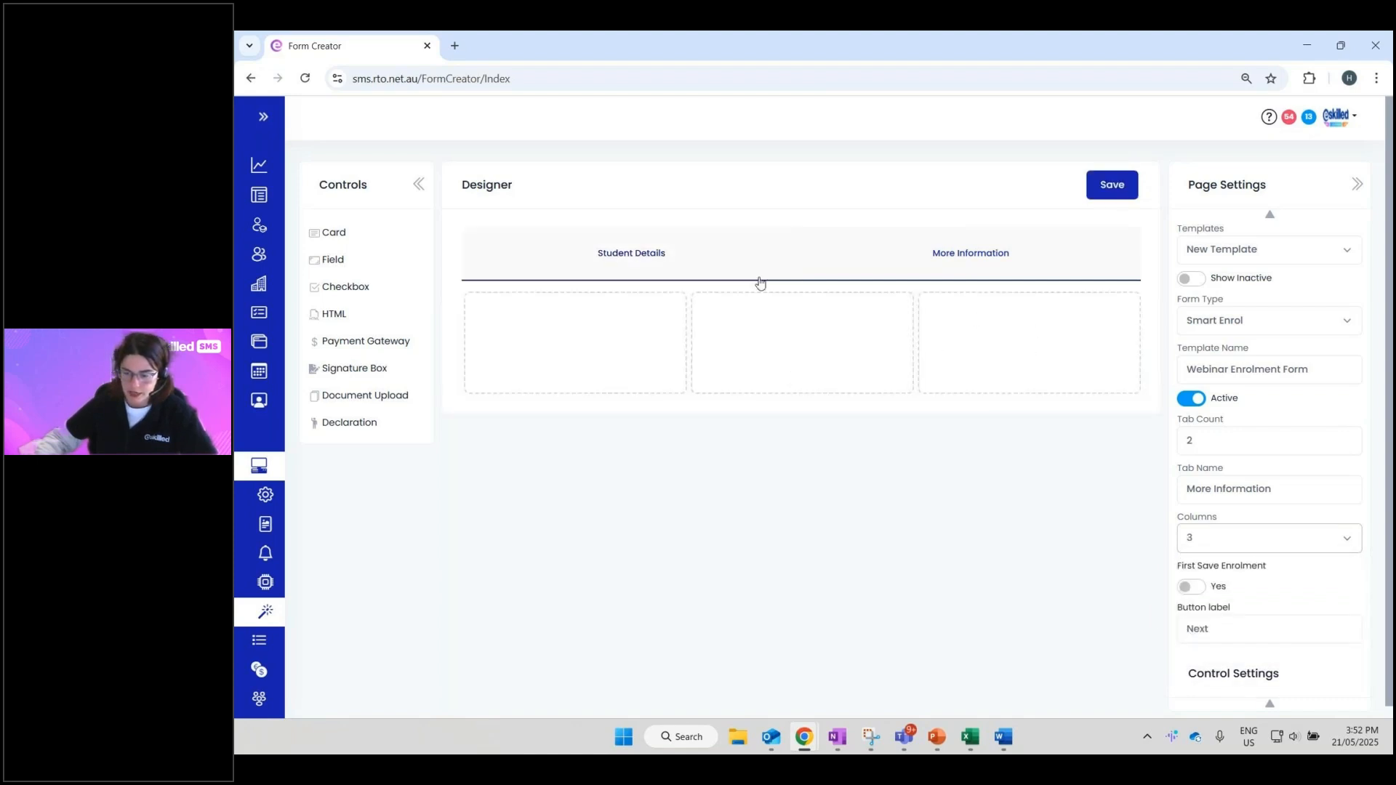
click(1320, 549)
click(1242, 601)
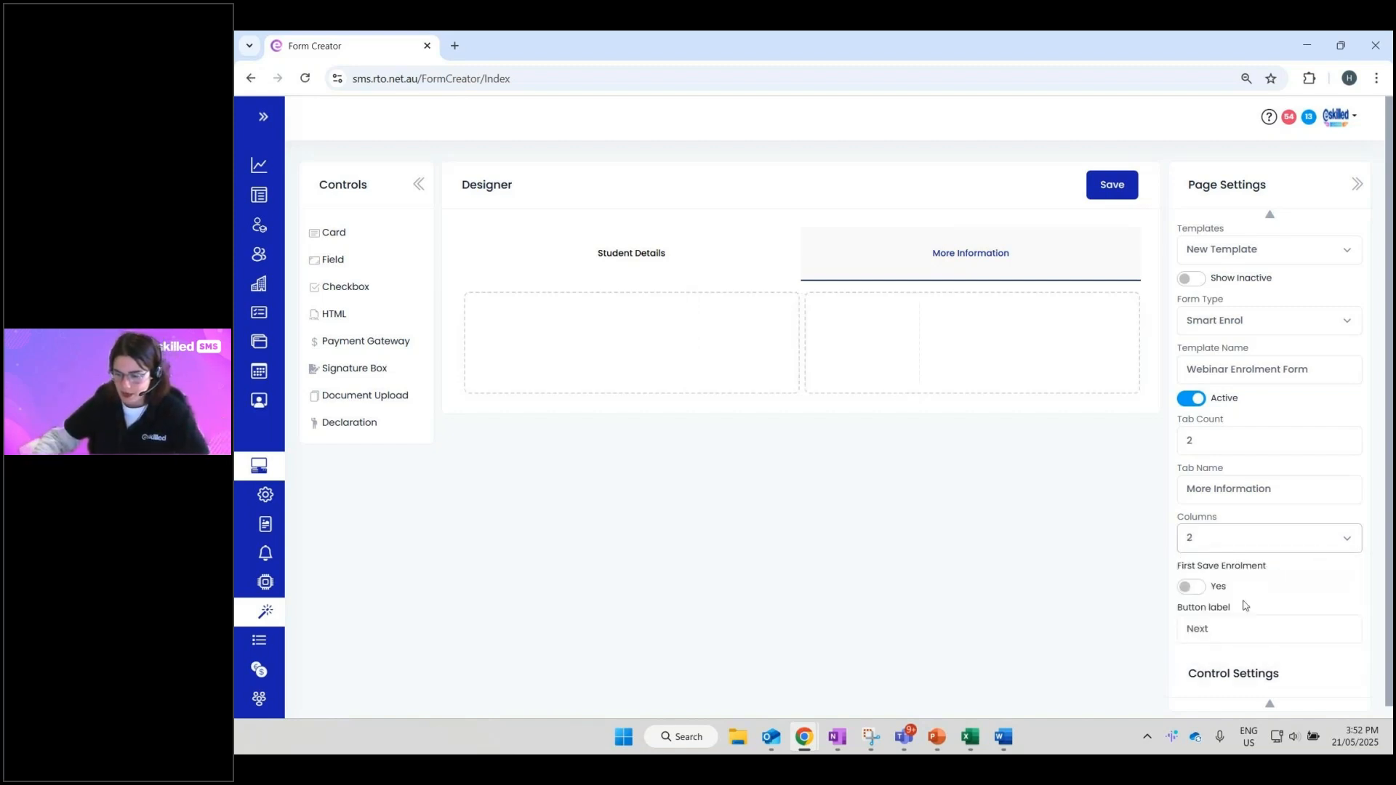
click(1242, 547)
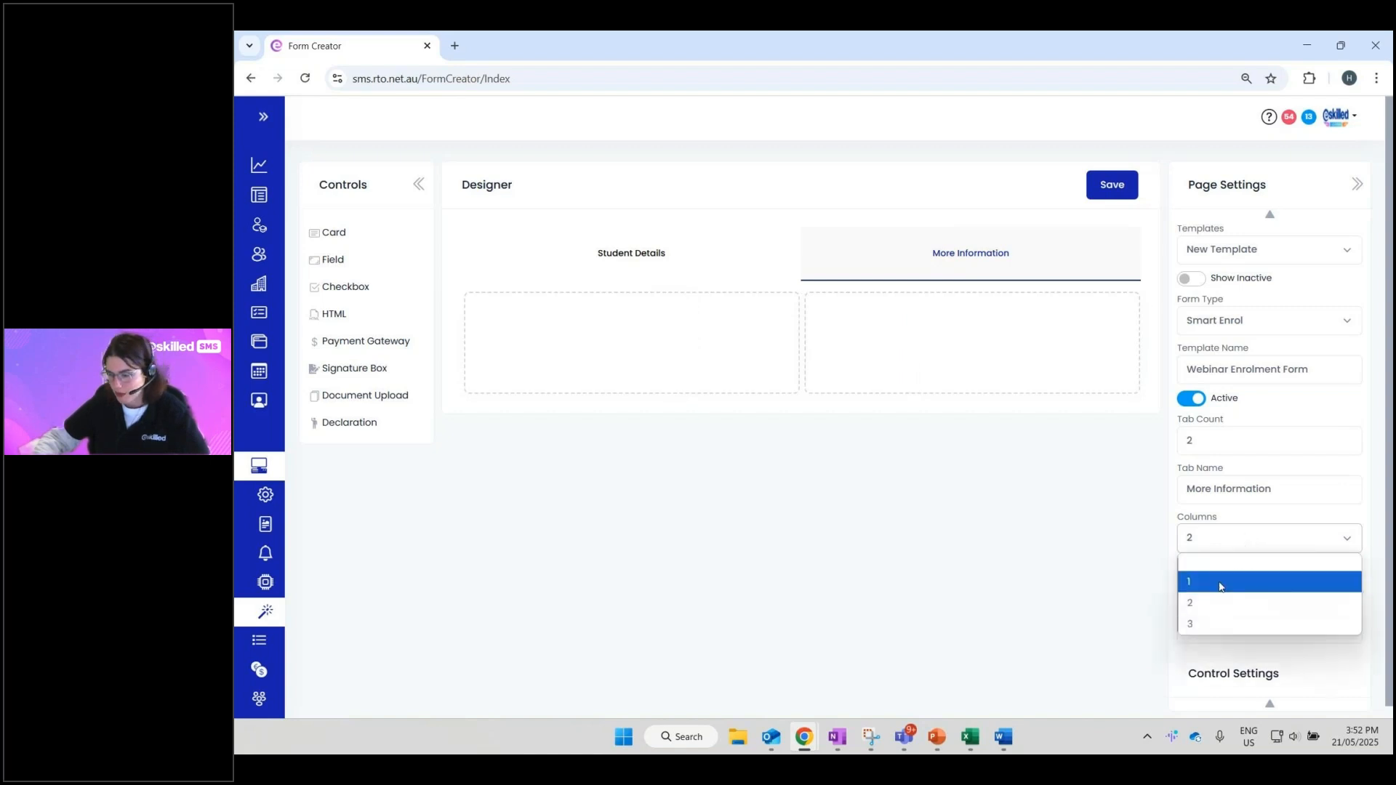
click(1218, 581)
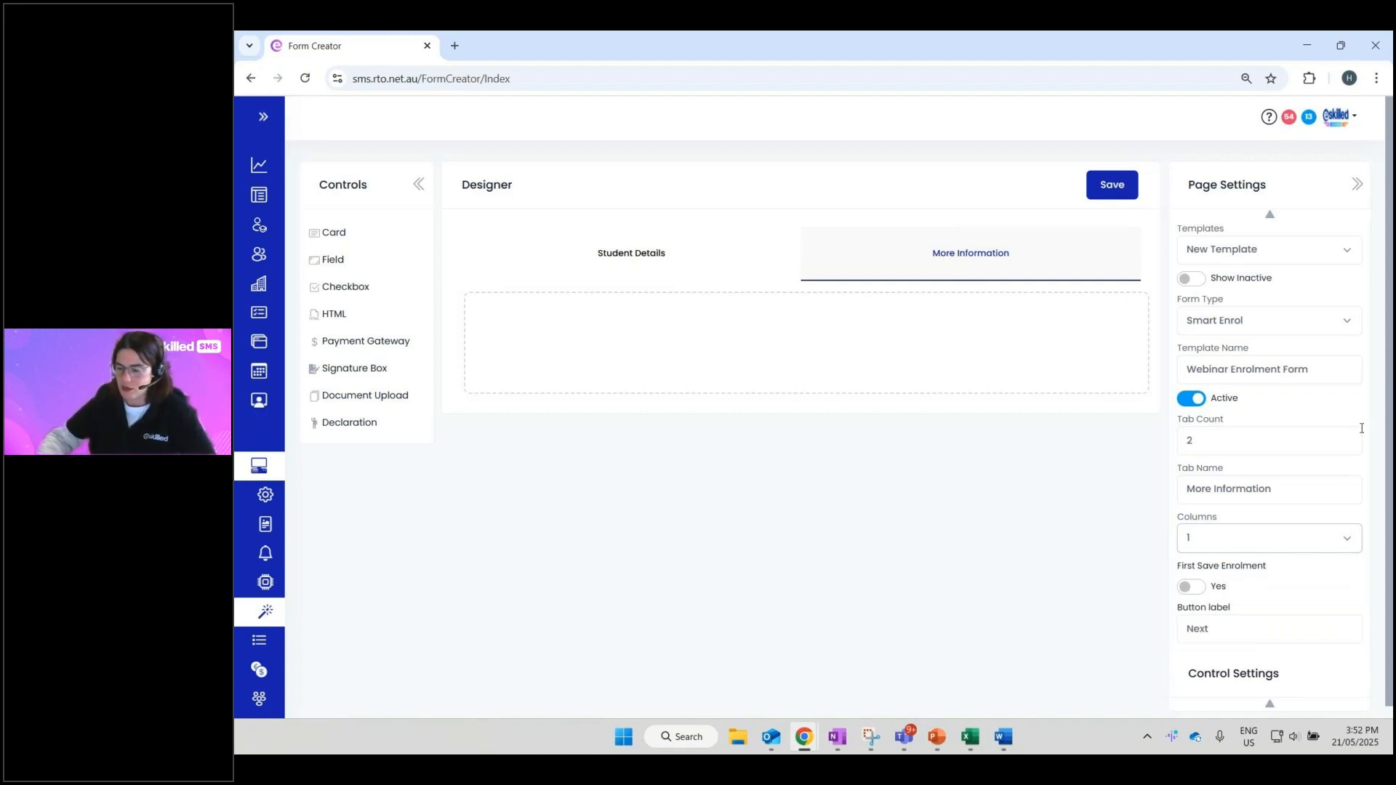
click(1226, 436)
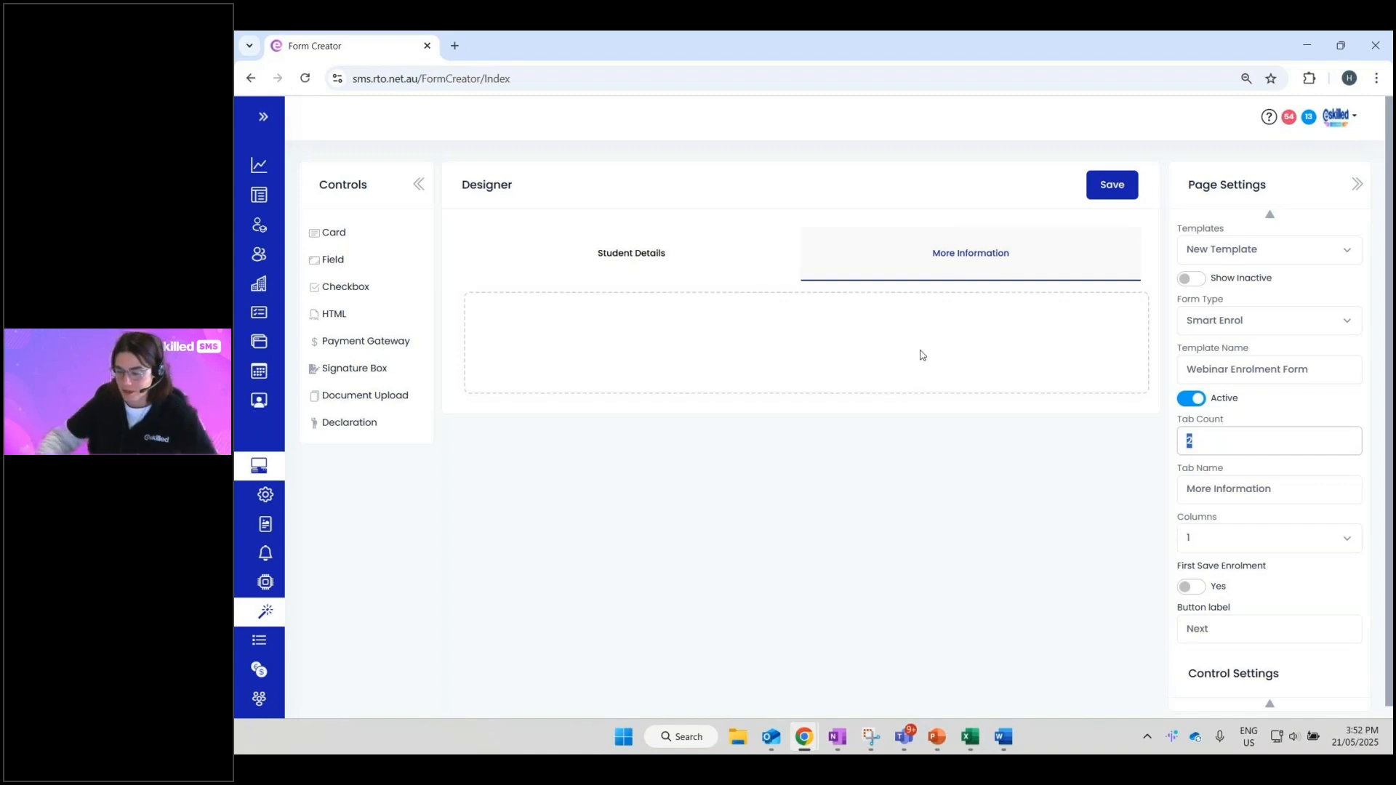
click(1238, 539)
click(1218, 586)
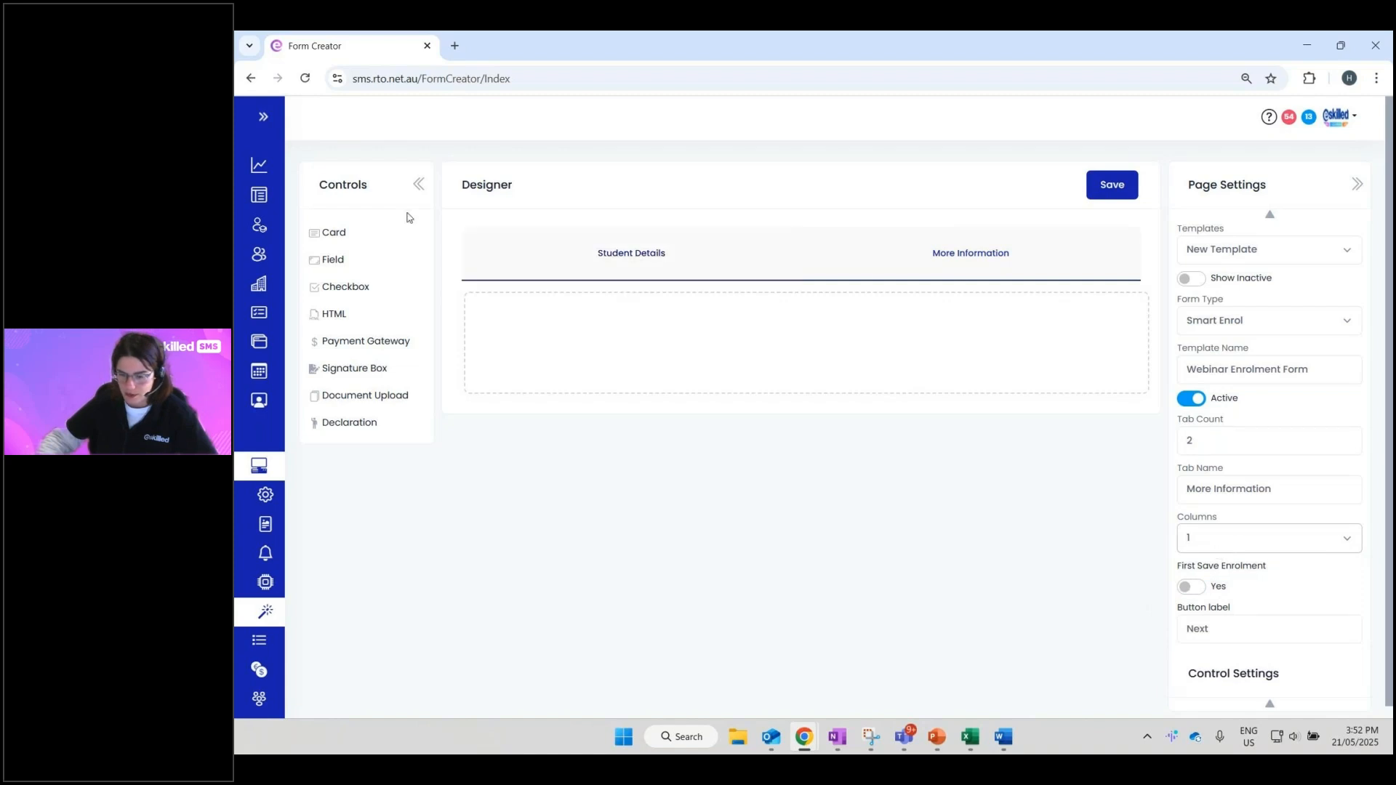
- Give the Student Details tab a single-column layout
click(659, 267)
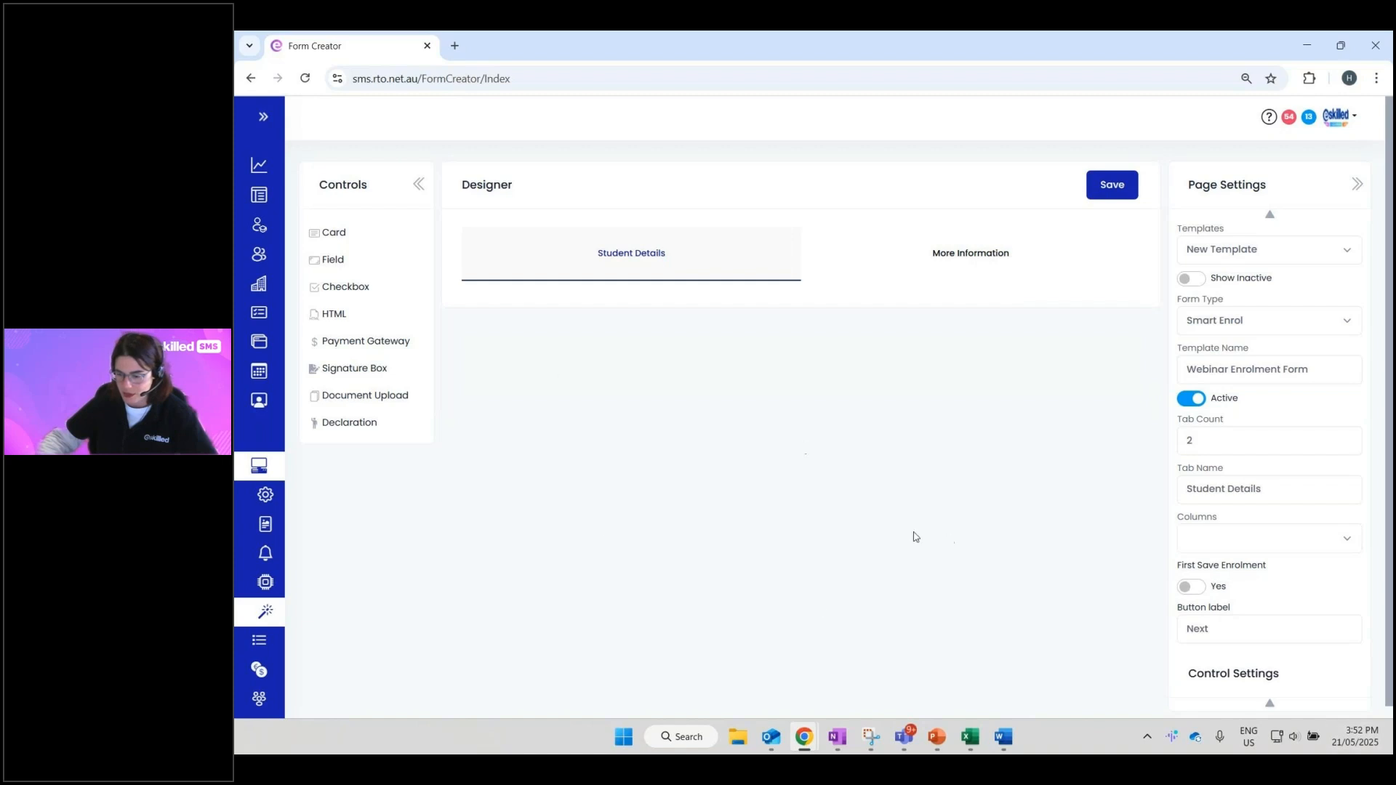
click(1312, 534)
click(1307, 578)
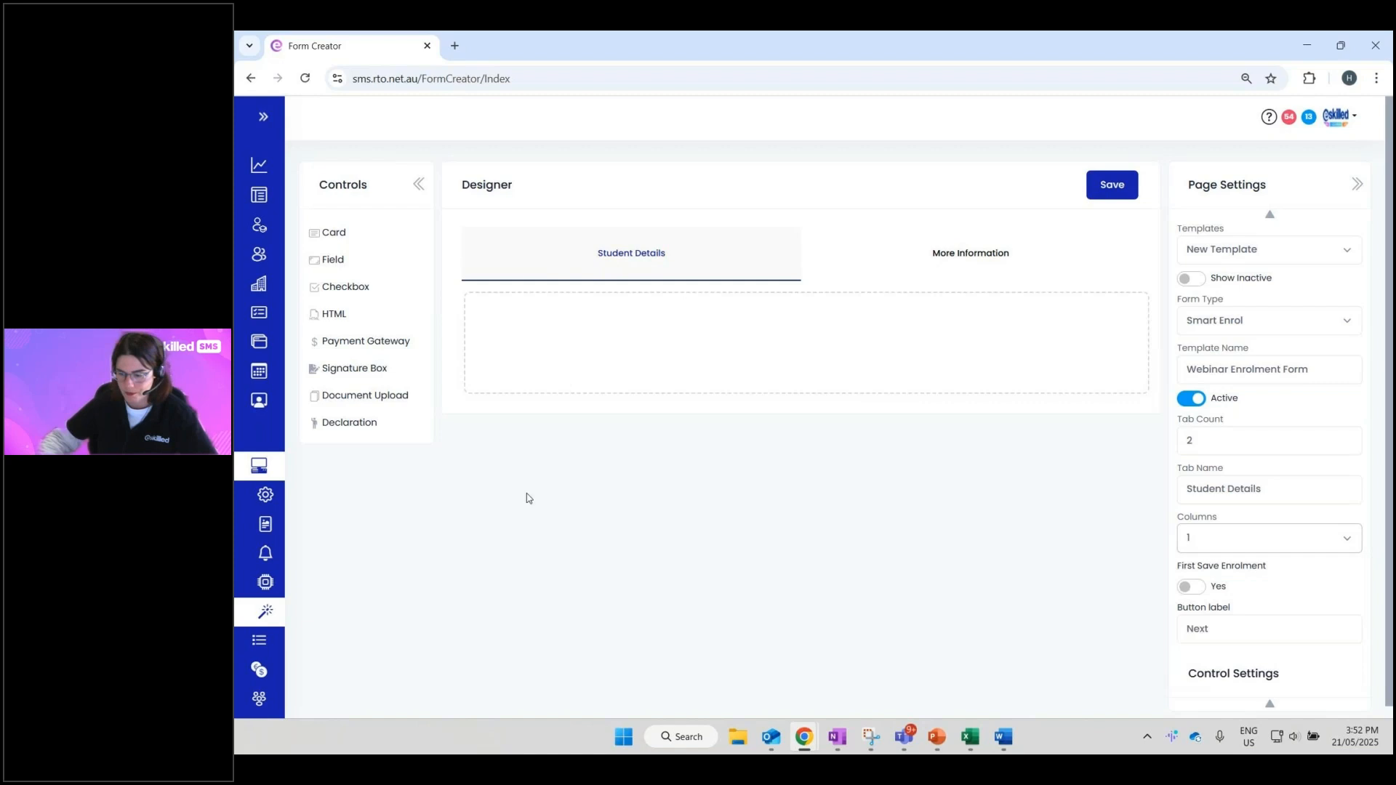
- Add a Header Text card to Student Details holding a Checkbox, Signature Box and Field
drag(334, 231, 554, 329)
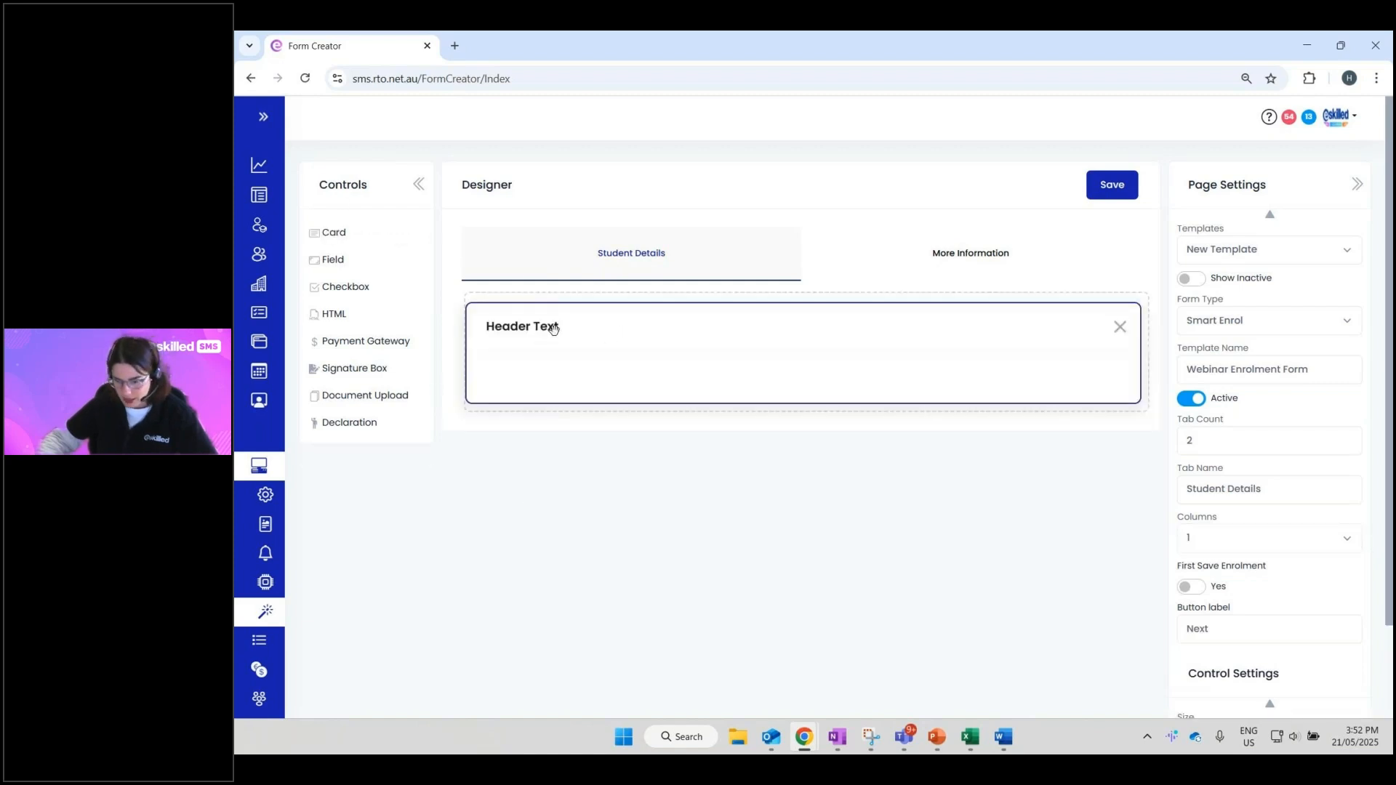
drag(333, 260, 498, 360)
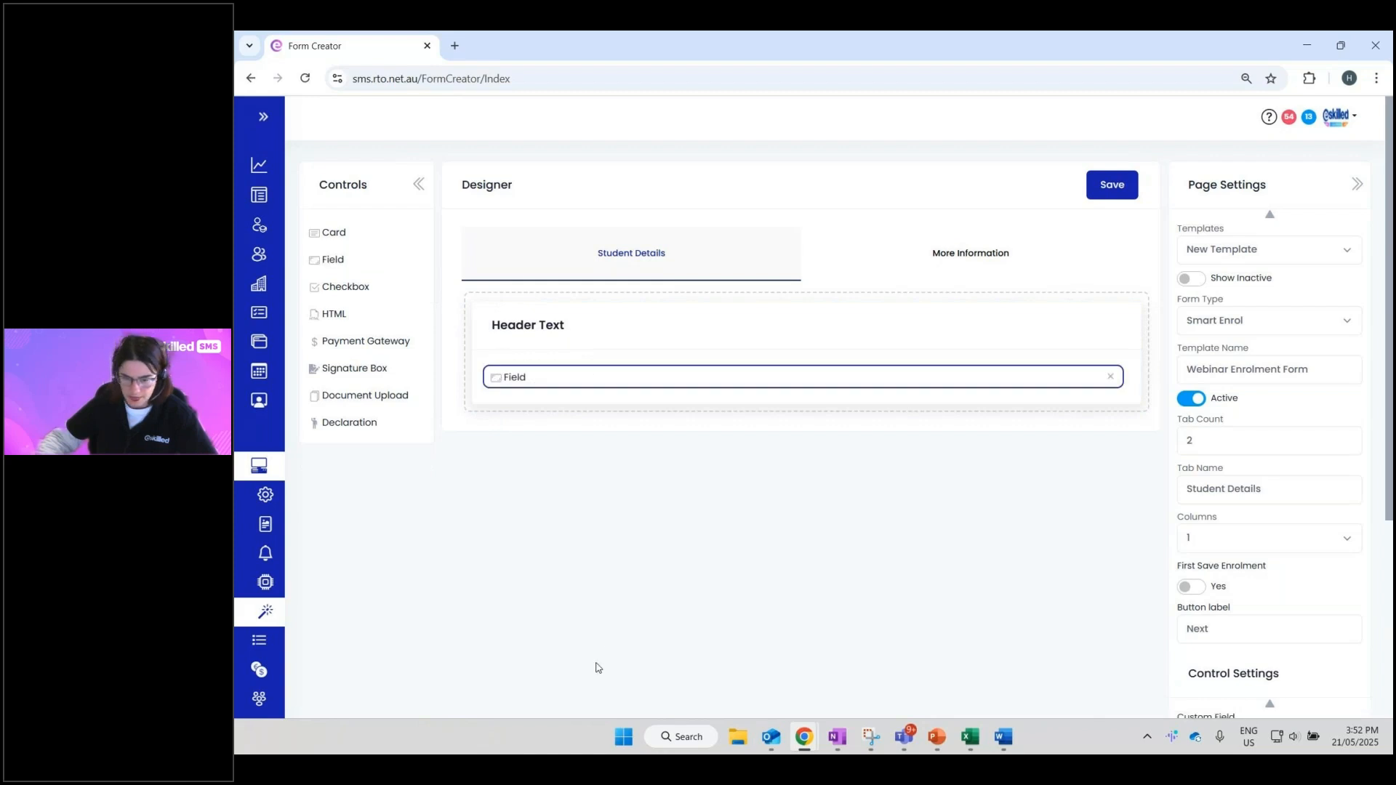
drag(326, 300, 509, 383)
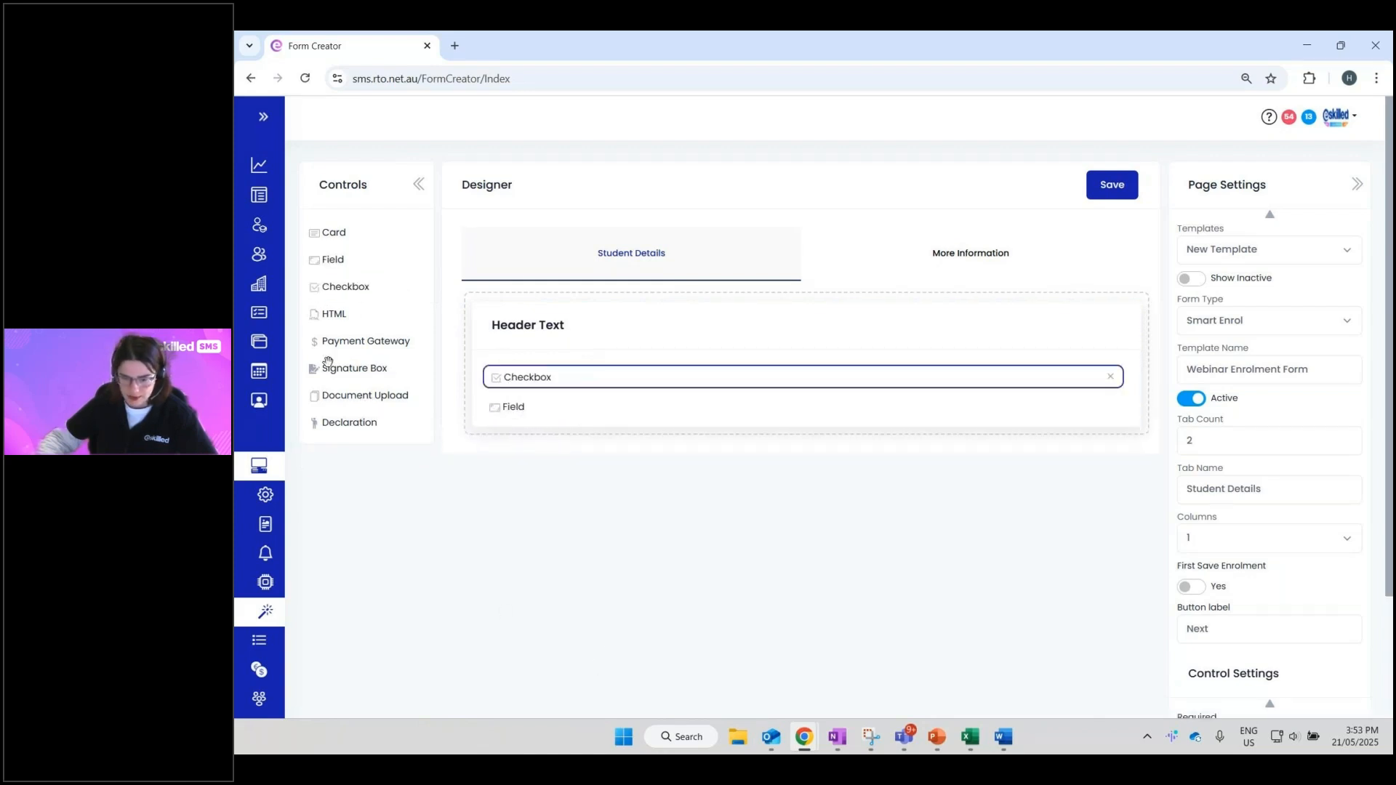
mouse_move(327, 364)
mouse_down()
mouse_move(482, 398)
mouse_move(487, 415)
mouse_up()
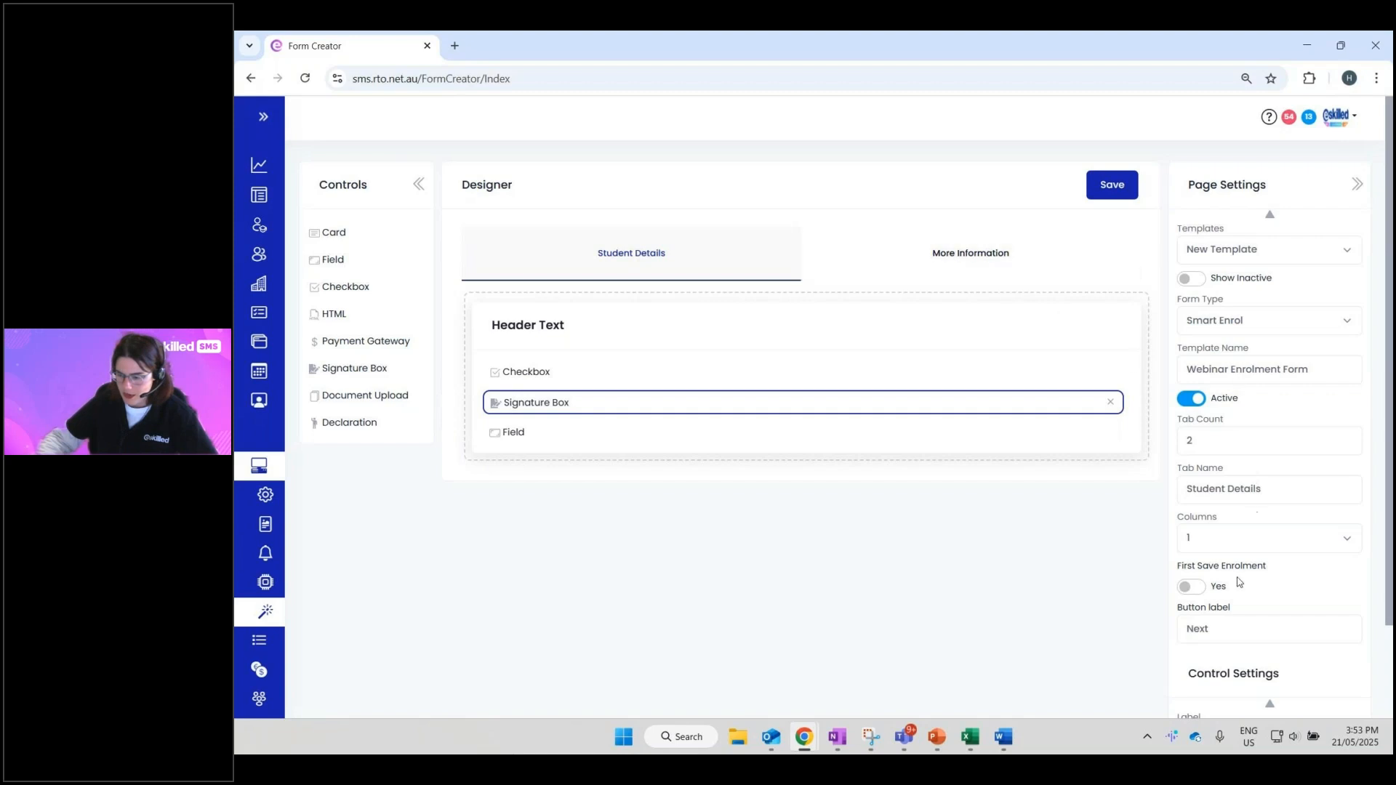
- Review the First Save Enrolment and Button label settings, then select the Field row
drag(1184, 566, 1267, 573)
scroll(1268, 572, down, 1)
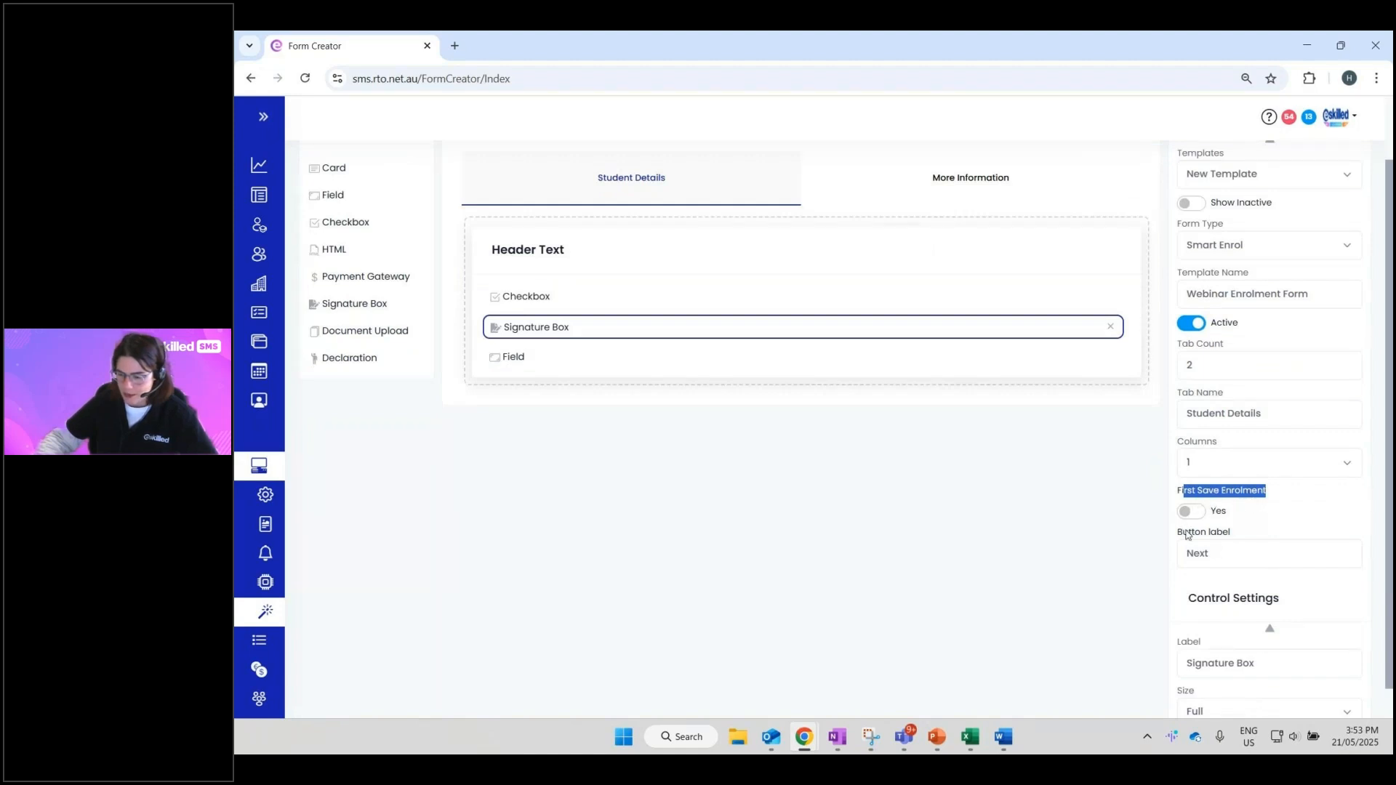
drag(1186, 535, 1234, 541)
click(1240, 529)
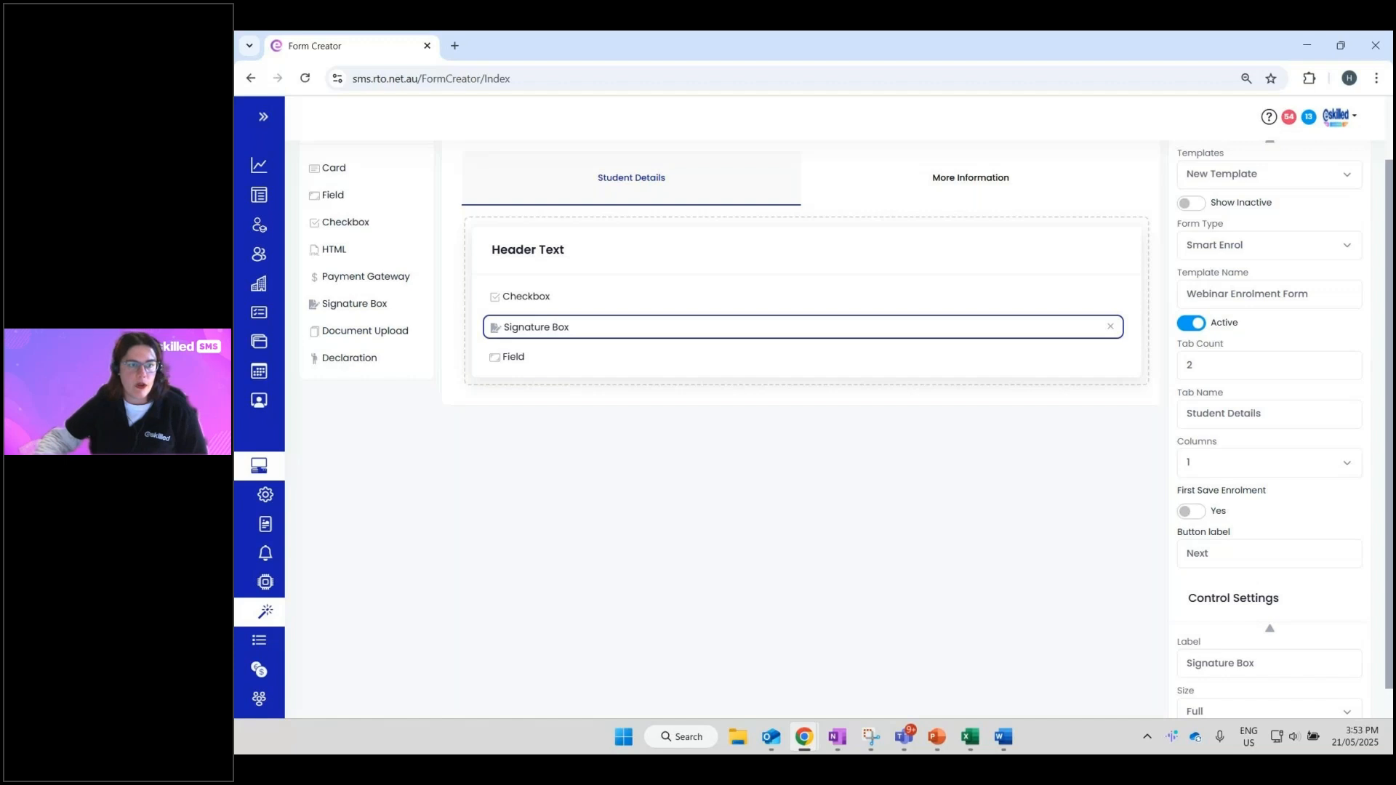
key(alt+Tab)
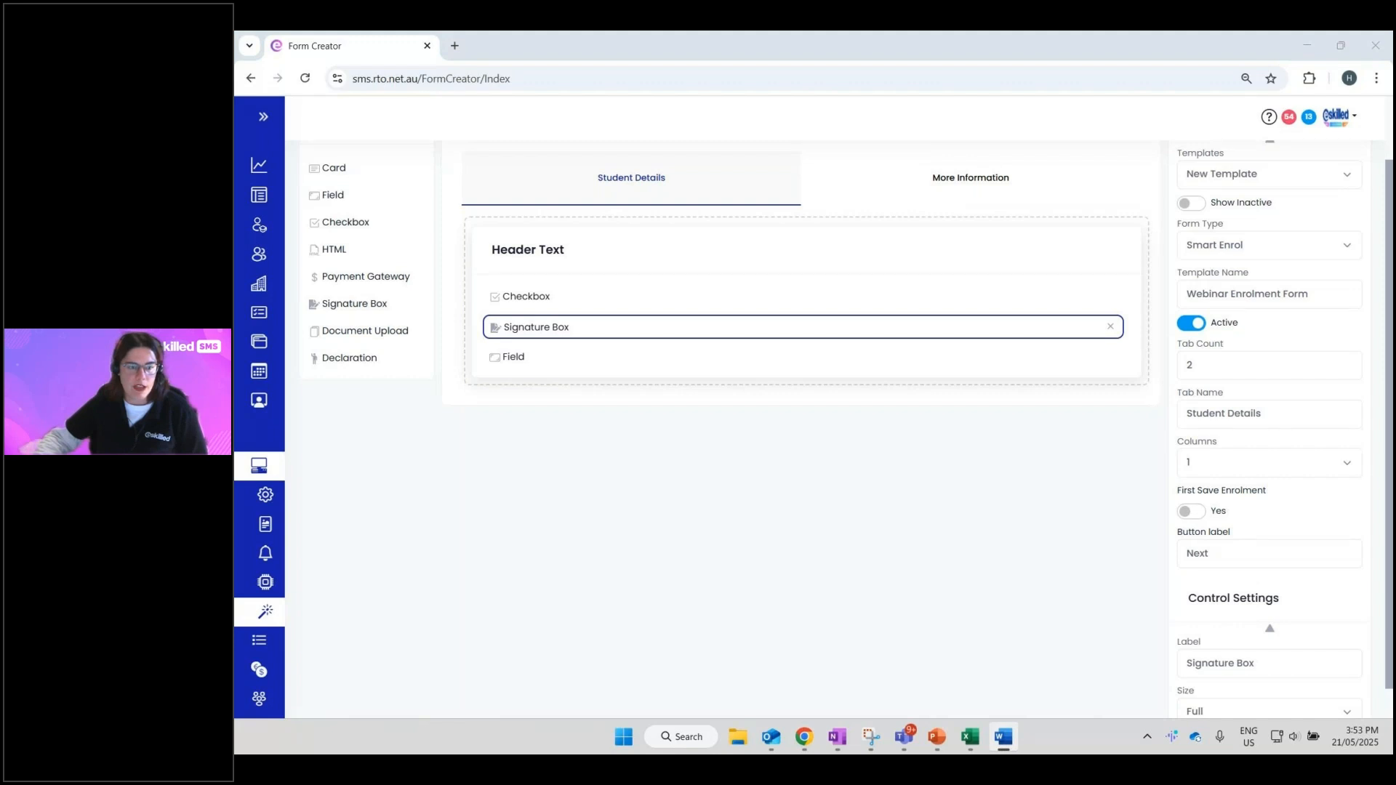
key(alt+Tab)
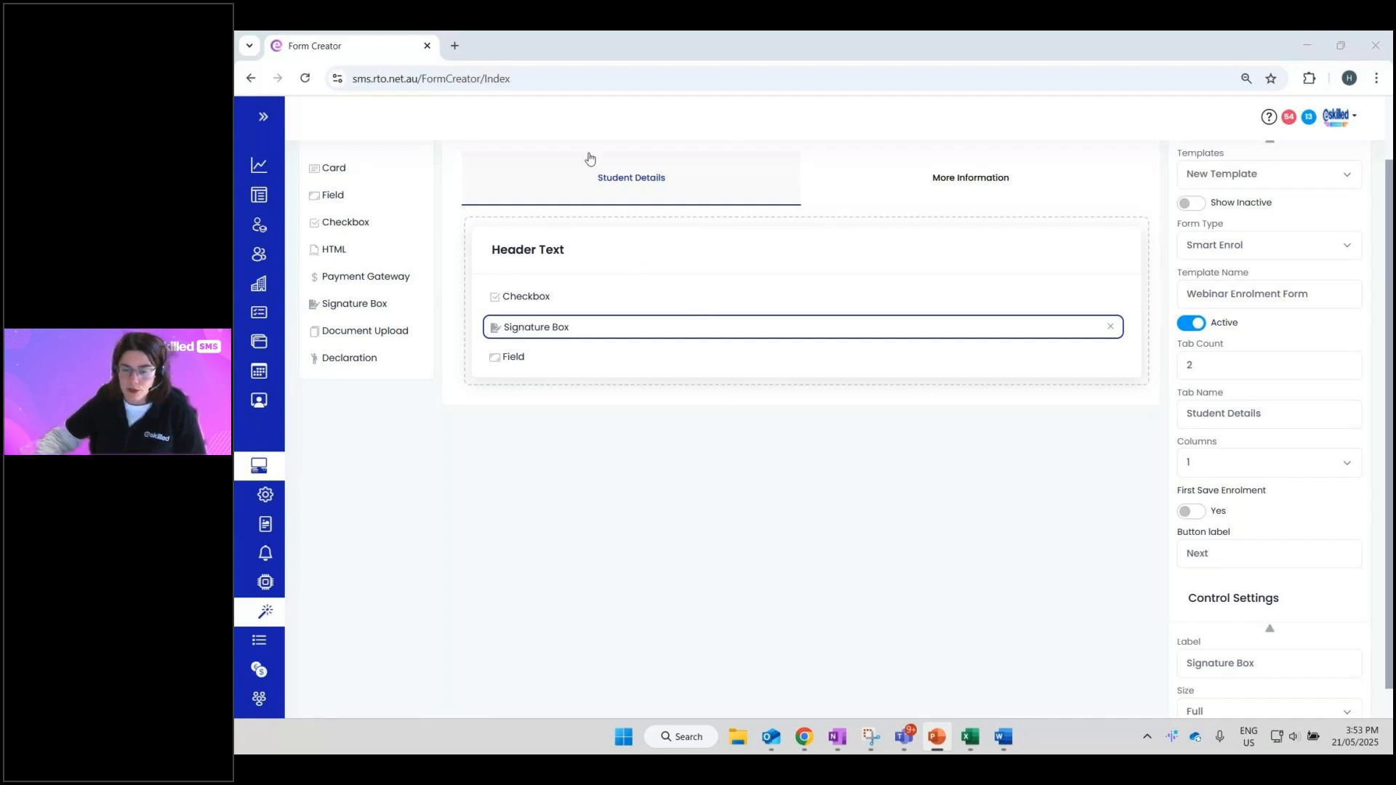
click(510, 358)
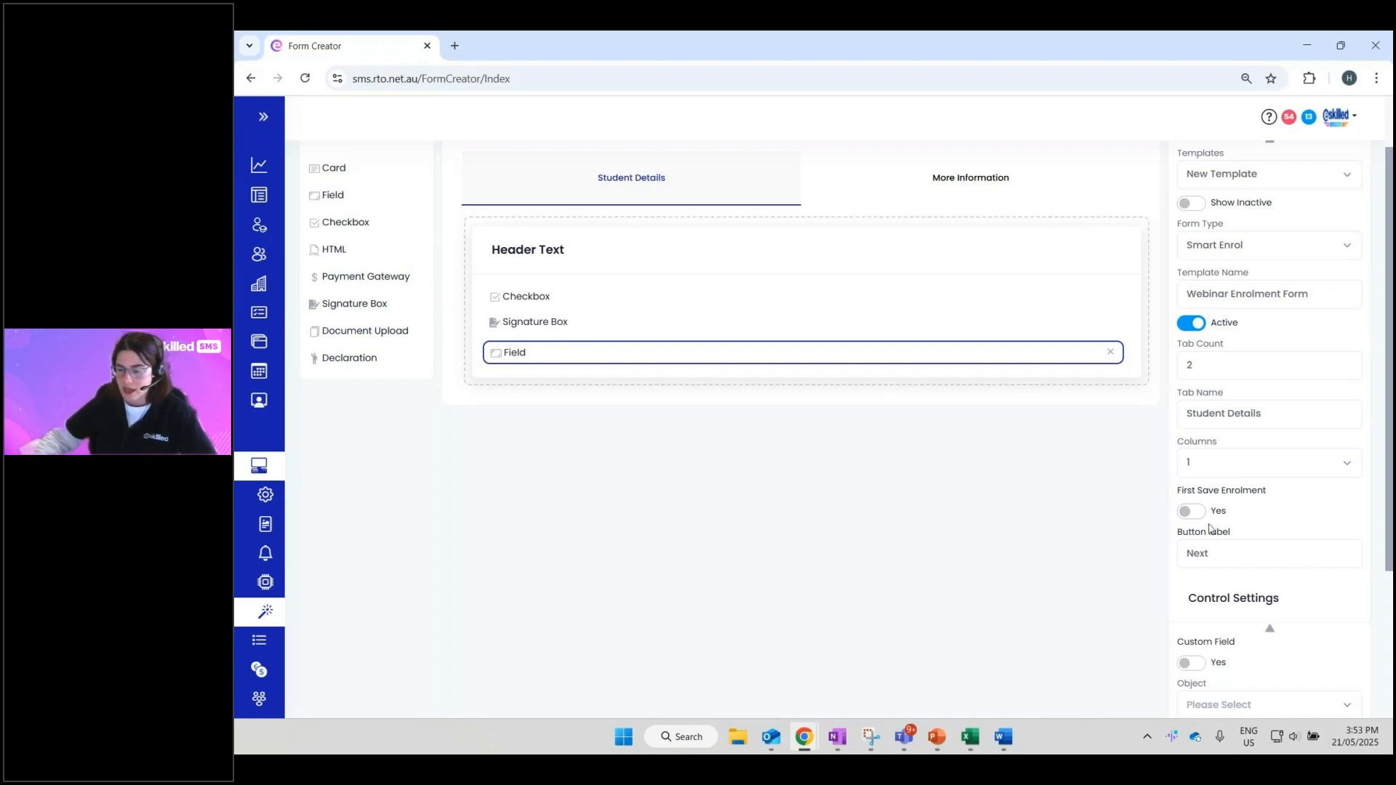
- Try First Save Enrolment on Student Details, then switch it off, keeping the 'Next' label
click(1191, 511)
drag(1184, 499, 1281, 496)
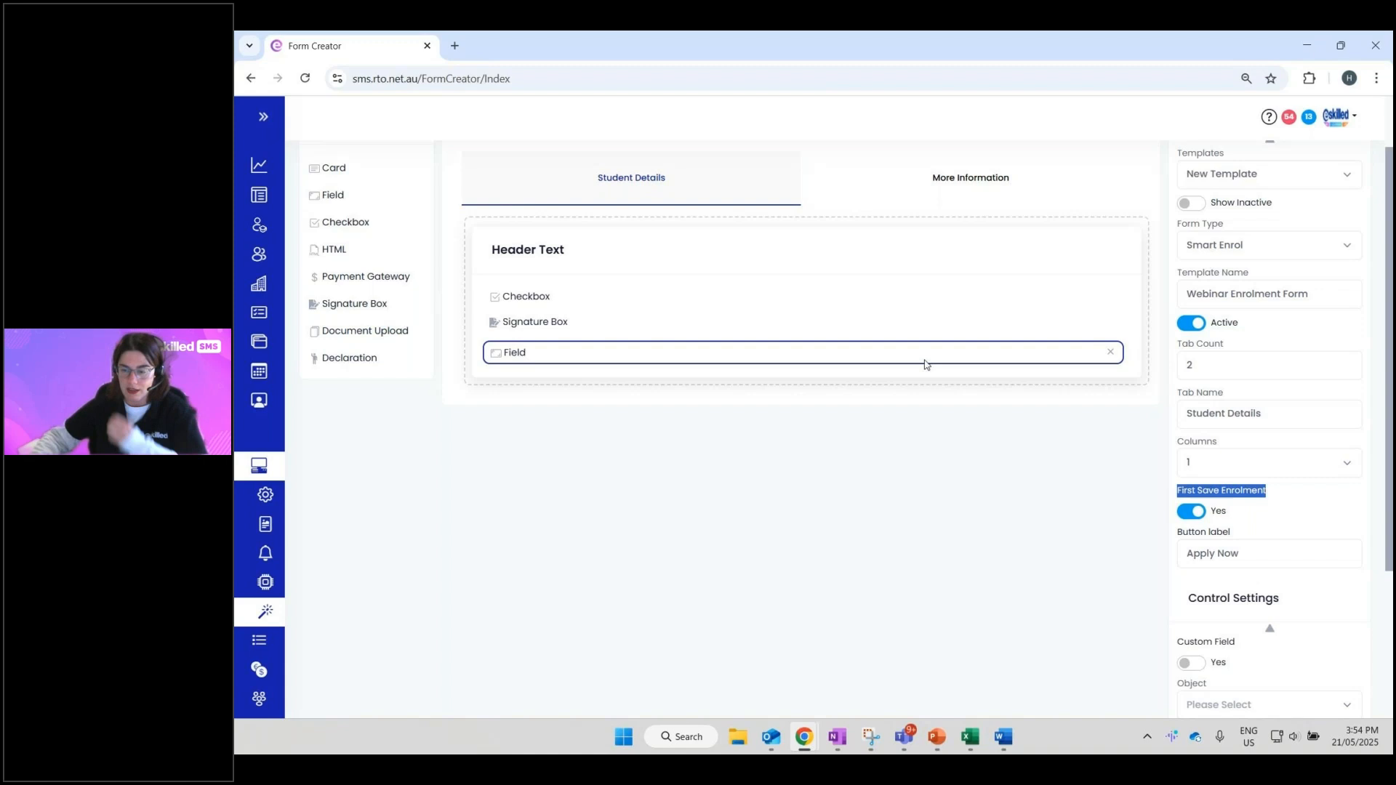
click(926, 185)
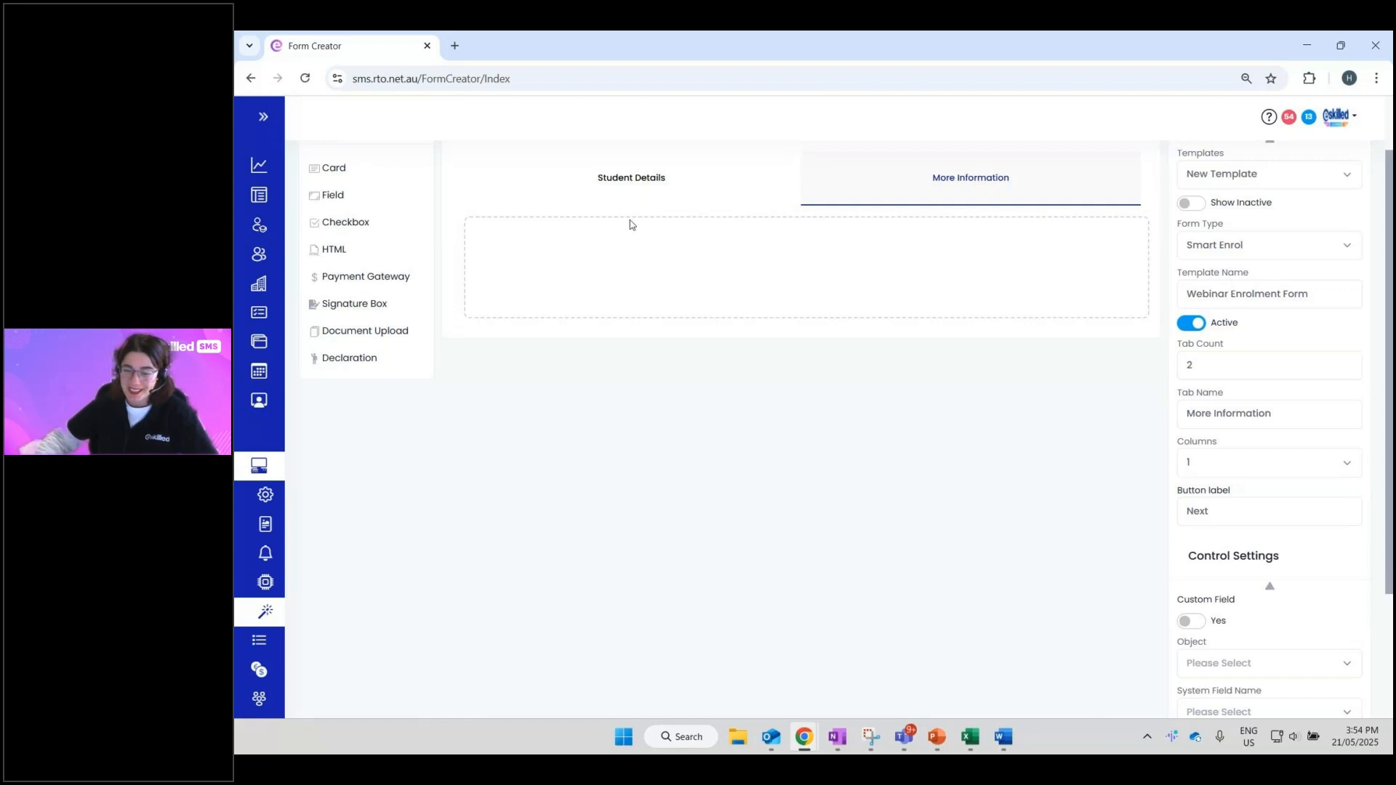
click(625, 187)
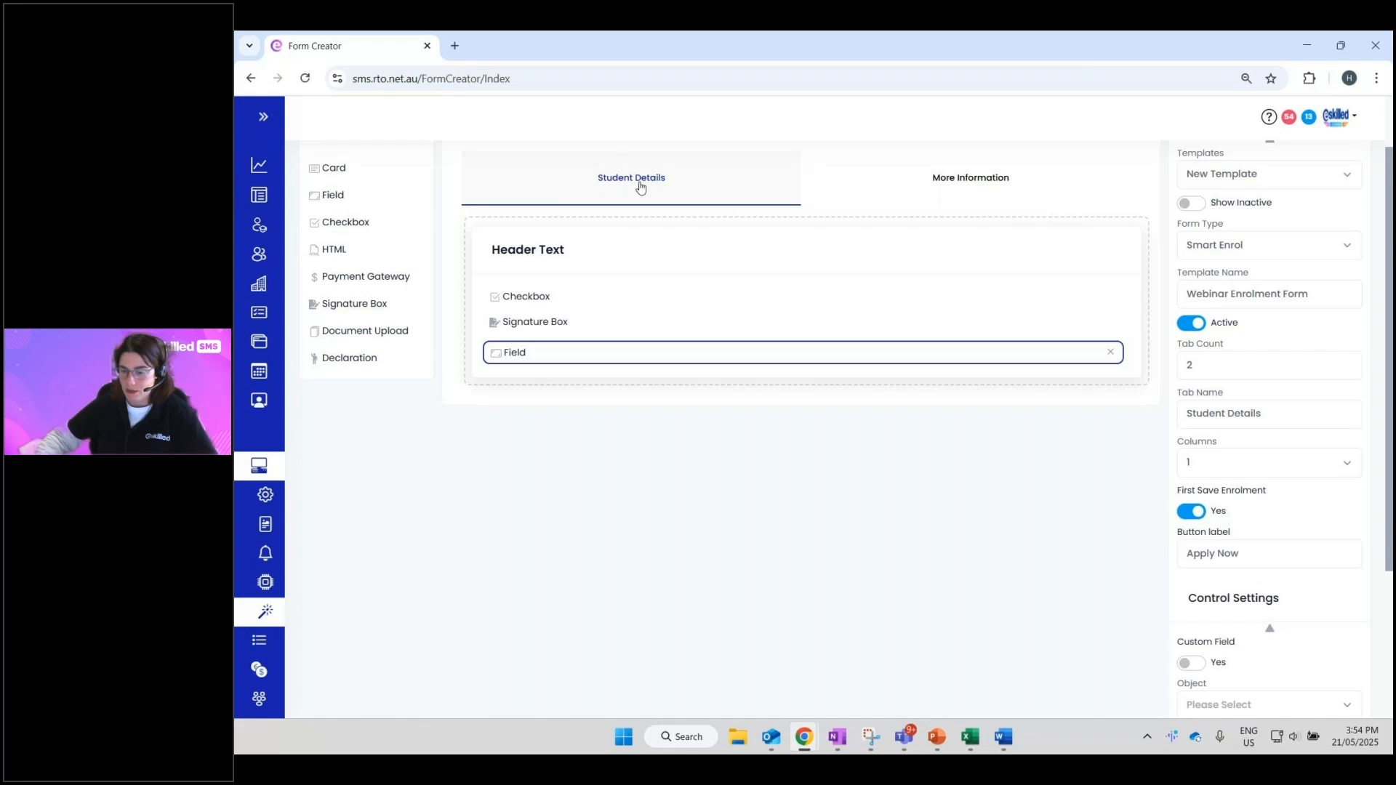
click(1190, 511)
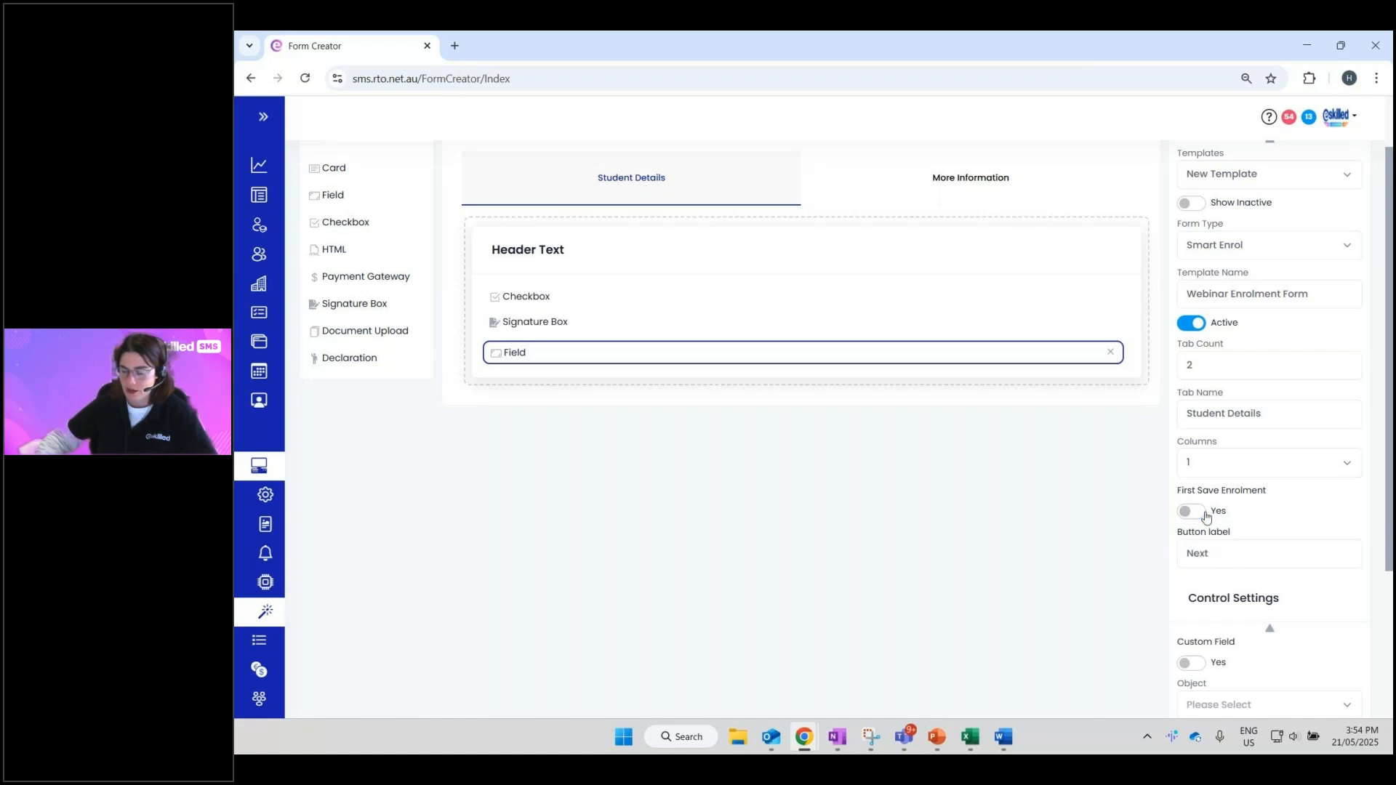
double_click(1209, 552)
click(1174, 551)
- Turn First Save Enrolment on for More Information, with the 'Apply Now' button label
click(958, 182)
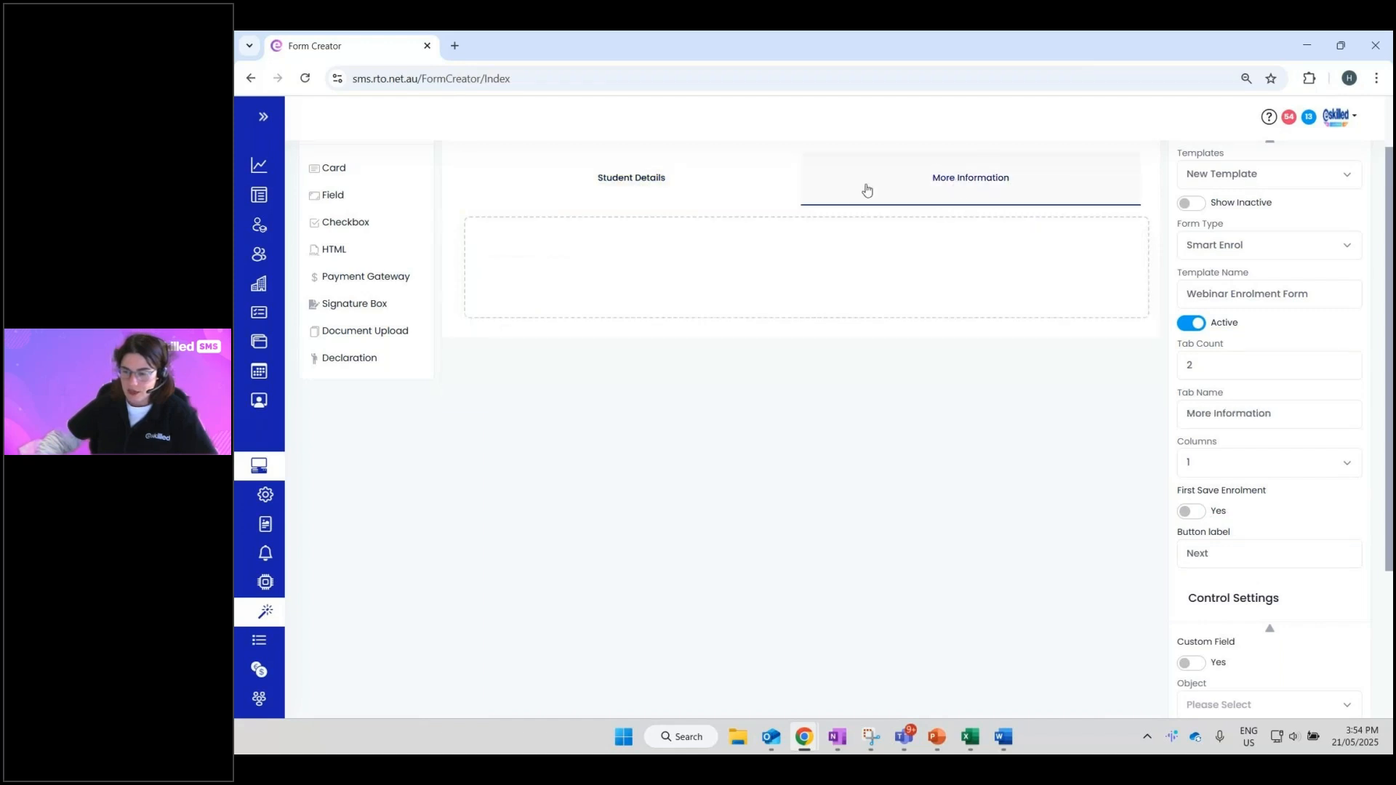
click(1190, 511)
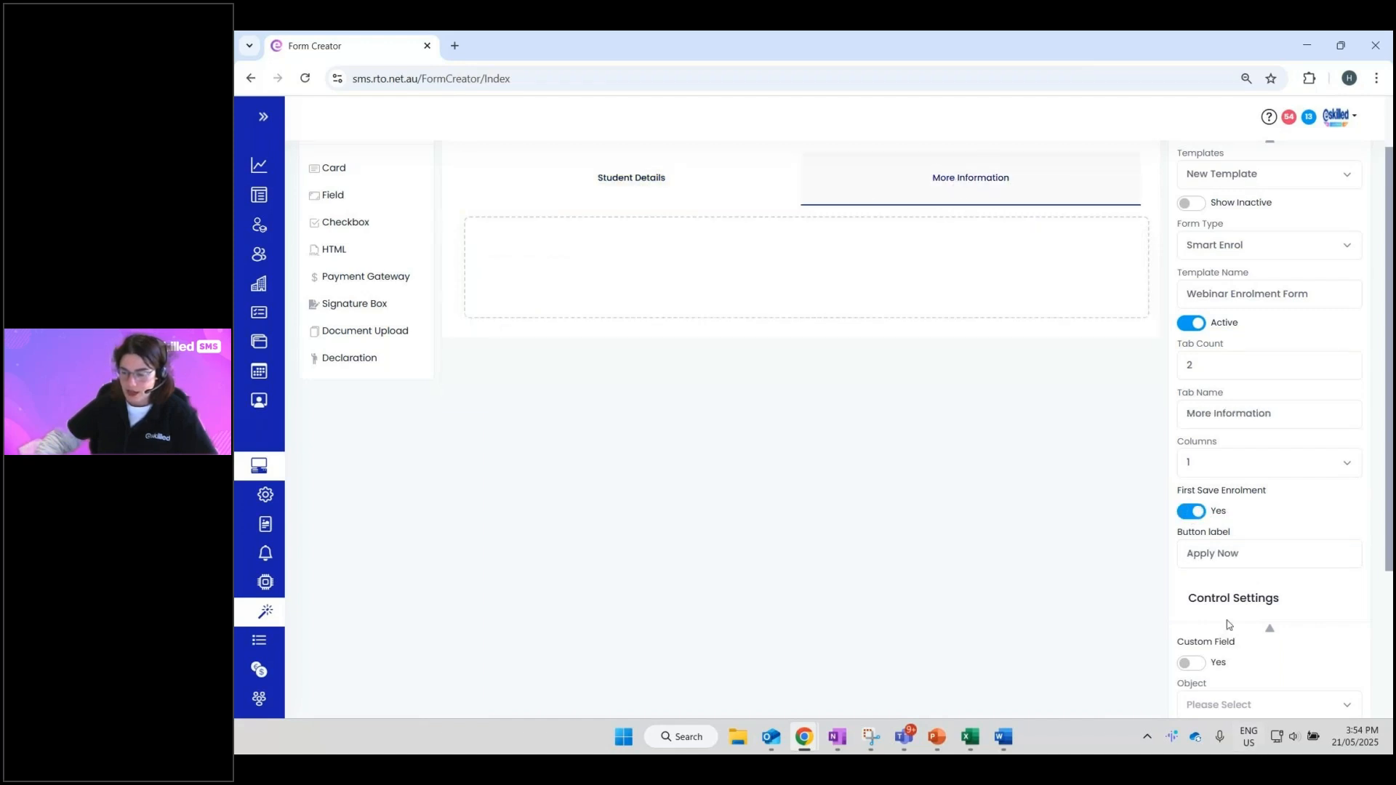
click(1251, 560)
drag(1250, 561, 1169, 555)
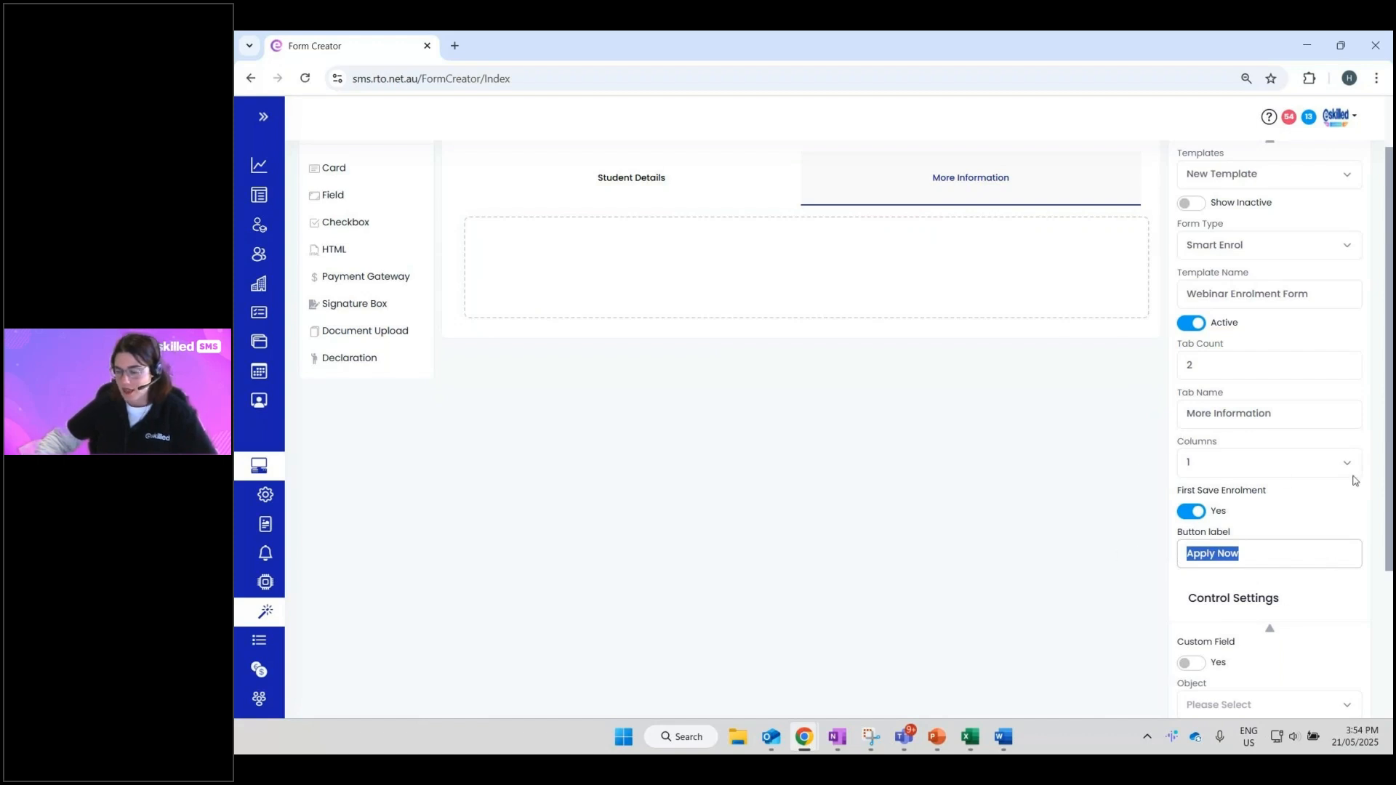
scroll(800, 601, up, 1)
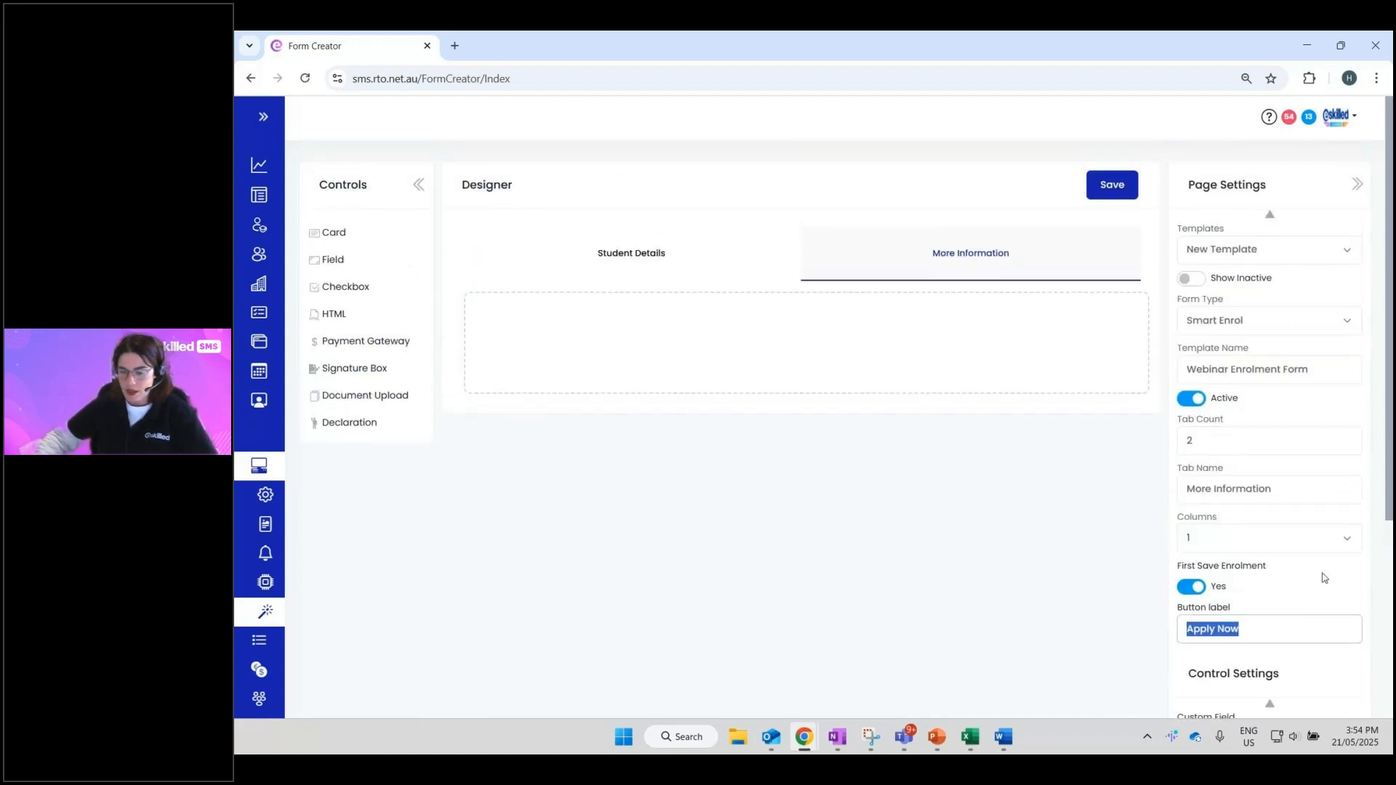
- Compare both tabs, confirming More Information saves the enrolment with an 'Apply Now' button
click(630, 264)
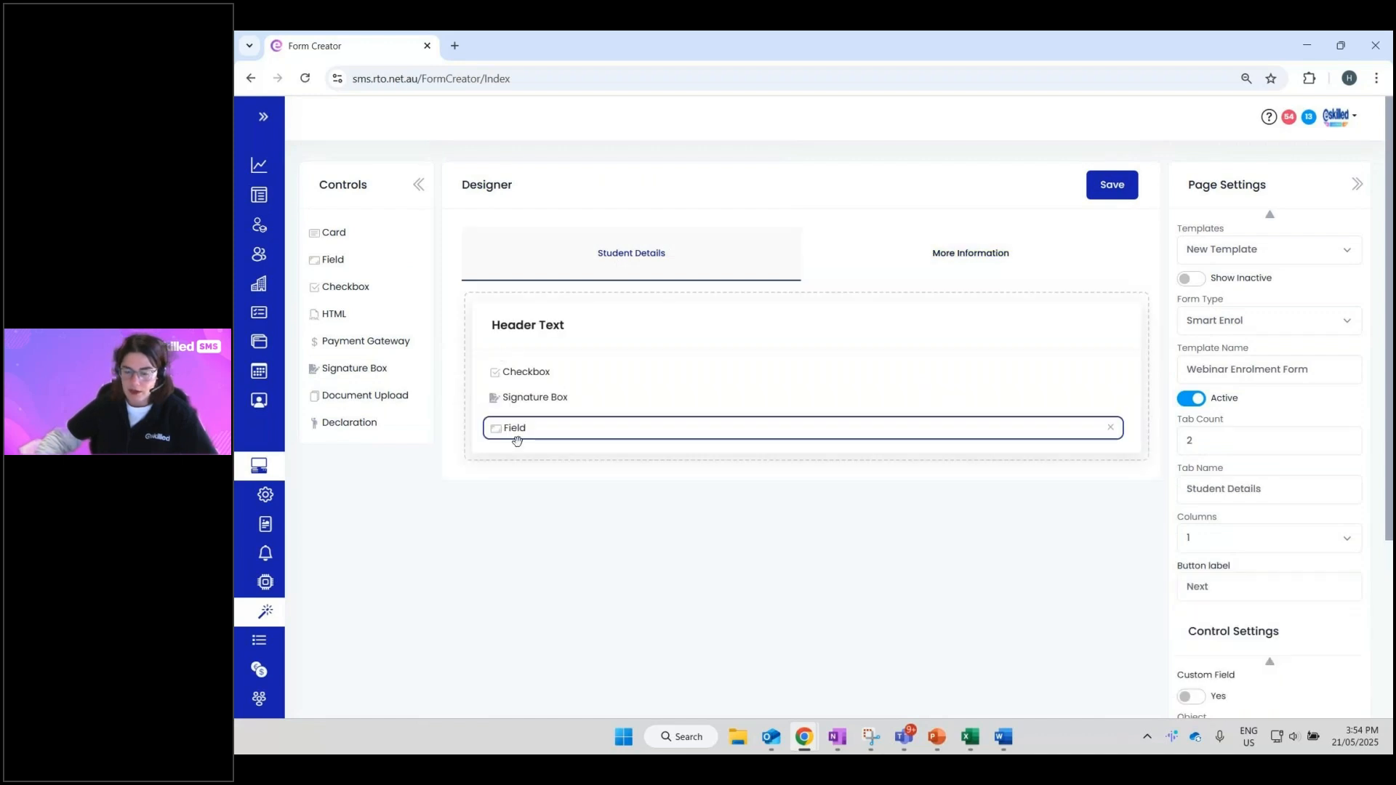
click(886, 281)
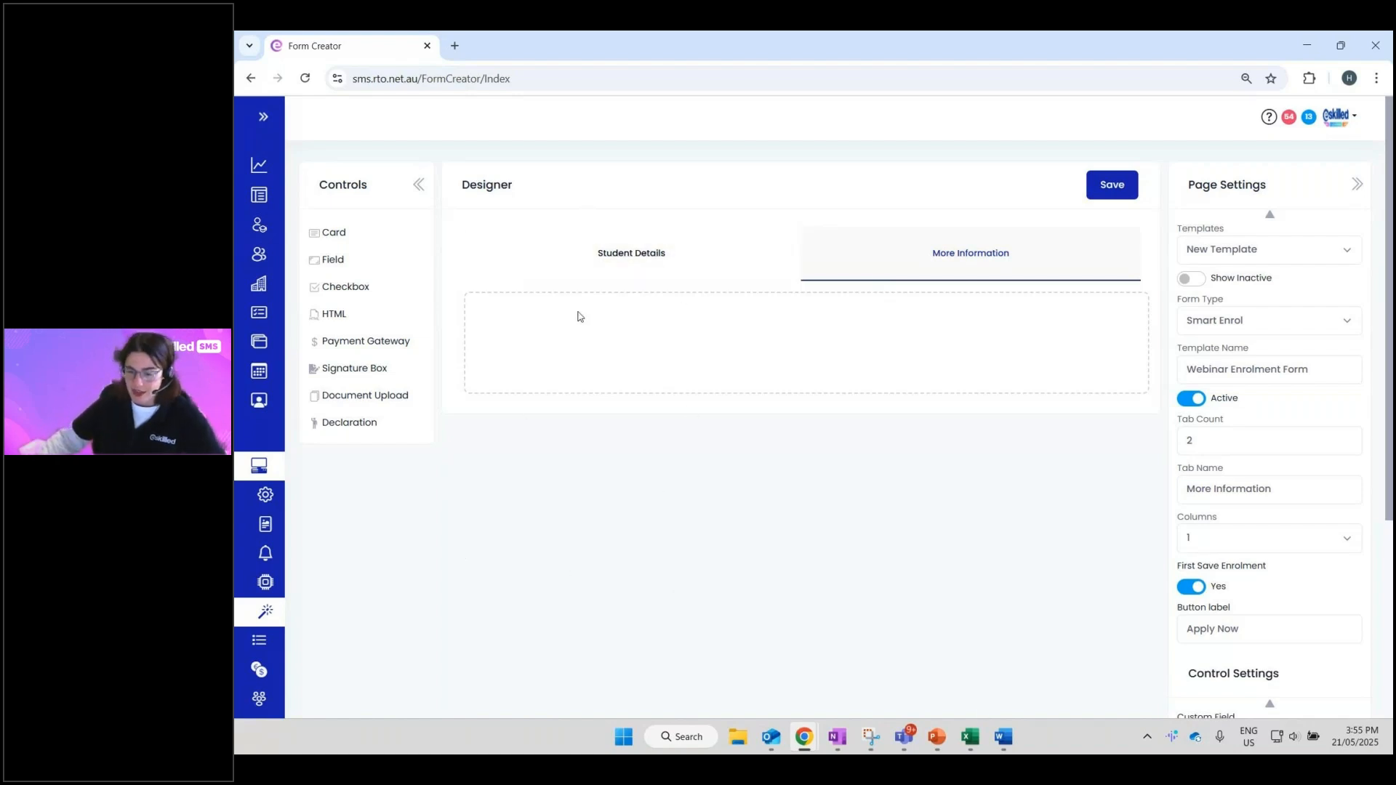
click(606, 279)
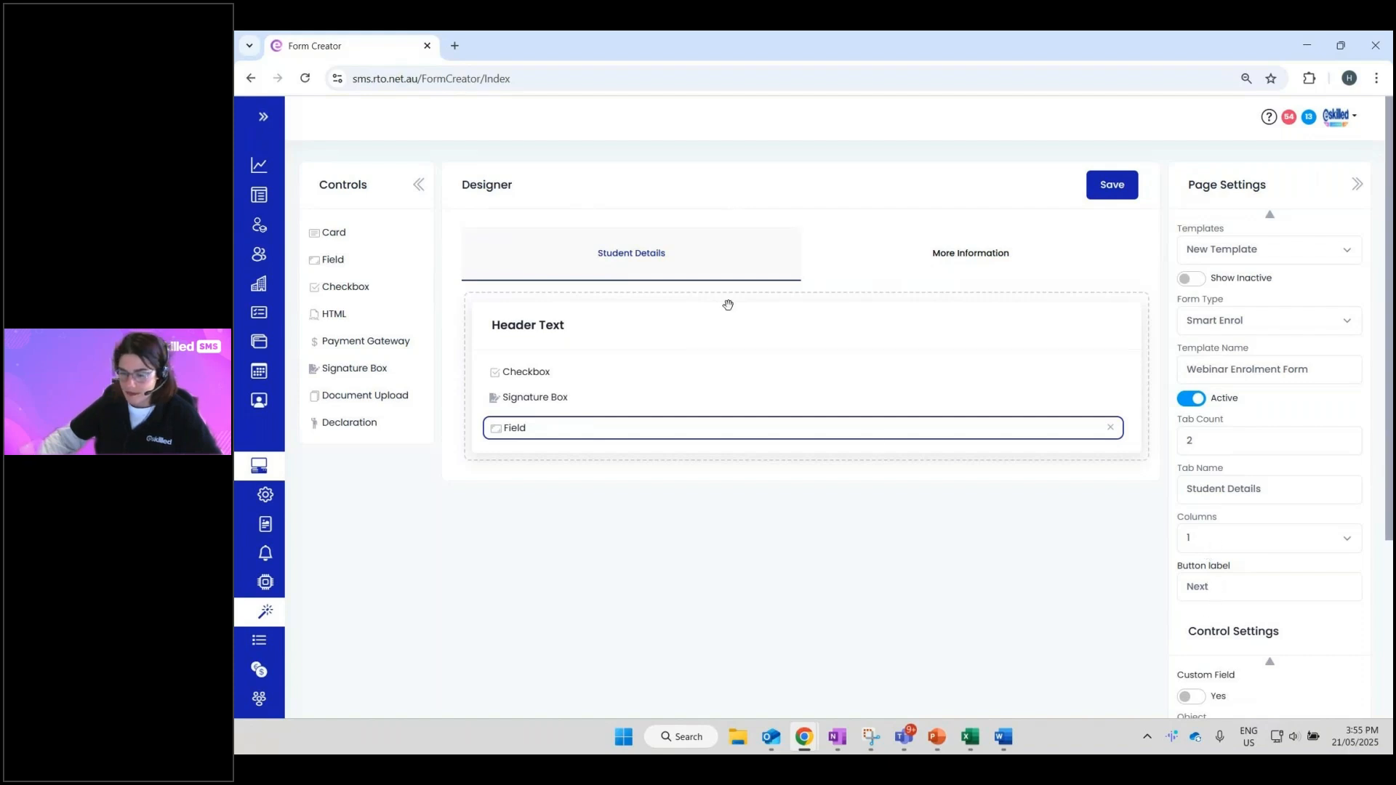
click(923, 278)
drag(1198, 566, 1269, 570)
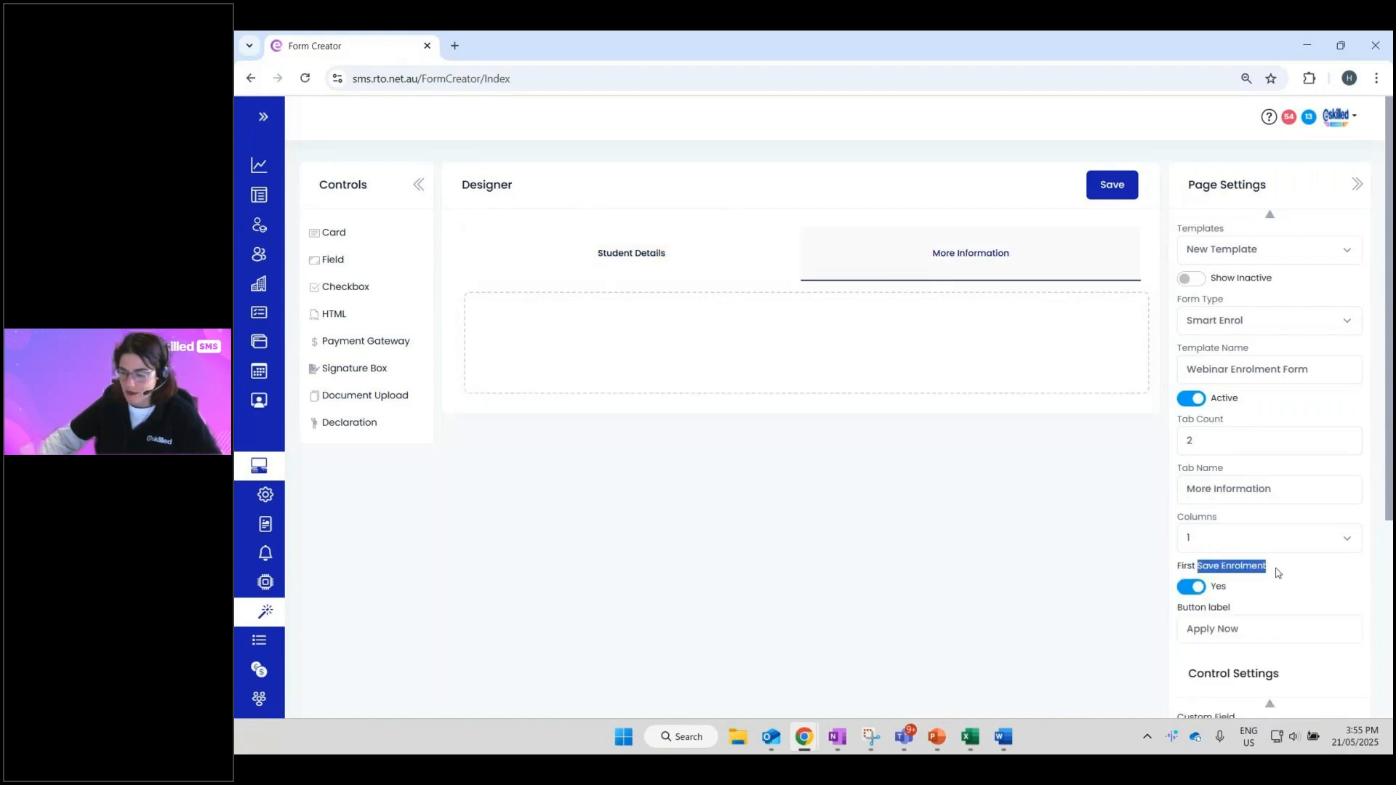
click(1249, 607)
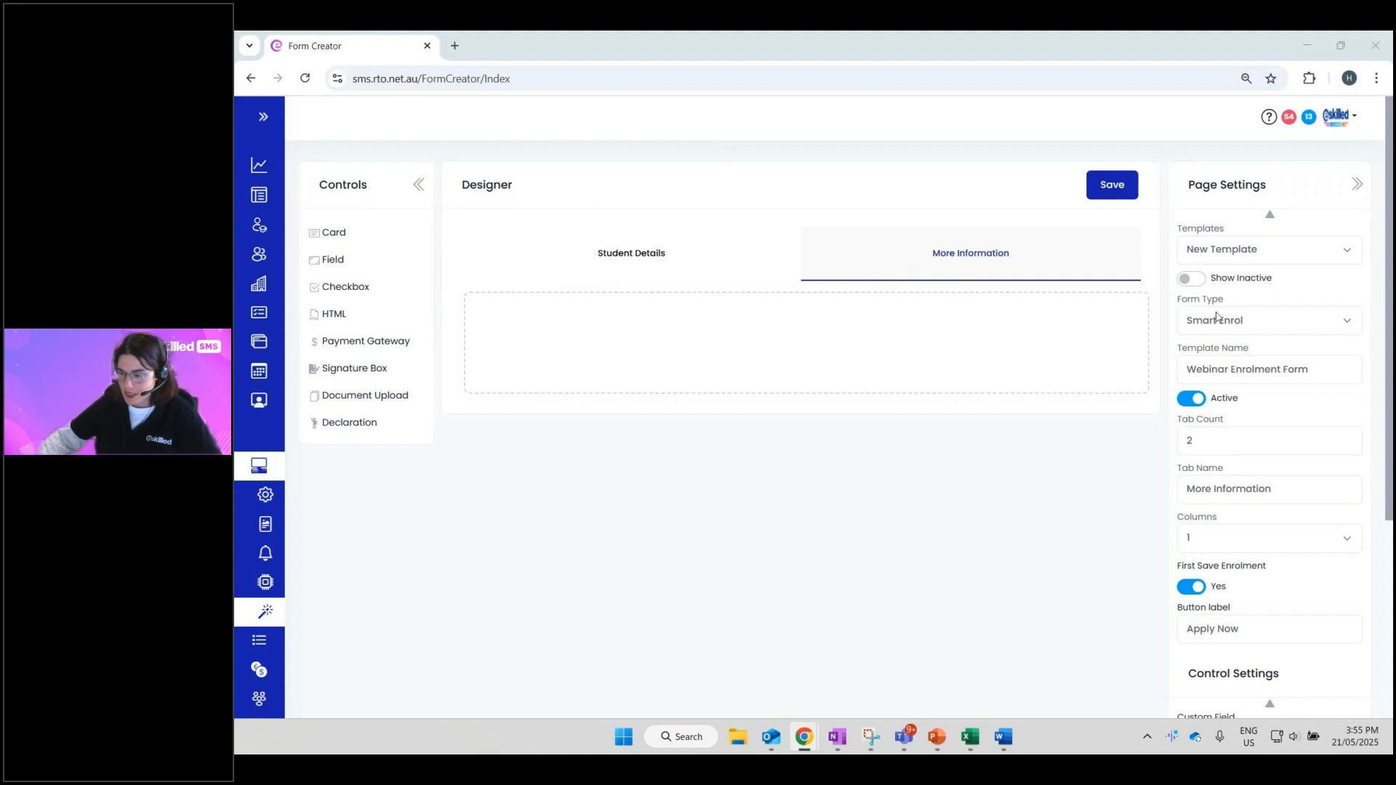
- Search templates for 'avet' and load AVETMISS (National)
click(1209, 261)
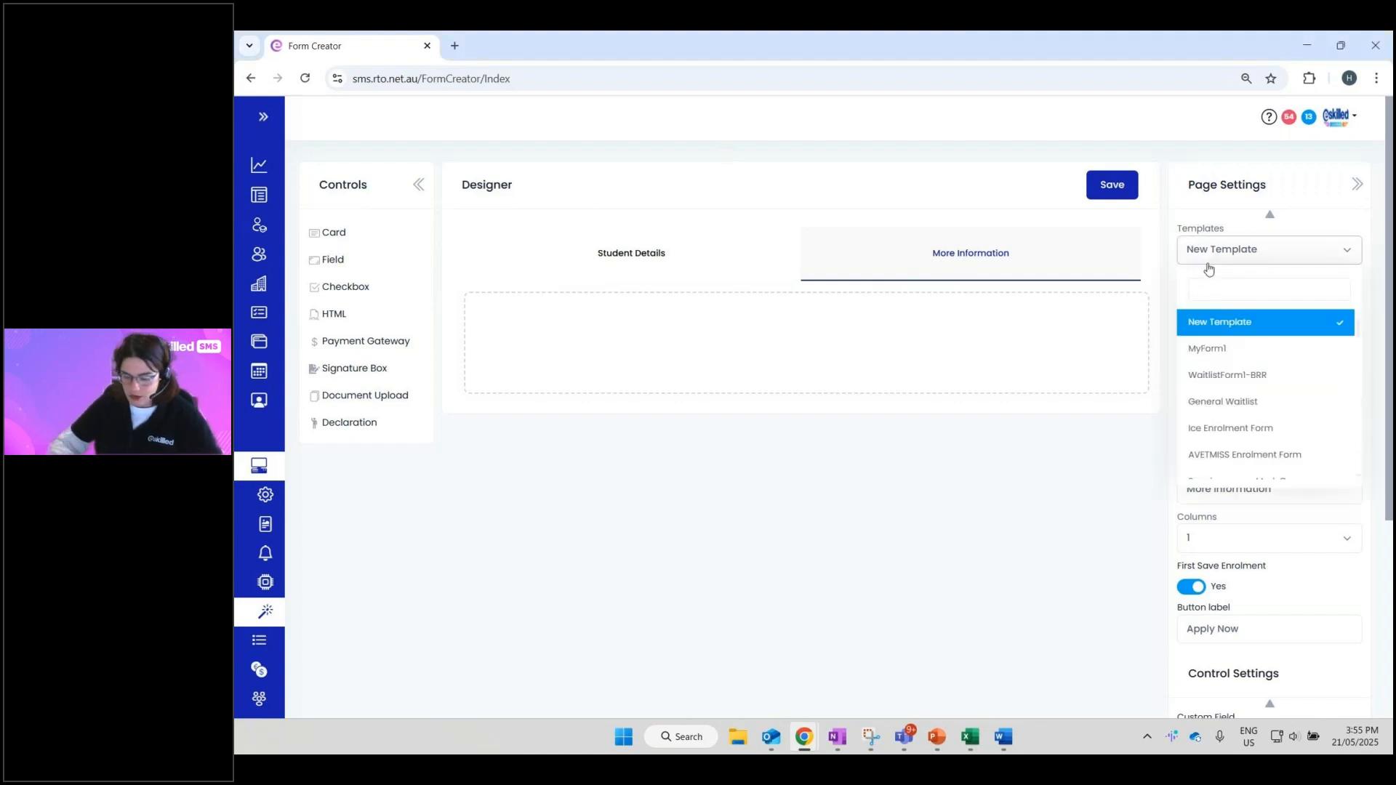
text(avet)
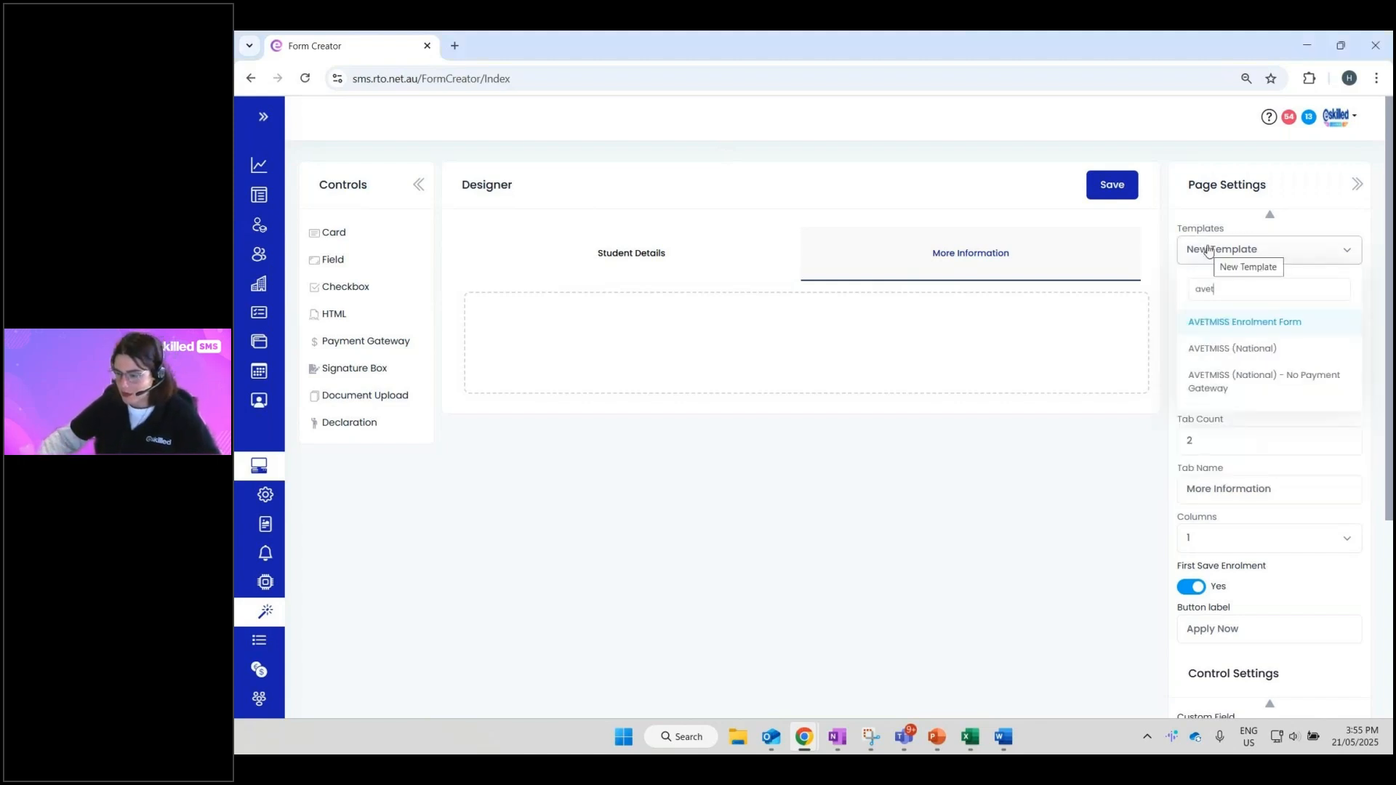
click(1208, 349)
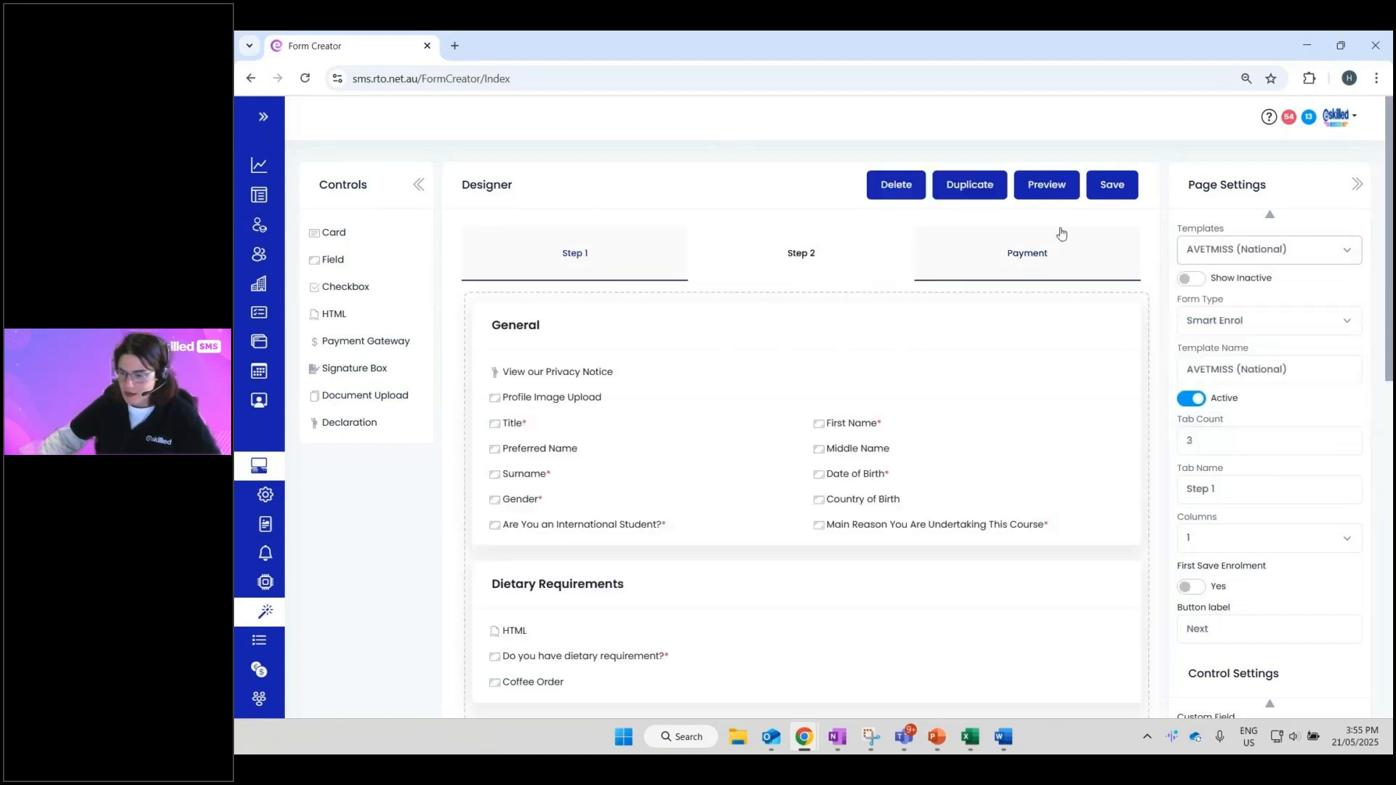
- Preview the AVETMISS (National) form, scroll through it, and close the preview
click(1047, 188)
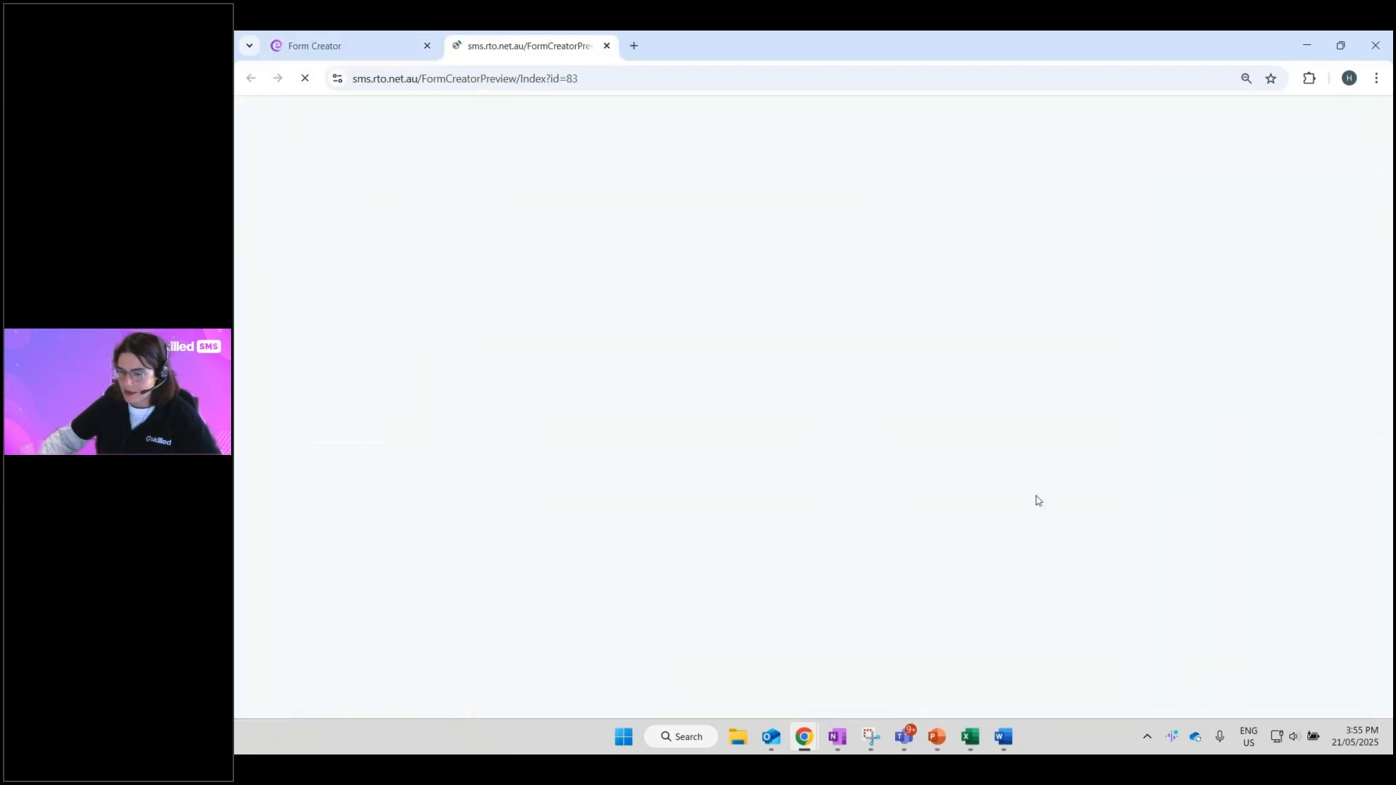
scroll(564, 374, down, 15)
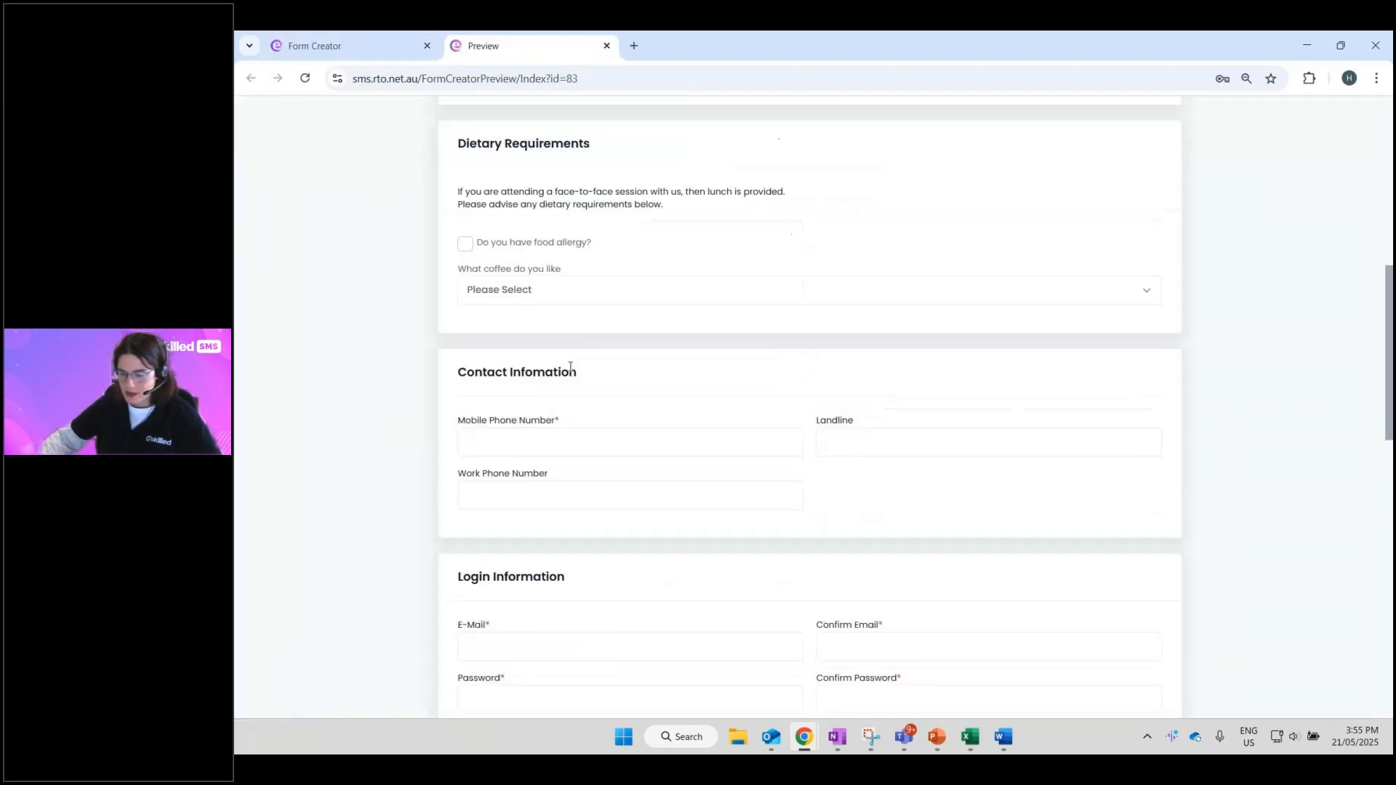
scroll(560, 375, up, 4)
scroll(560, 375, up, 11)
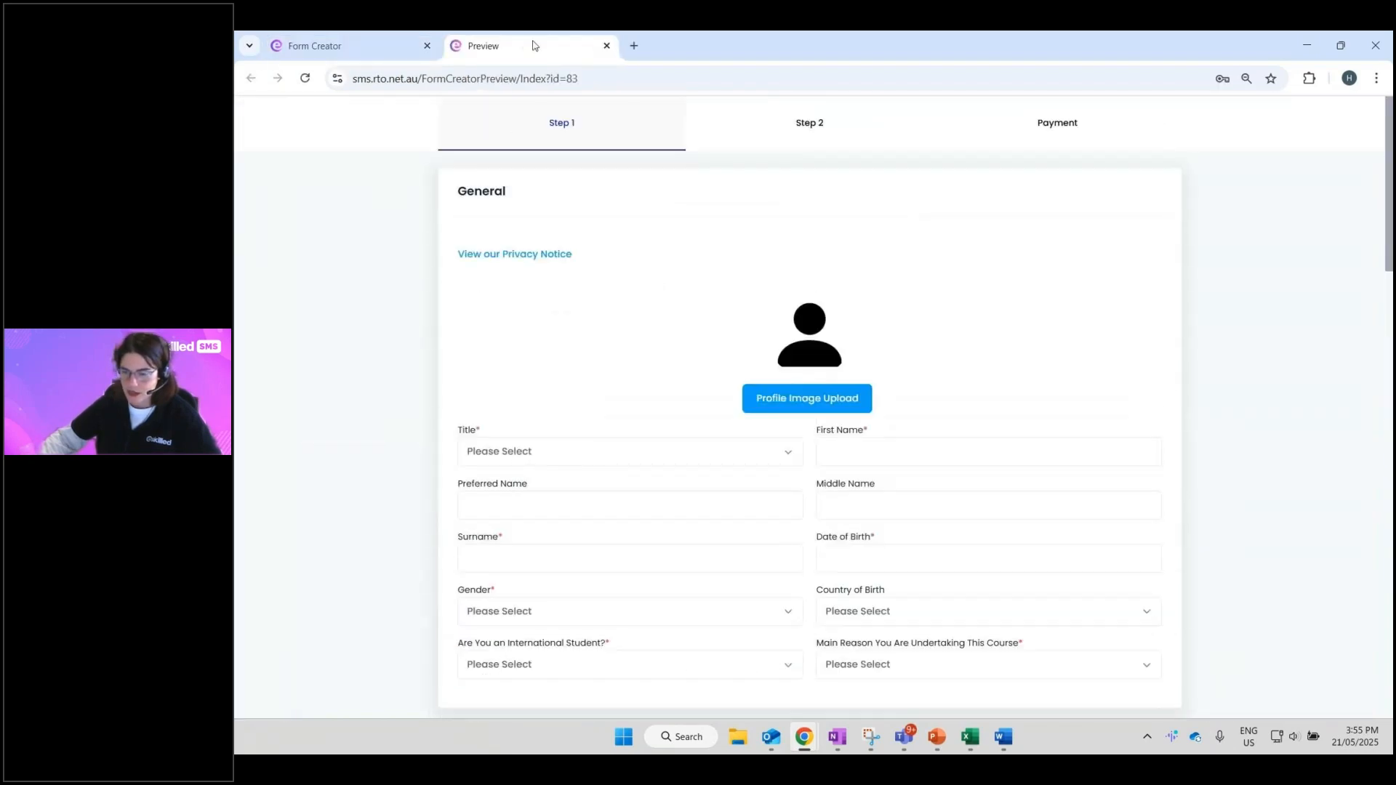
click(606, 46)
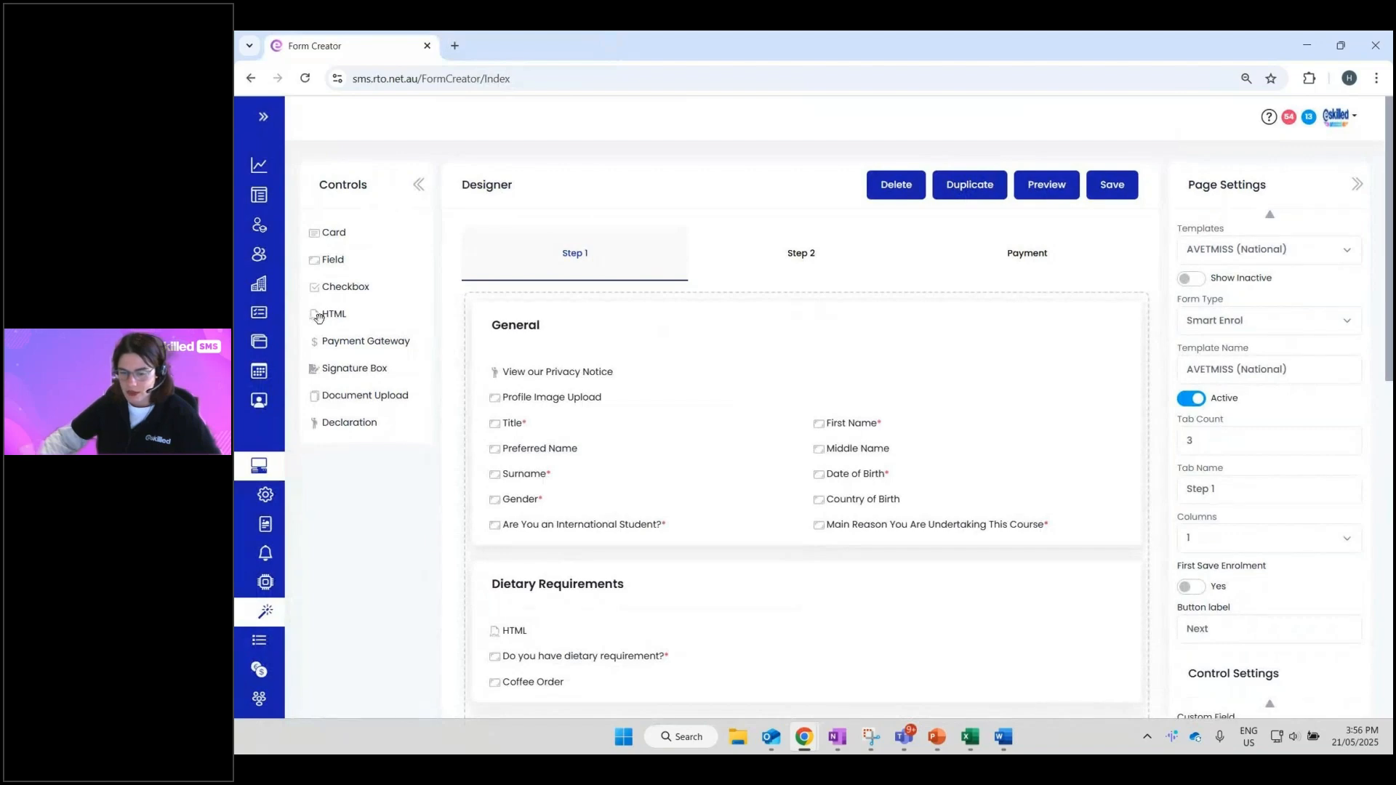
- Add an HTML block at the top of Step 1, abandoning a link-based image insert
drag(335, 316, 574, 306)
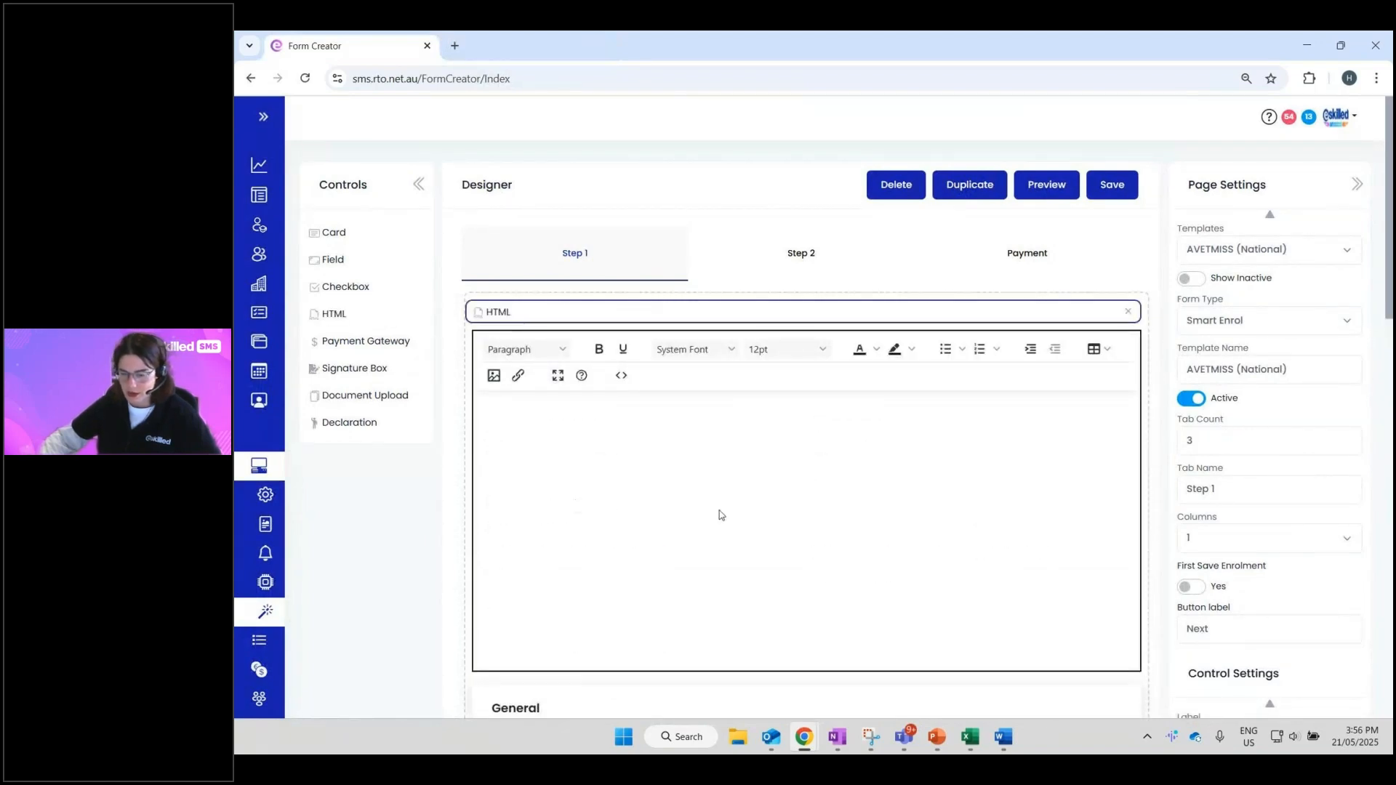
click(676, 474)
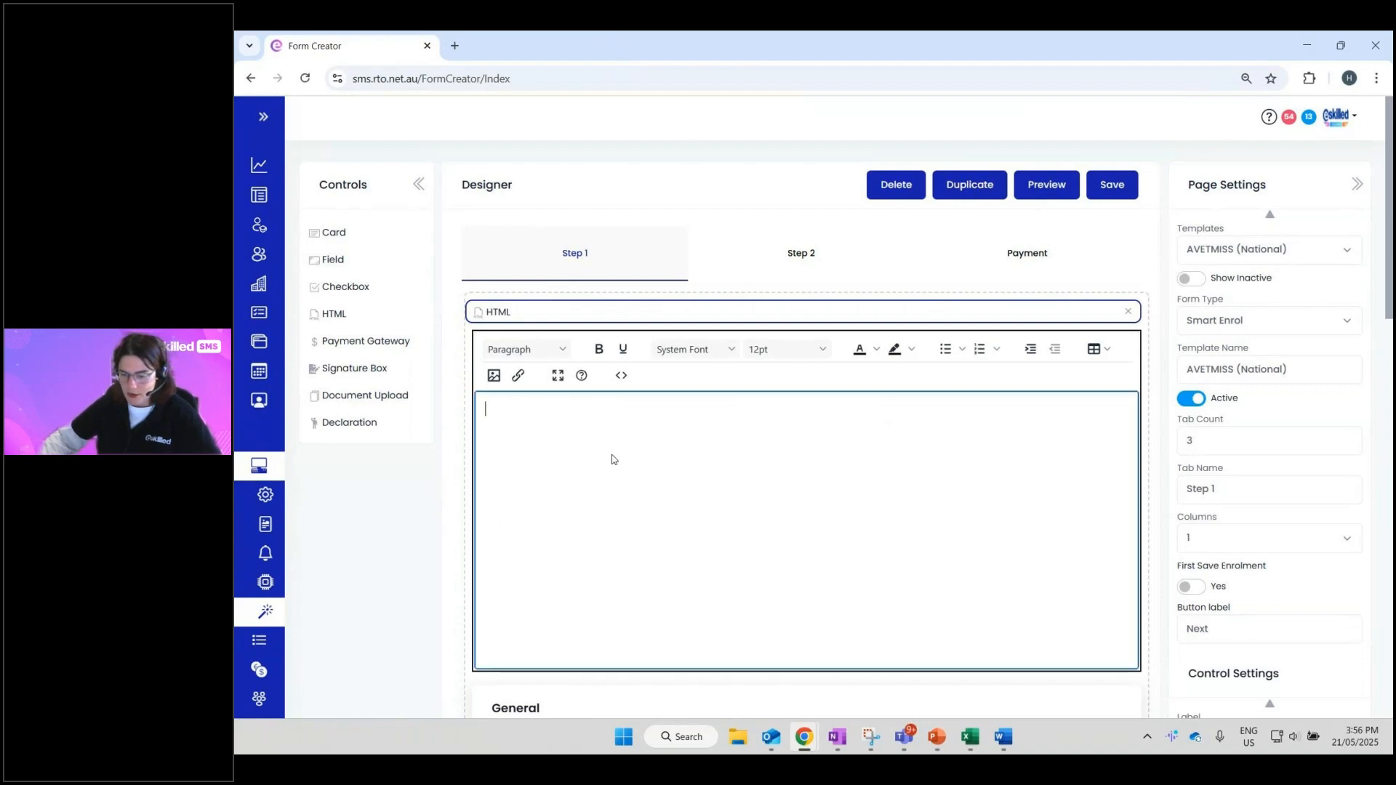
click(492, 379)
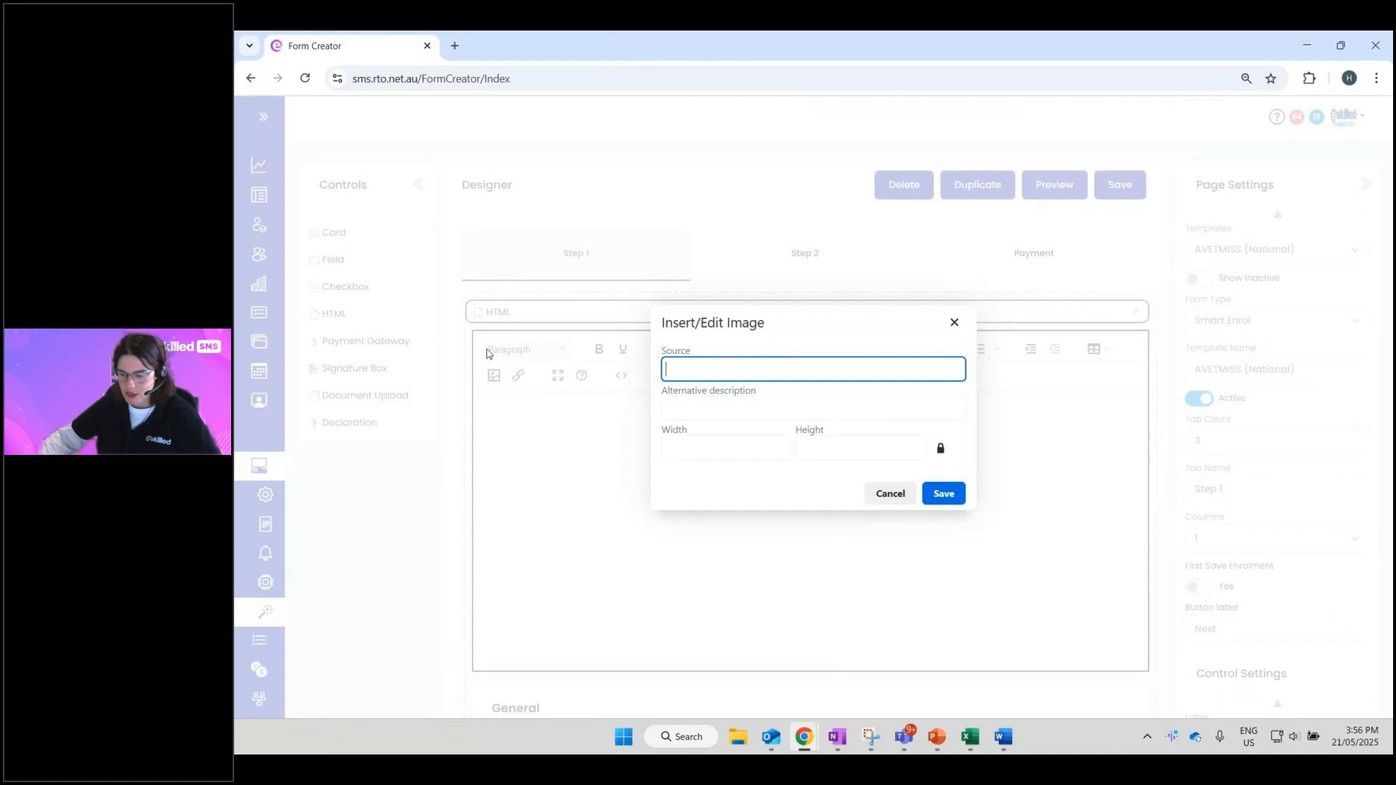
click(880, 496)
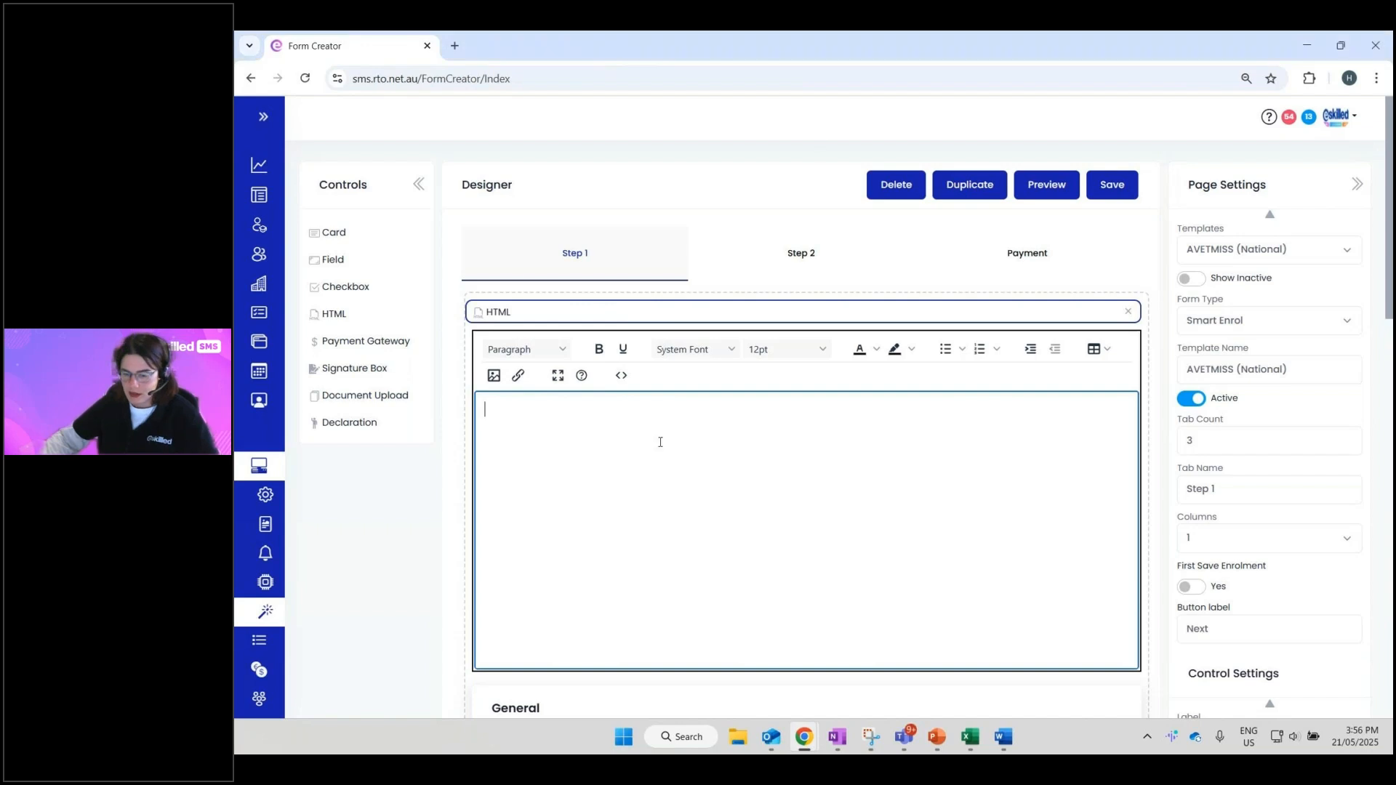
- Paste the Google logo into the HTML block and shrink it to about 175 px
key(ctrl+v)
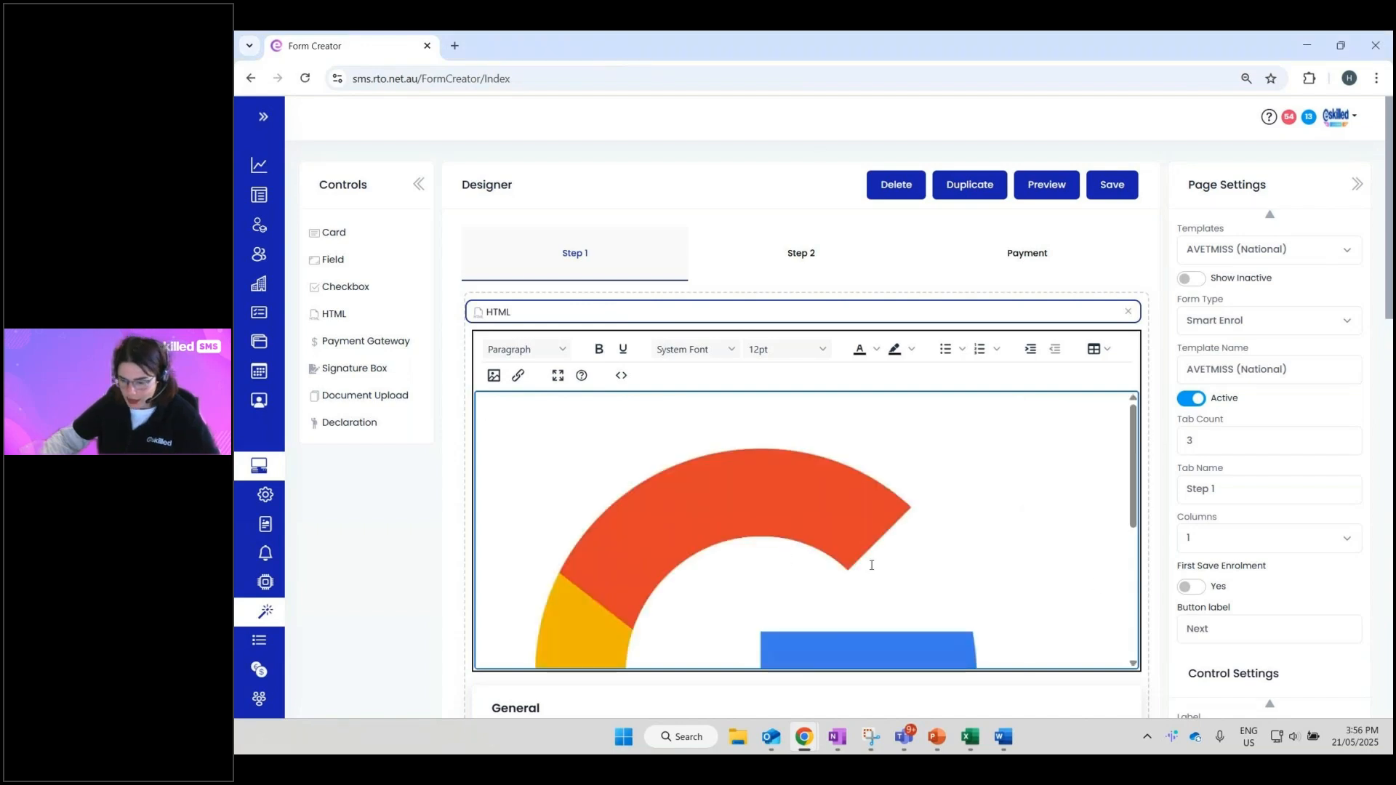
click(546, 437)
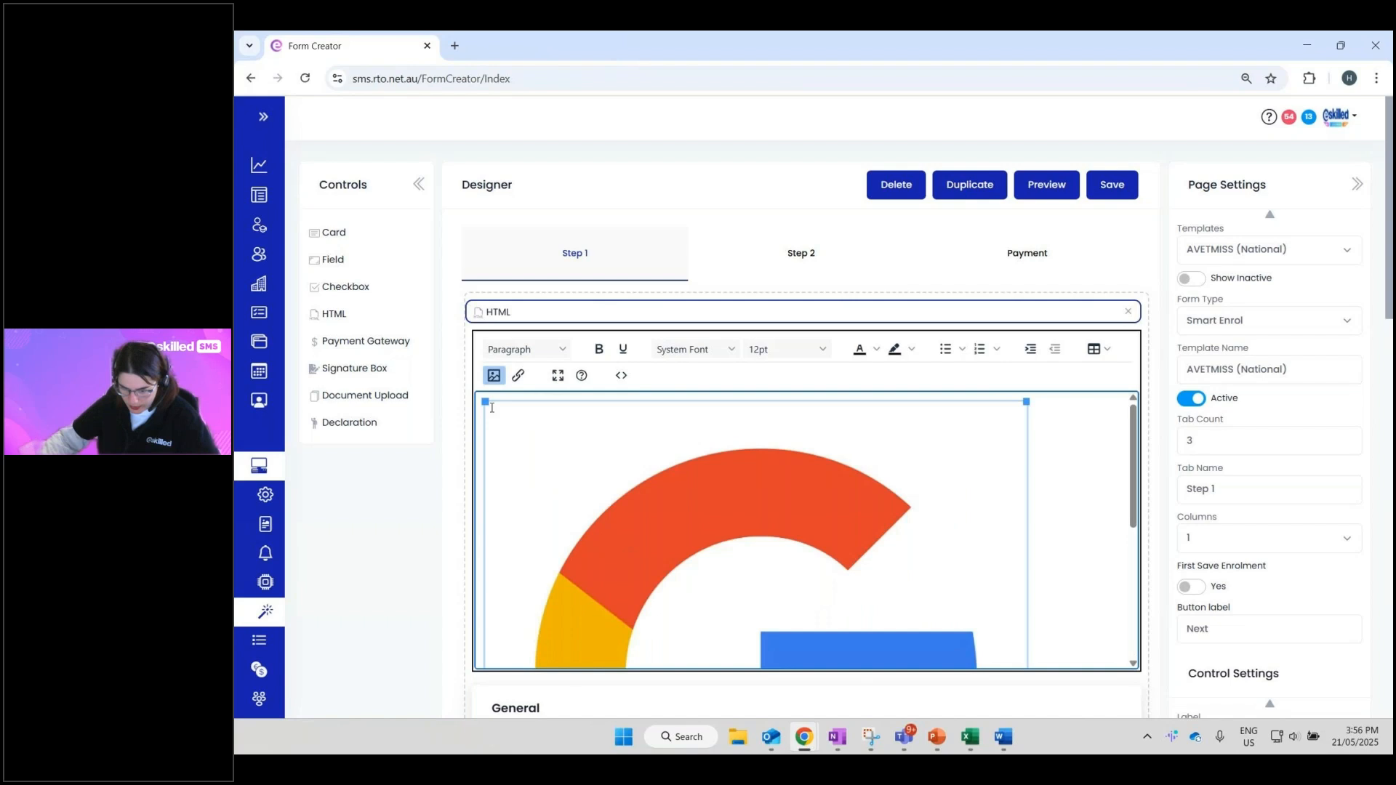
drag(485, 401, 870, 629)
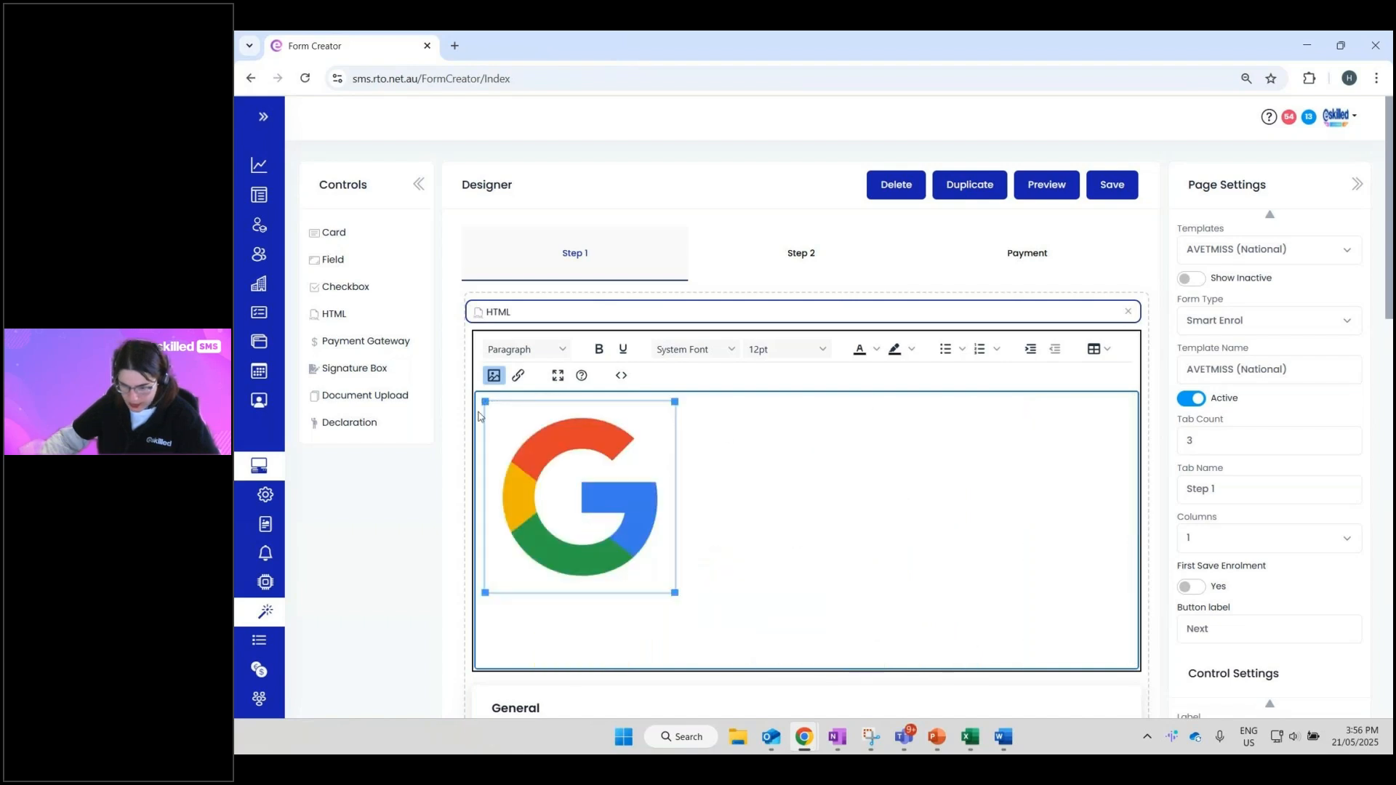
drag(485, 402, 549, 465)
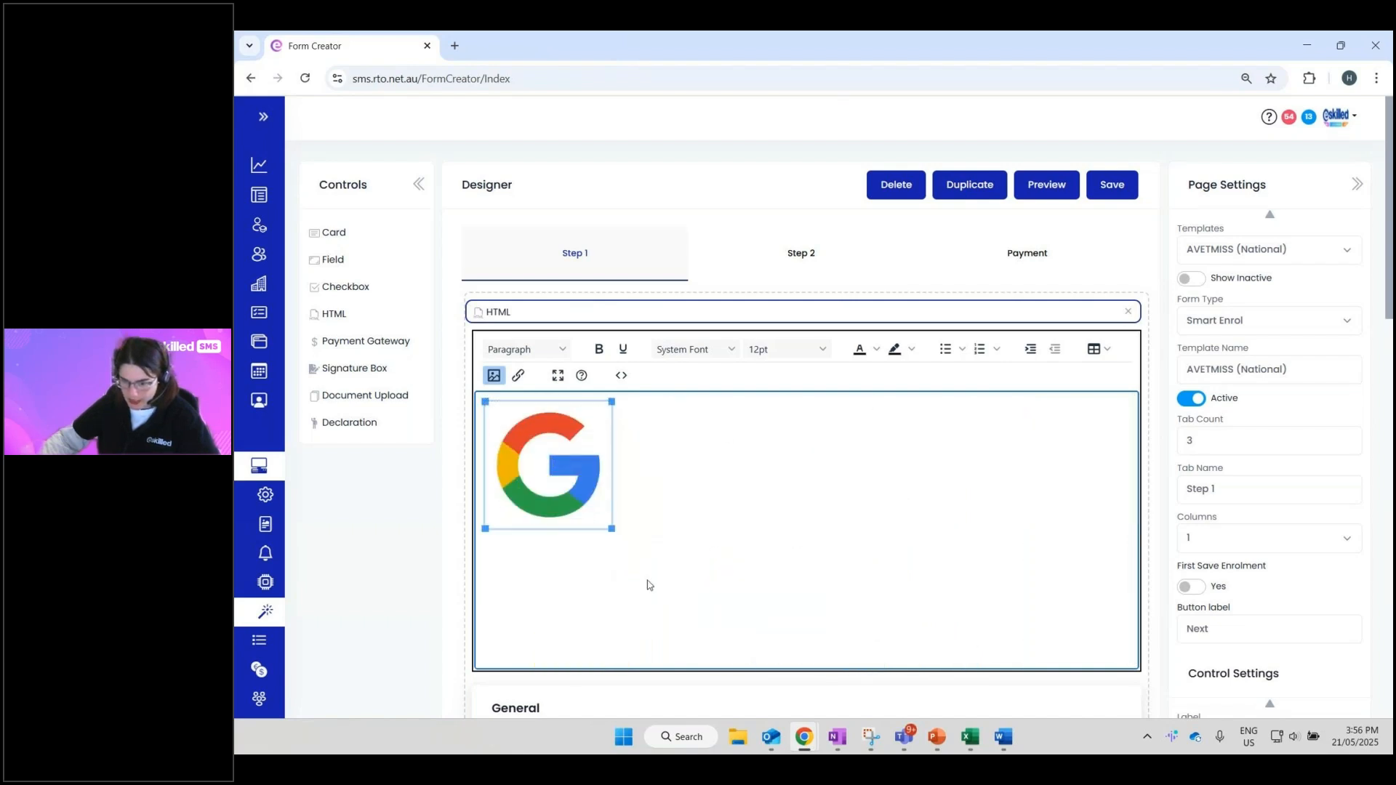
click(697, 500)
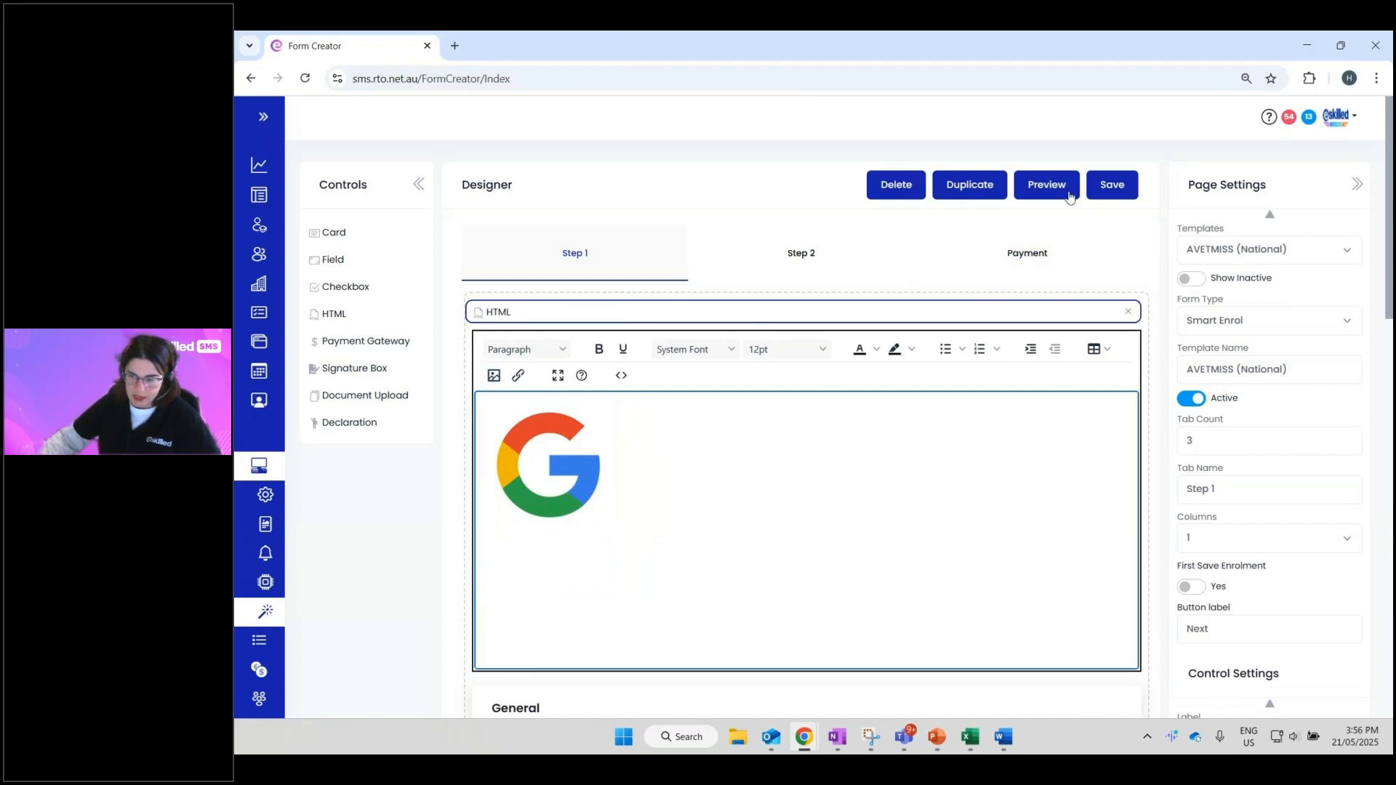
- Save the AVETMISS (National) template and preview the form showing its new Google logo
click(1112, 188)
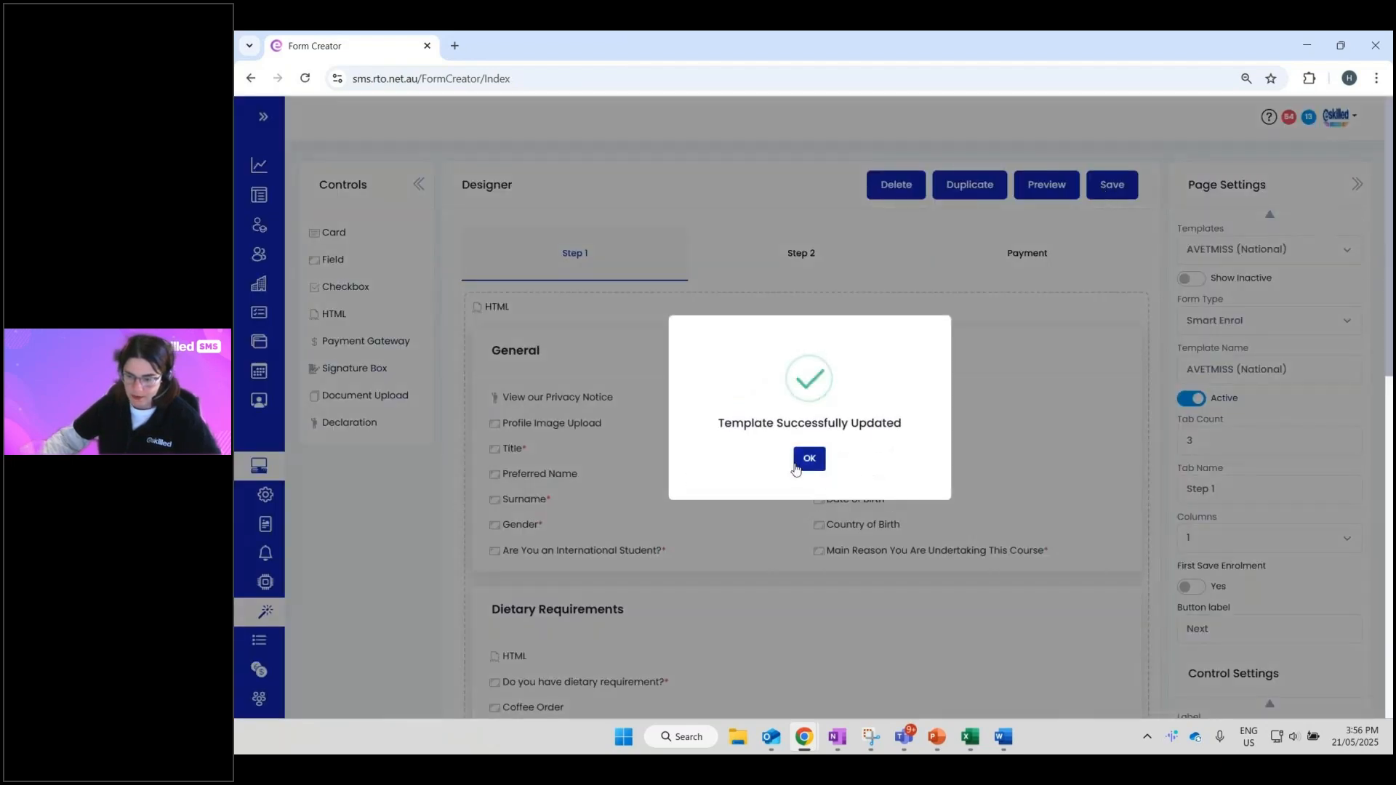
click(808, 459)
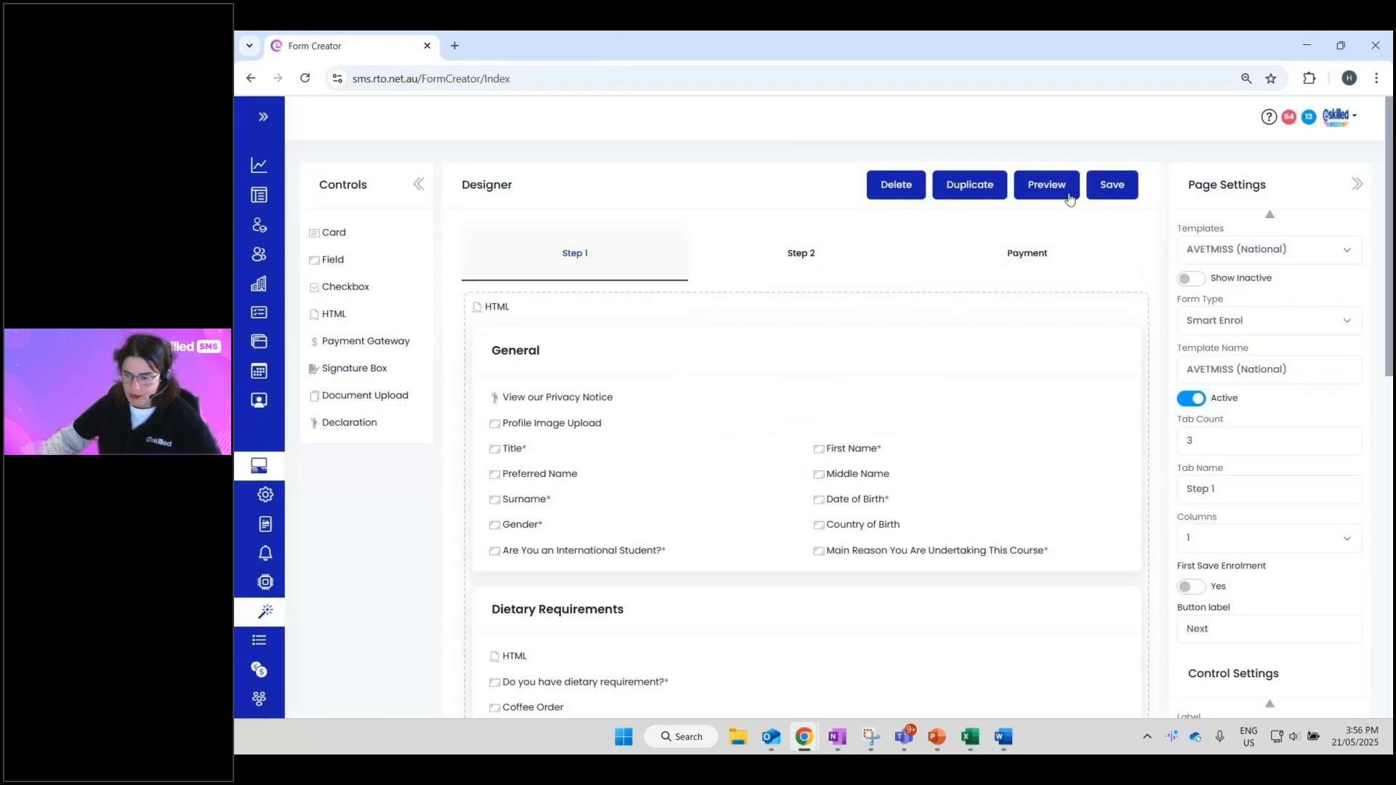
click(1047, 186)
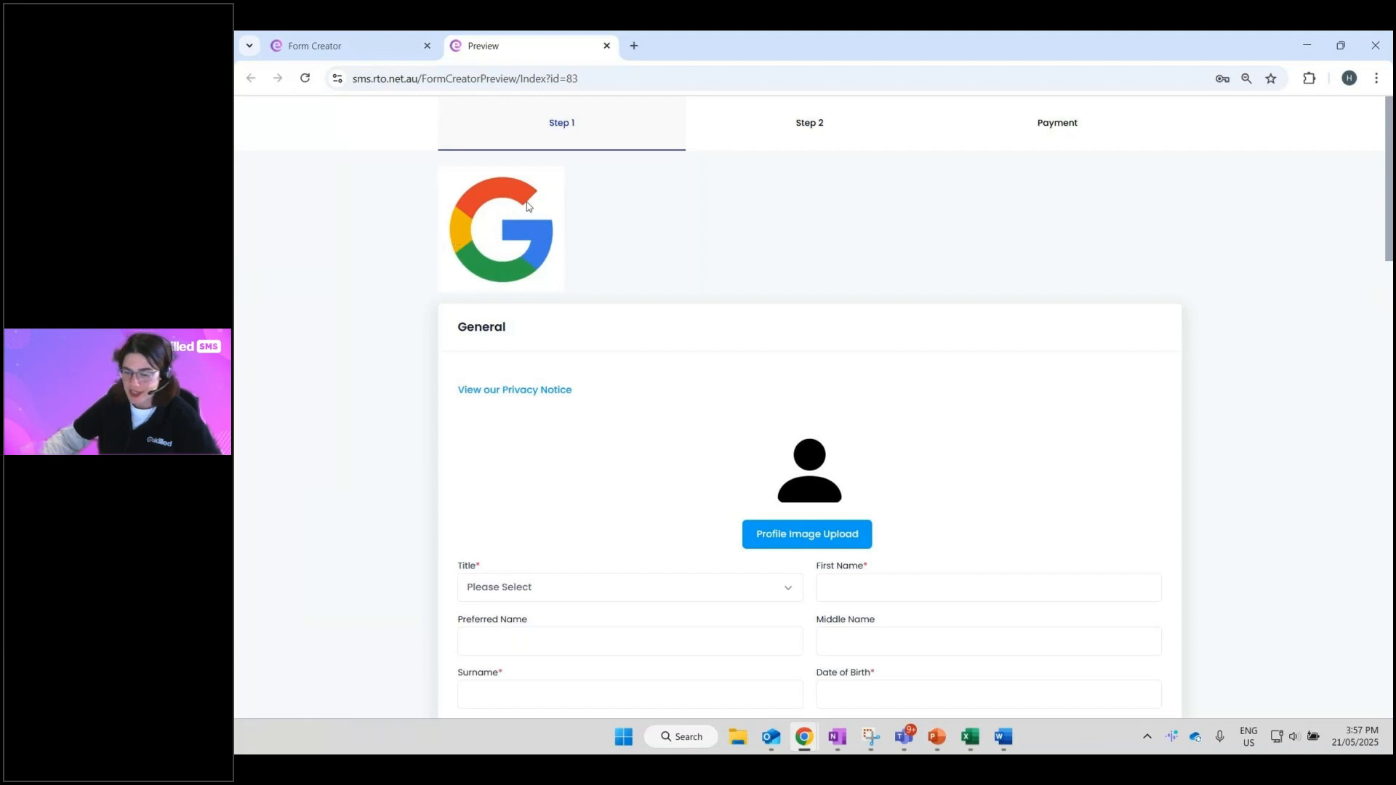
click(344, 49)
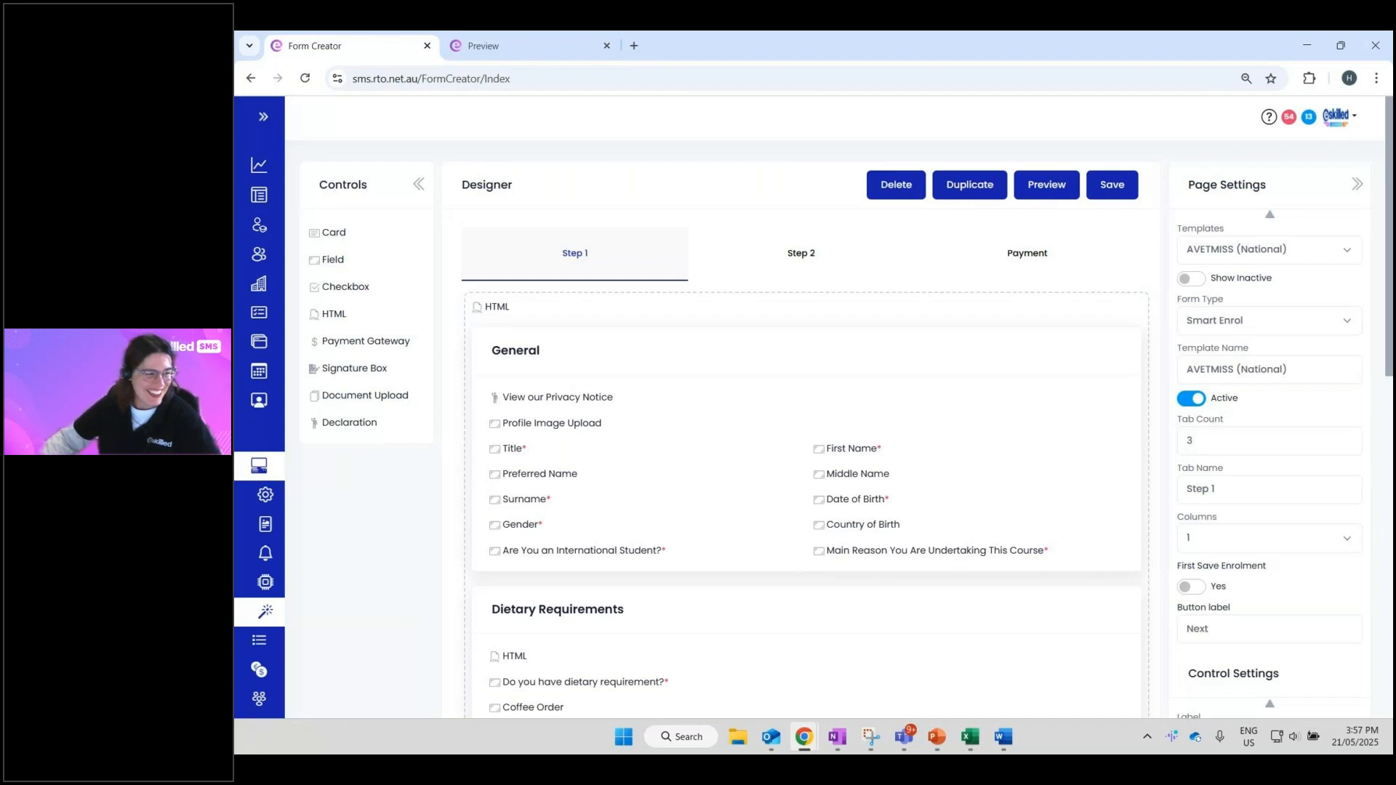
- Close the form preview and bring the PowerPoint slideshow back
key(alt+Tab)
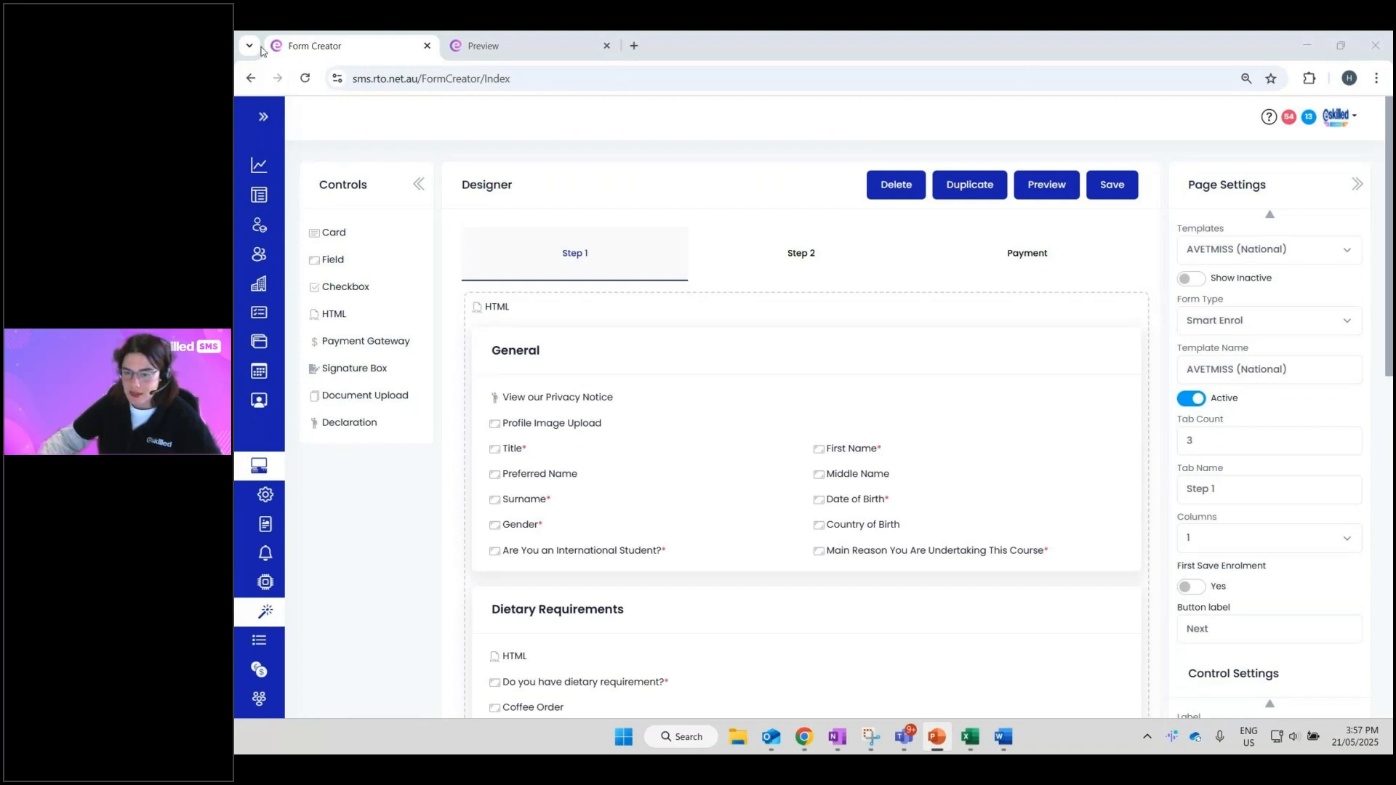
click(606, 45)
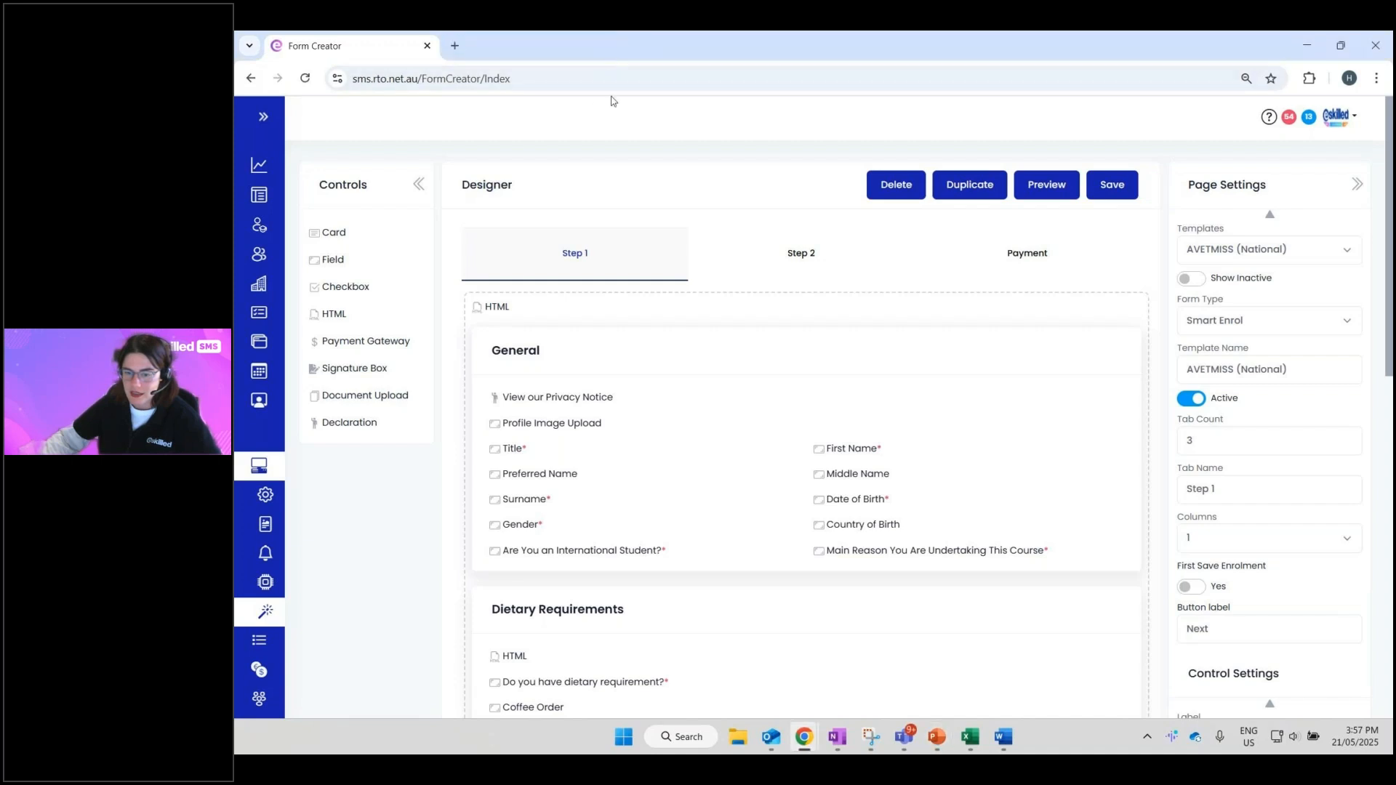
key(alt+Tab)
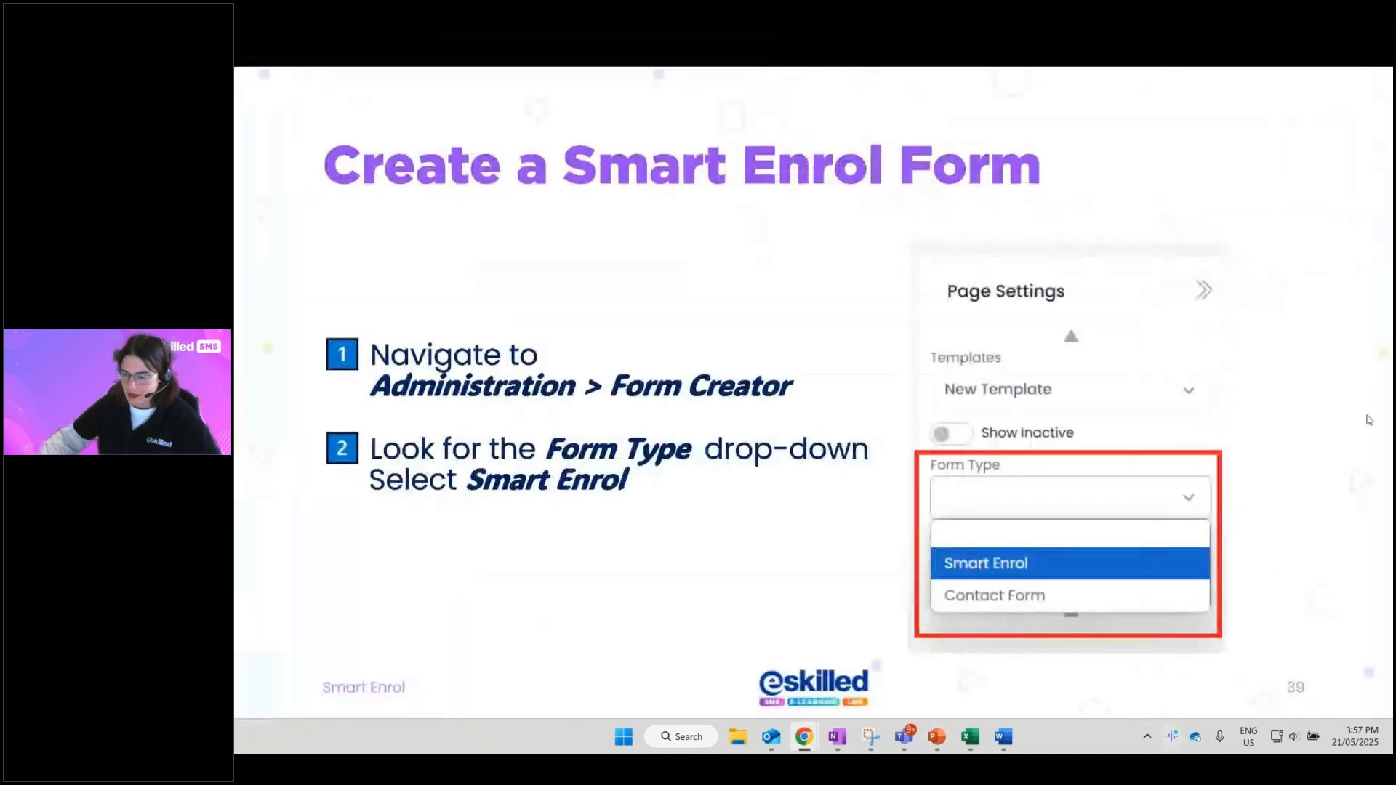
- Advance the slideshow past the tab-count and column slides to the First Save Enrolment slide
click(1297, 337)
click(1308, 327)
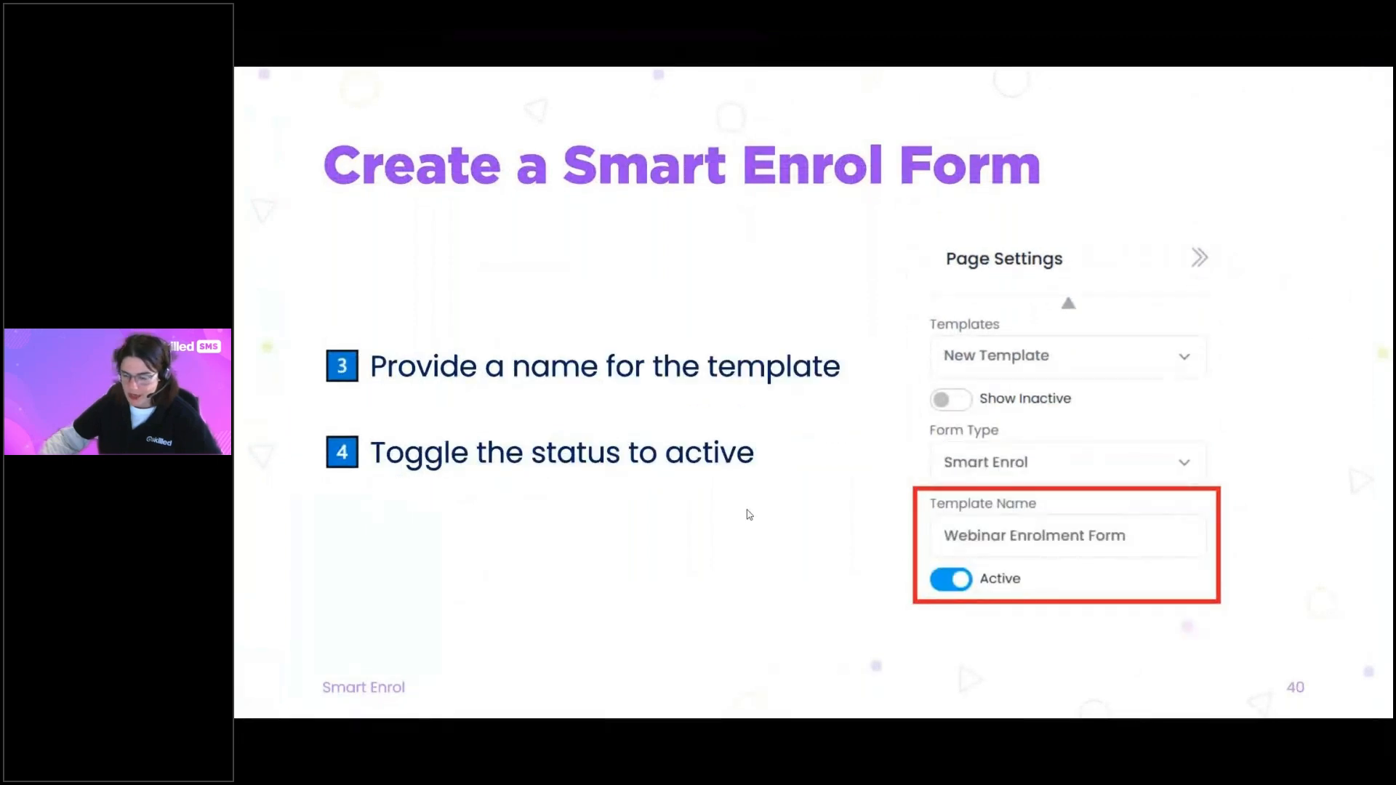
click(1339, 300)
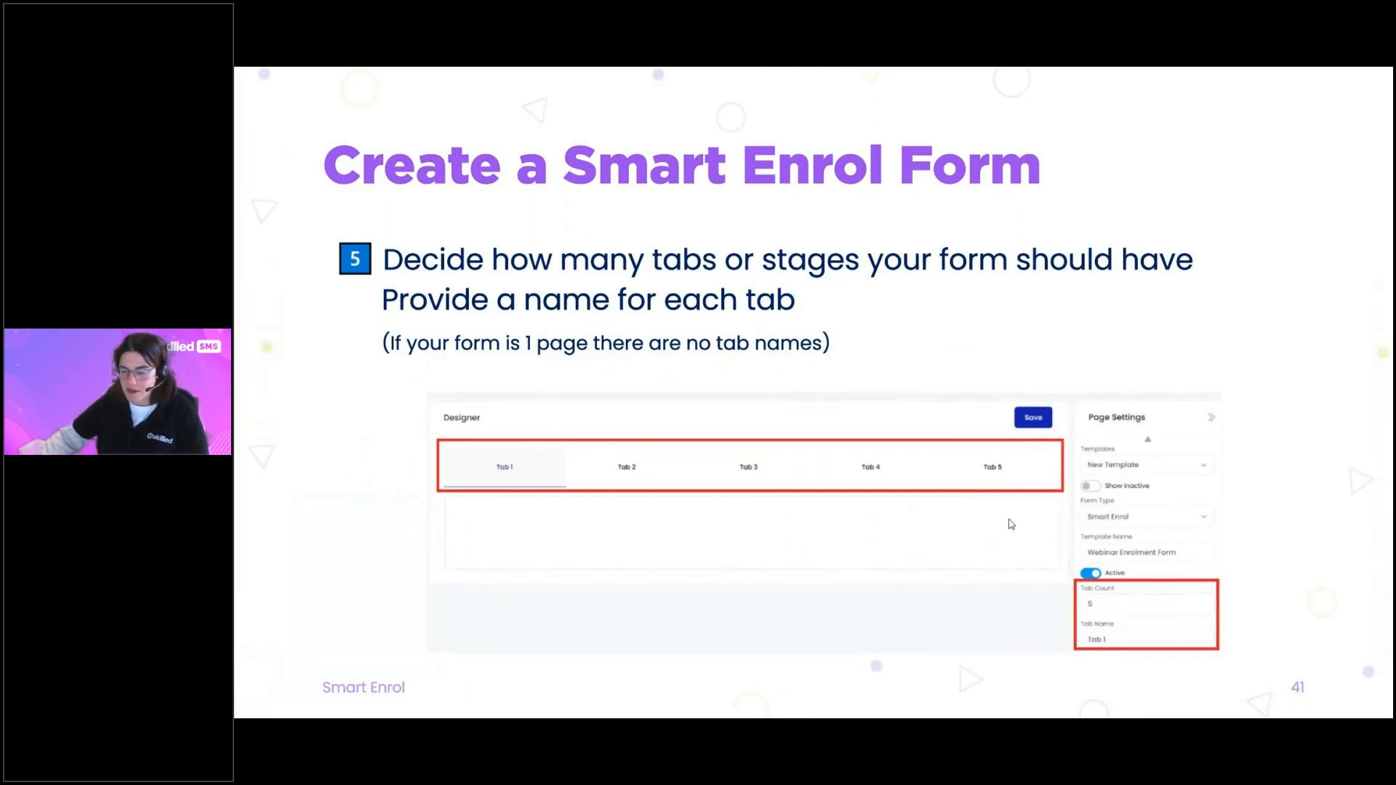
key(Right)
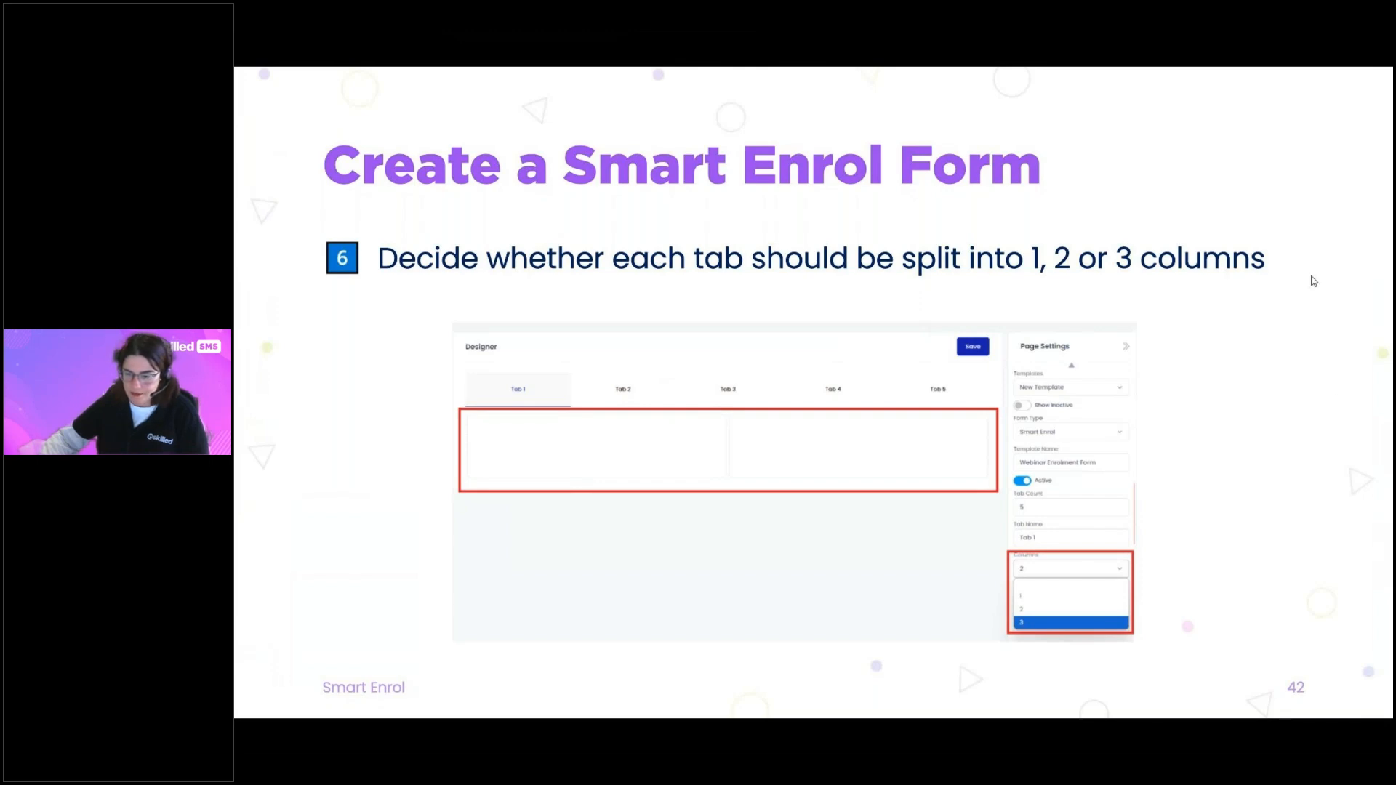
key(Right)
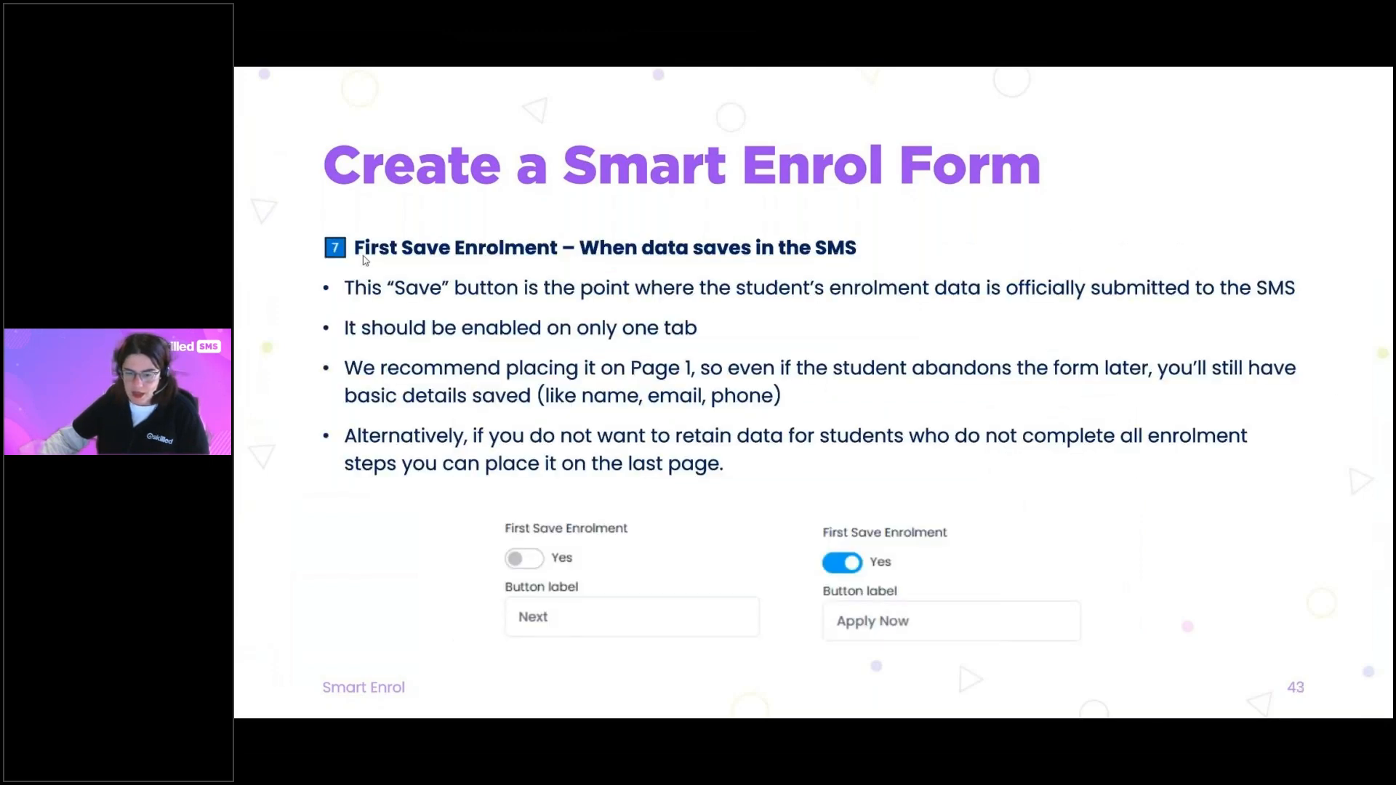
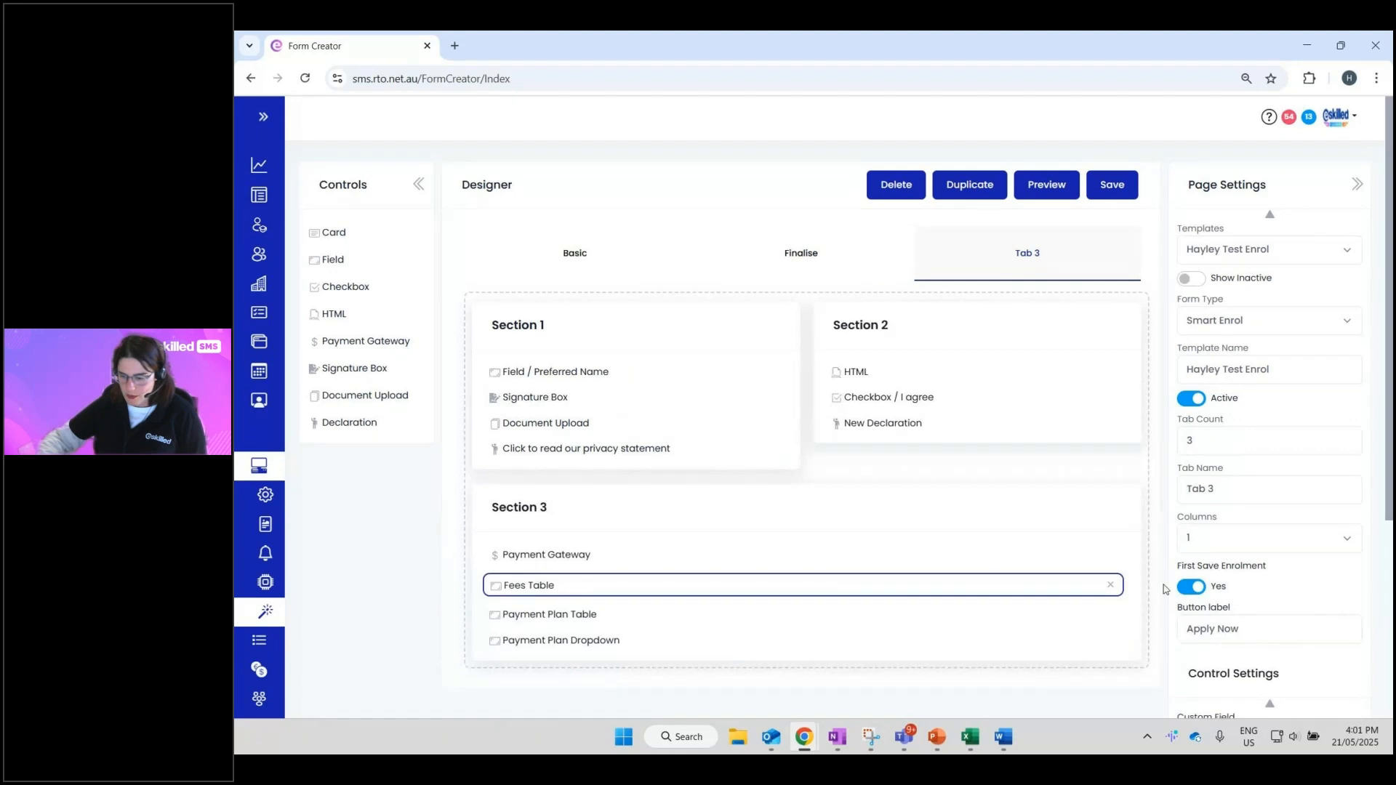
- Remove Fees Table, Payment Plan Table and Payment Plan Dropdown from Section 3, then save and dismiss the warning
click(1110, 585)
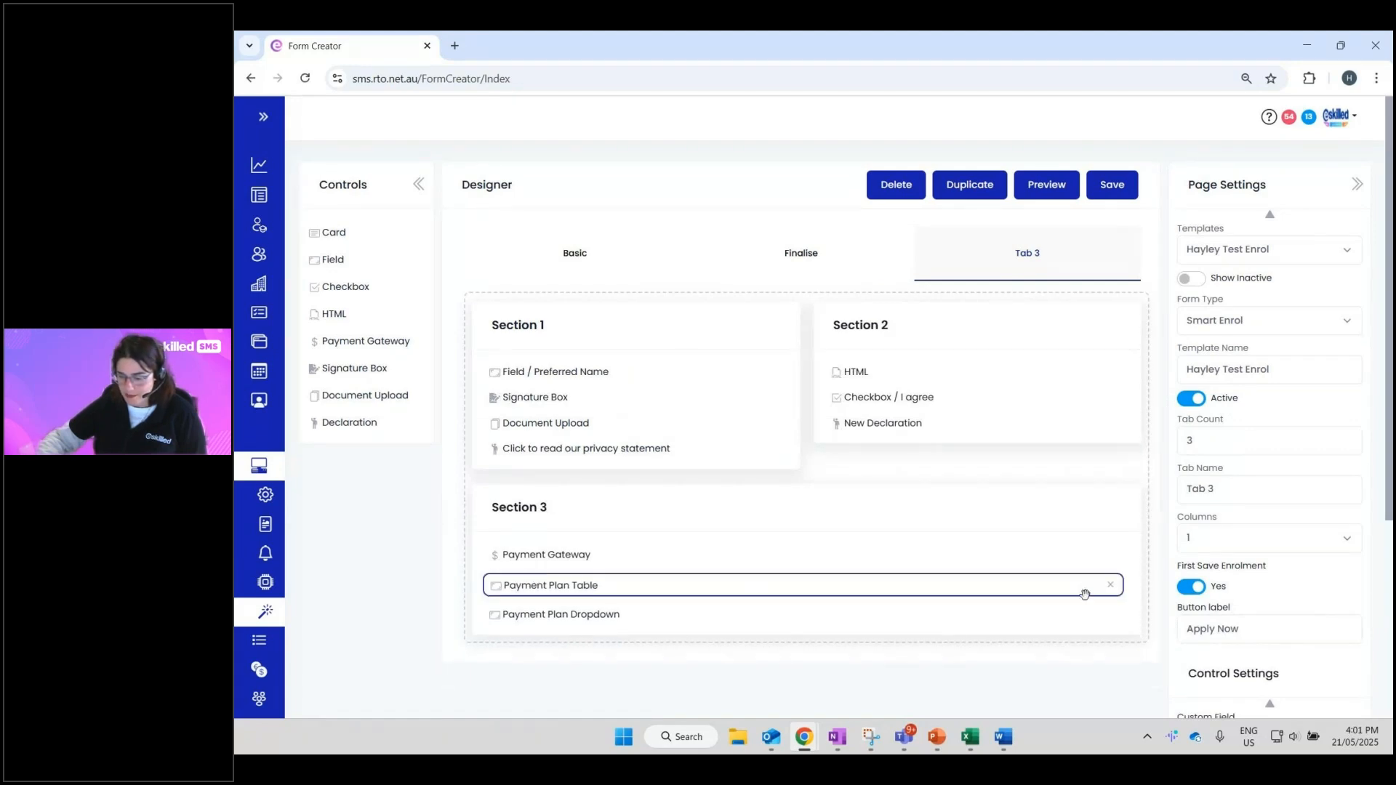
click(1110, 585)
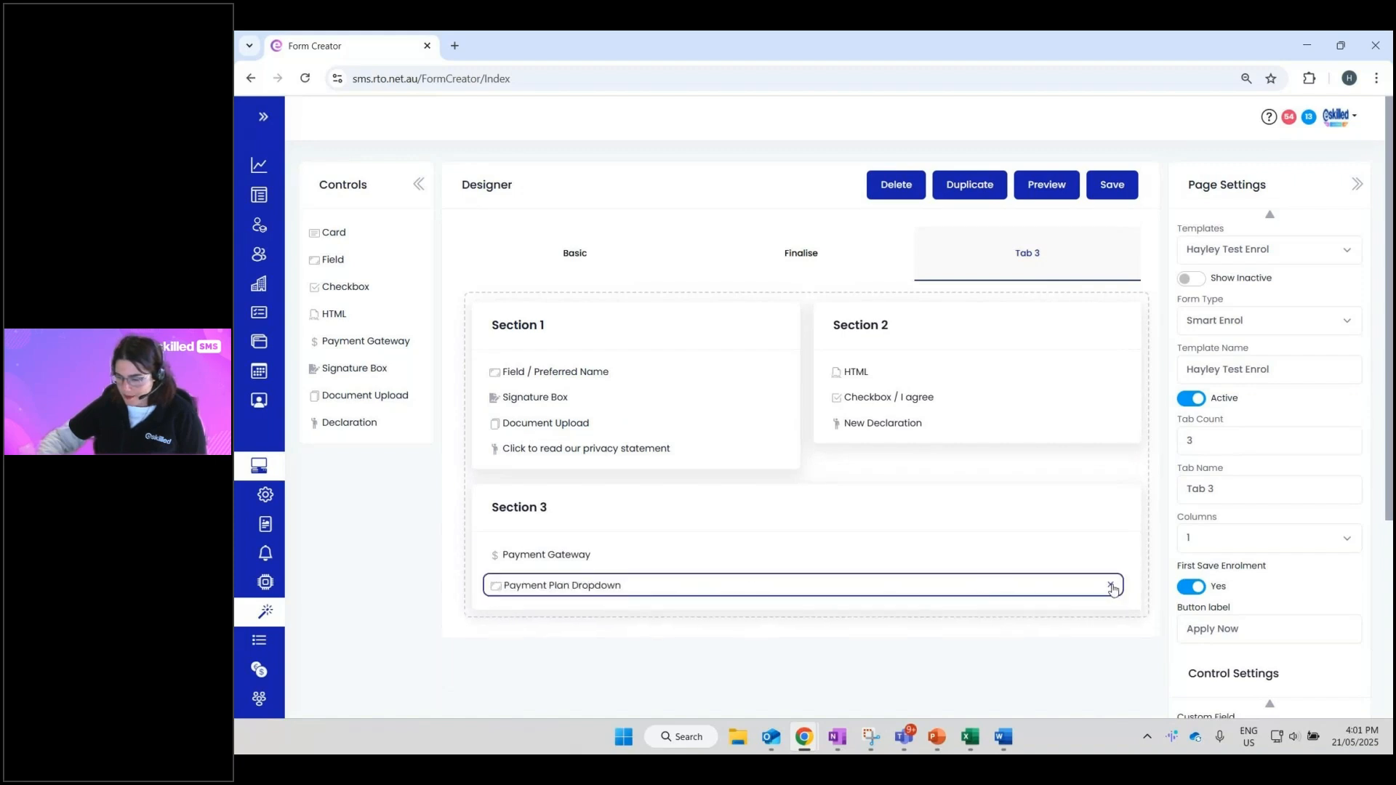
click(1110, 585)
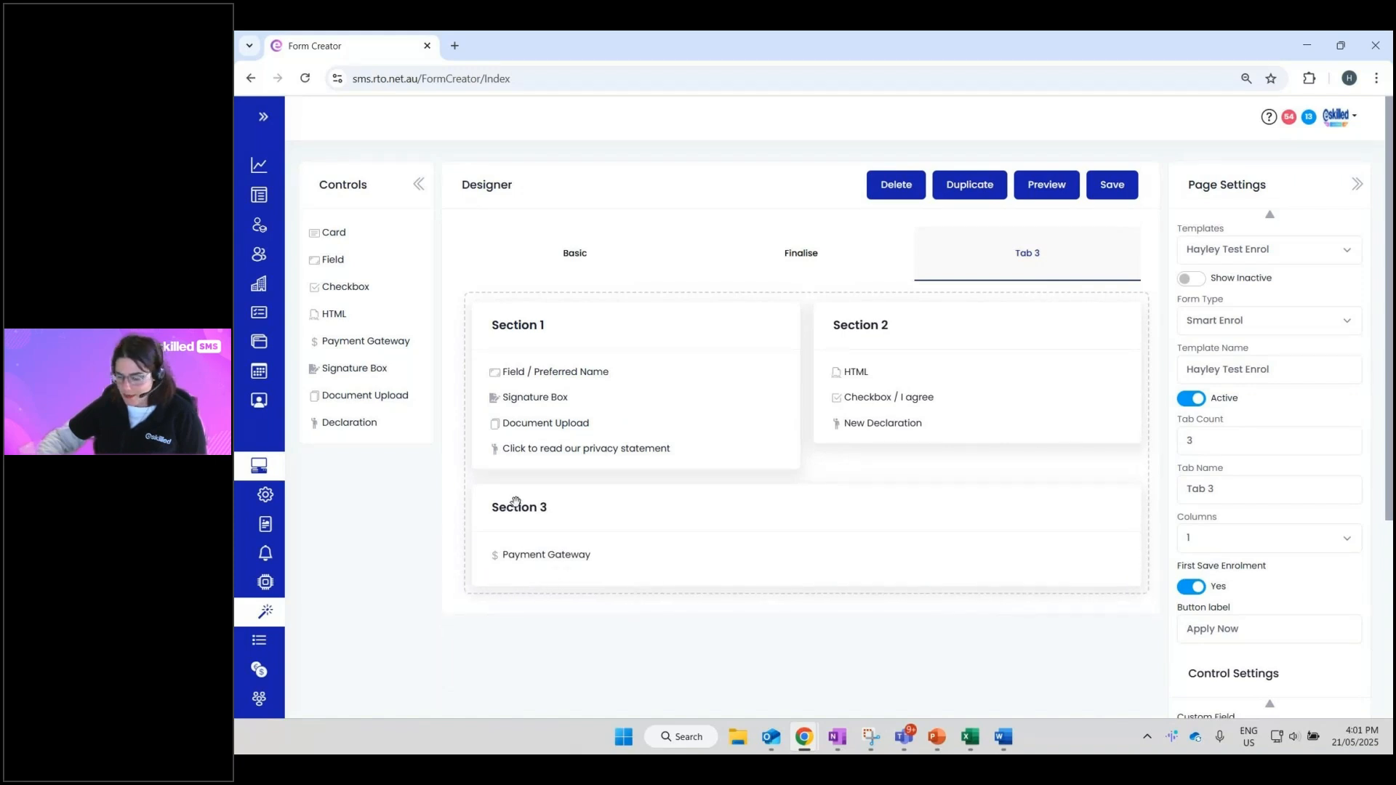
scroll(520, 494, down, 2)
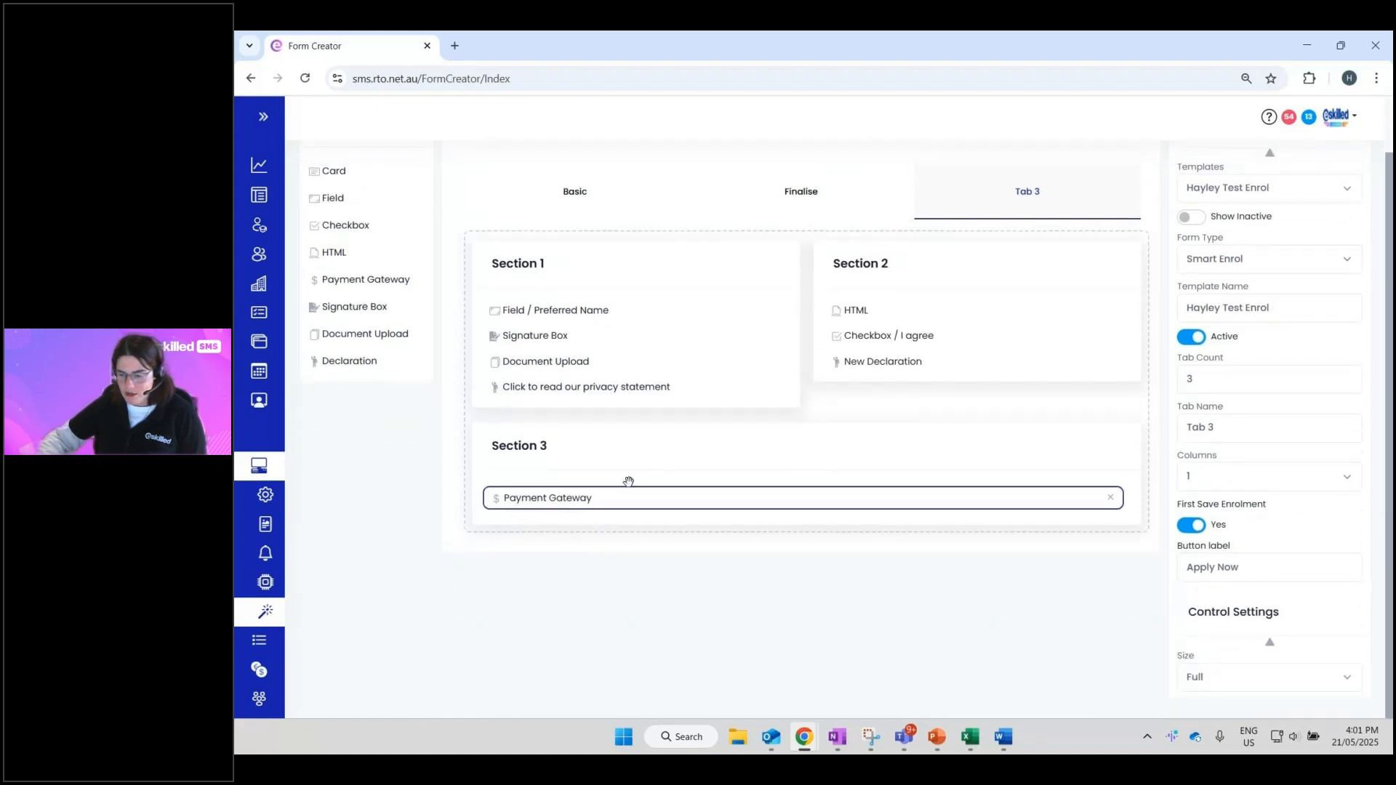
scroll(879, 656, up, 2)
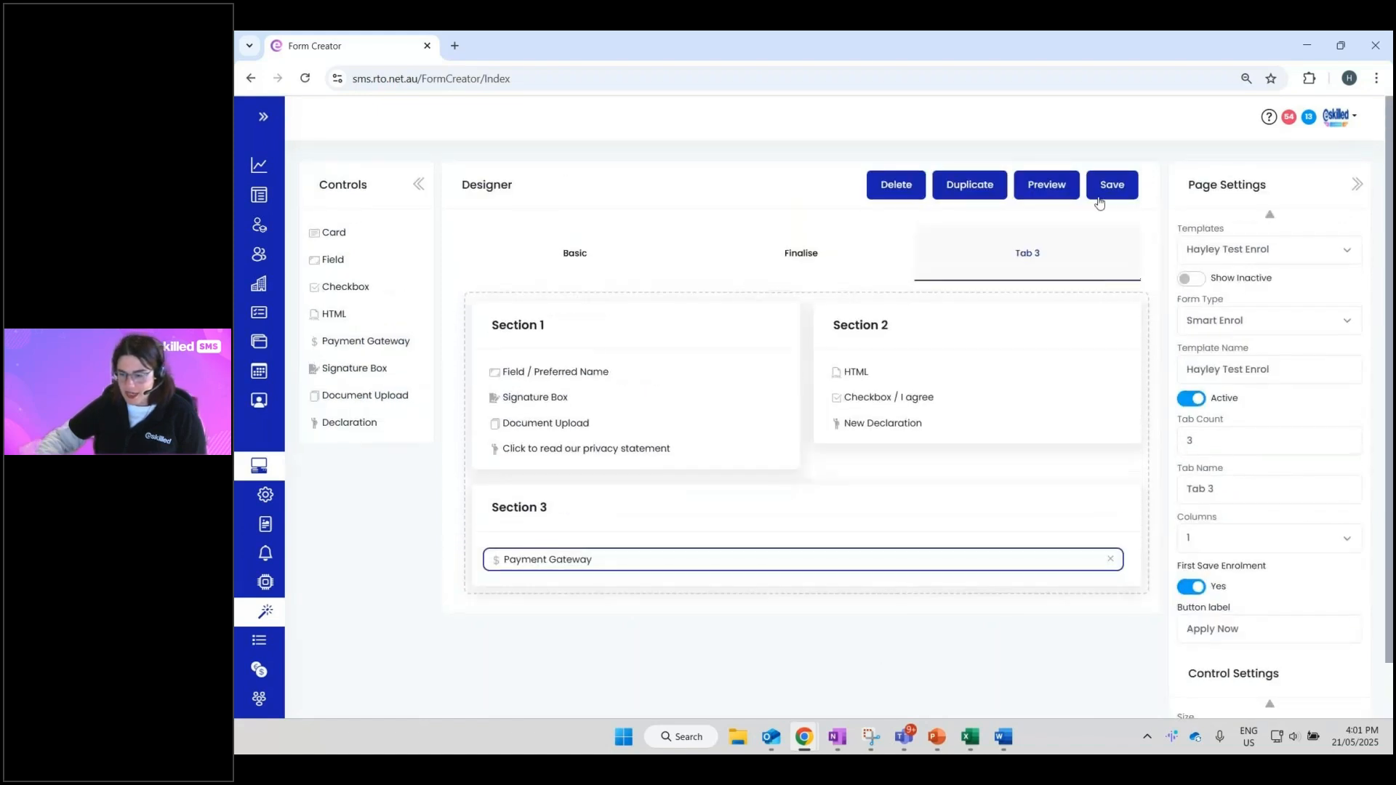
click(1103, 189)
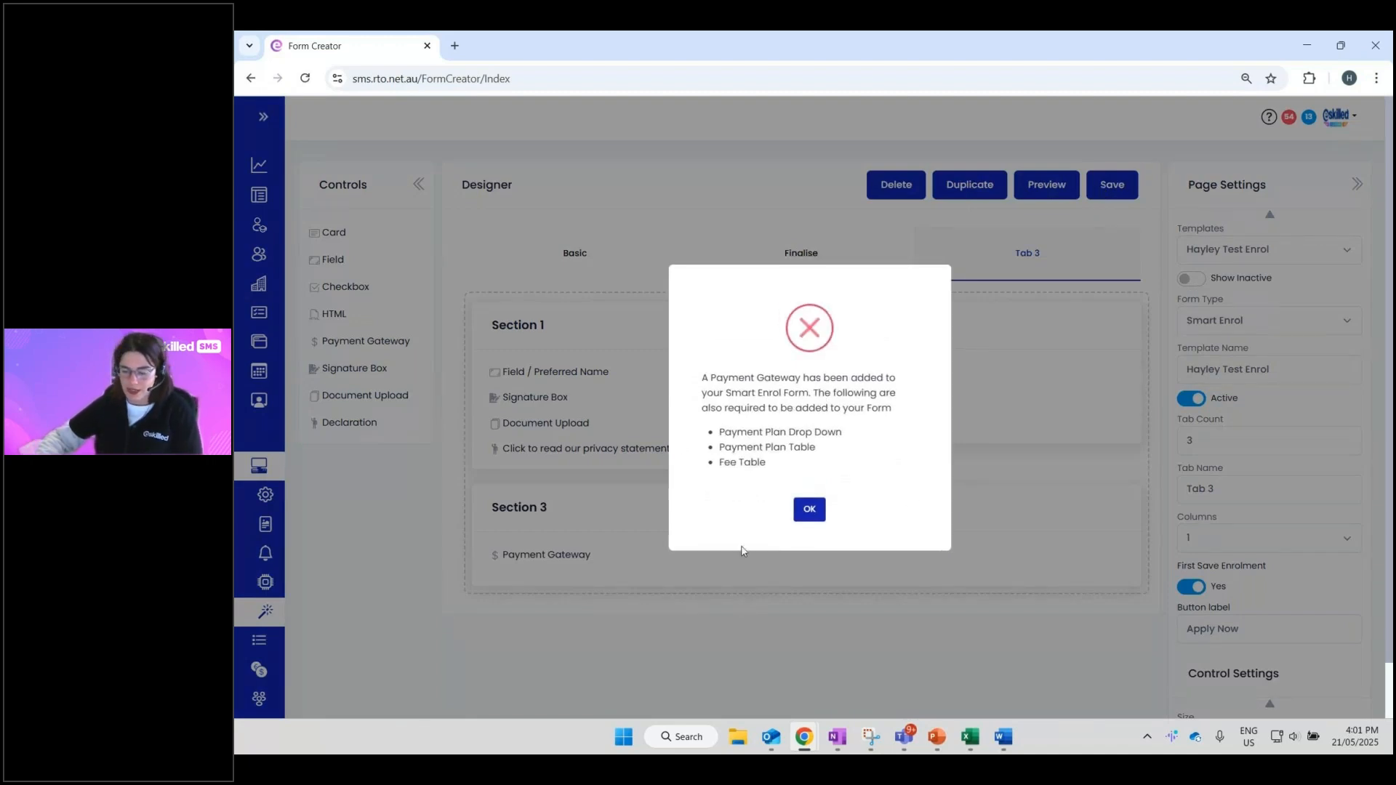
click(809, 509)
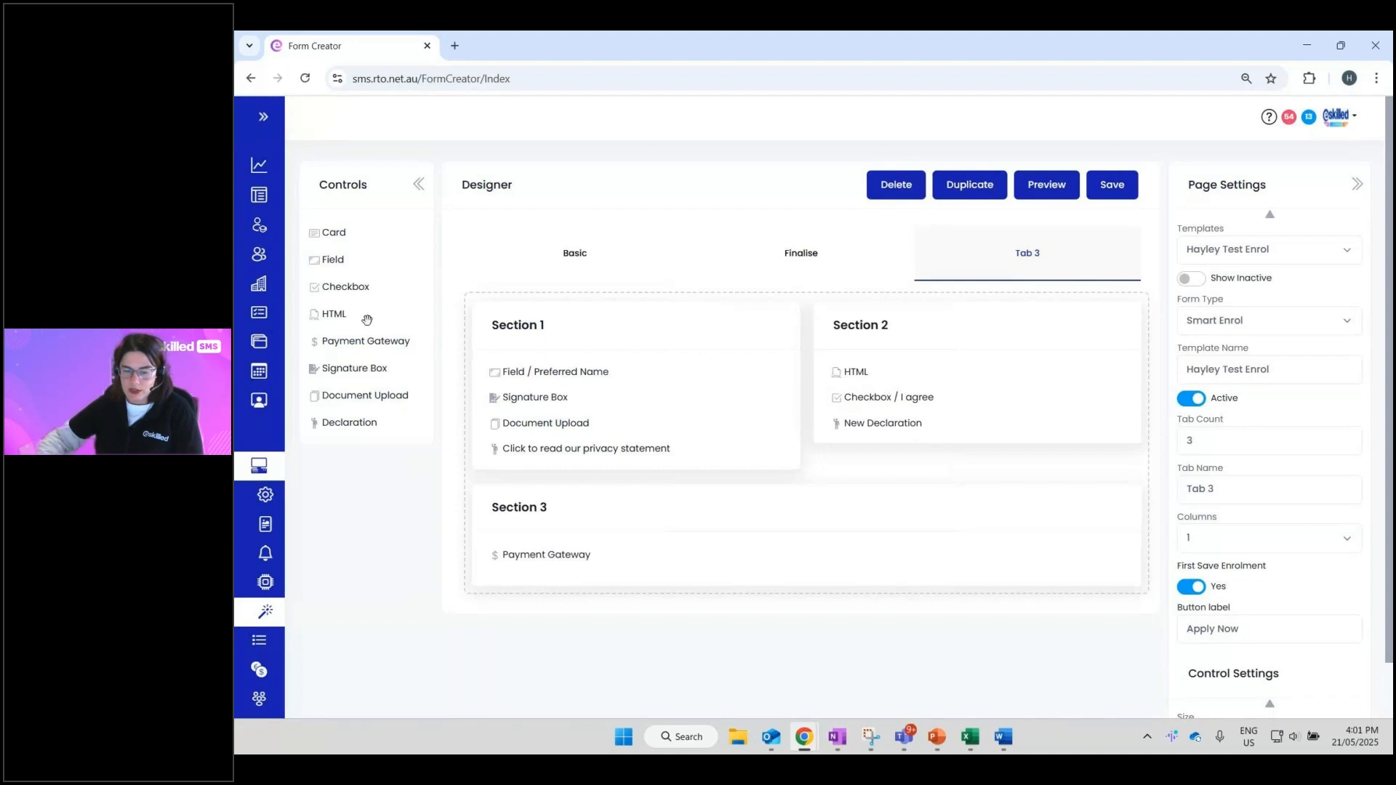
- Add three new Field controls to Section 3 above Payment Gateway
drag(329, 260, 536, 560)
drag(342, 270, 522, 559)
drag(340, 258, 542, 558)
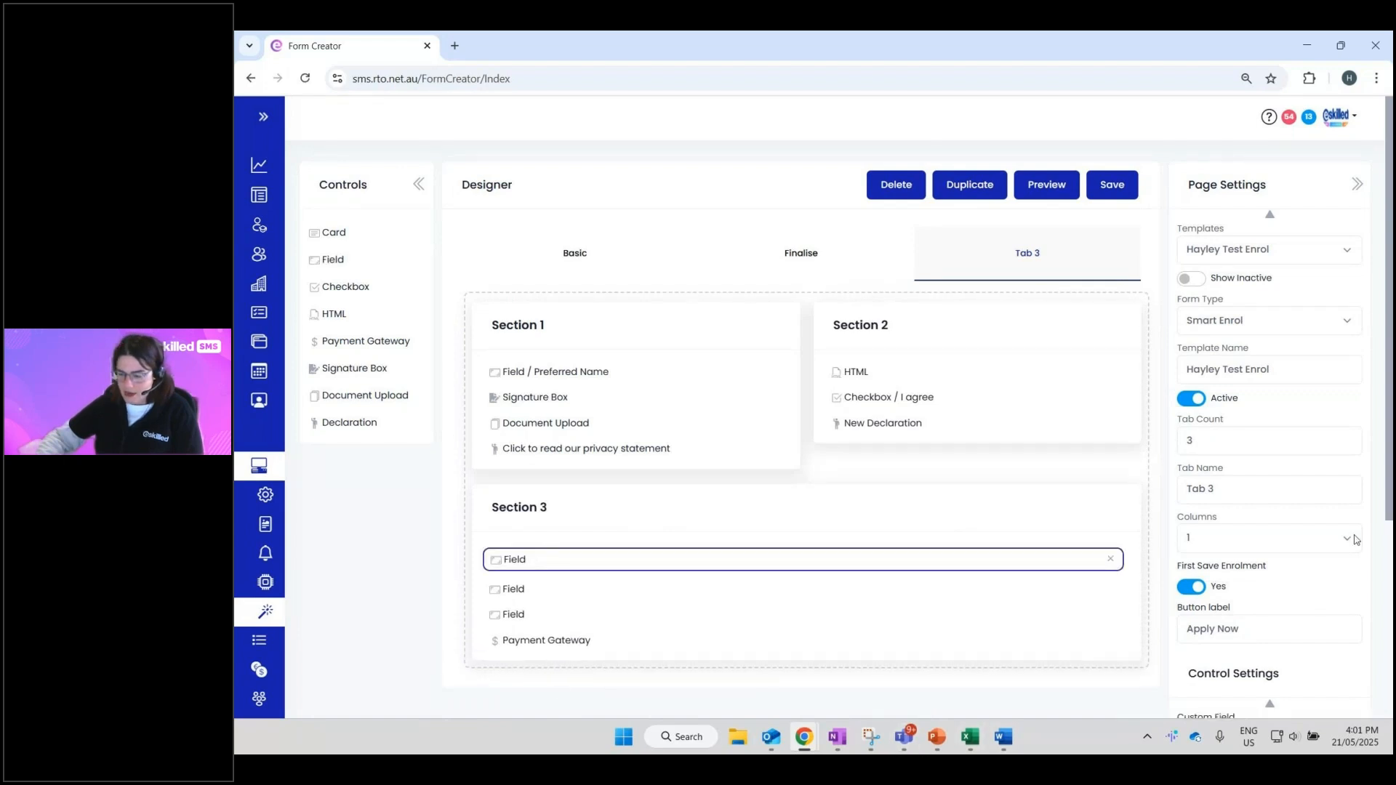
scroll(1355, 539, down, 4)
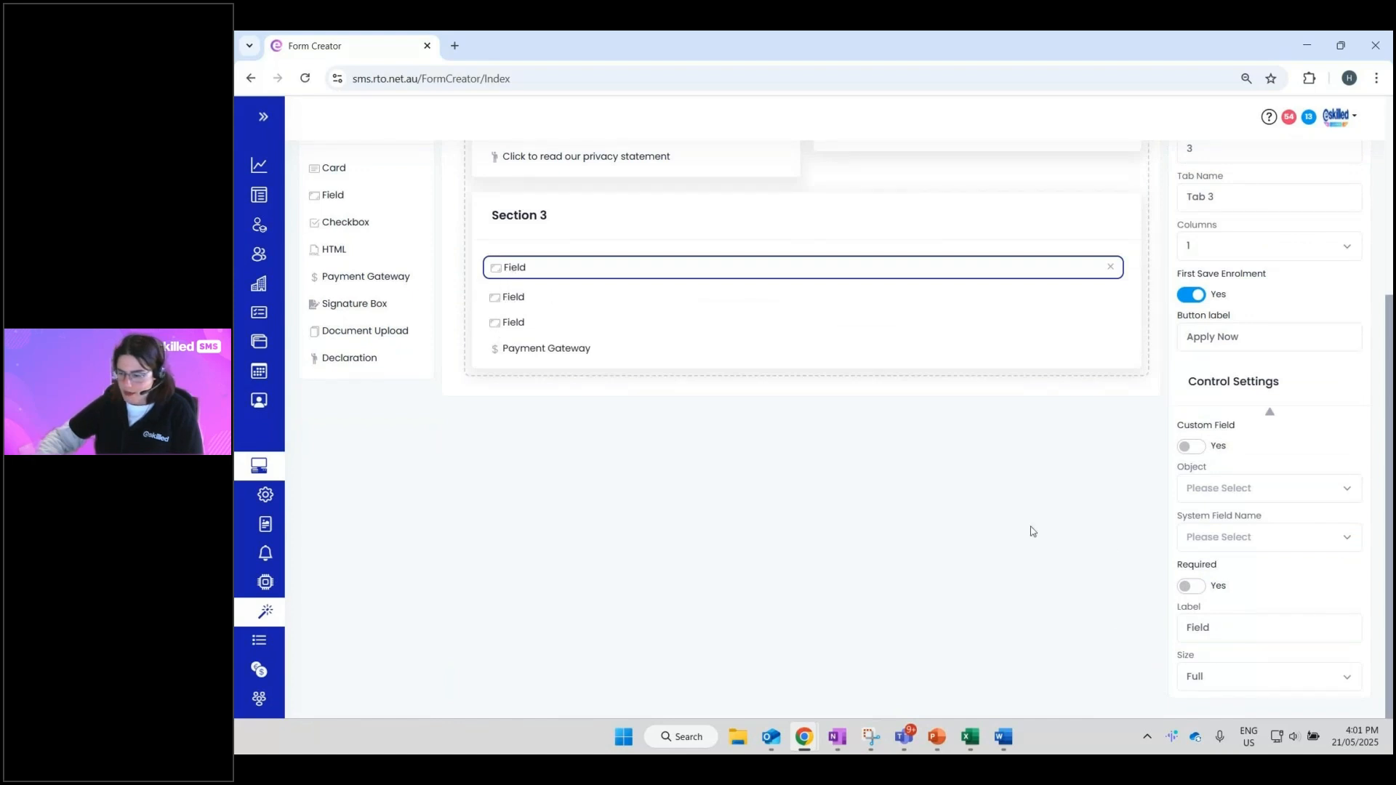
- Link the first new field to the Enrolment object as the Fees Table
click(1206, 496)
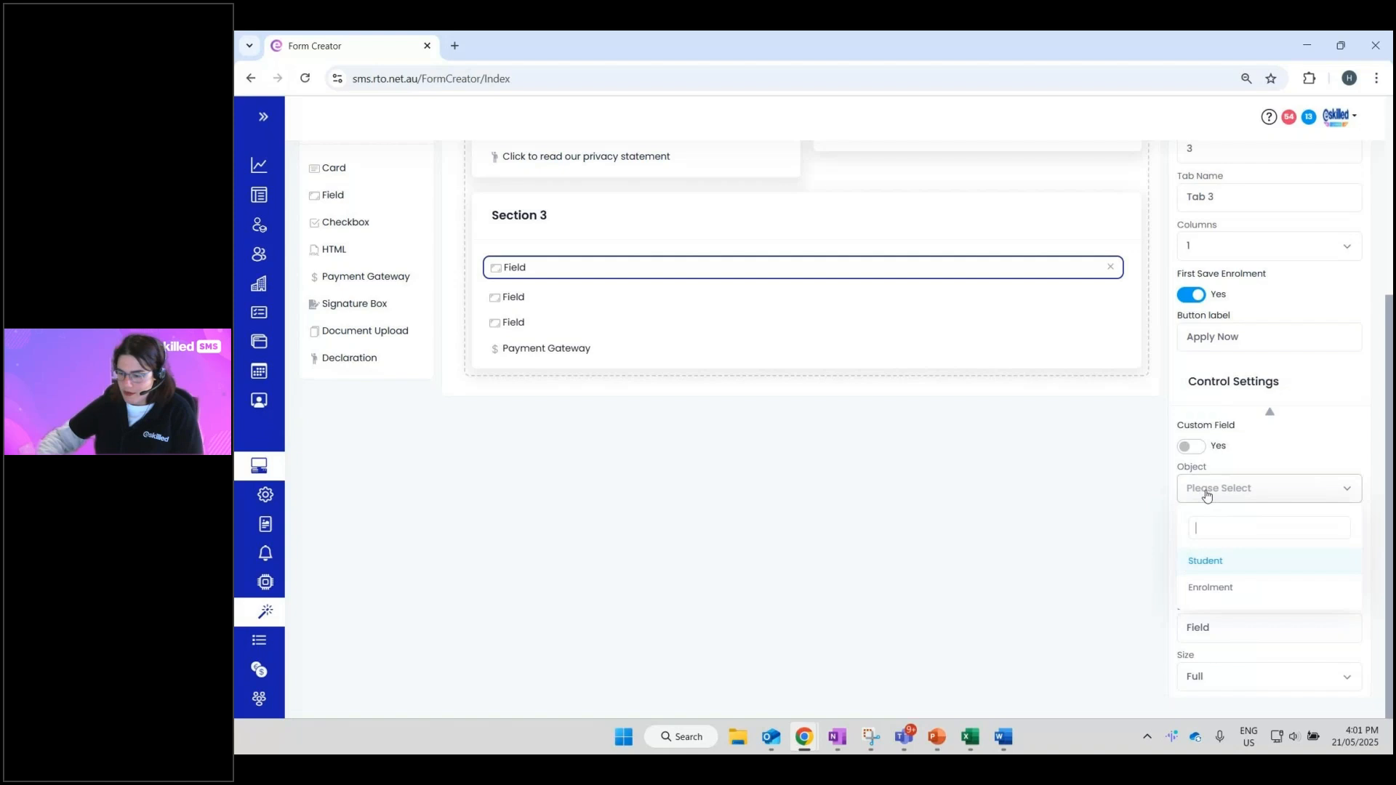
click(1212, 591)
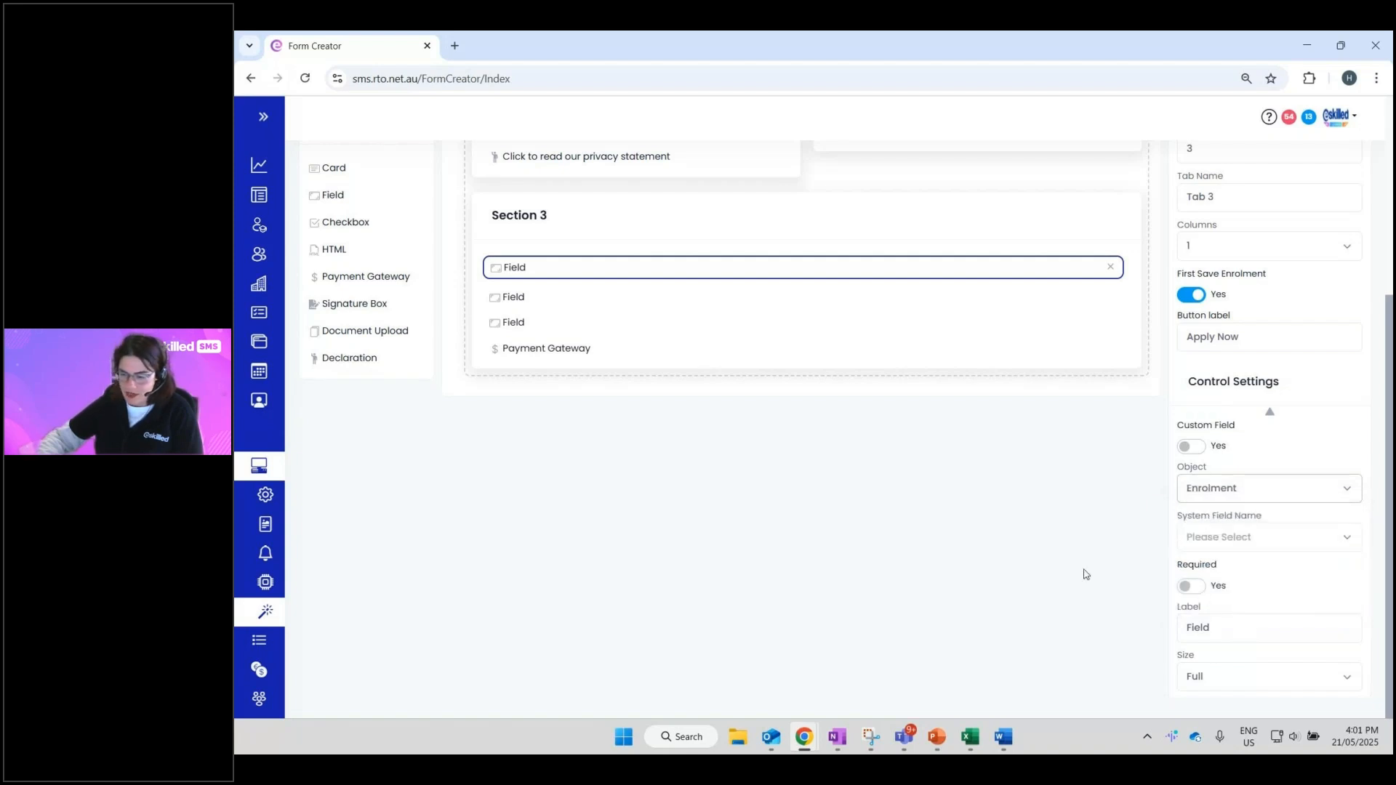
click(1227, 492)
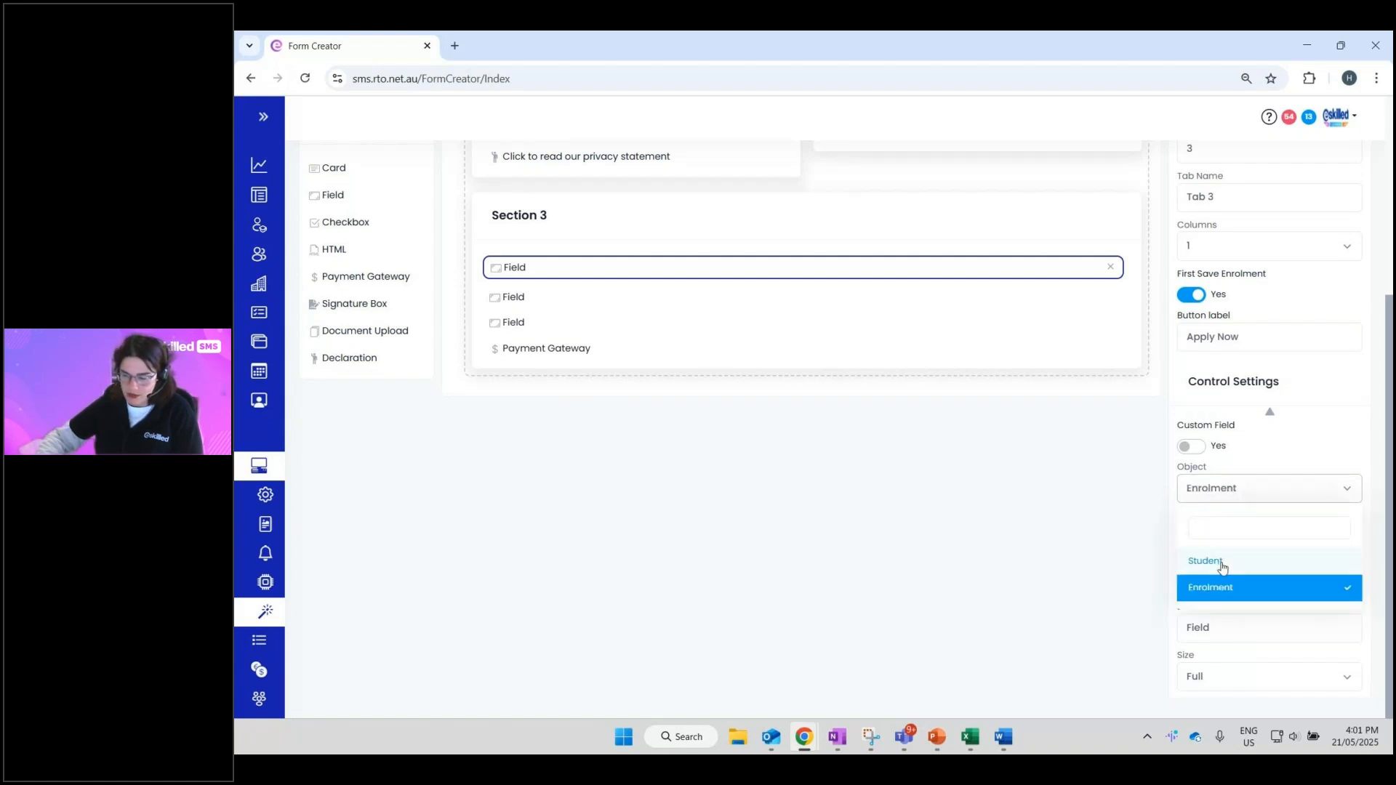
click(1223, 589)
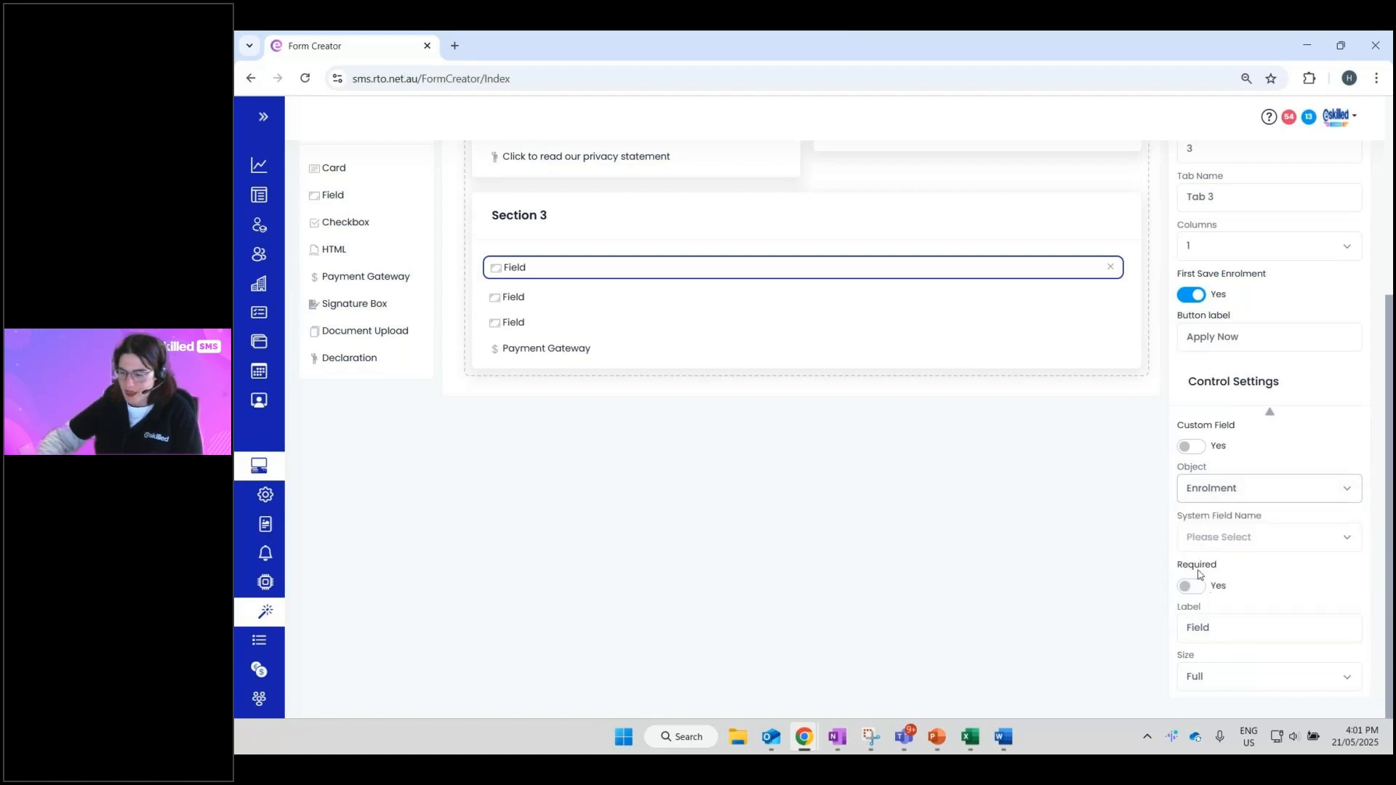
drag(1187, 517, 1263, 540)
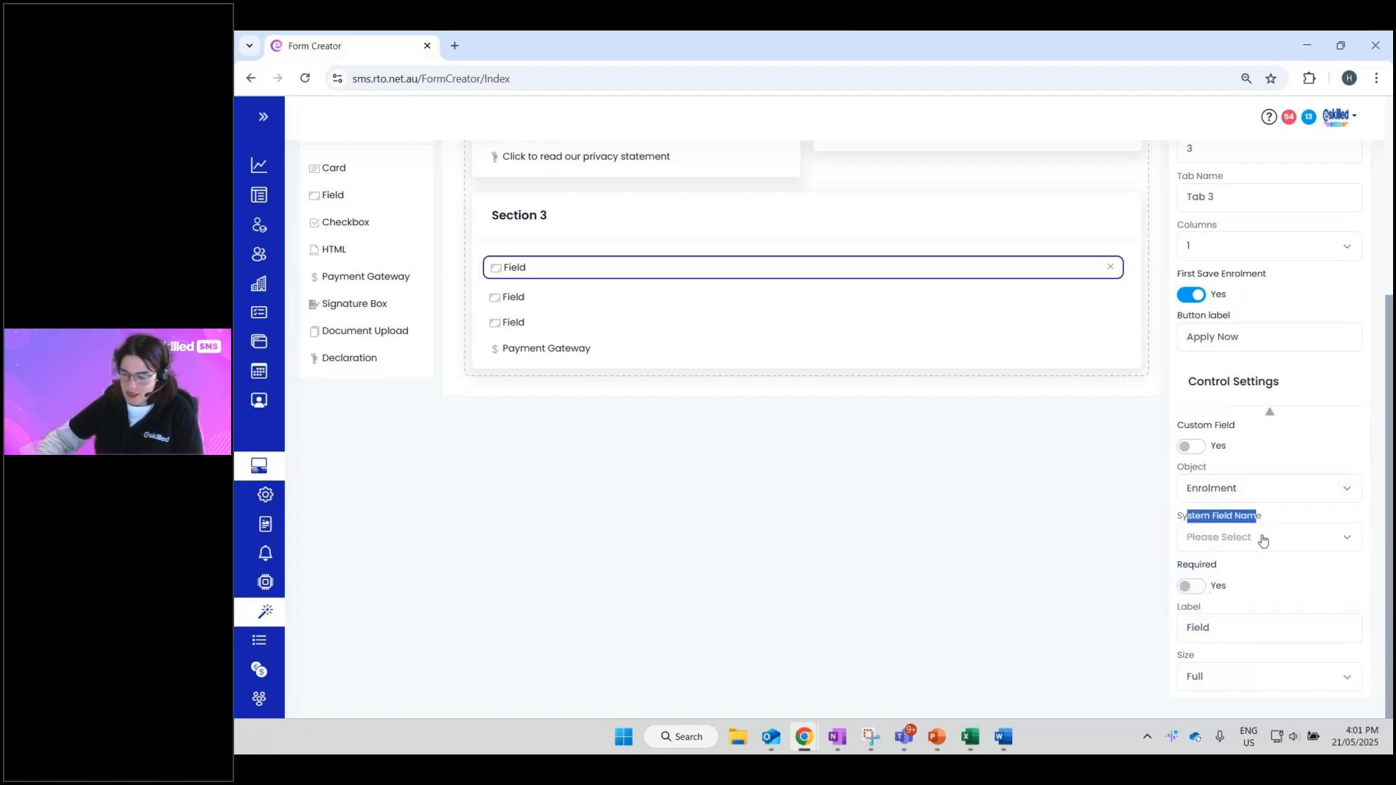
click(1263, 539)
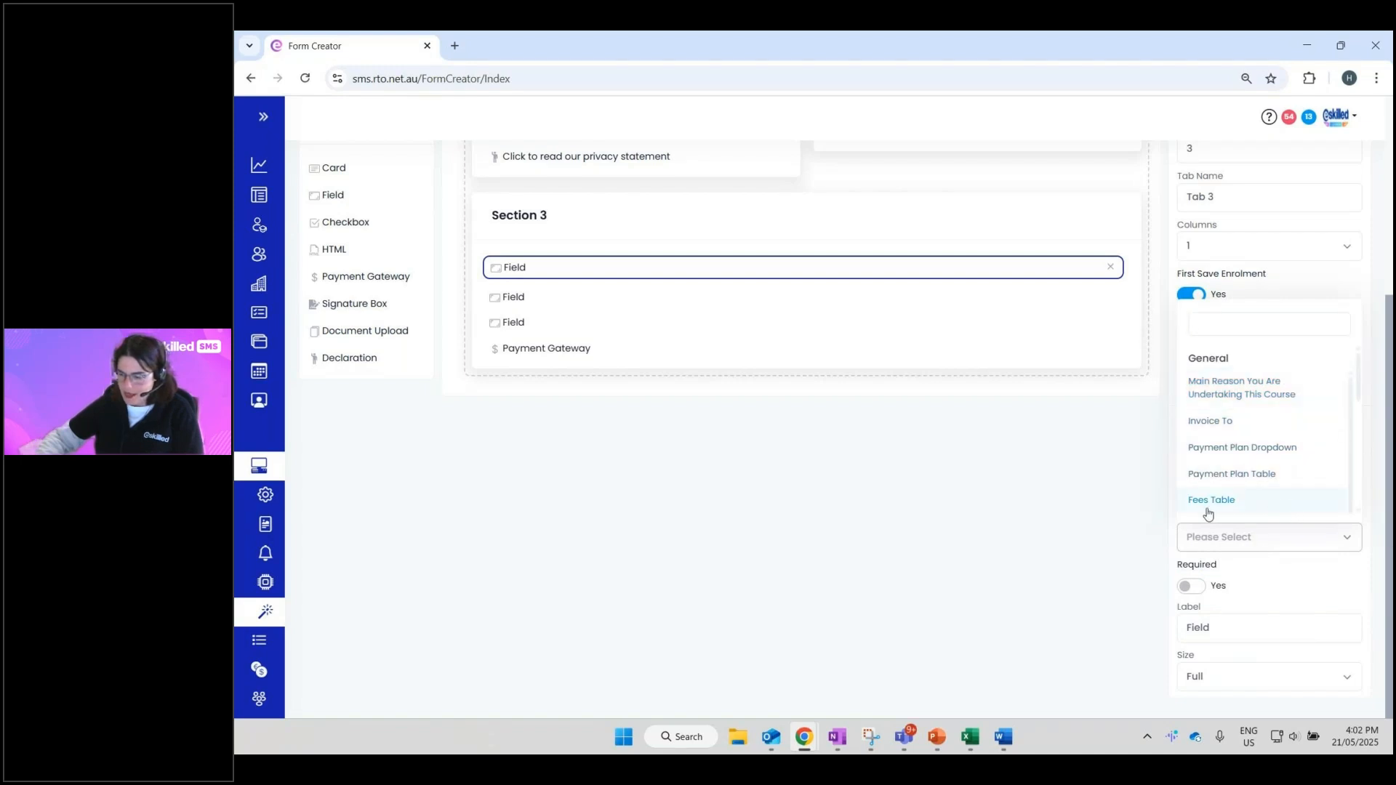
click(1230, 499)
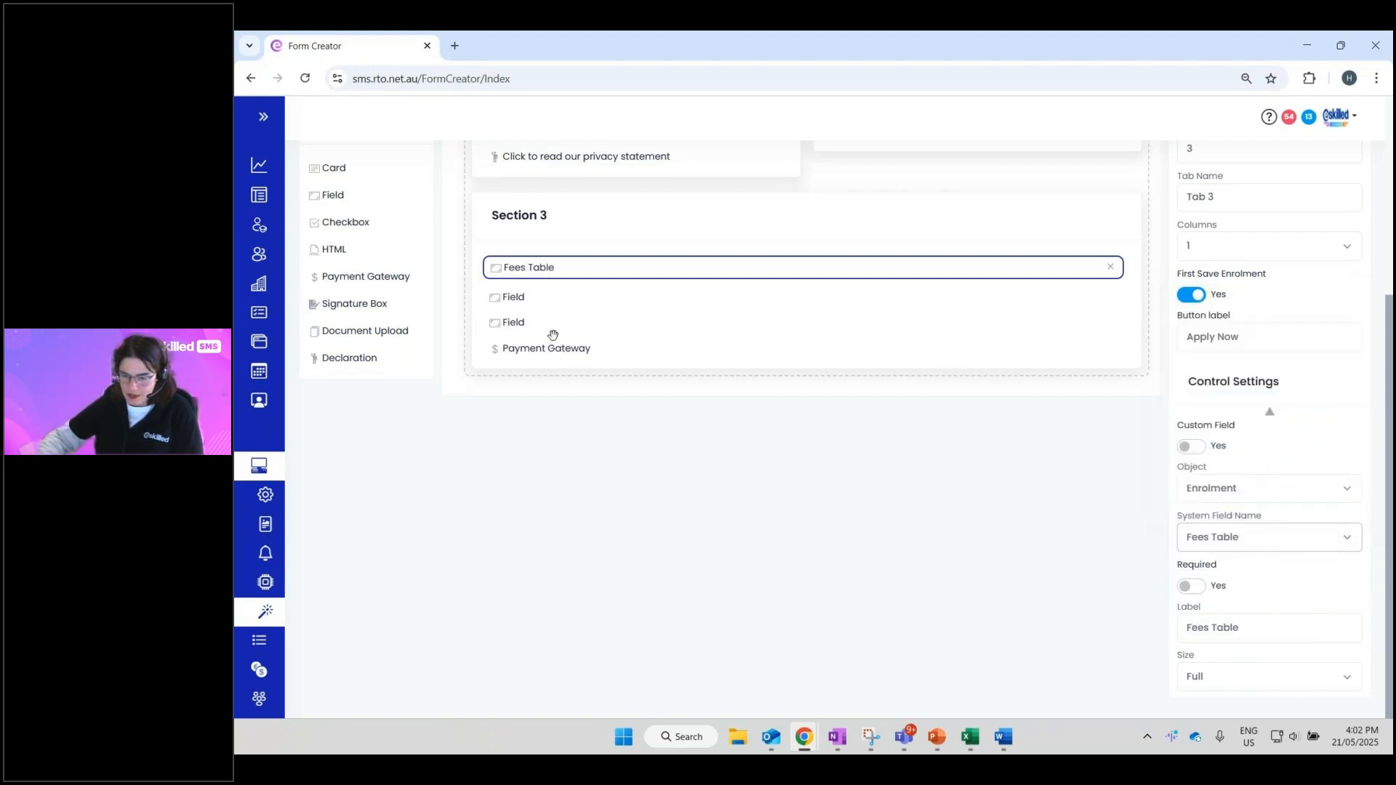
- Set the second field to Enrolment with system field name Payment Plan Table
click(516, 296)
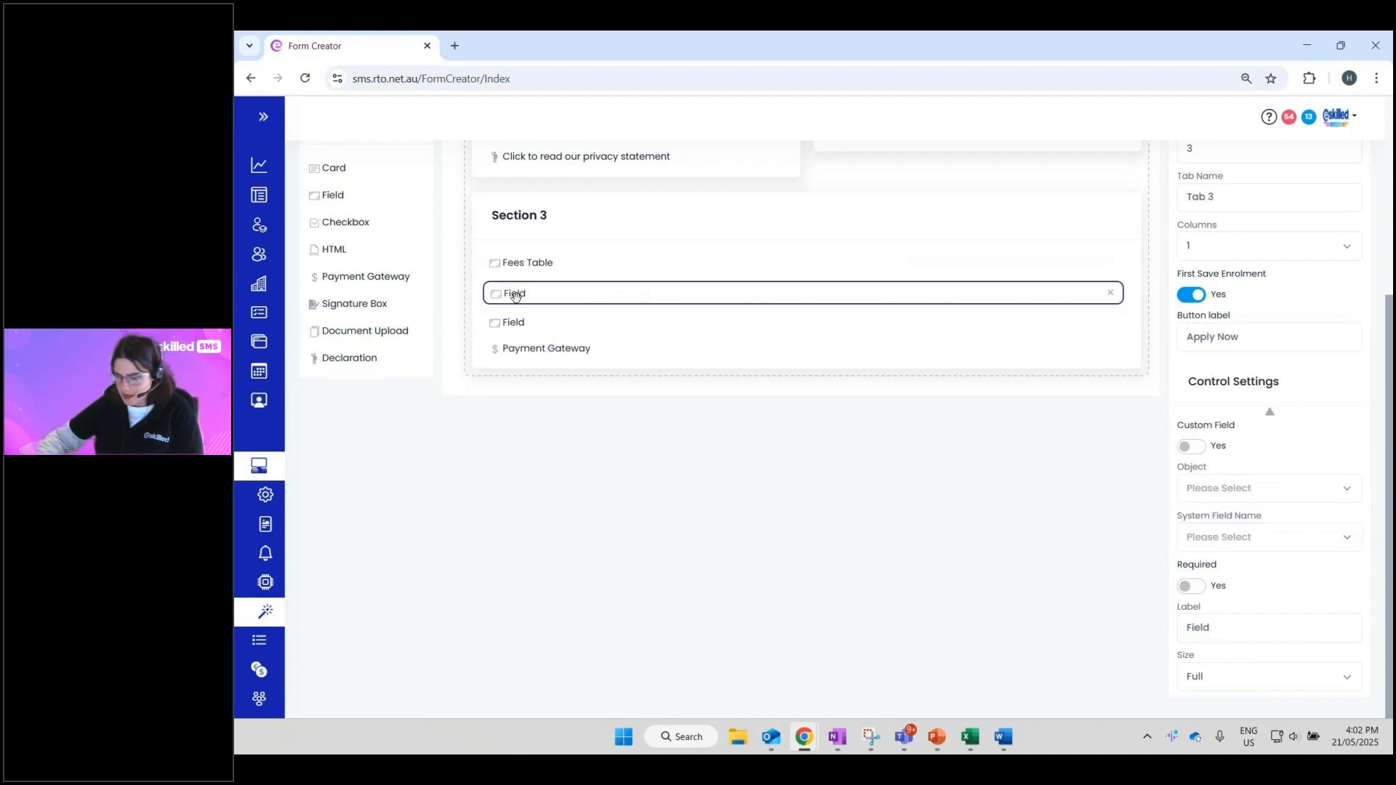
click(1203, 486)
click(1214, 588)
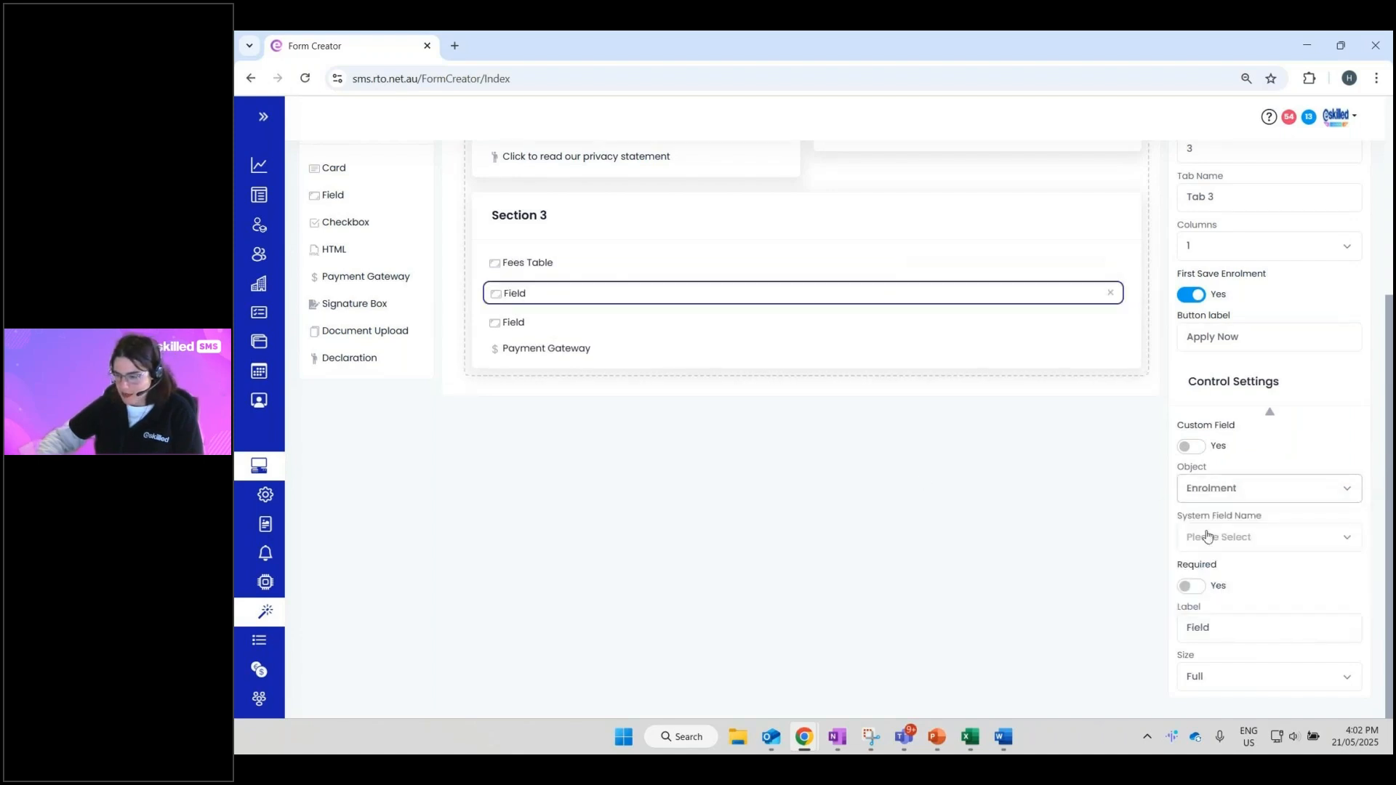
click(1207, 537)
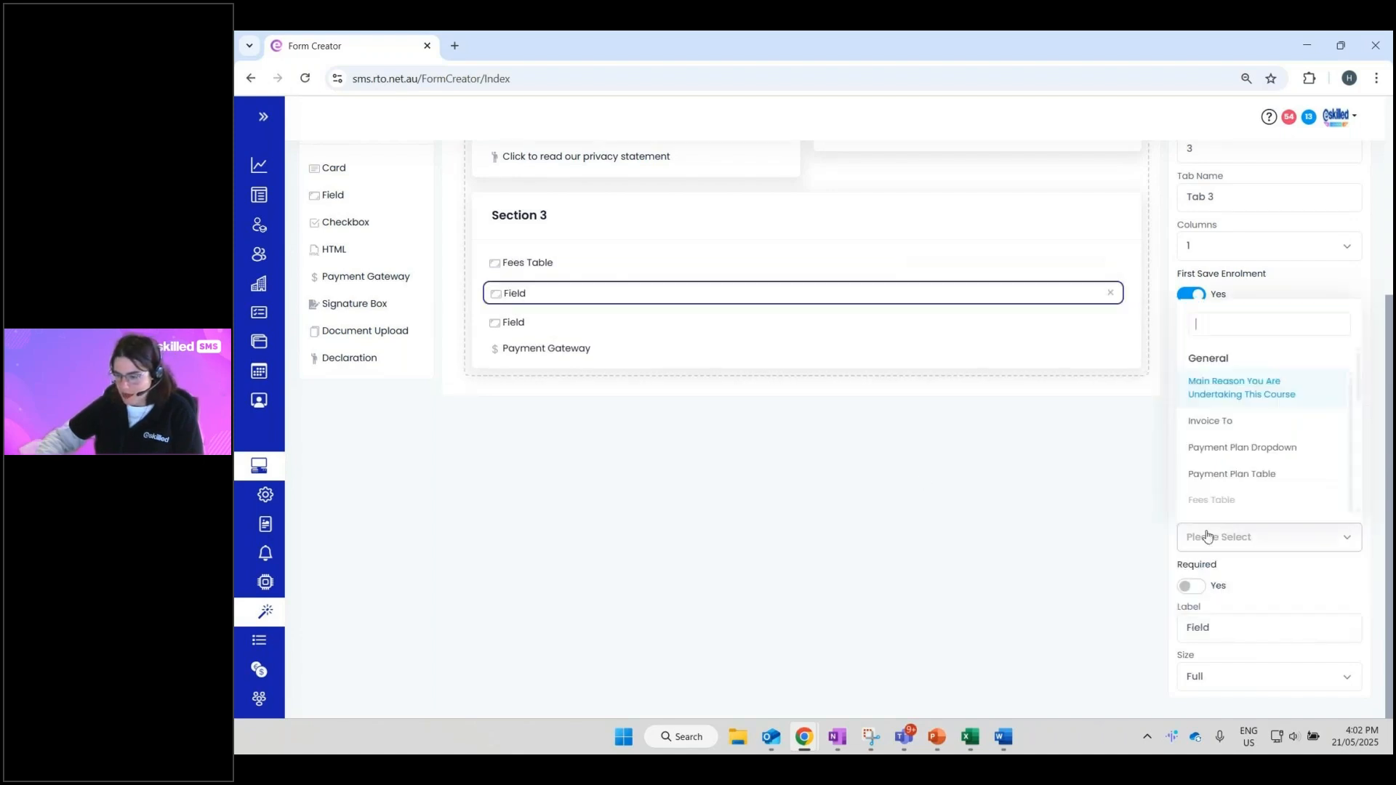
click(1247, 480)
- Set the third field to Enrolment with system field name Payment Plan Dropdown
drag(531, 327, 517, 320)
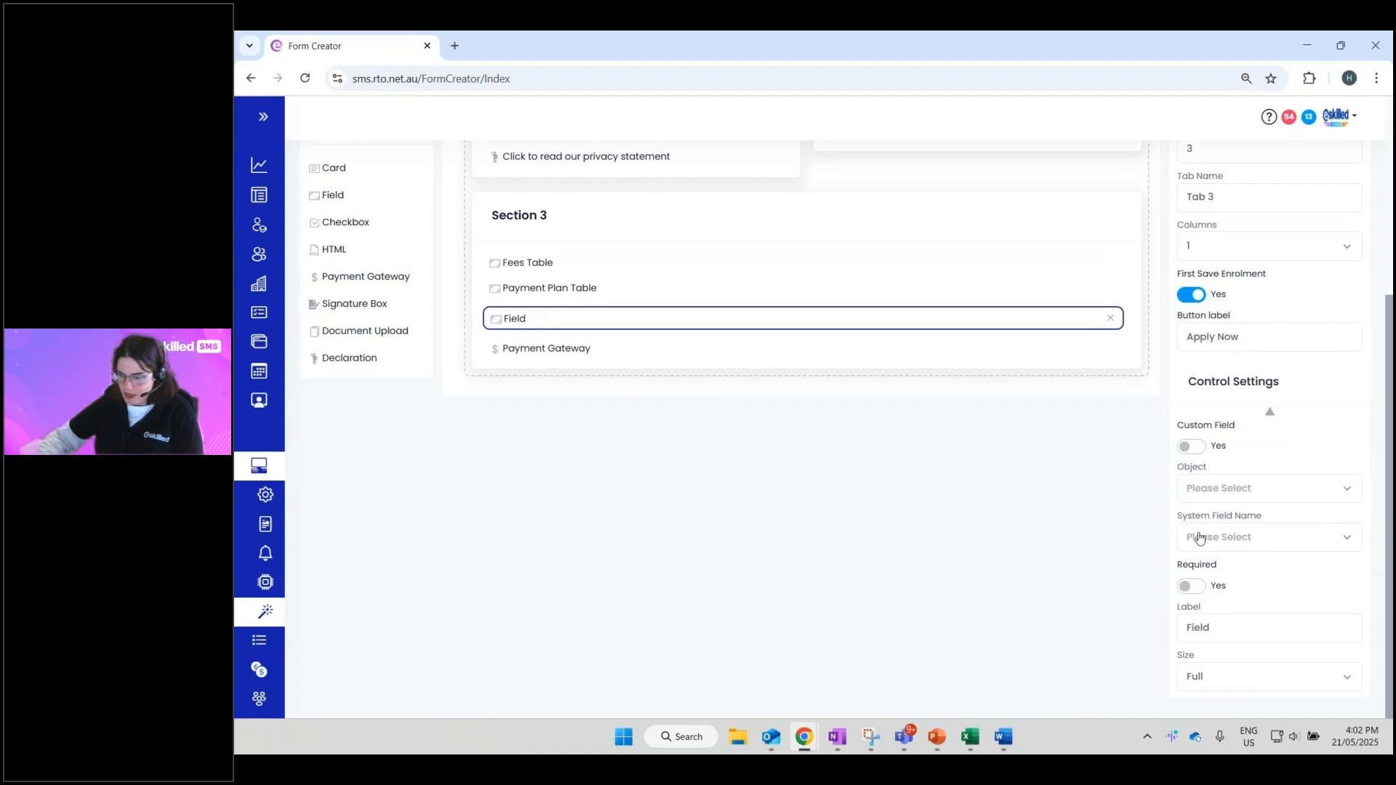
click(1228, 490)
click(1234, 586)
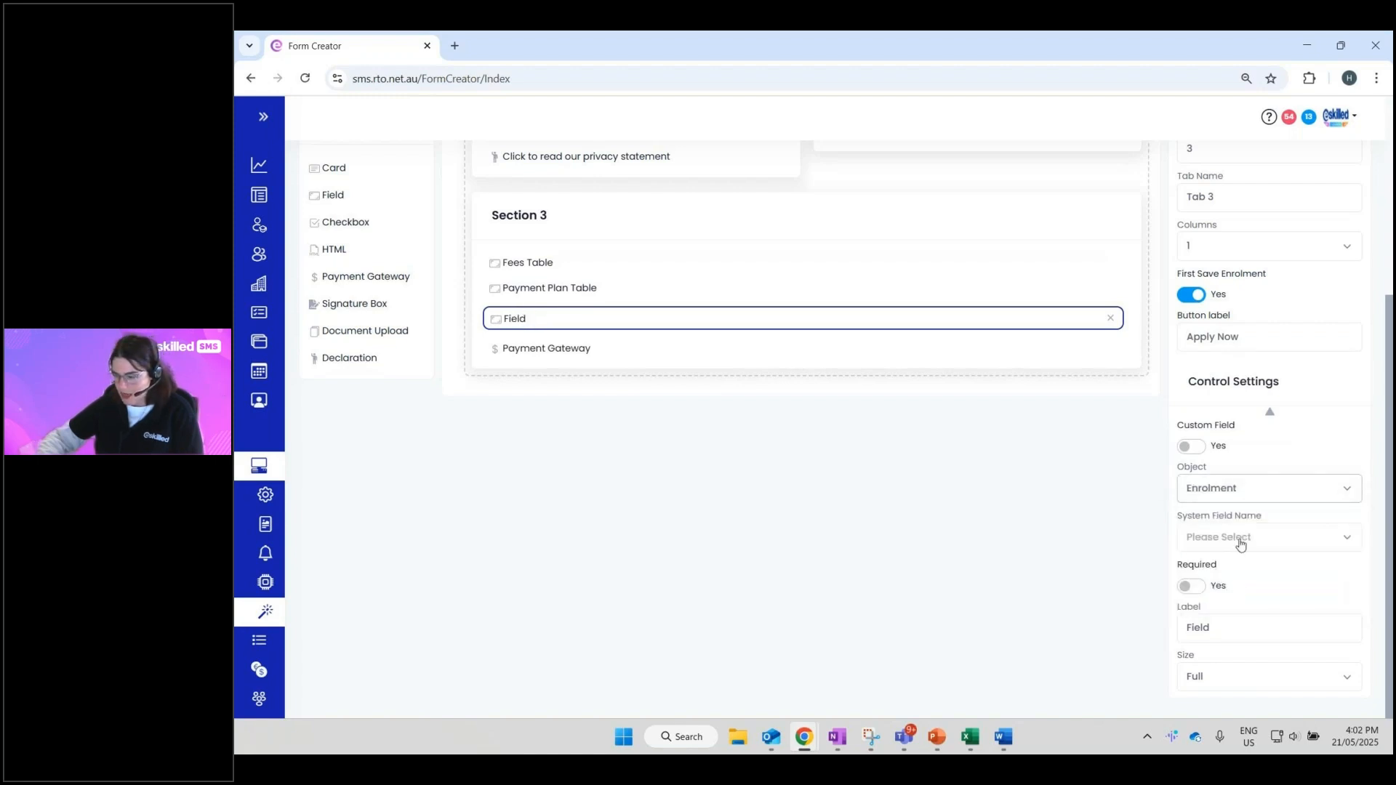
click(1240, 542)
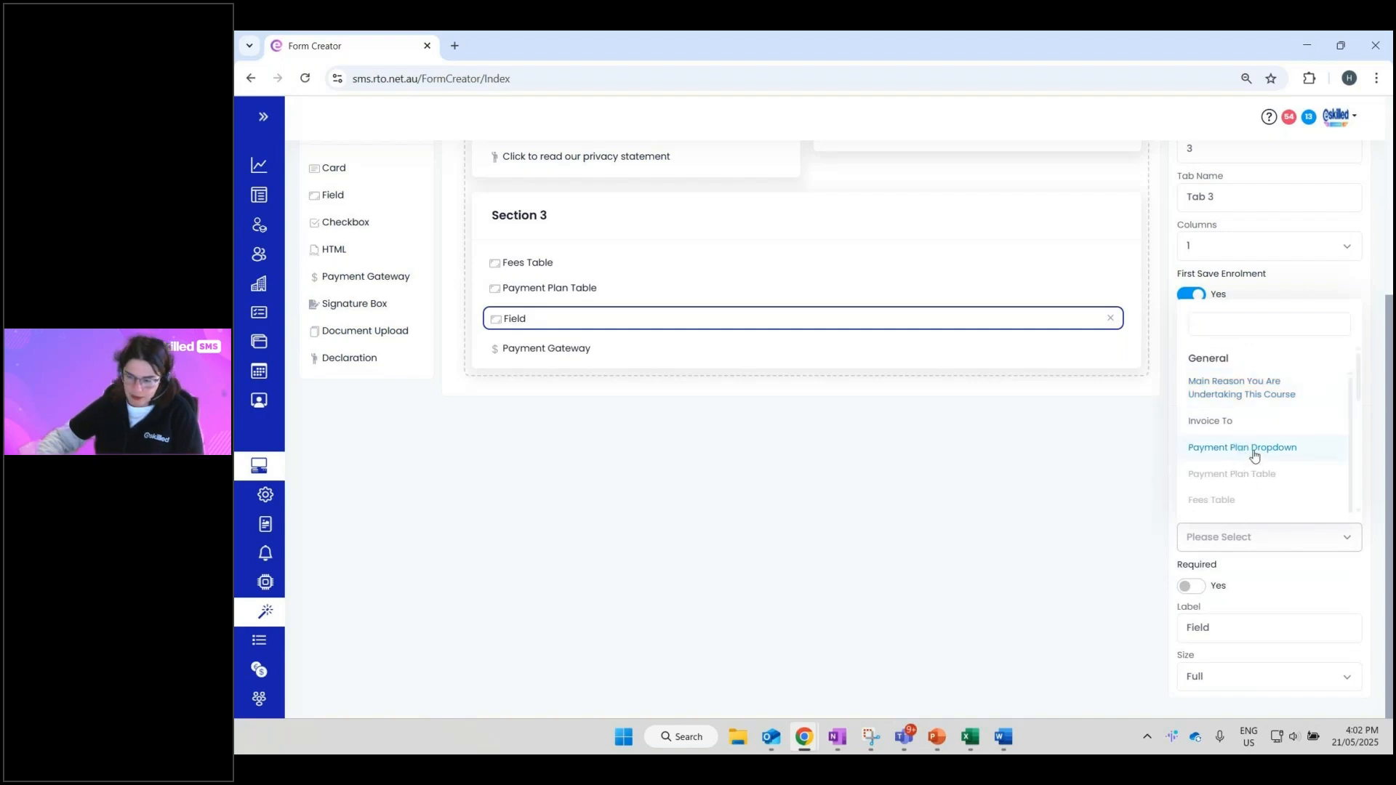
click(1253, 448)
click(1200, 488)
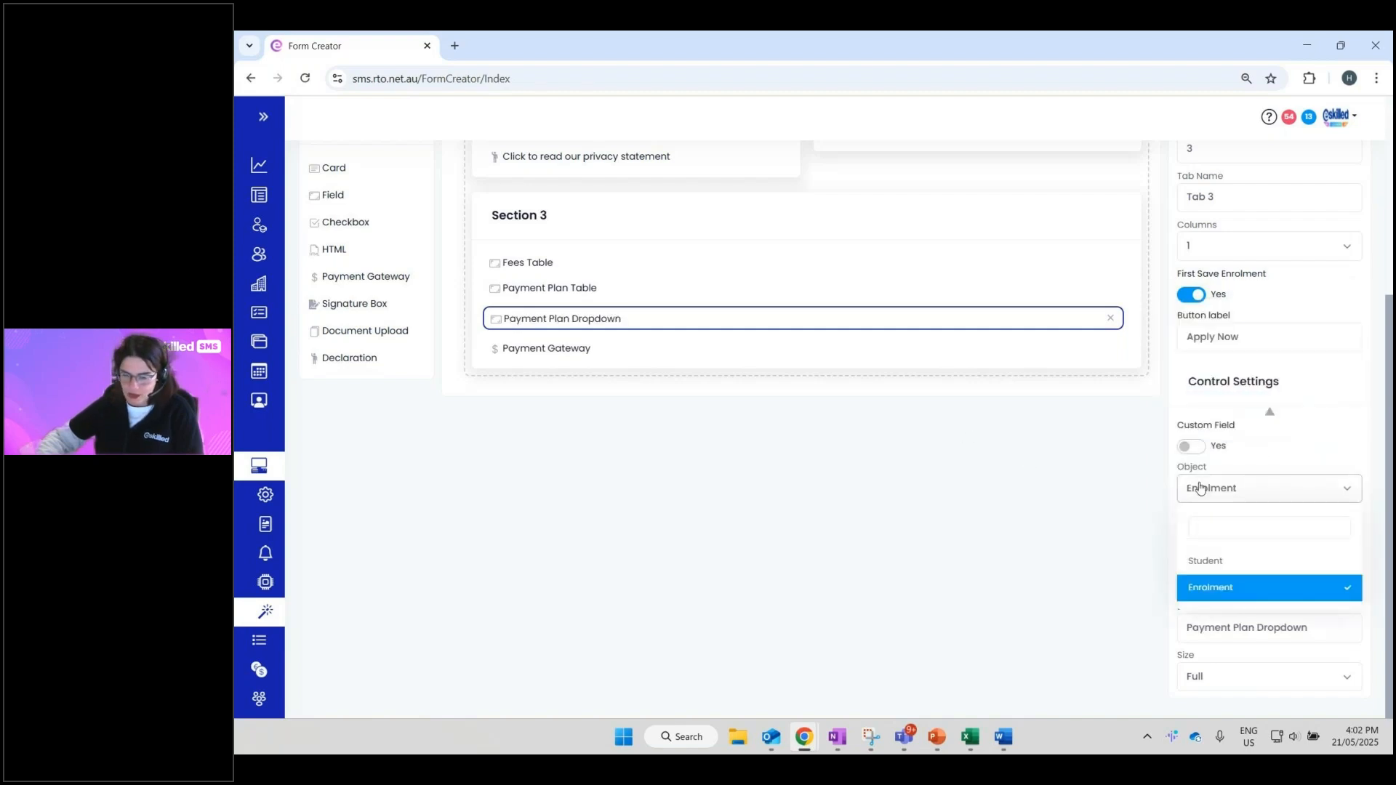
click(587, 411)
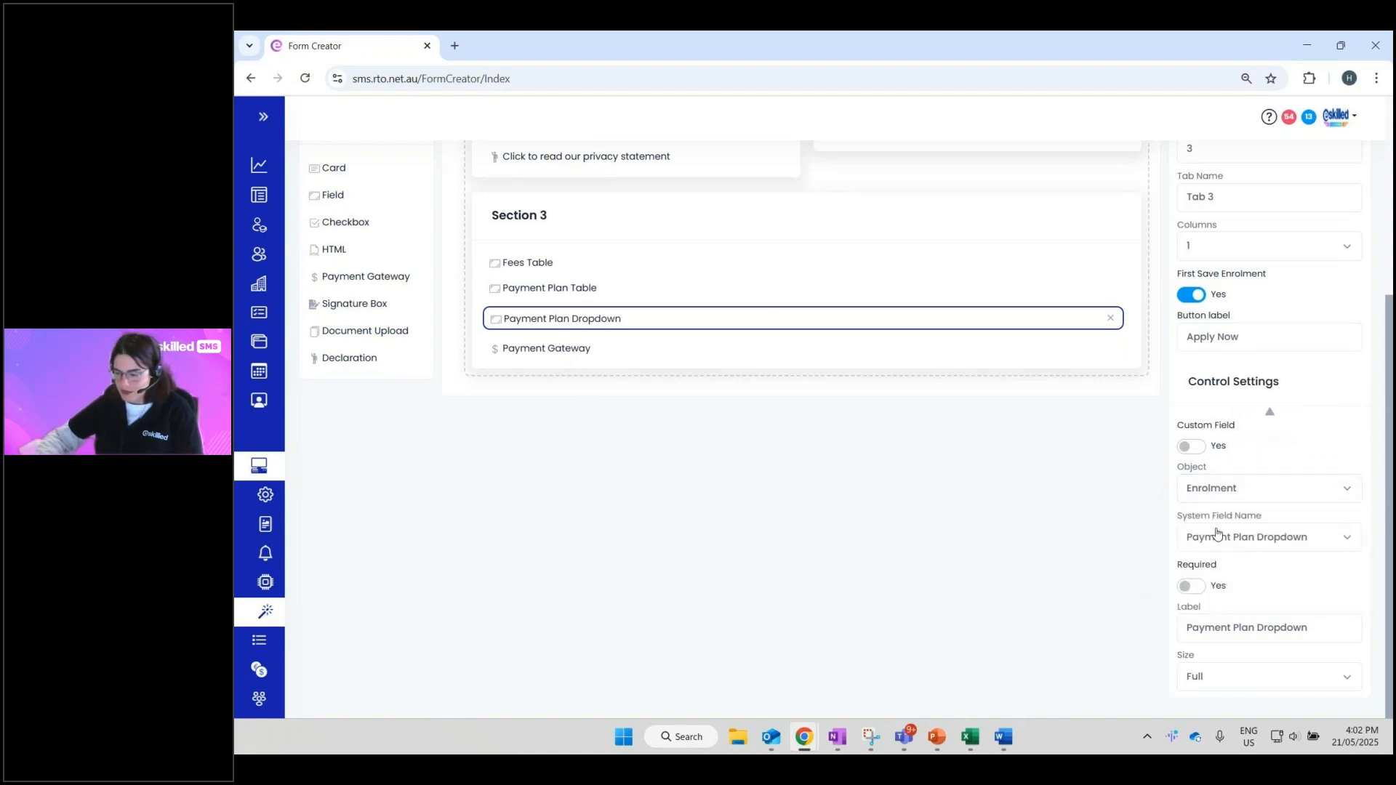
scroll(1140, 498, up, 3)
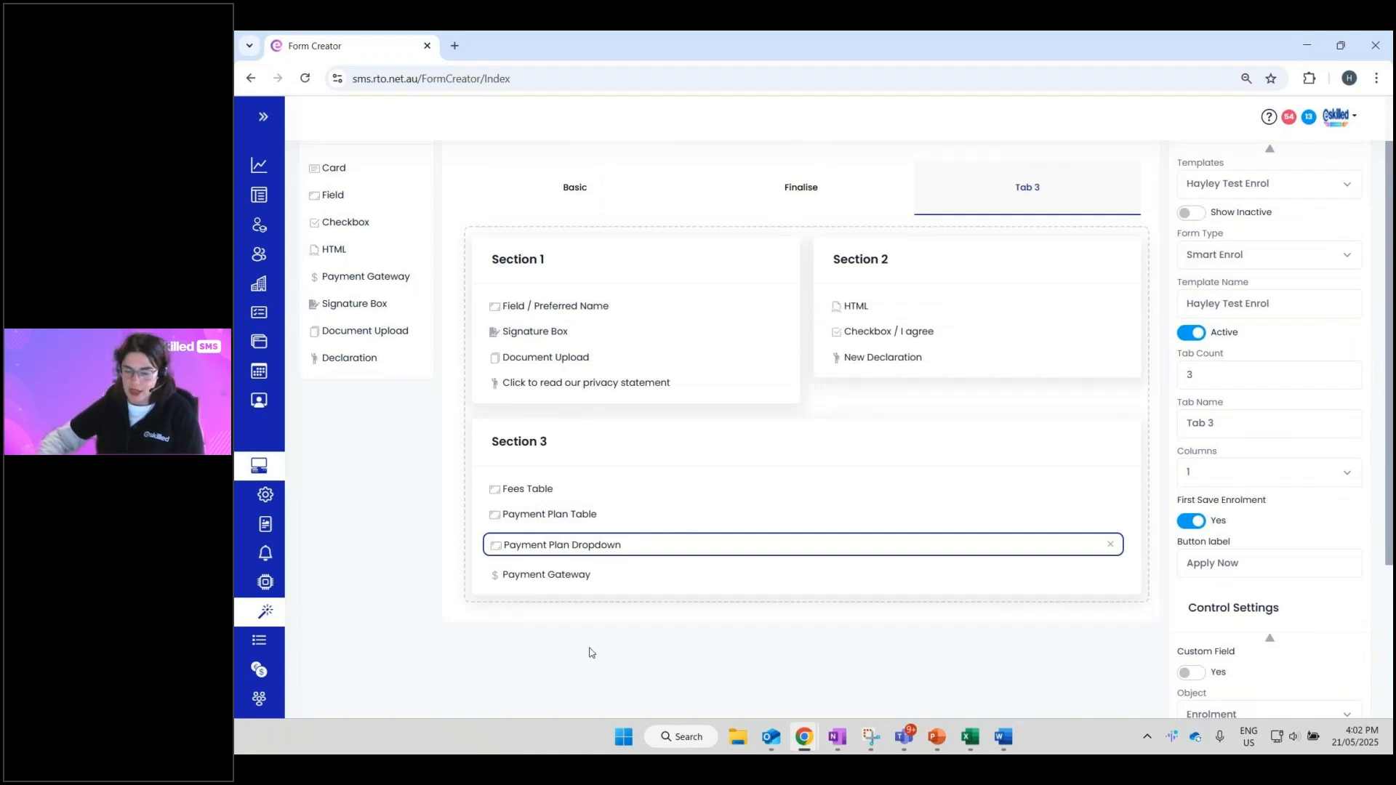
scroll(723, 635, up, 1)
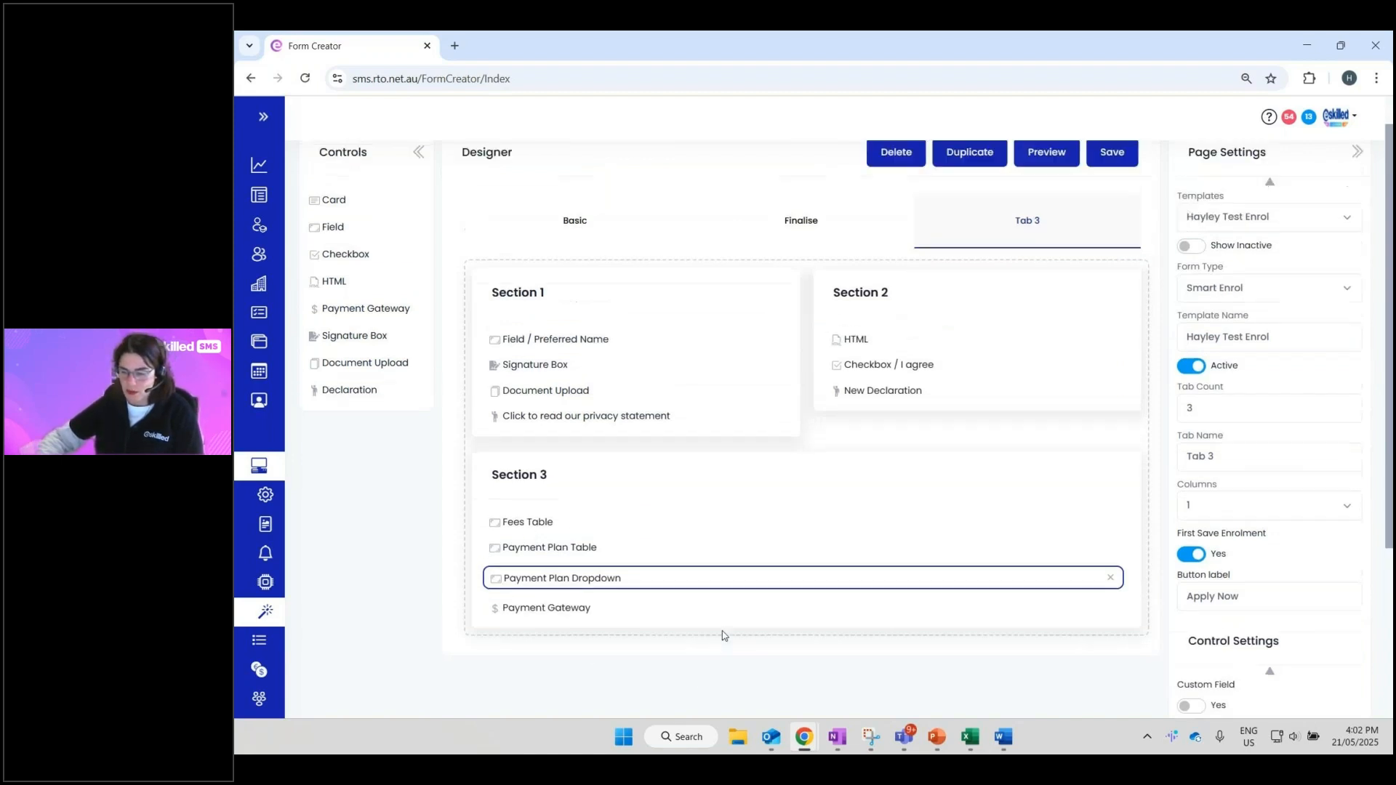
scroll(723, 635, up, 1)
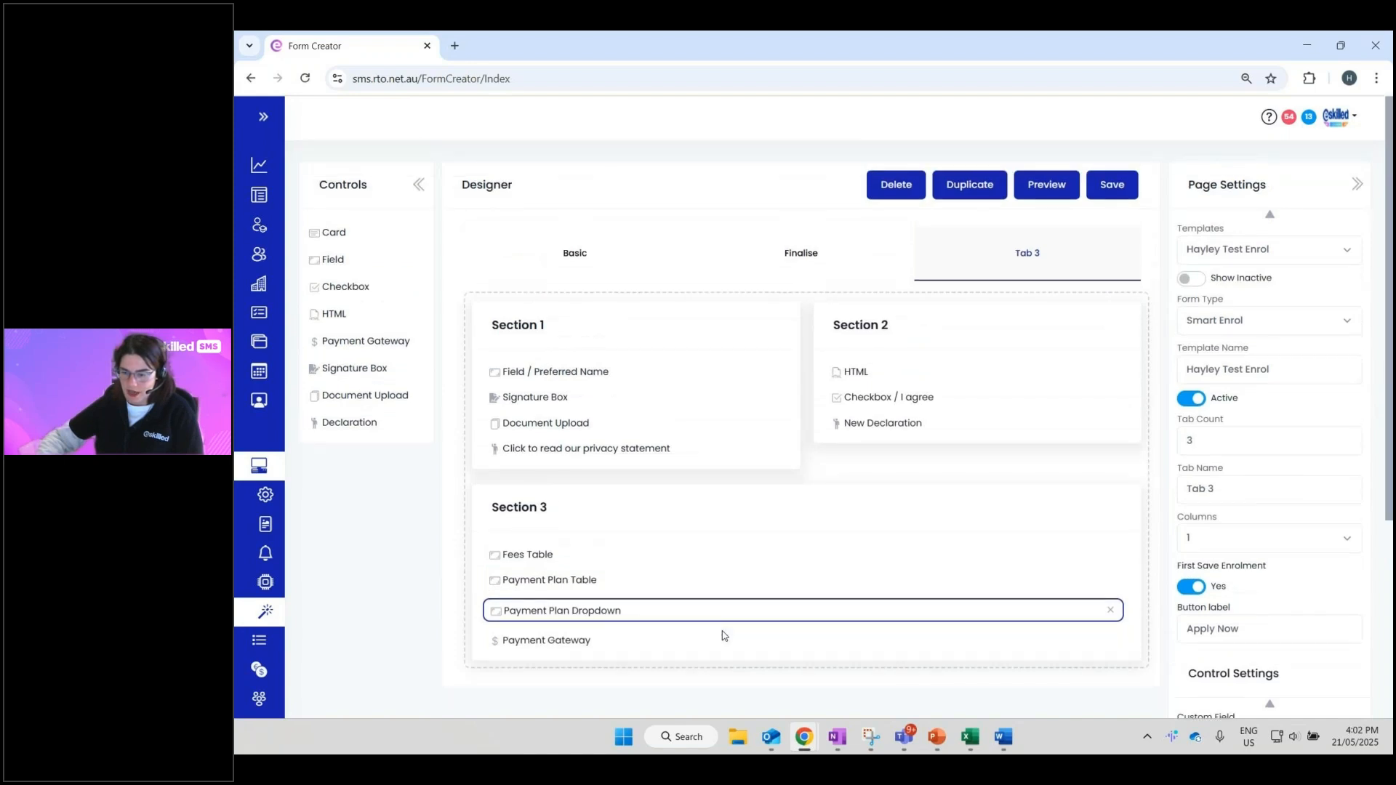
- Save the Hayley Test Enrol template, acknowledge the update message, and minimize the Form Creator window
click(1110, 185)
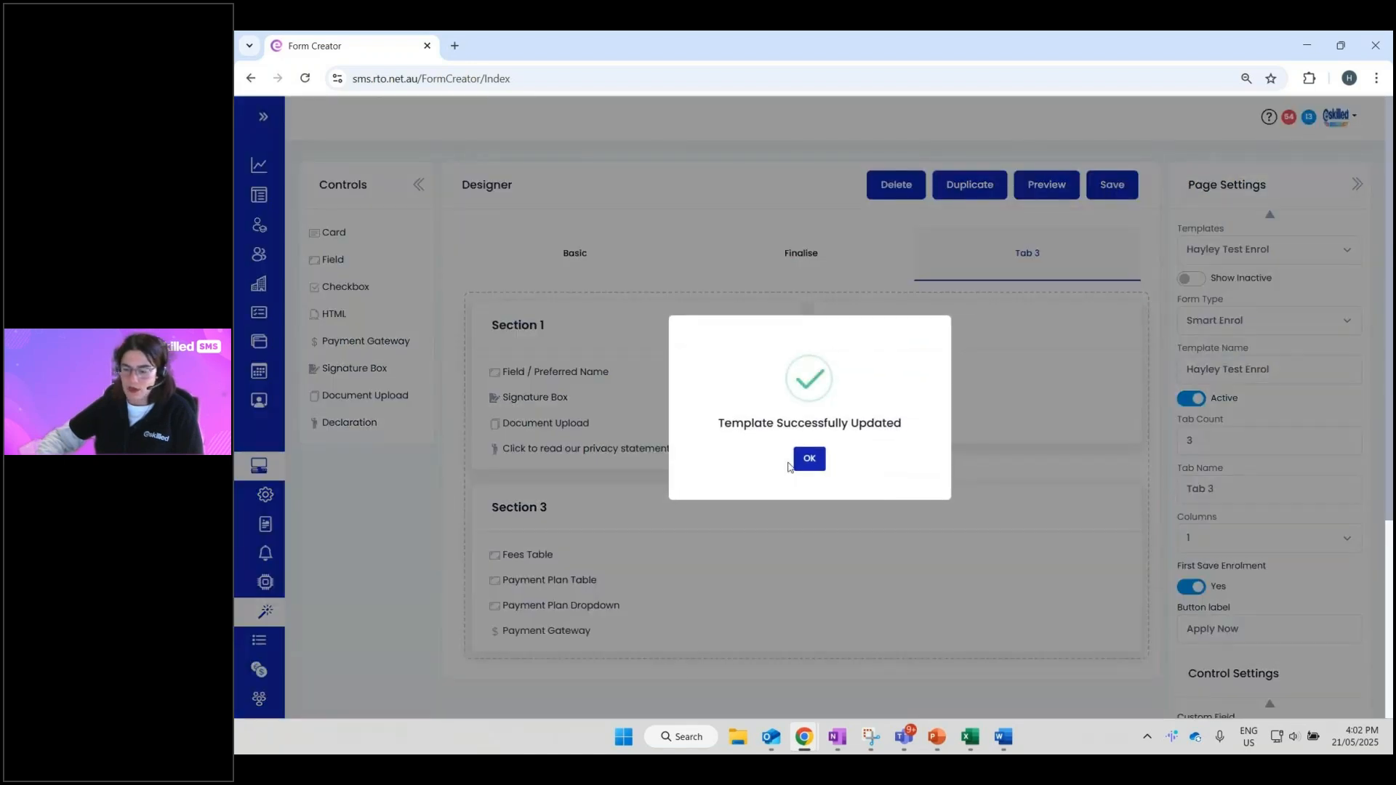
click(809, 459)
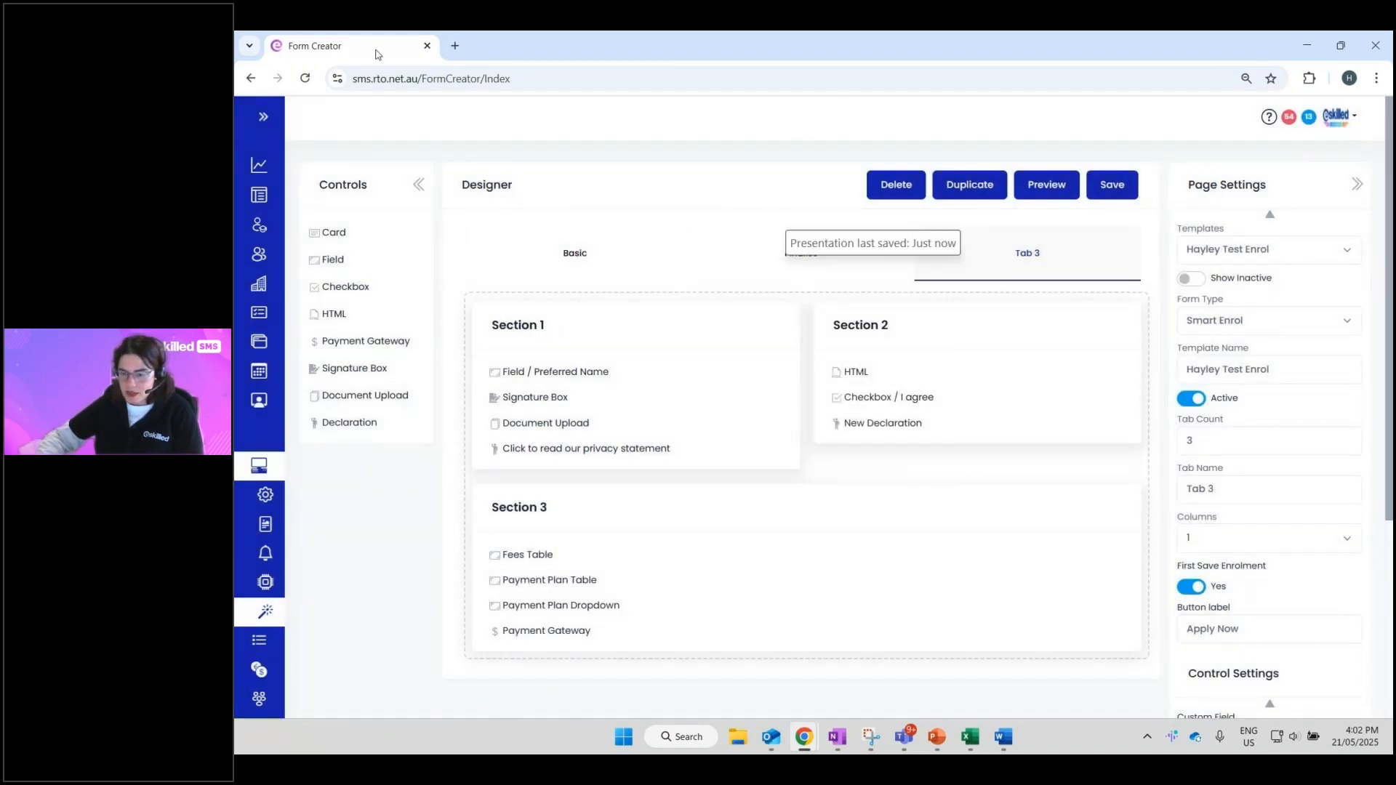
click(1306, 45)
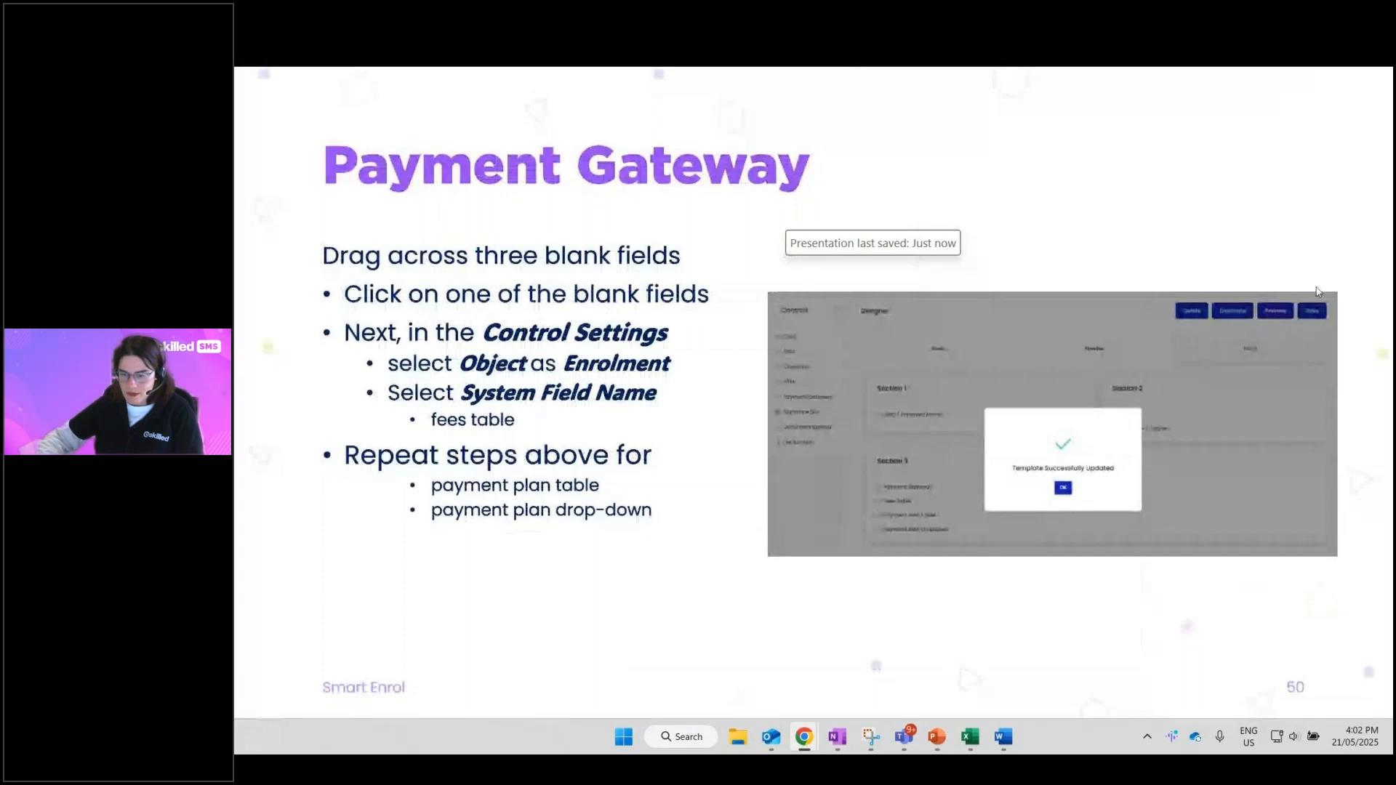
- Show slides 51 and 52, step back from Thank you!, then restore the Form Creator maximized
click(1206, 316)
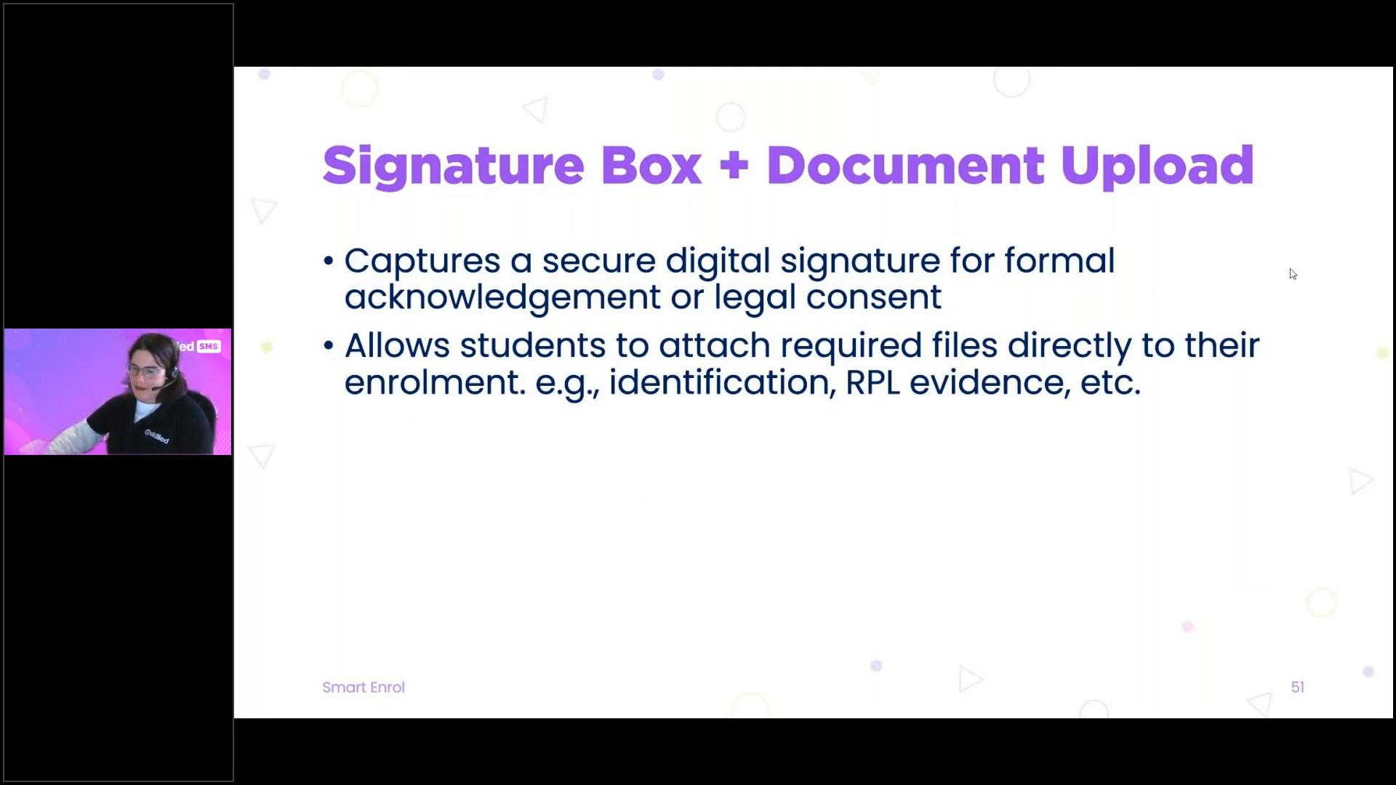
key(Right)
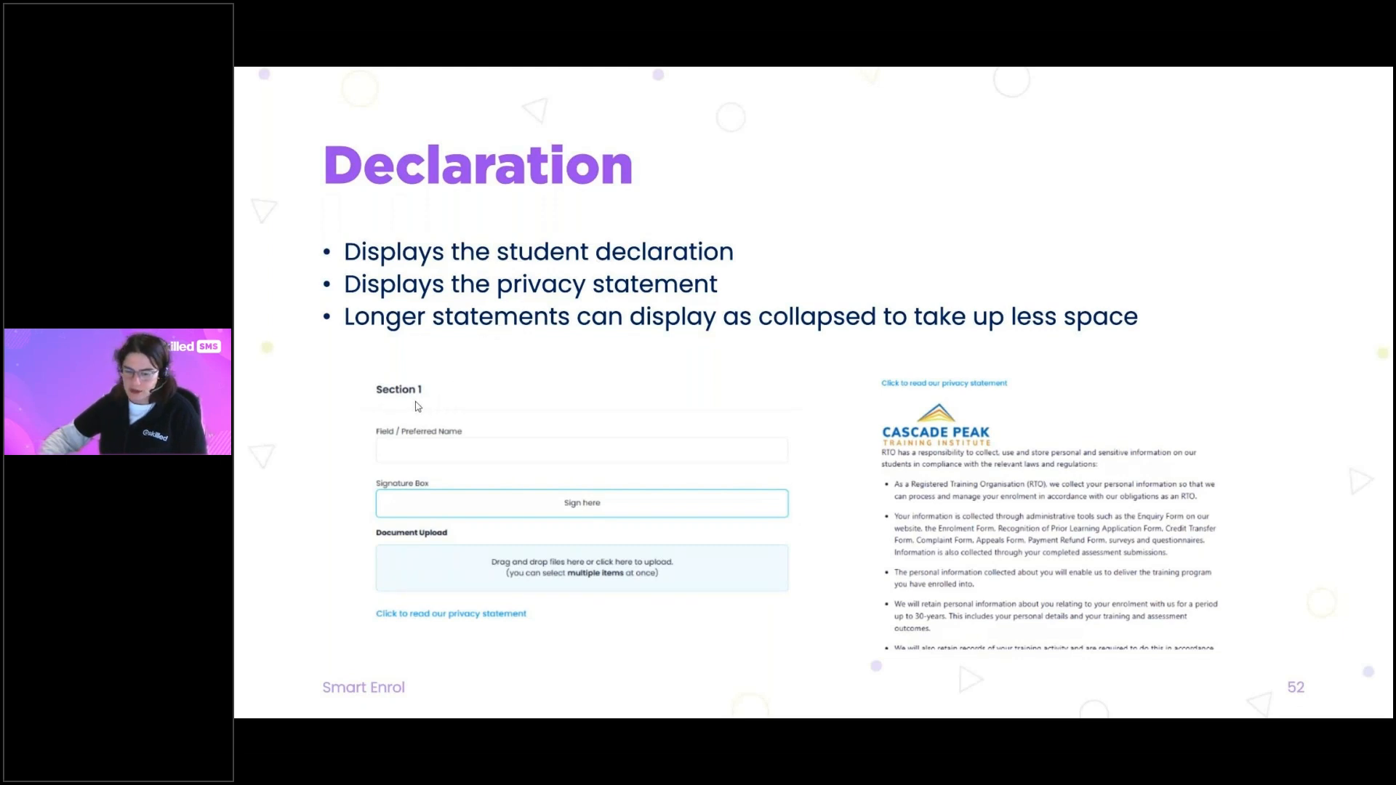
mouse_move(390, 697)
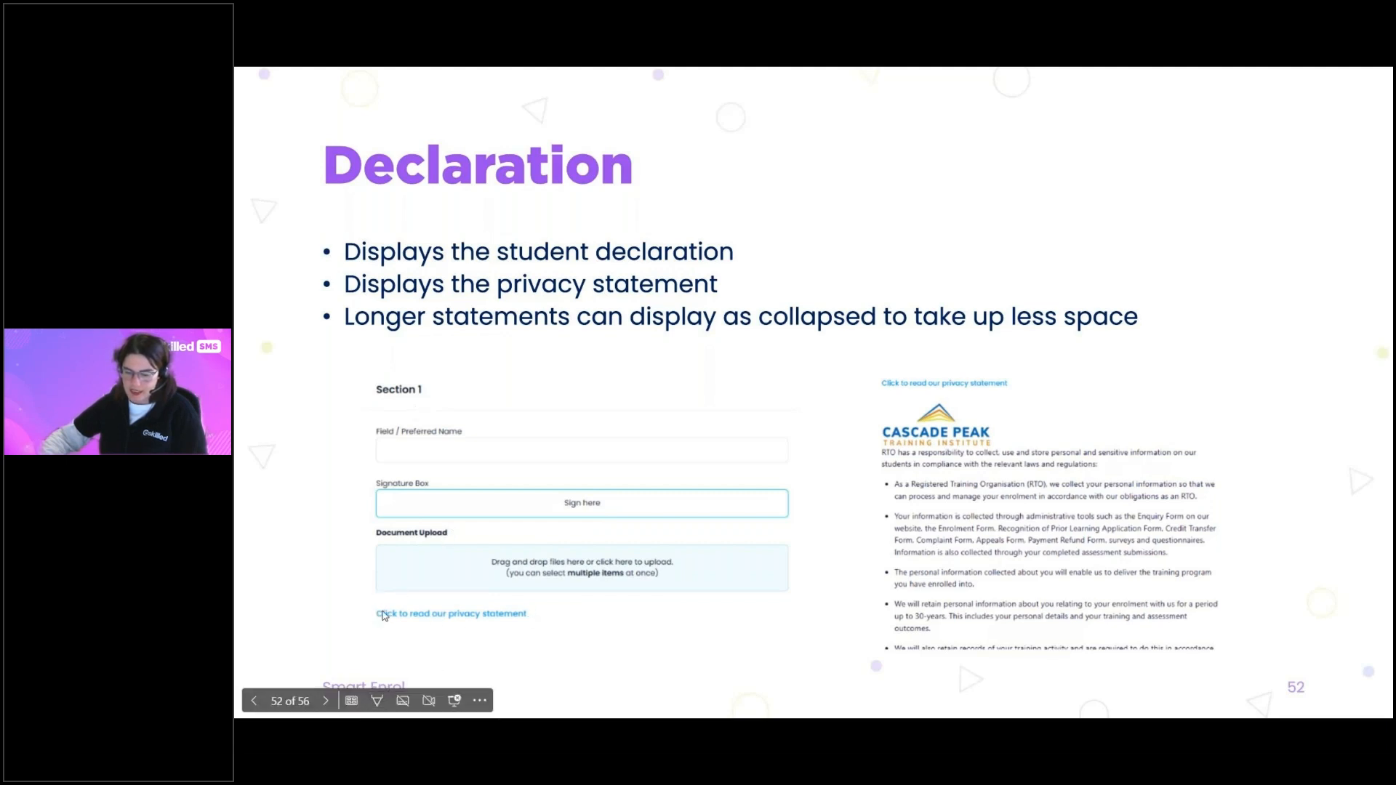
click(495, 624)
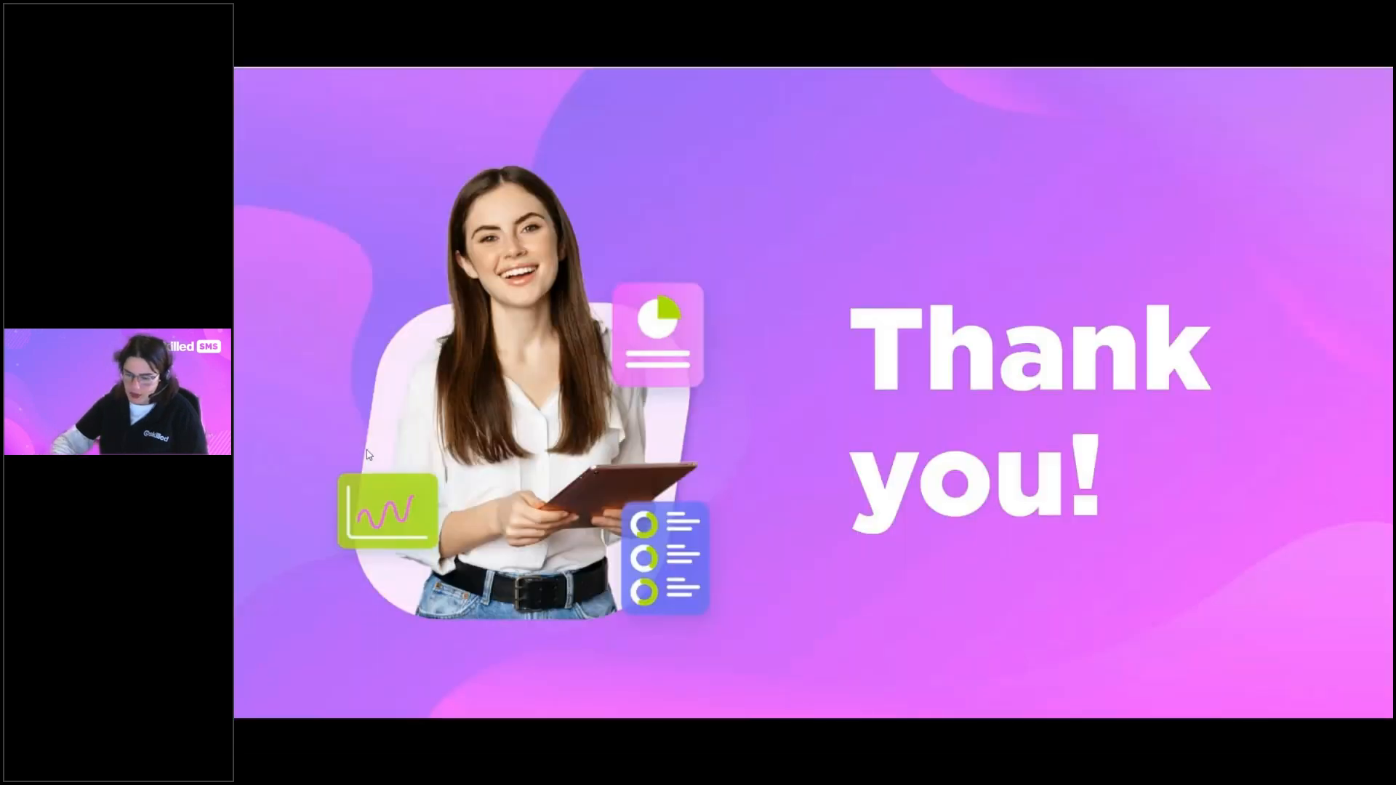
key(Left)
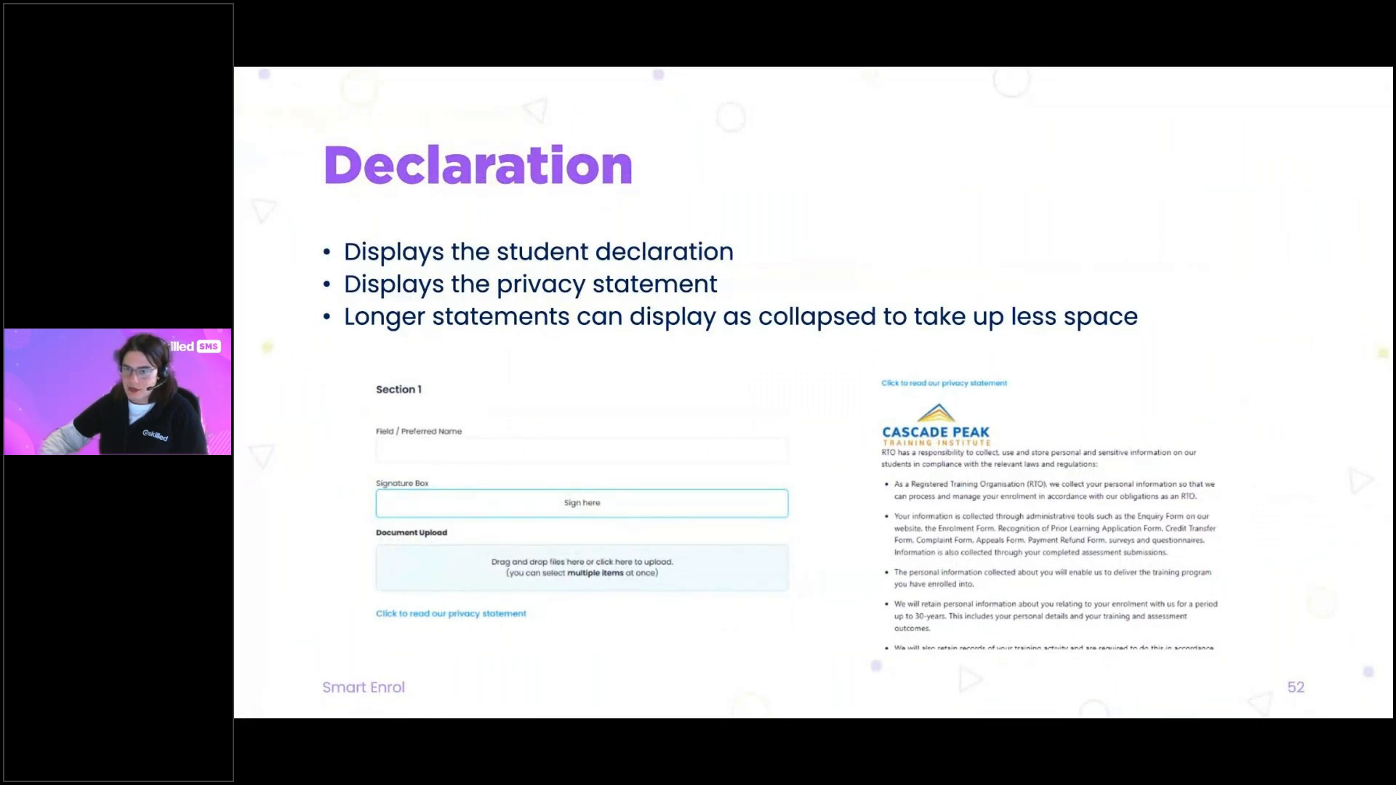
drag(828, 42, 734, 166)
click(1191, 165)
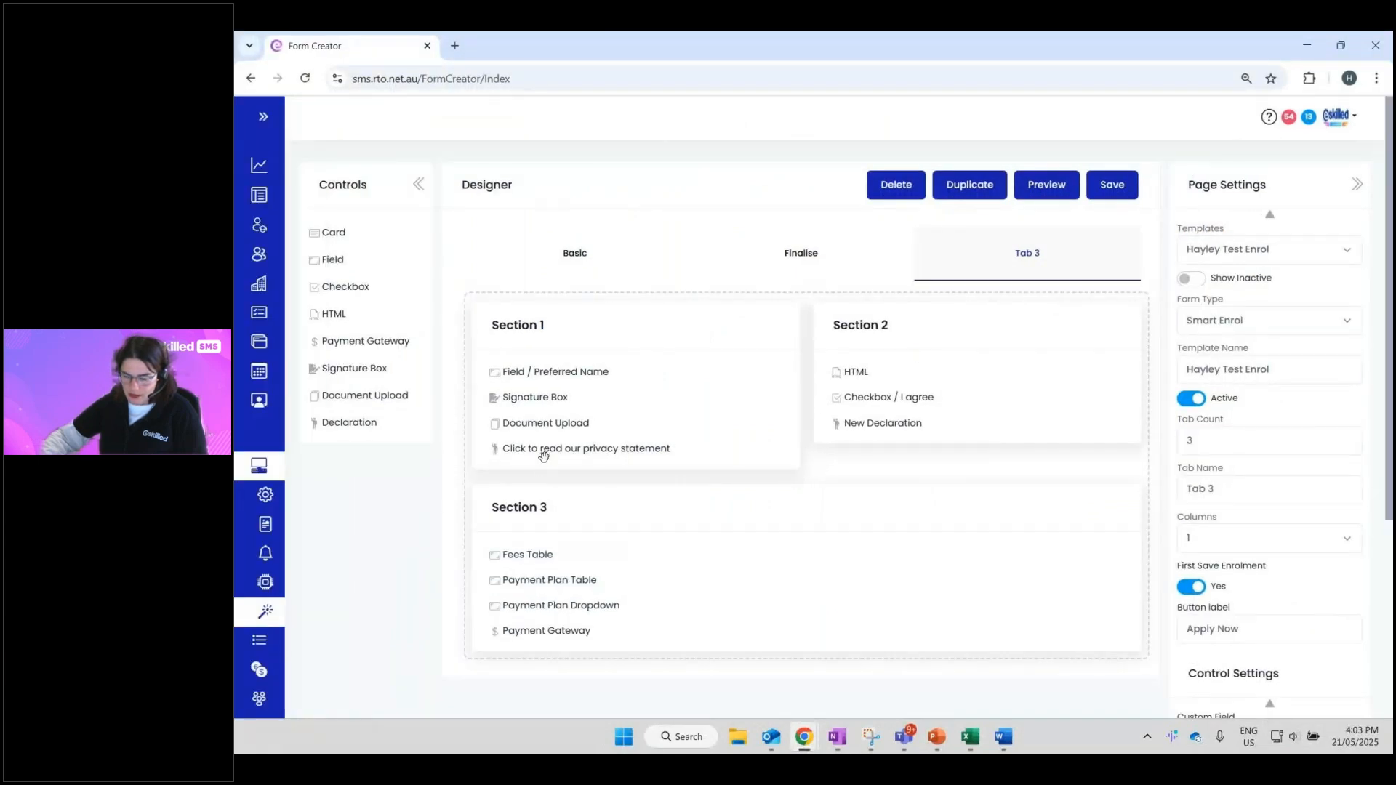
- Preview the form's Tab 3 and expand then collapse the privacy statement
drag(543, 456, 545, 455)
click(1058, 191)
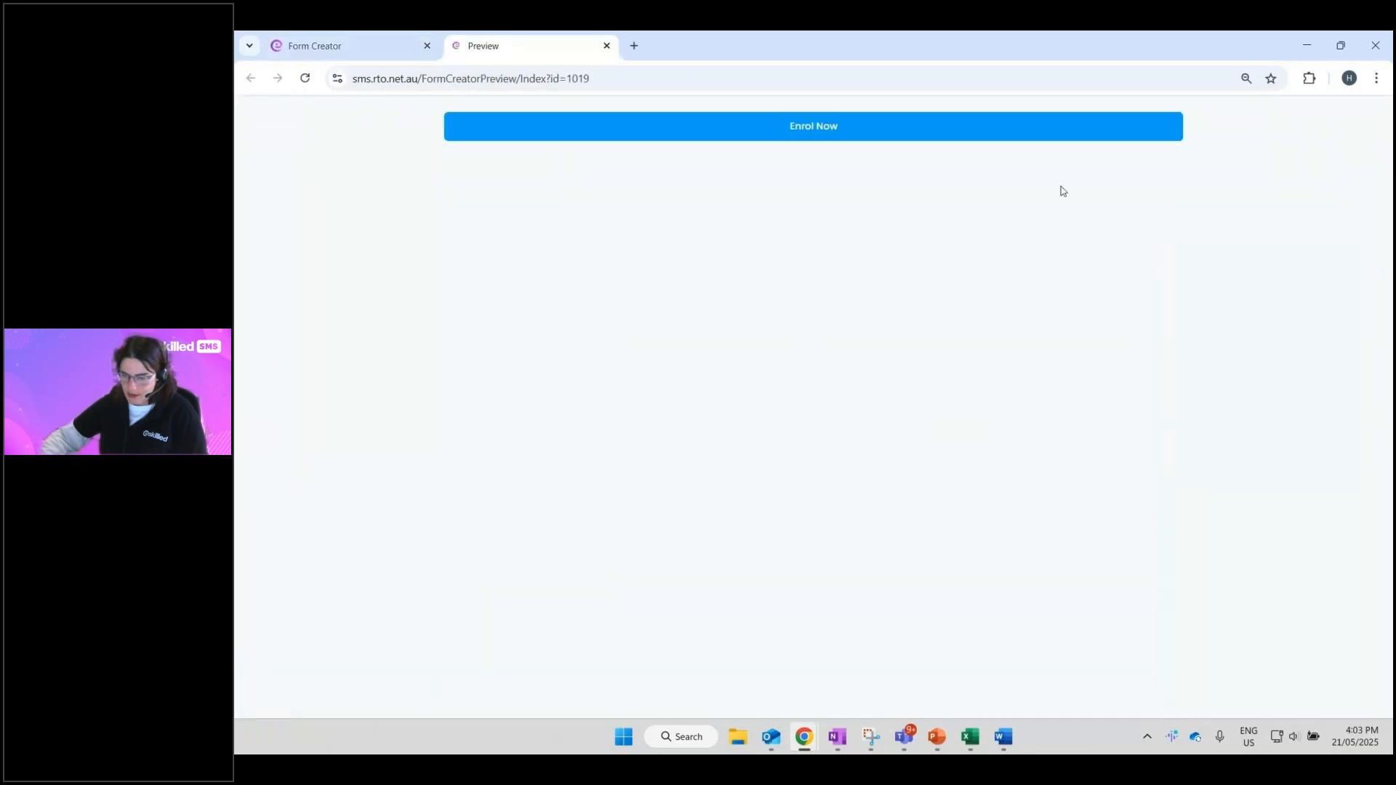
click(854, 125)
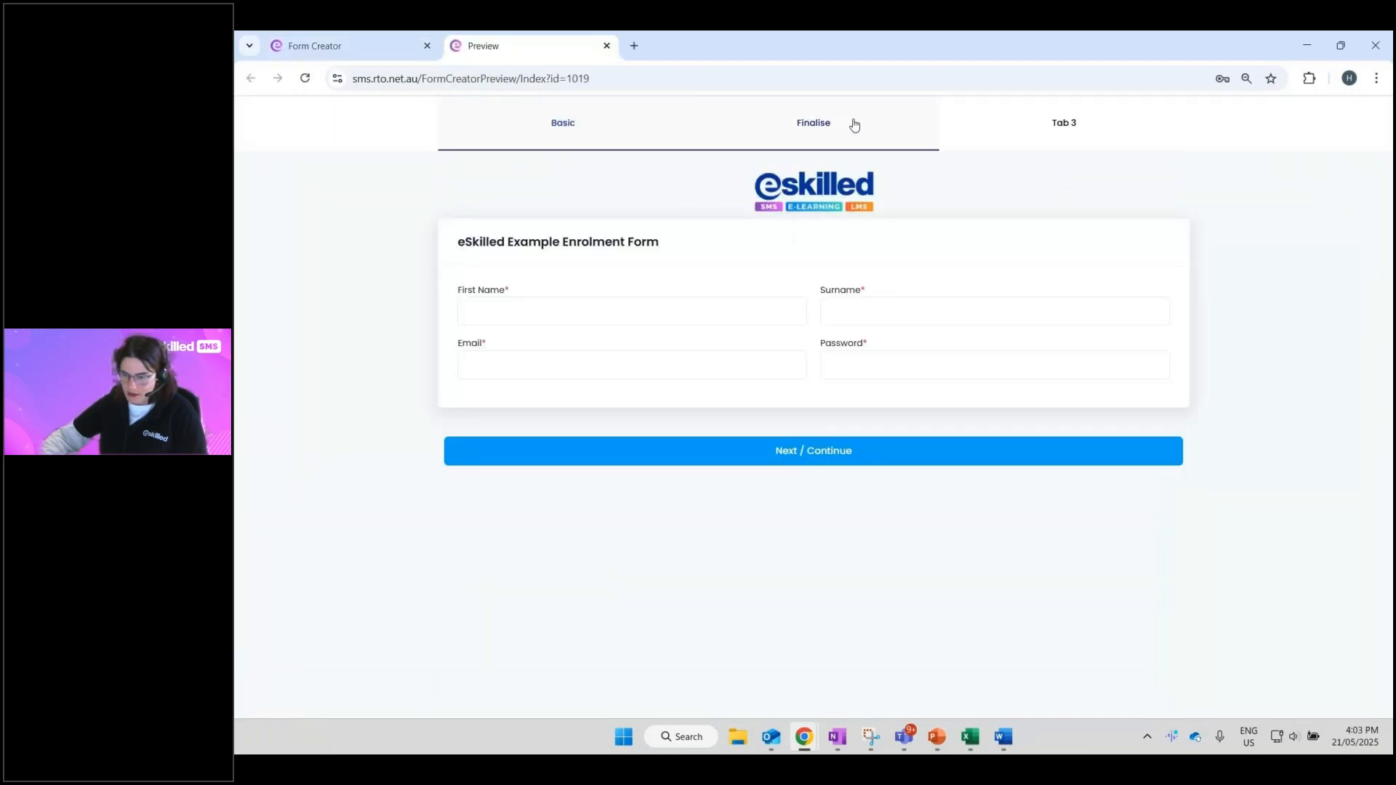
click(1040, 133)
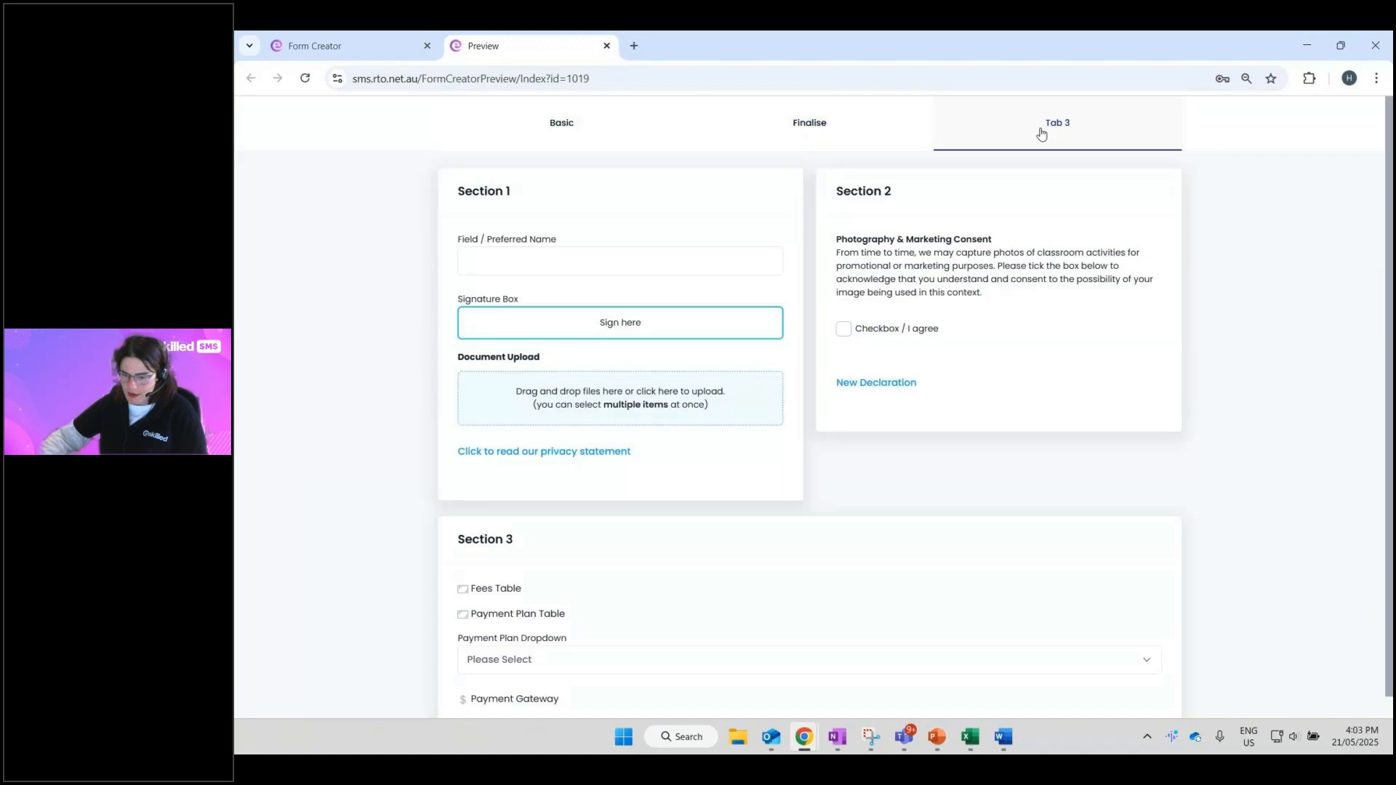
click(586, 452)
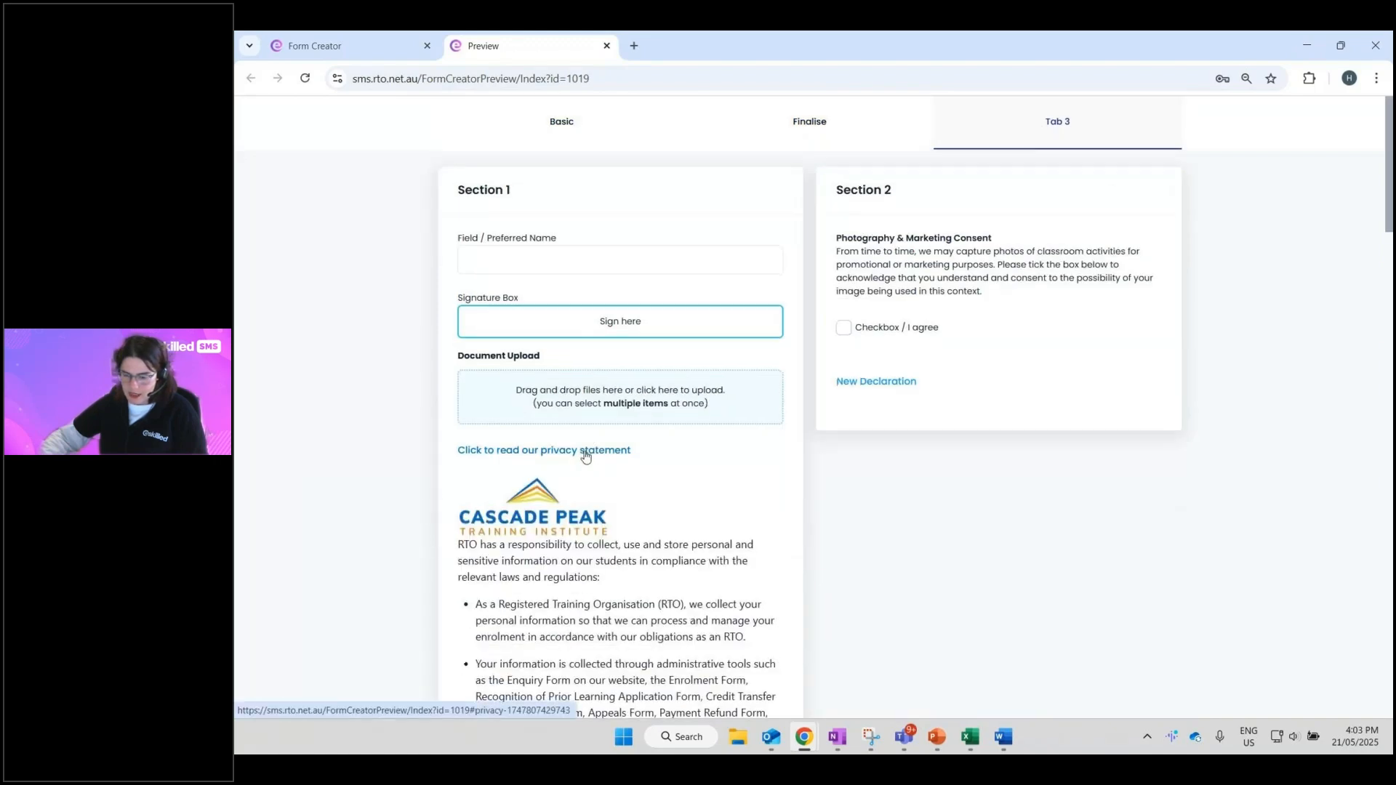
scroll(586, 456, down, 20)
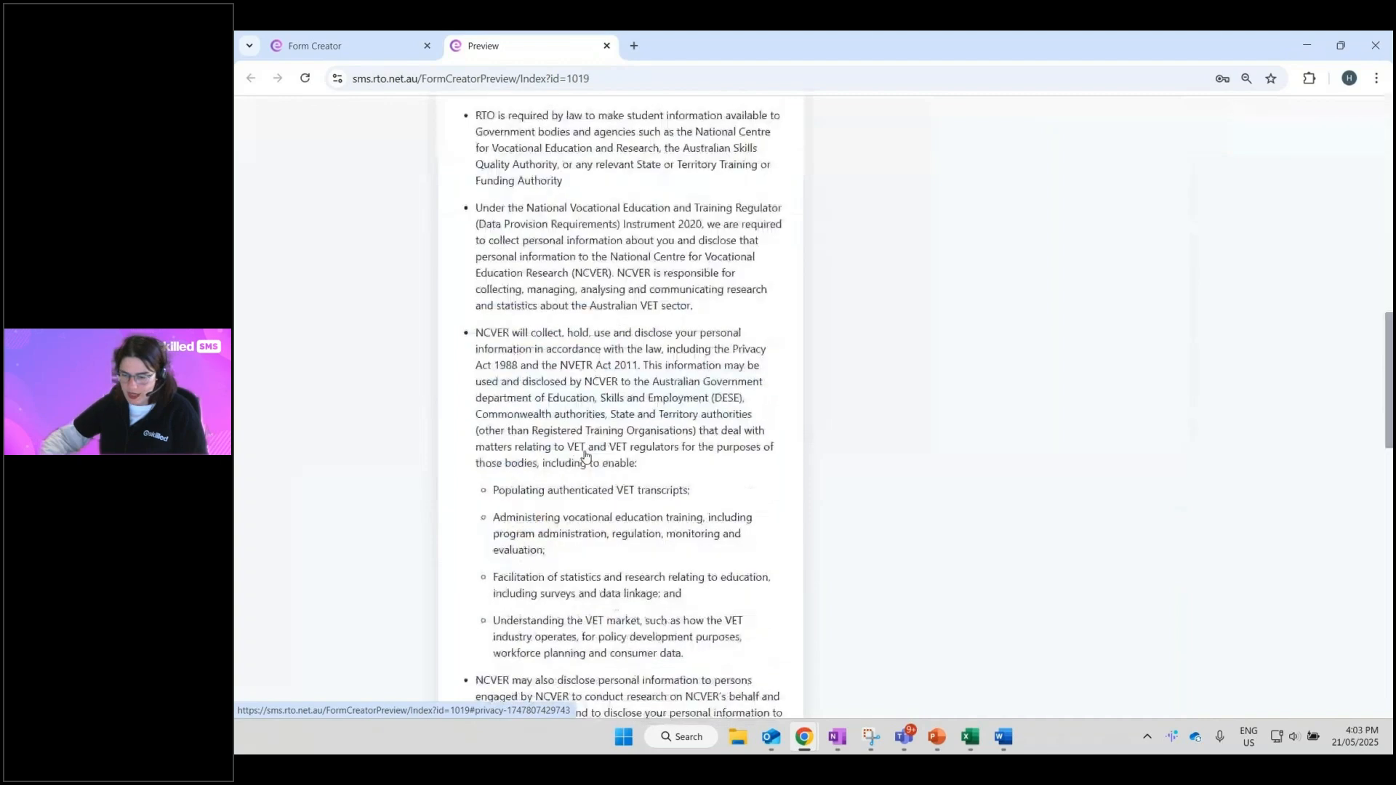
scroll(586, 455, up, 20)
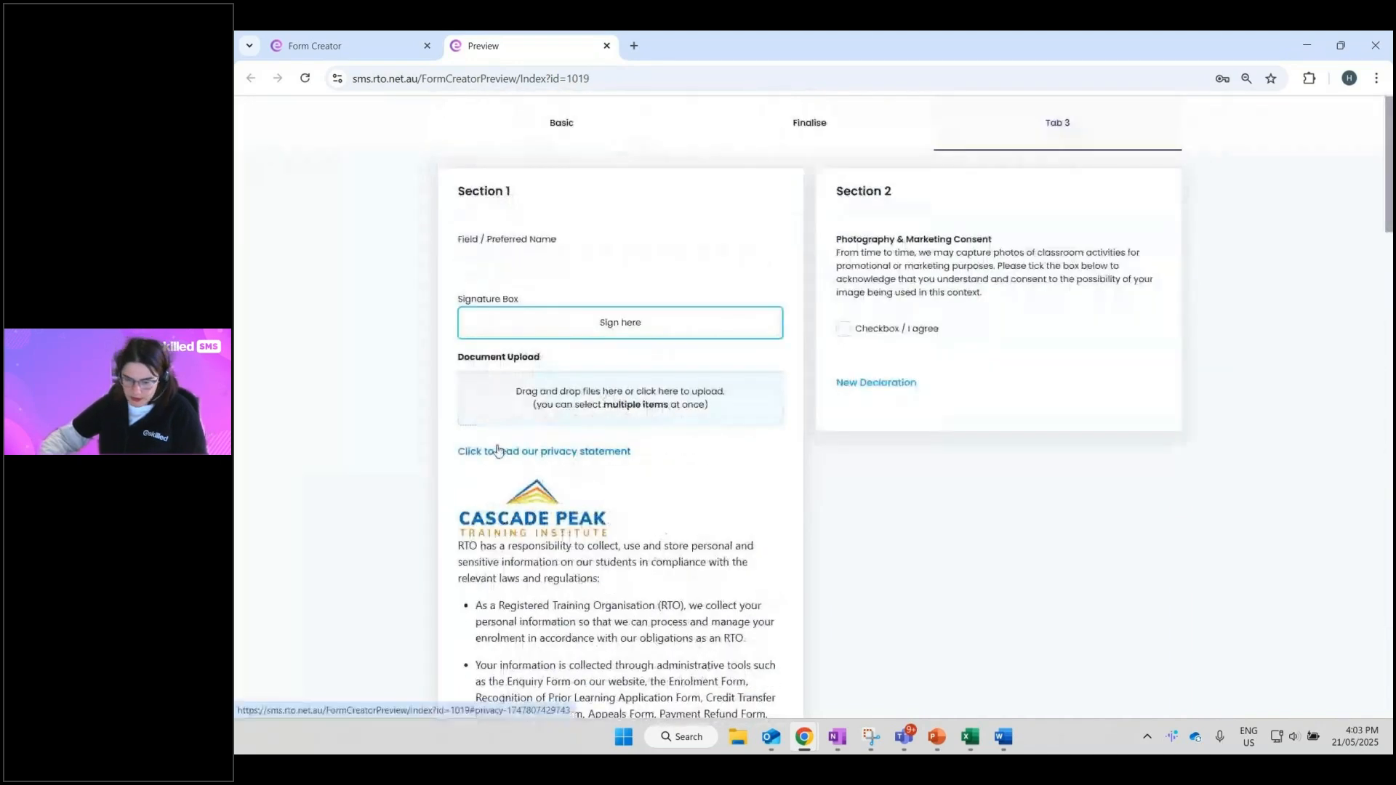
click(500, 454)
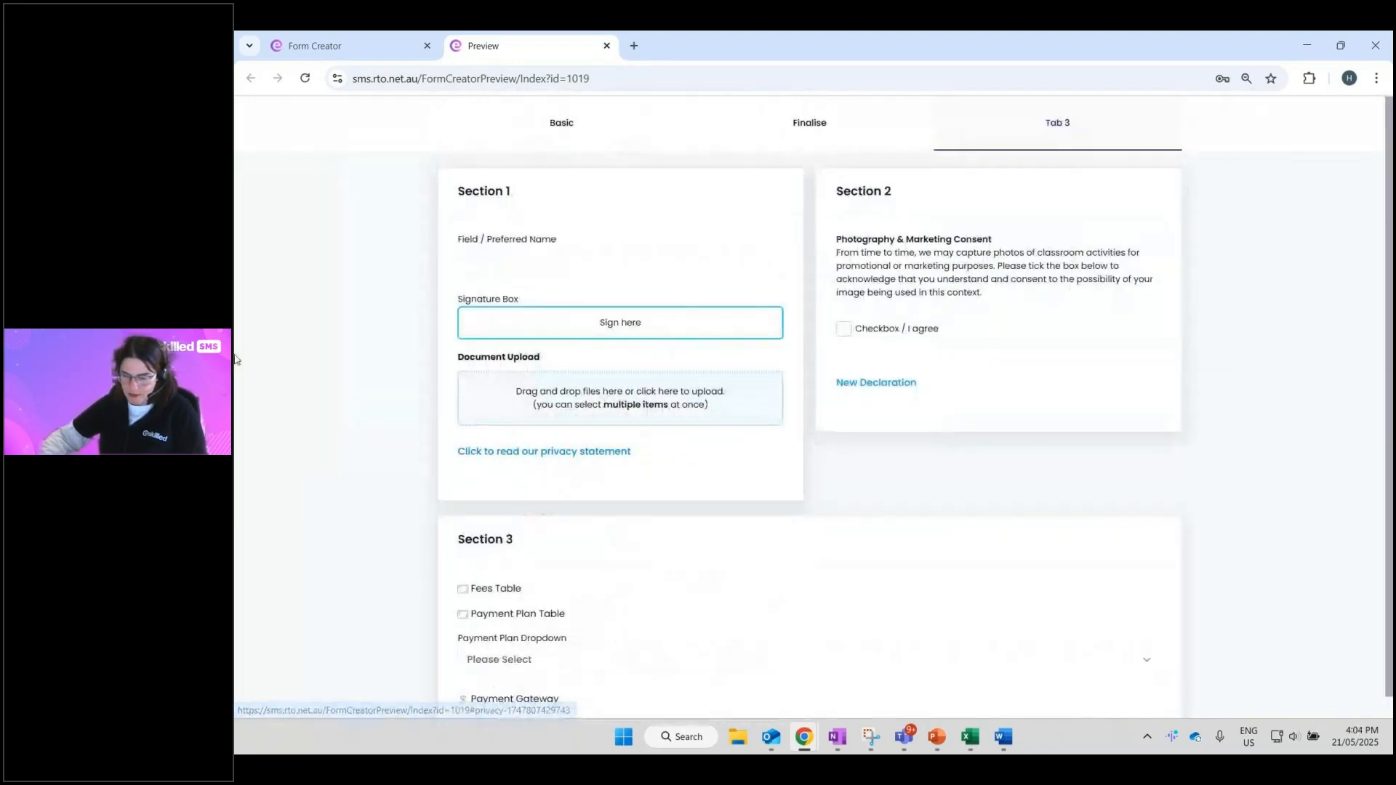
- Apply a test drawn signature, cancel the document upload dialog, and return to the designer
click(608, 324)
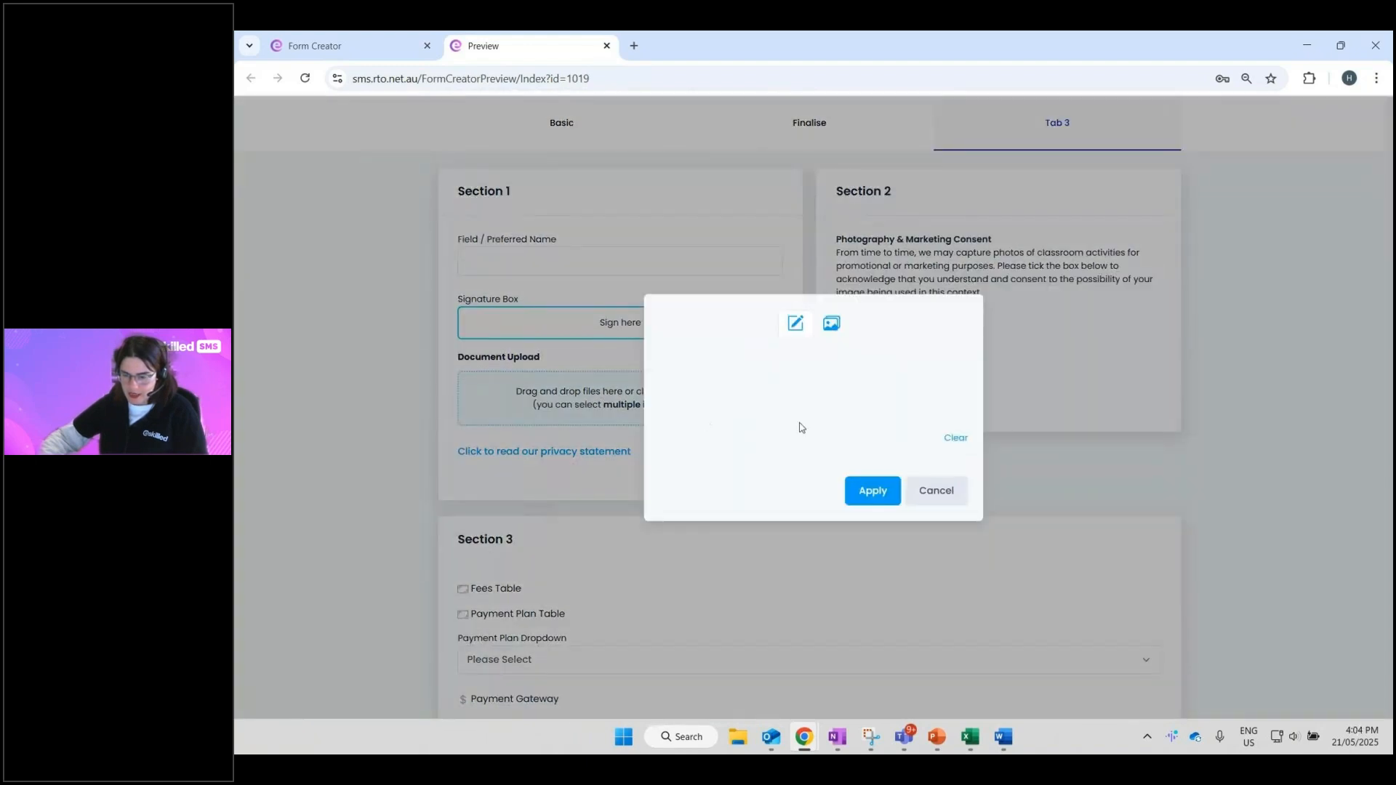
mouse_move(782, 401)
mouse_down()
mouse_move(770, 406)
mouse_move(853, 378)
mouse_up()
click(882, 494)
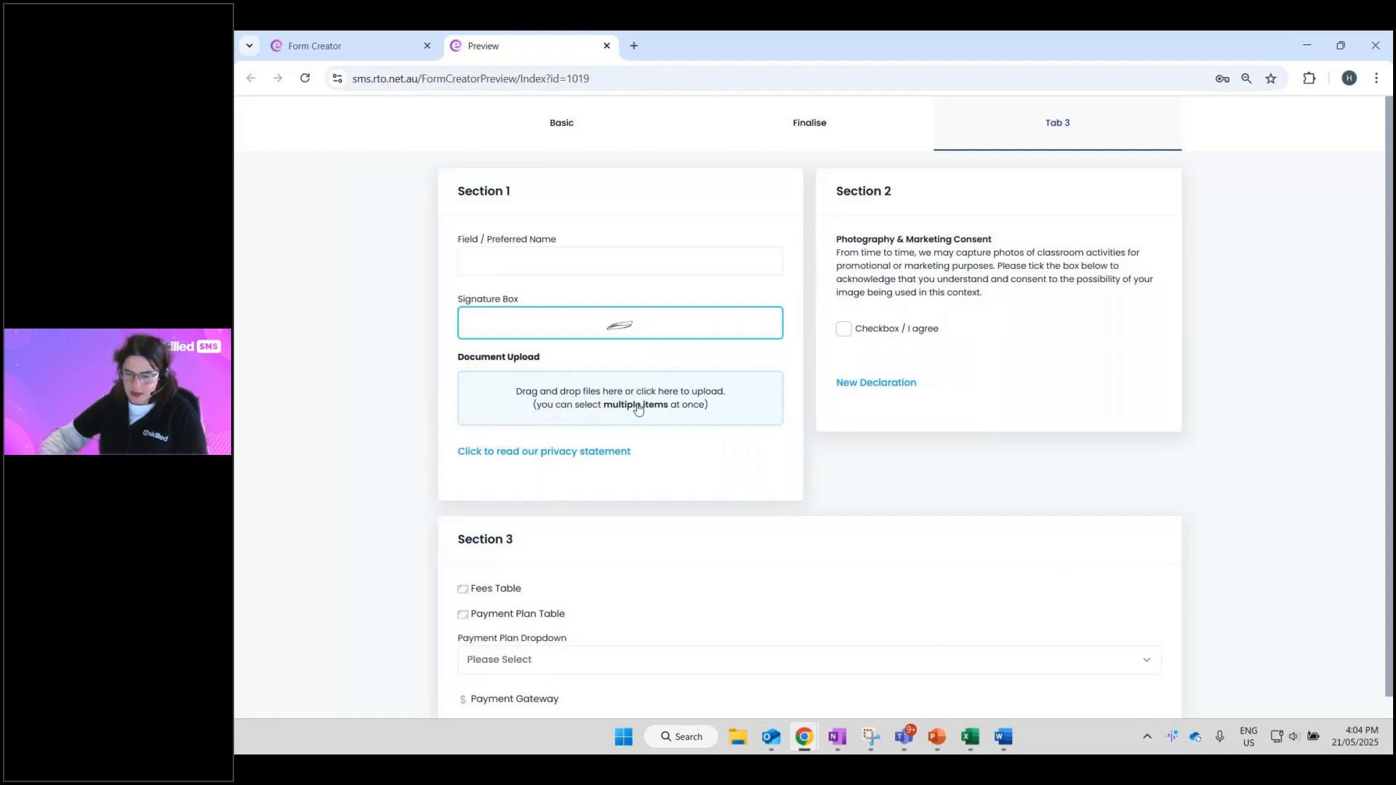
click(545, 402)
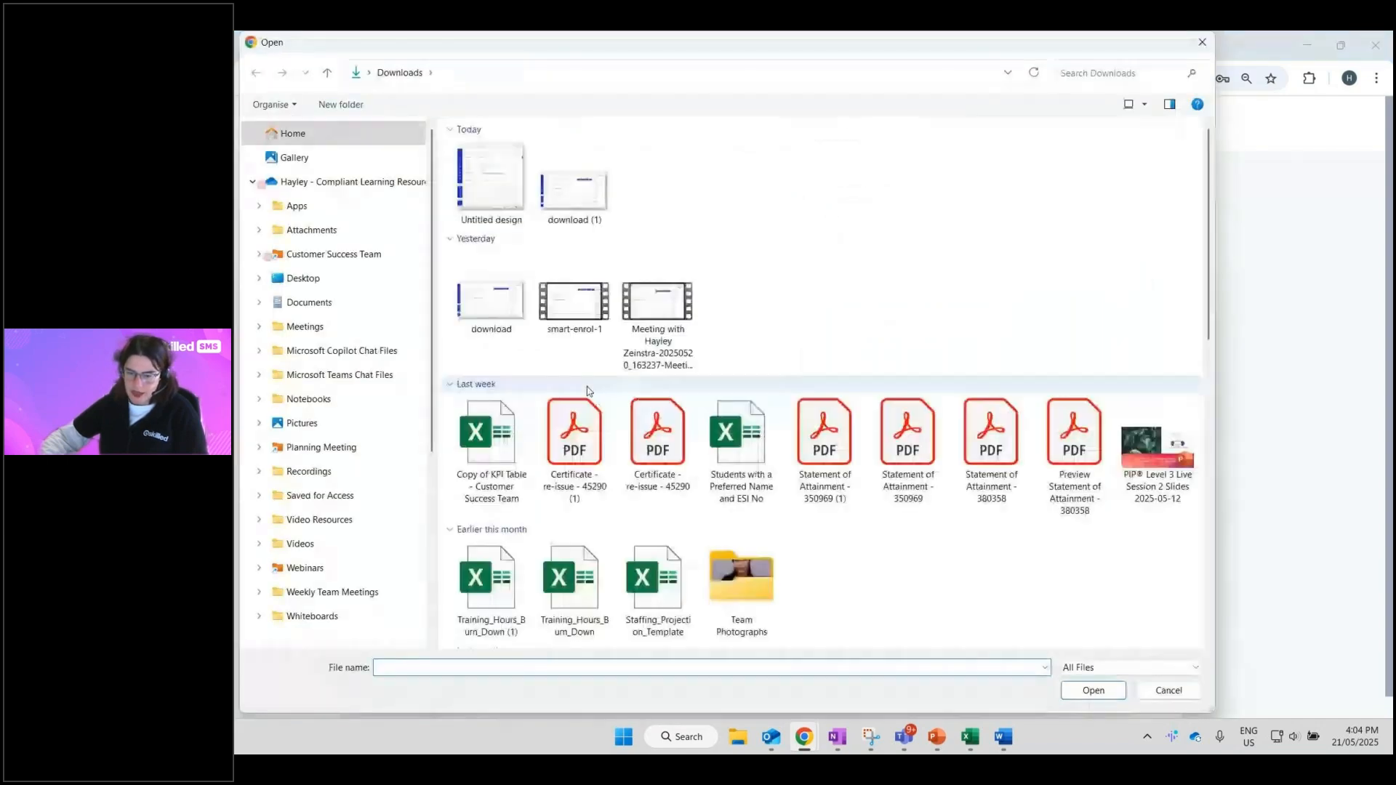
click(1201, 43)
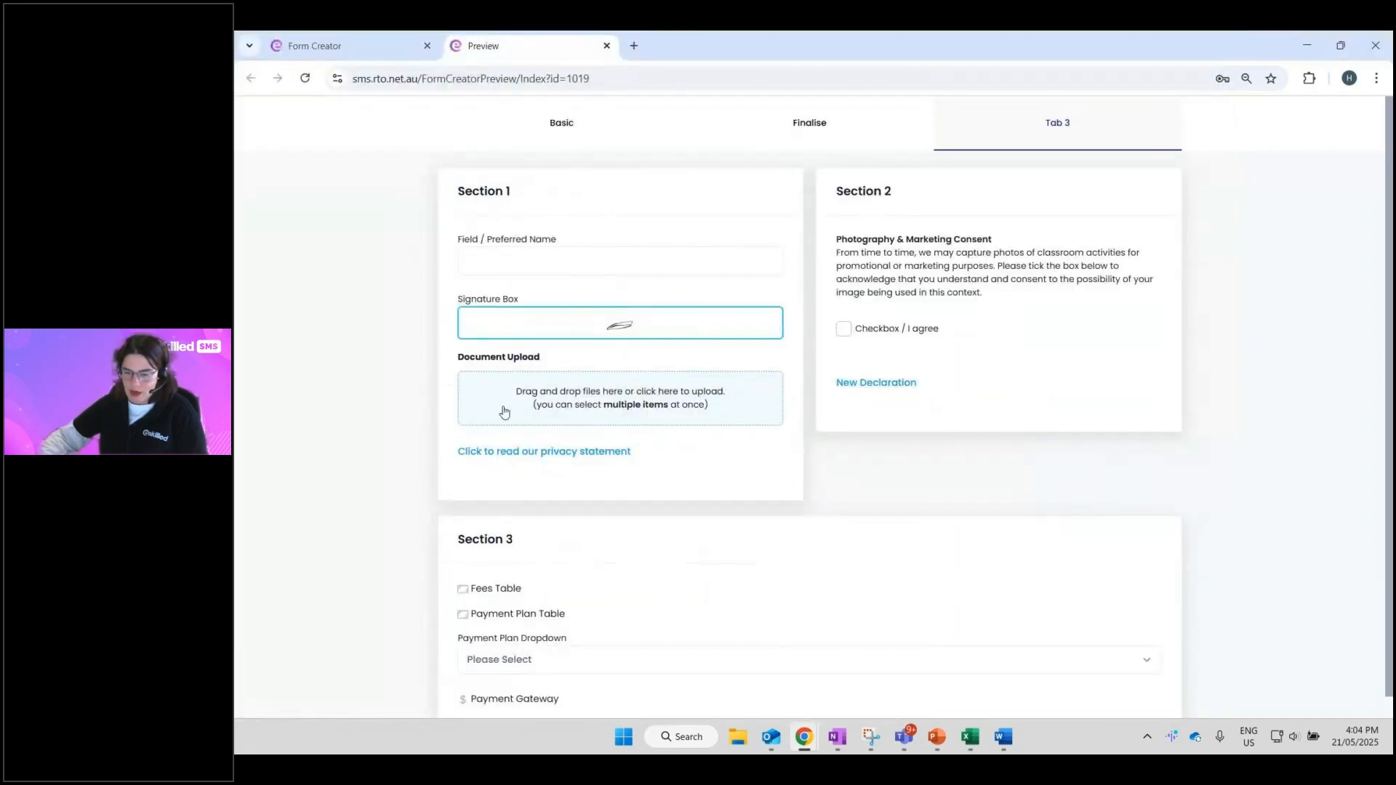
drag(522, 299, 462, 306)
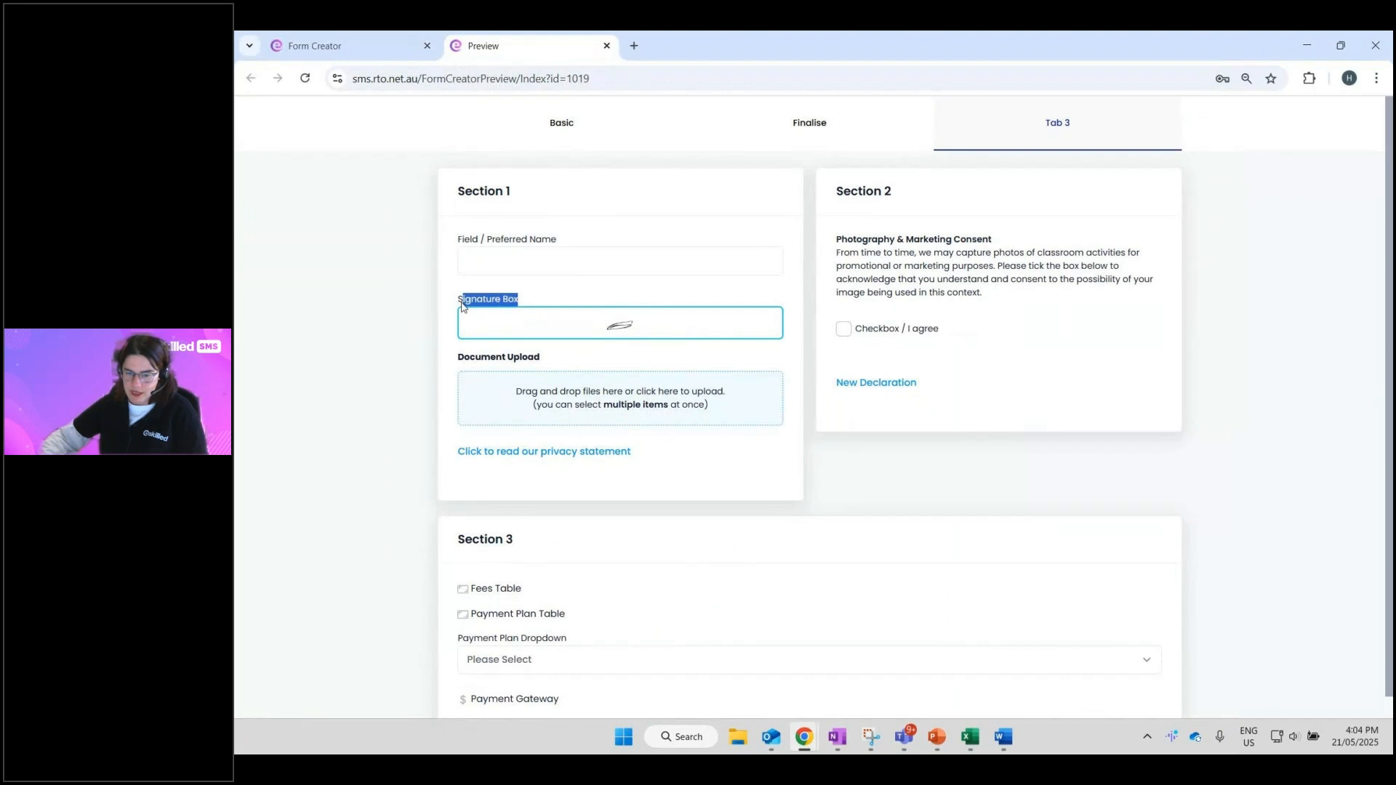
click(383, 54)
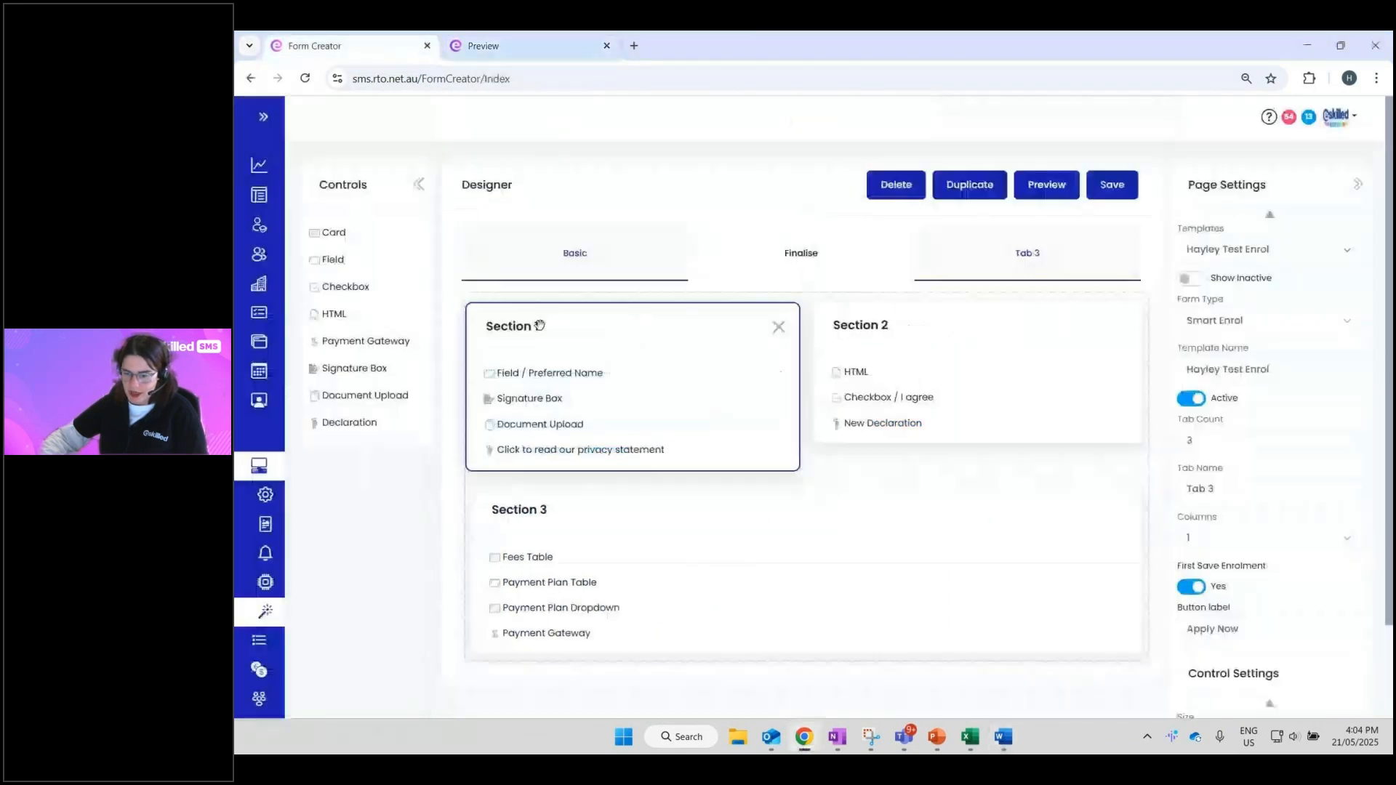
- Relabel the Section 1 Signature Box field as 'Student Signature'
click(536, 396)
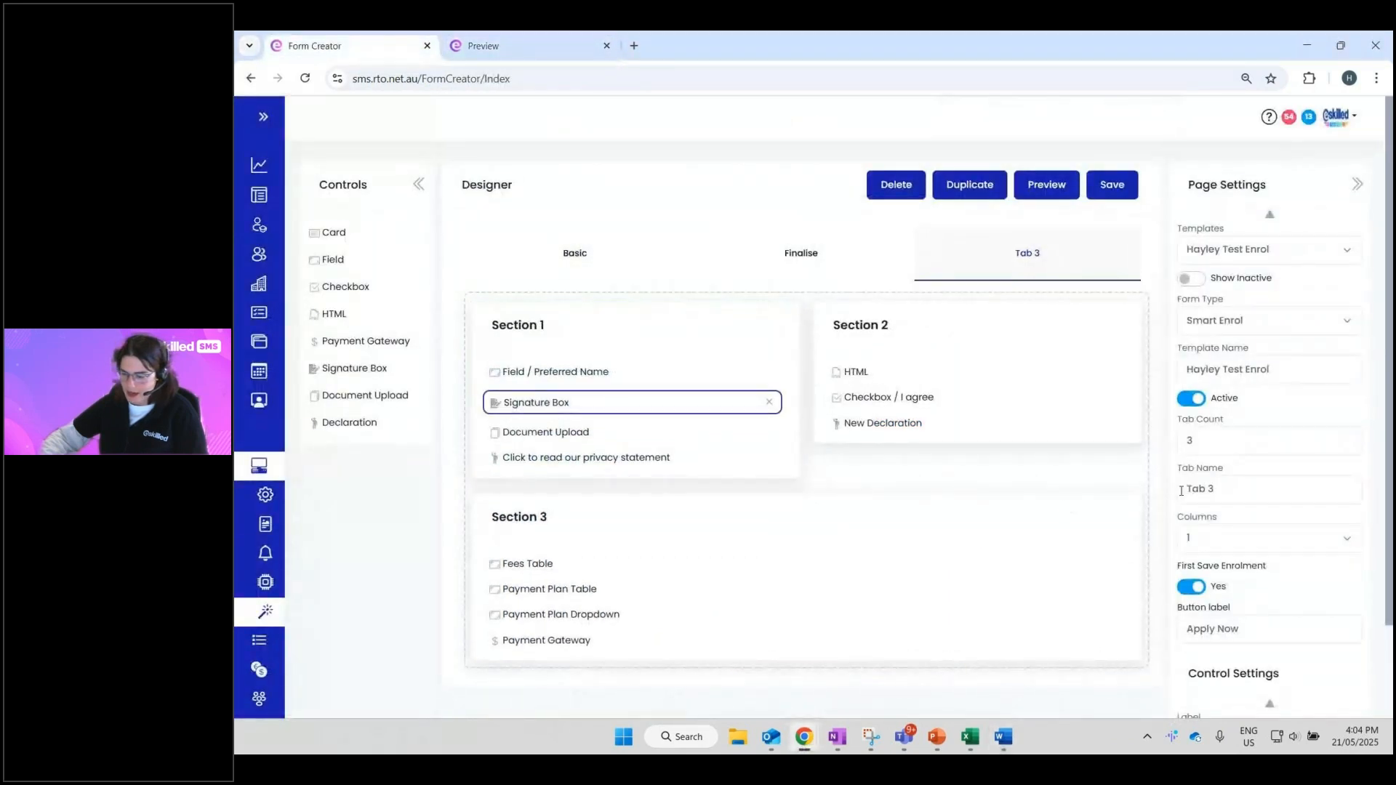
scroll(1187, 482, down, 1)
scroll(1187, 482, down, 1)
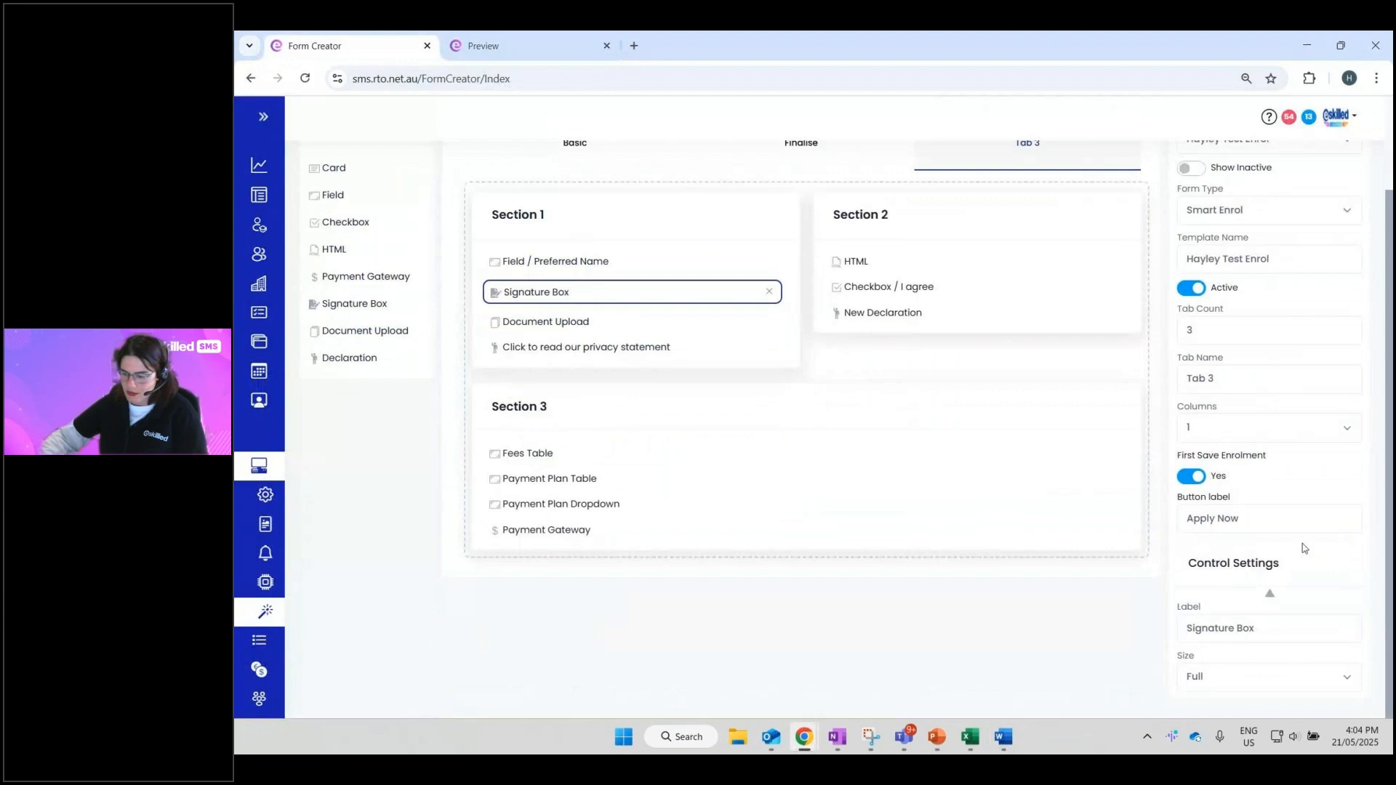
triple_click(1250, 626)
text(Stude)
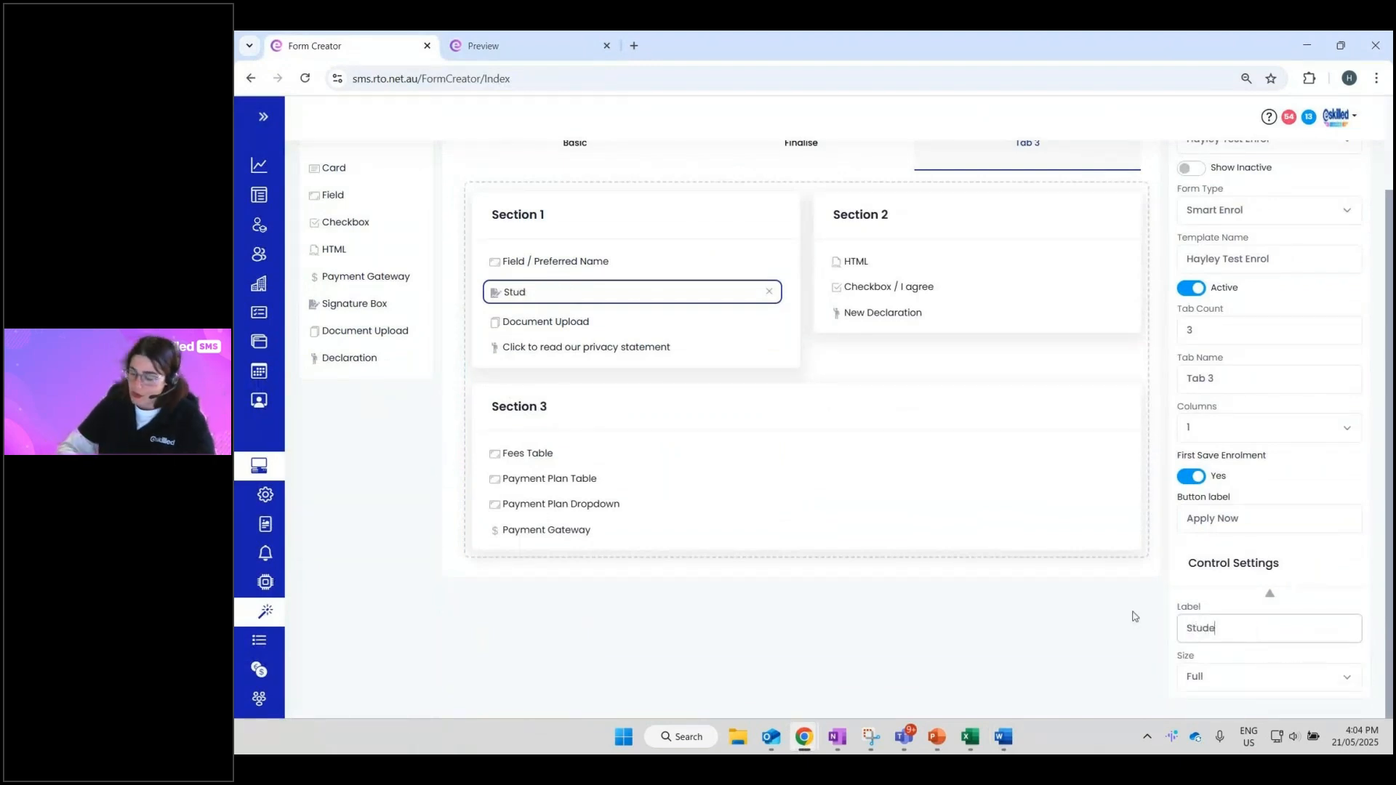
text(nt Signature)
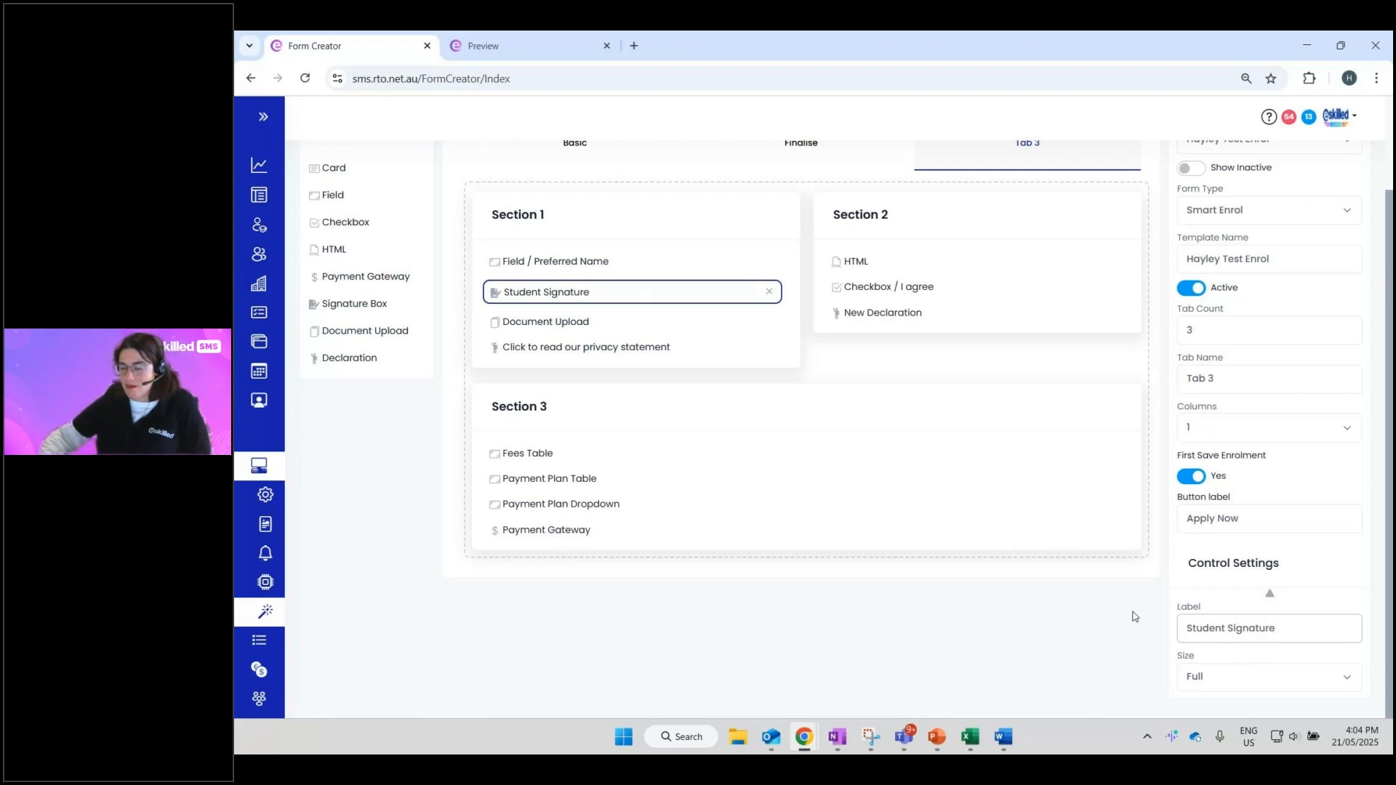
- Toggle the signature field's size to Half and back to Full, then close the preview
click(1208, 684)
click(1218, 656)
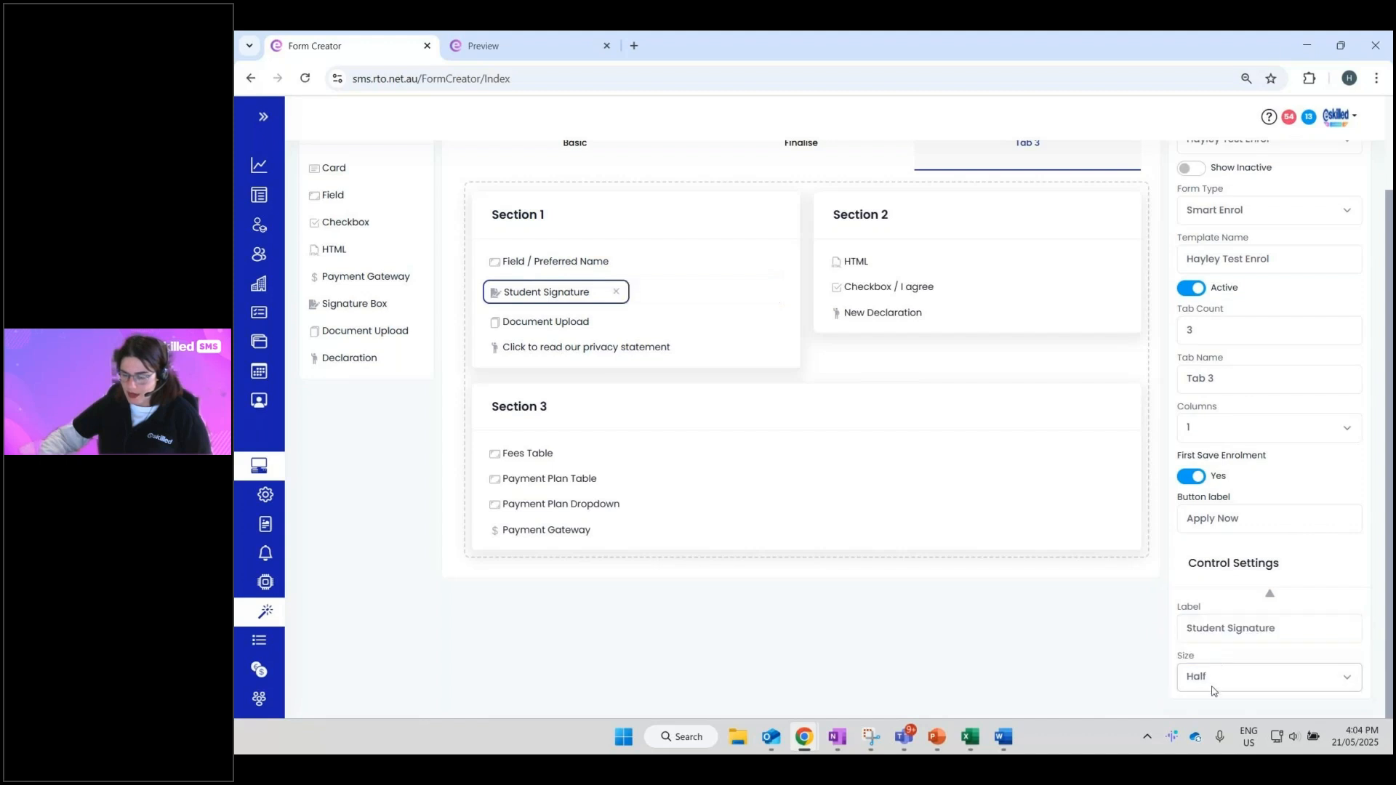
click(1212, 689)
click(1213, 631)
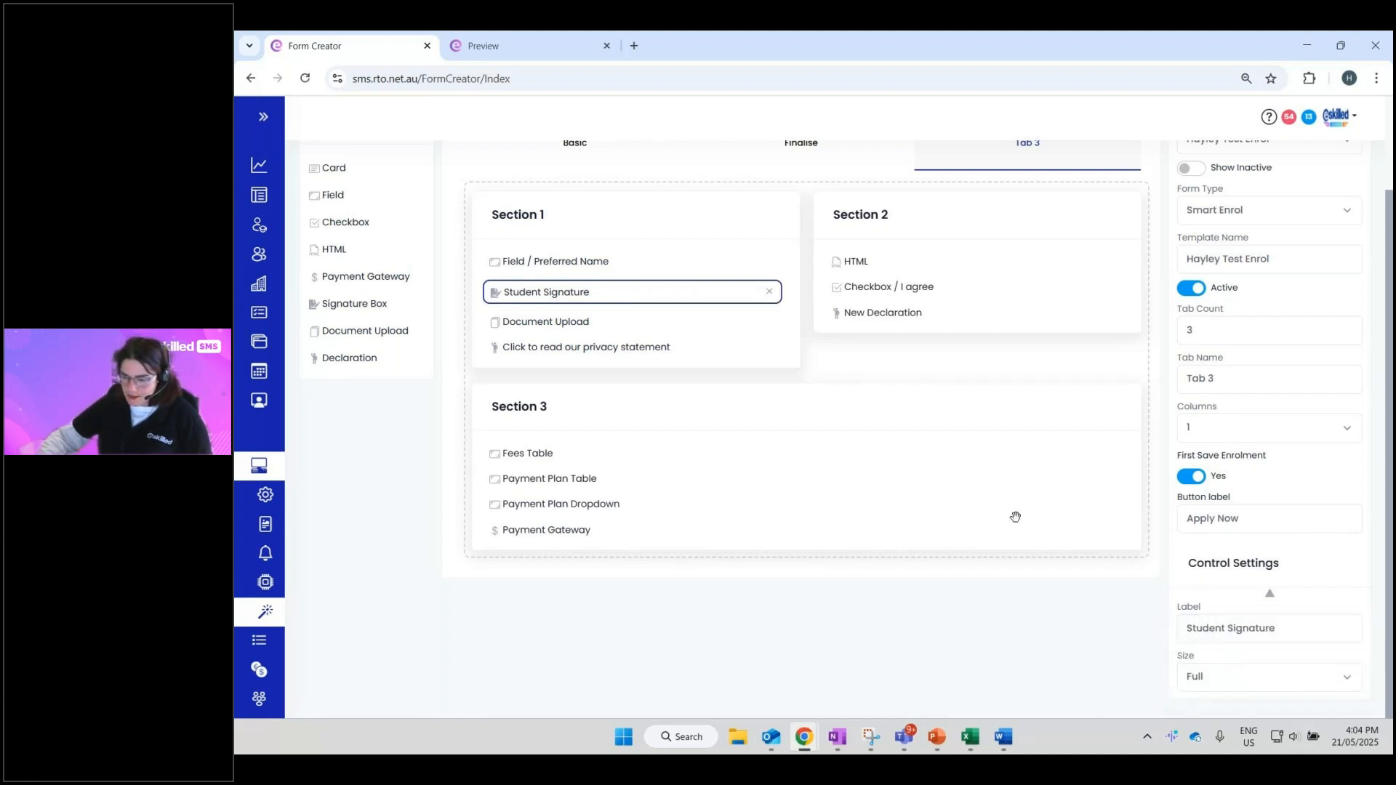
scroll(1157, 624, up, 3)
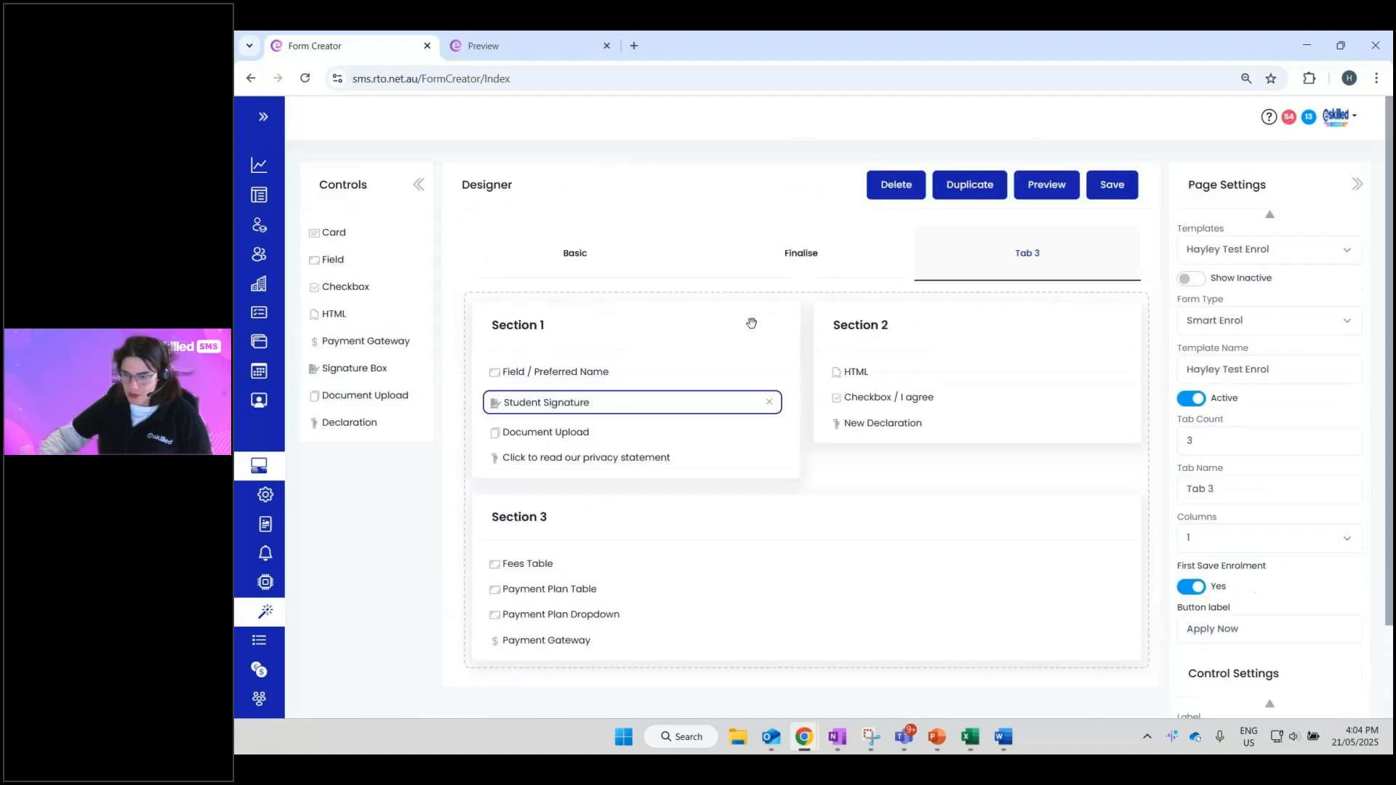
click(607, 45)
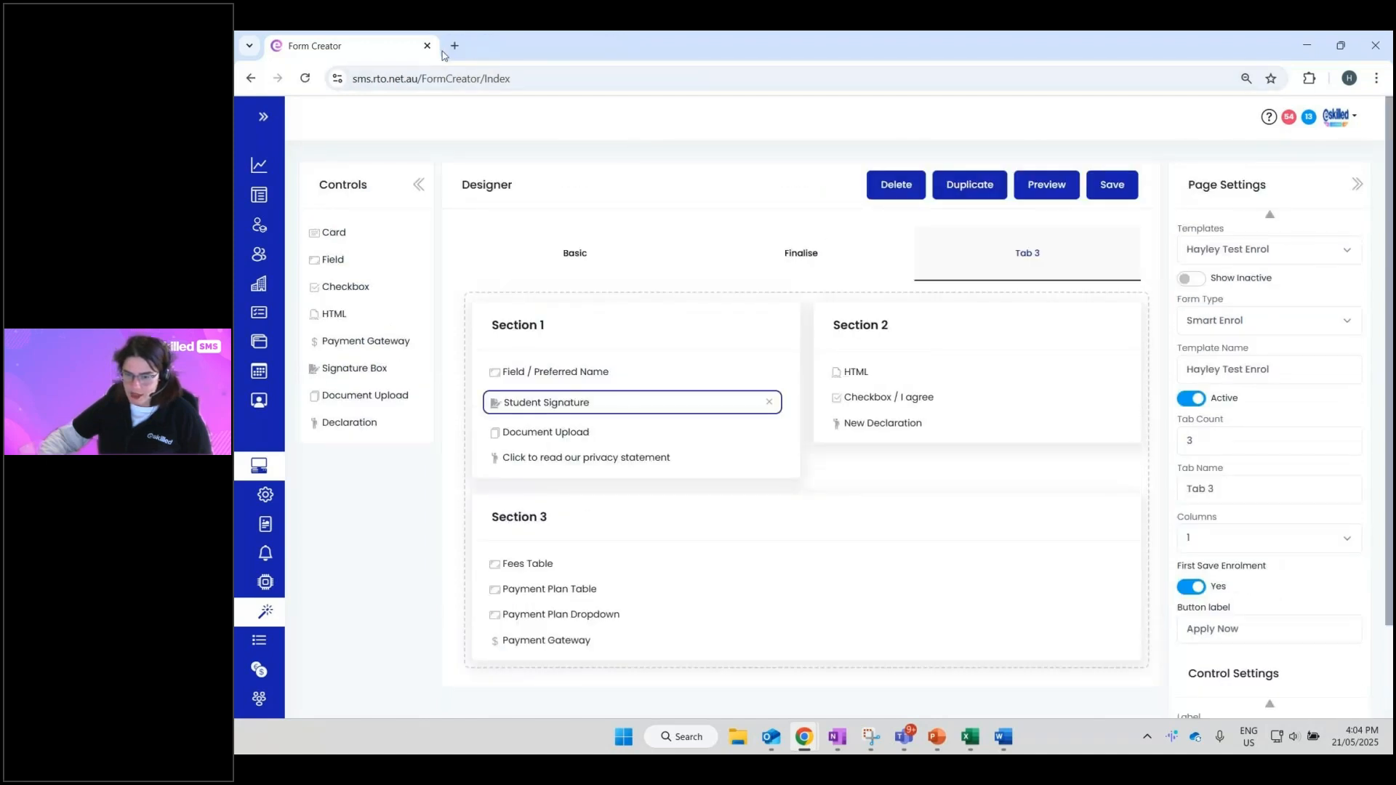